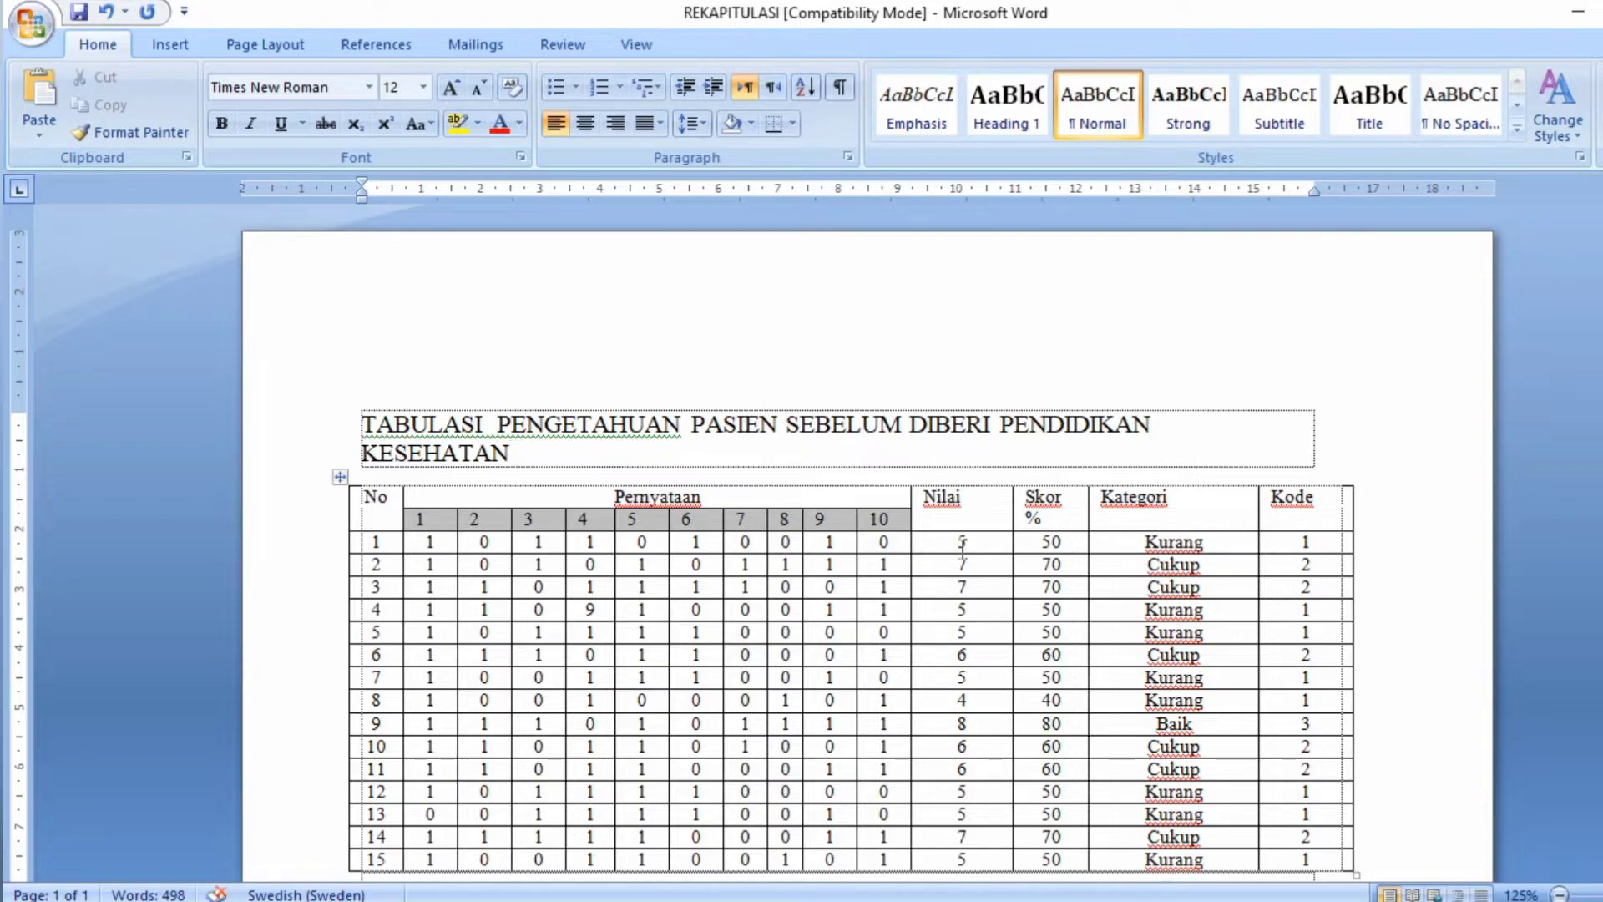
Examine the patient knowledge tables before and after health education, comparing their Nilai, Skor, Kategori and Kode columns.
{"action": "scroll", "coordinate": [850, 541], "scroll_direction": "down", "scroll_amount": 3}
{"action": "scroll", "coordinate": [850, 541], "scroll_direction": "up", "scroll_amount": 2}
{"action": "scroll", "coordinate": [850, 541], "scroll_direction": "down", "scroll_amount": 2}
{"action": "scroll", "coordinate": [907, 547], "scroll_direction": "up", "scroll_amount": 3}
{"action": "scroll", "coordinate": [908, 552], "scroll_direction": "down", "scroll_amount": 3}
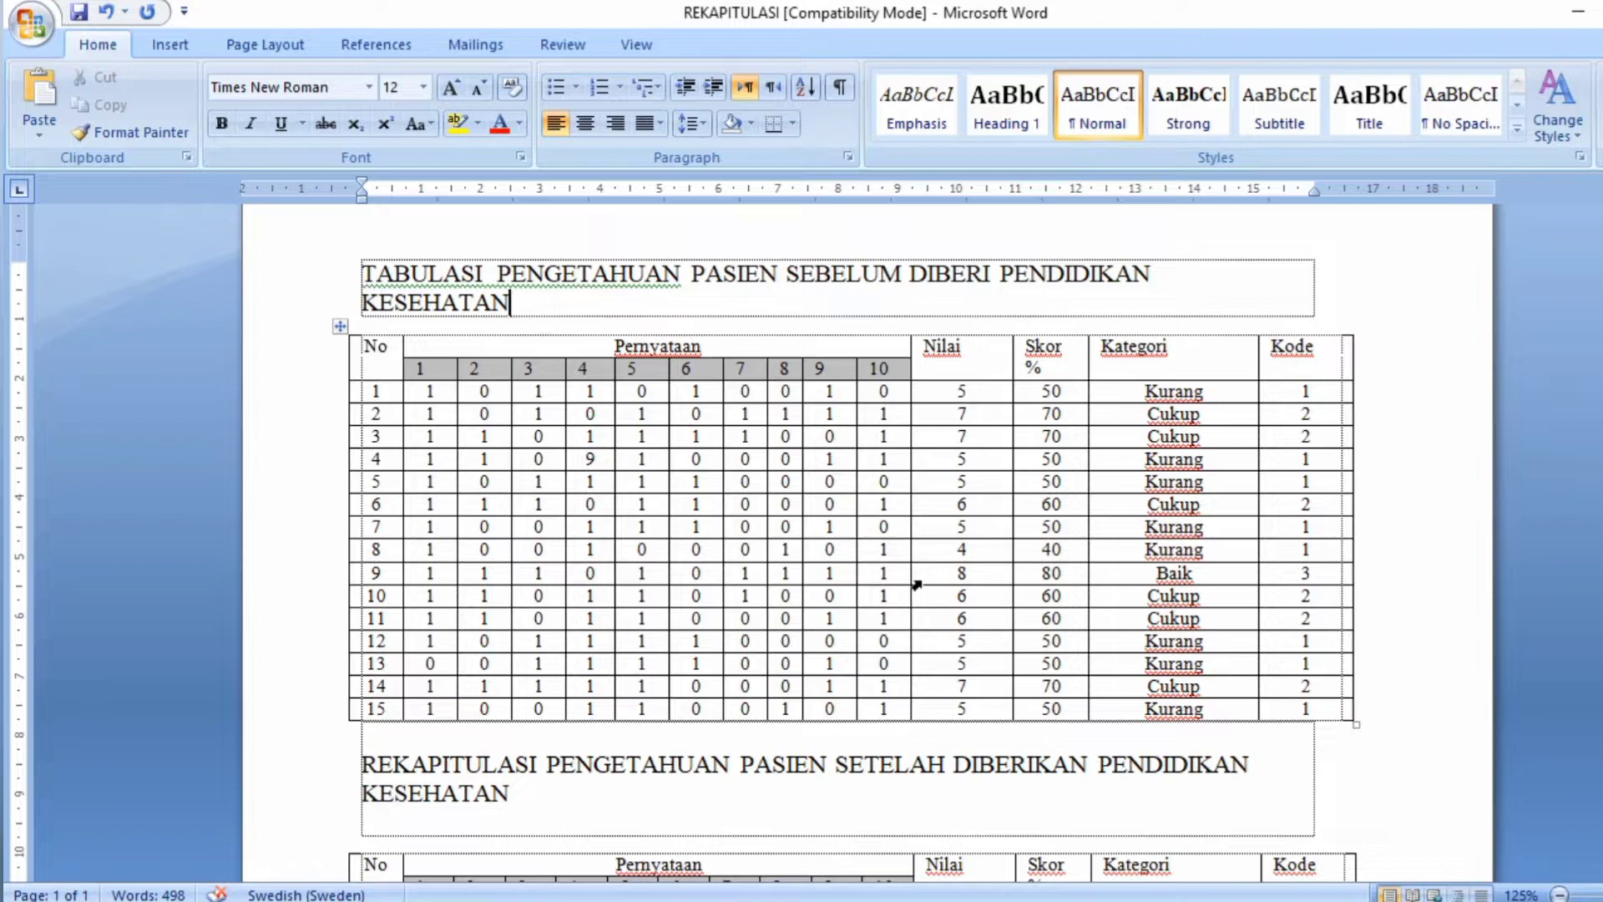
{"action": "scroll", "coordinate": [910, 548], "scroll_direction": "down", "scroll_amount": 8}
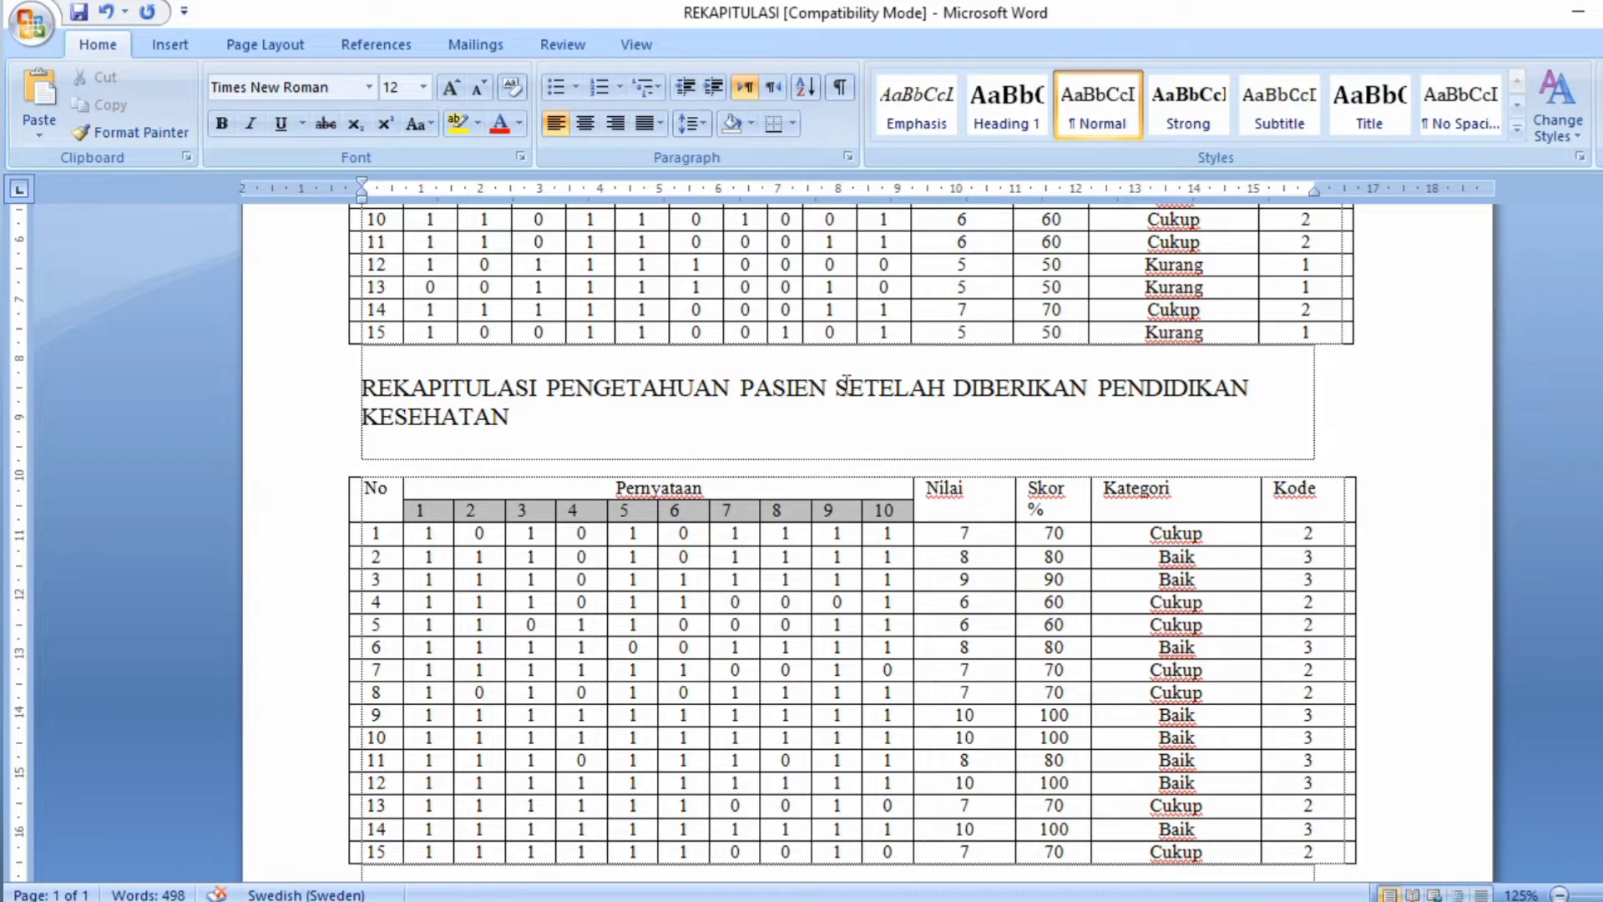
{"action": "scroll", "coordinate": [967, 568], "scroll_direction": "up", "scroll_amount": 6}
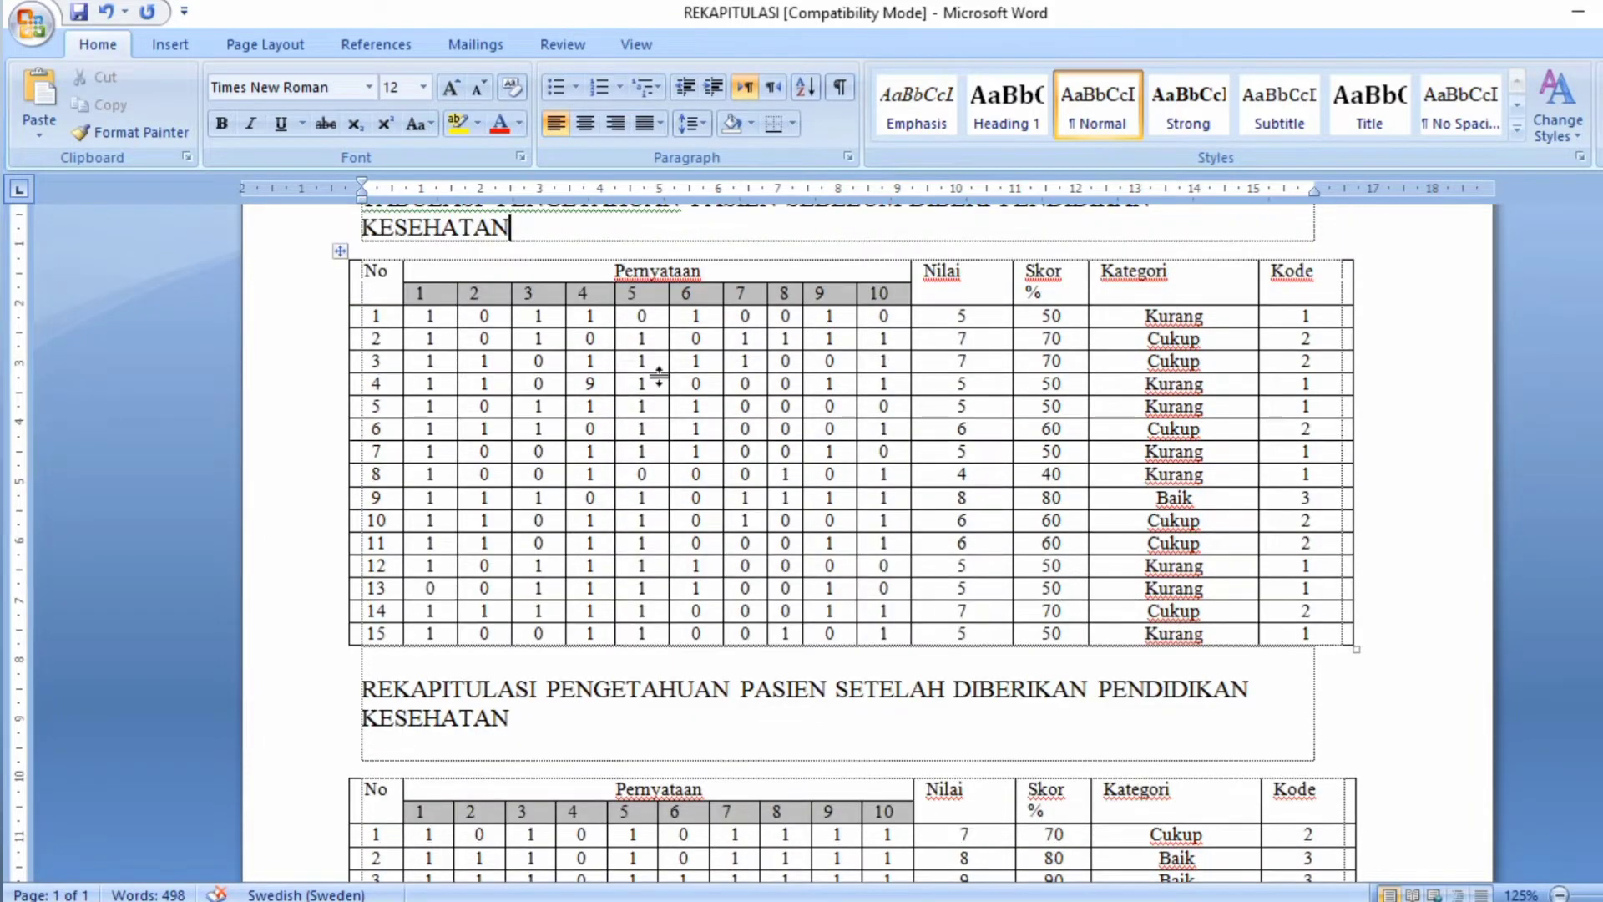
{"action": "scroll", "coordinate": [659, 378], "scroll_direction": "up", "scroll_amount": 3}
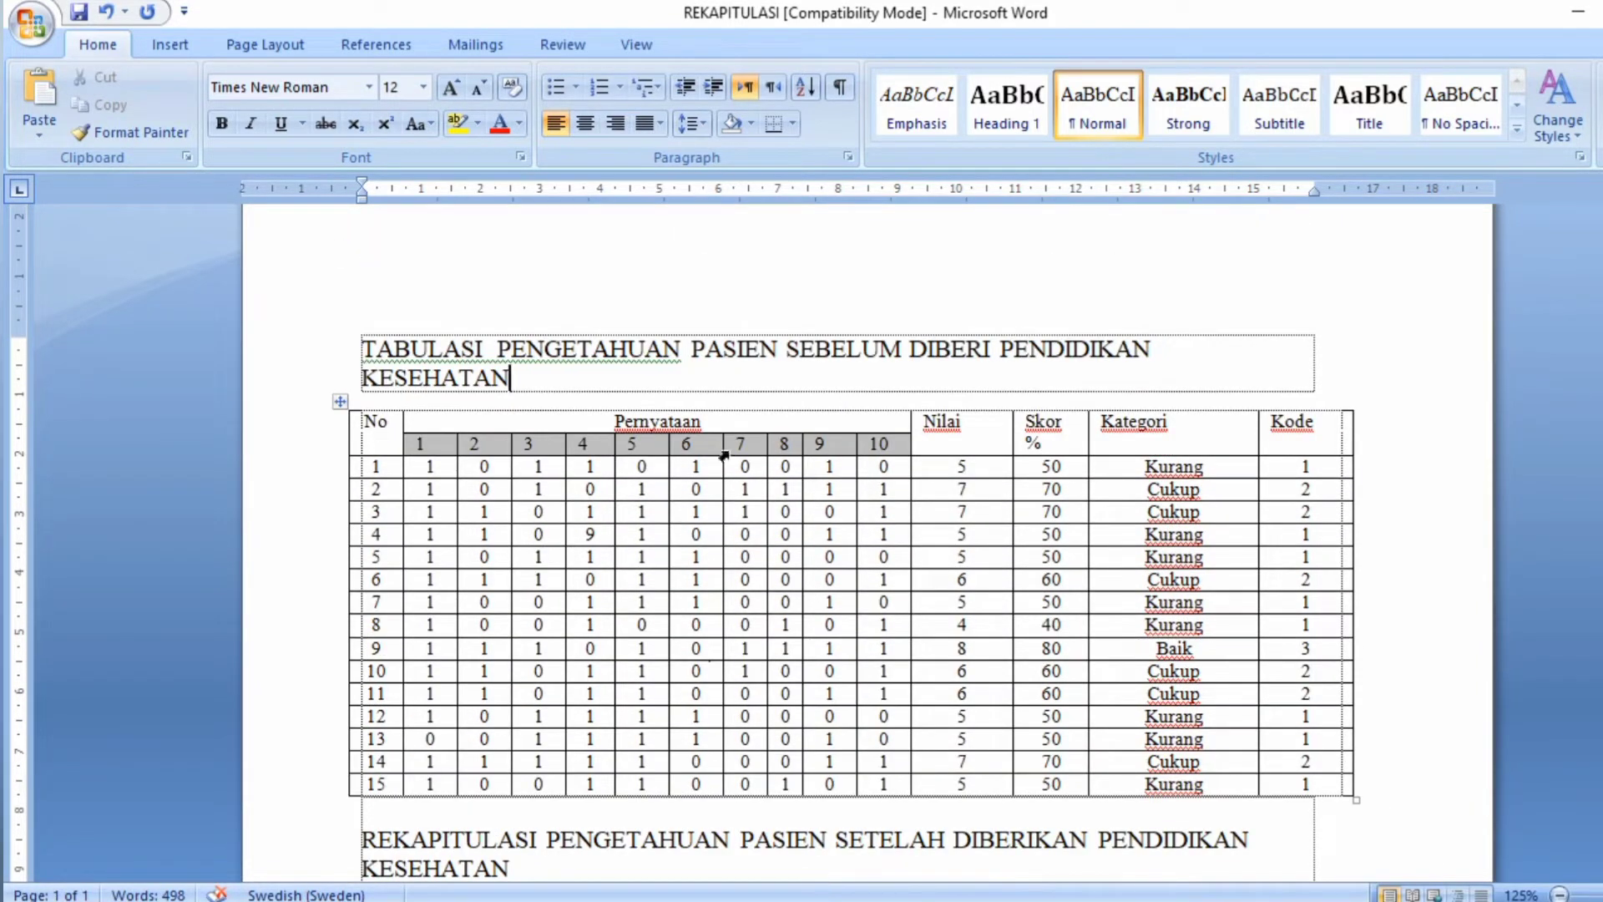
Review the respondent numbers 1 to 15 in both knowledge tables and compare the before and after data sets.
{"action": "left_click_drag", "start_coordinate": [392, 784], "coordinate": [339, 466]}
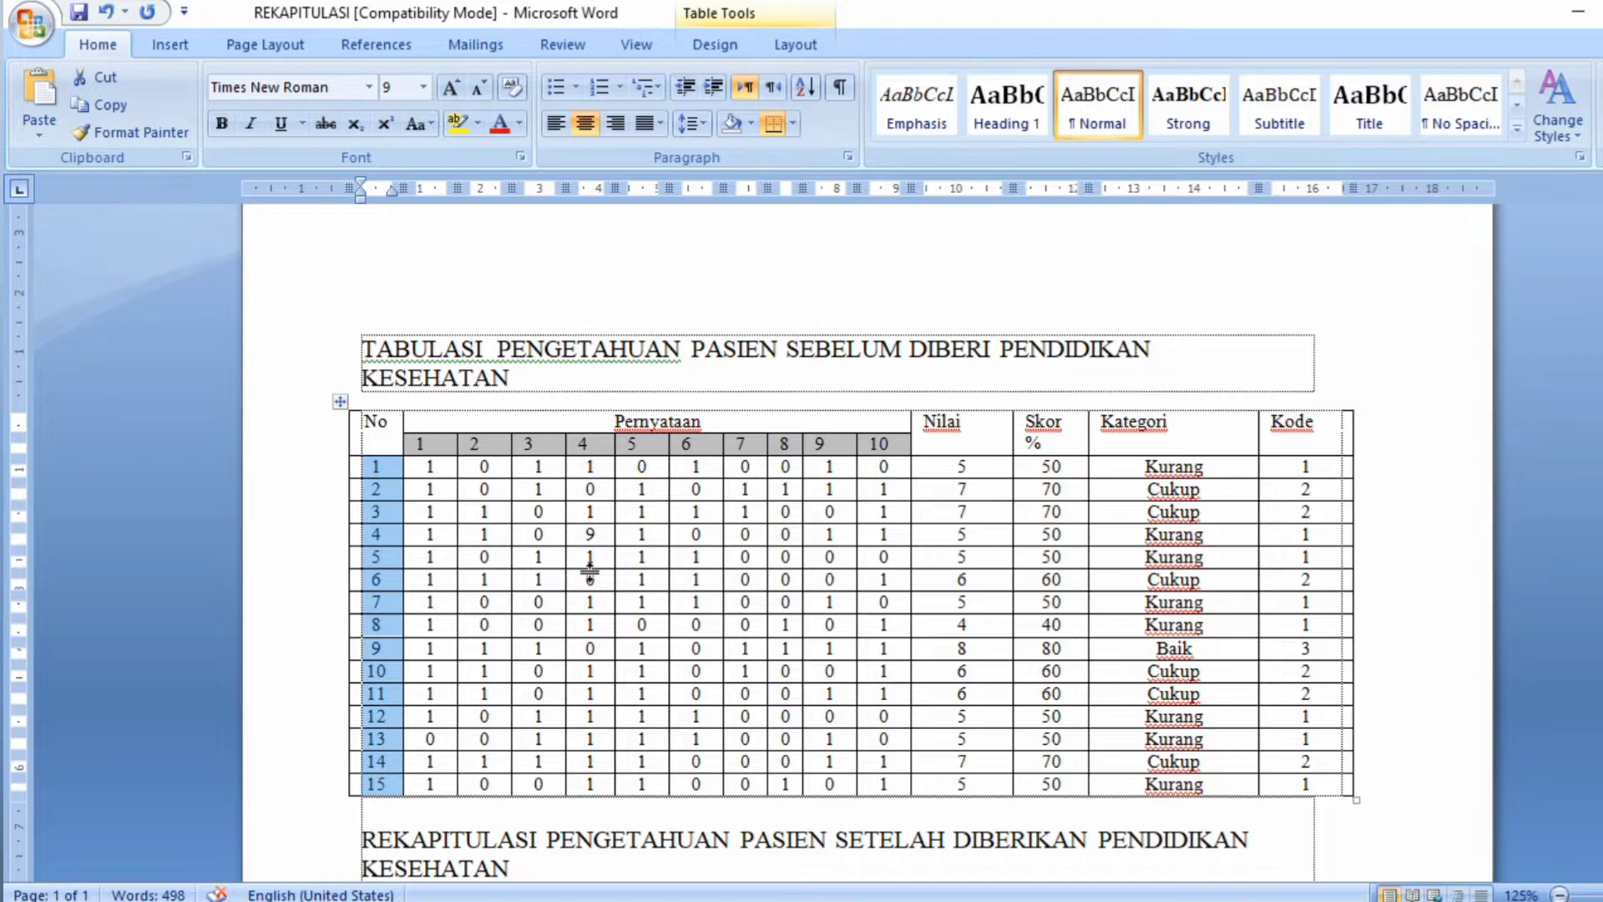
{"action": "scroll", "coordinate": [589, 571], "scroll_direction": "down", "scroll_amount": 13}
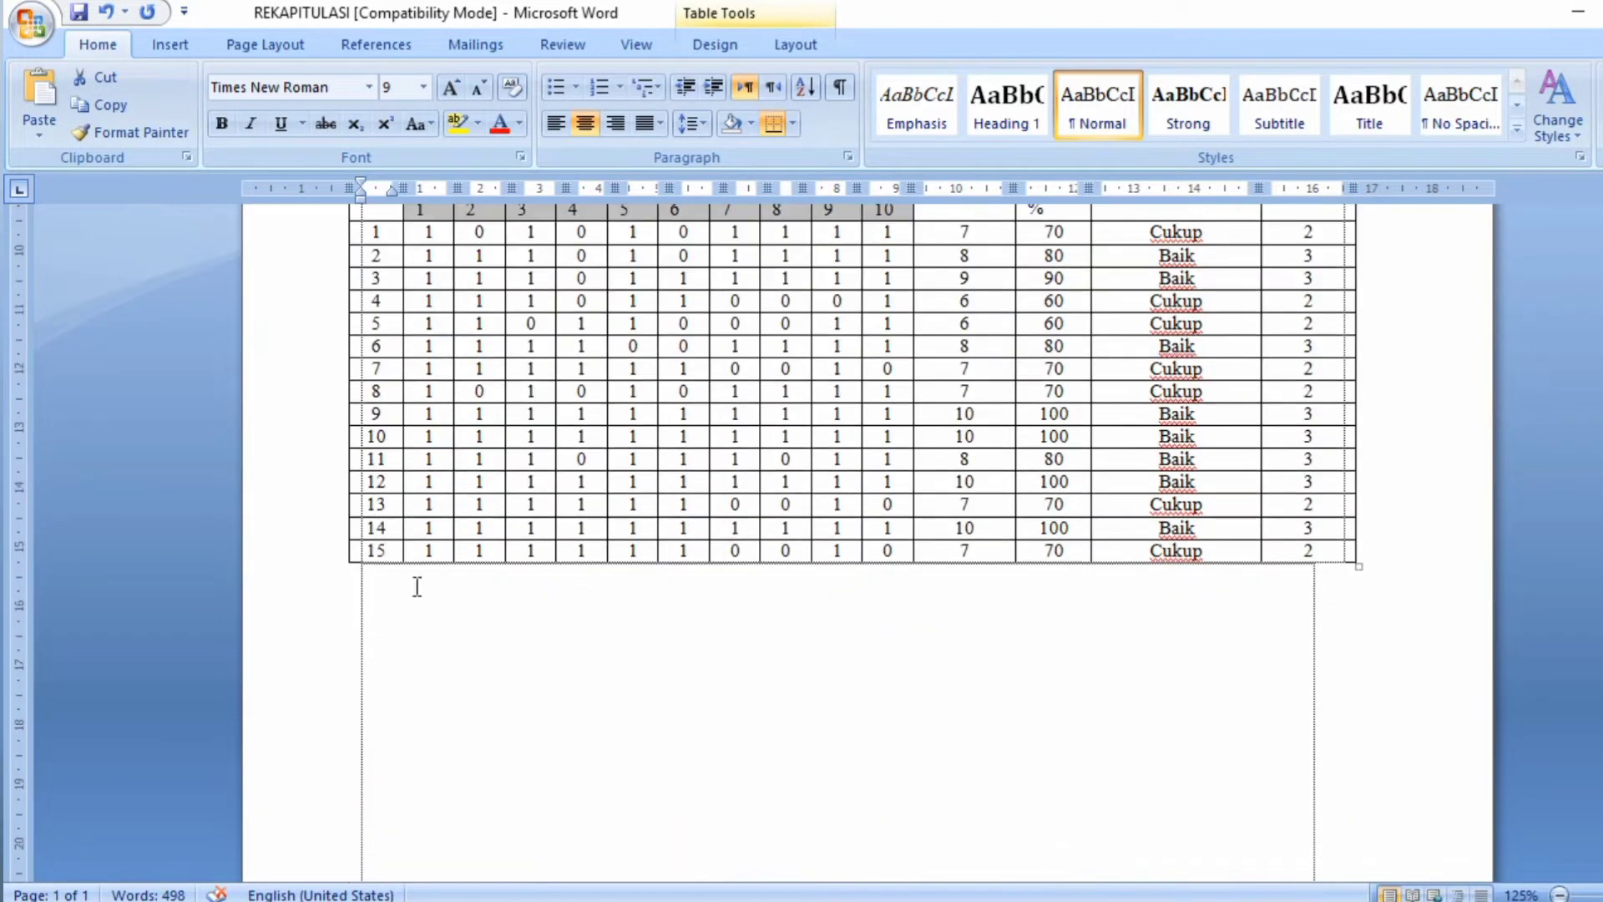
{"action": "scroll", "coordinate": [401, 588], "scroll_direction": "up", "scroll_amount": 2}
{"action": "left_click_drag", "start_coordinate": [391, 630], "coordinate": [338, 305]}
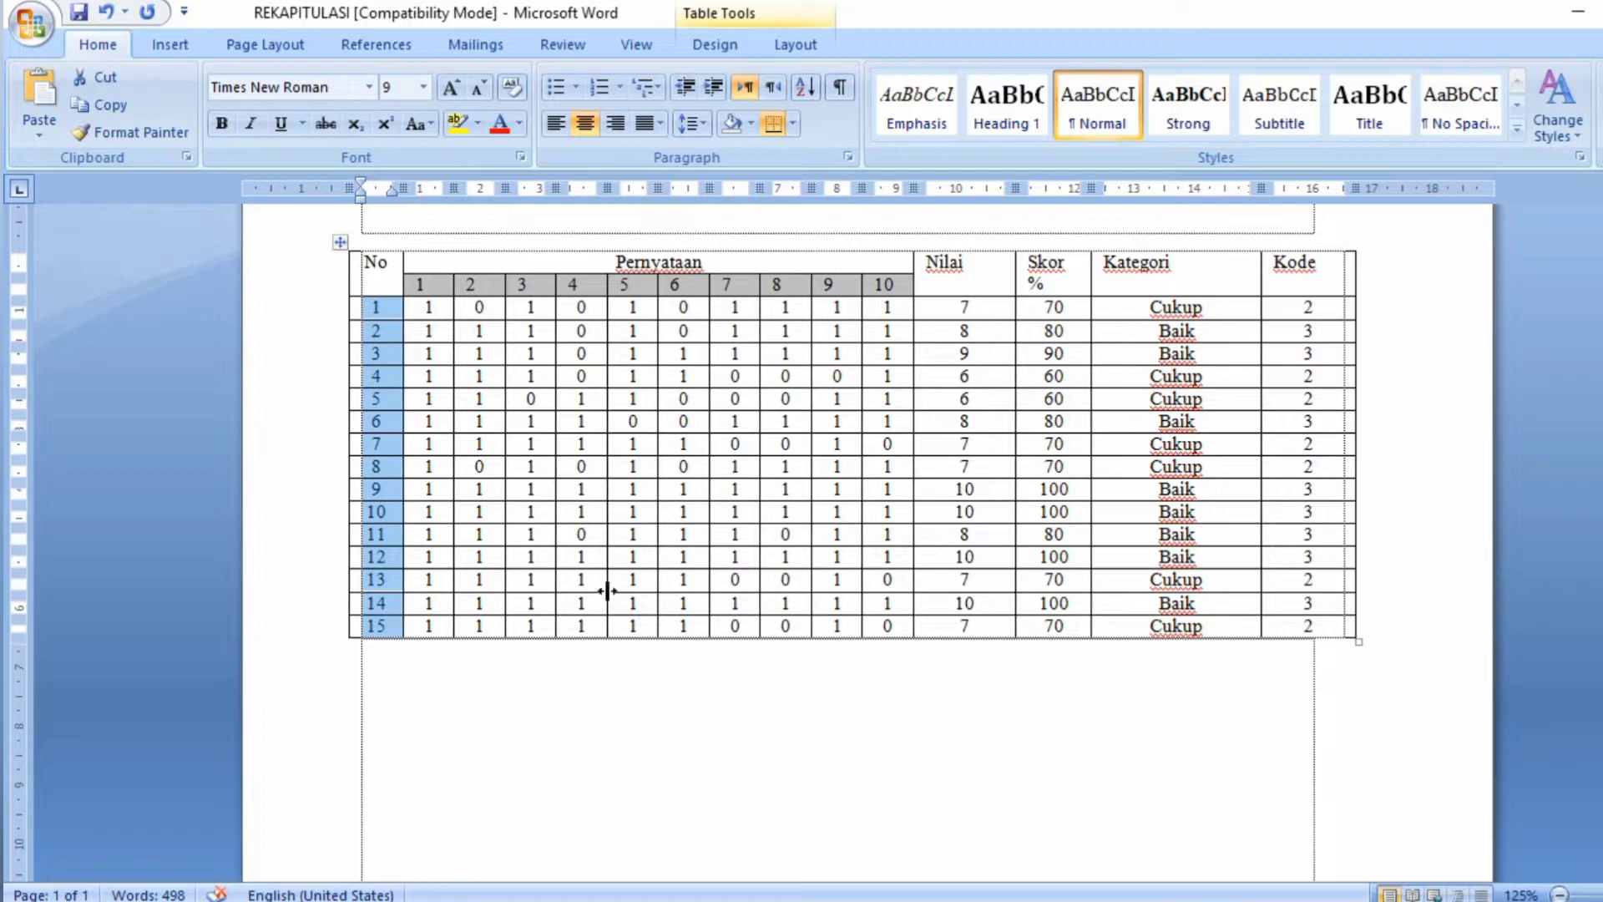
{"action": "scroll", "coordinate": [397, 641], "scroll_direction": "up", "scroll_amount": 12}
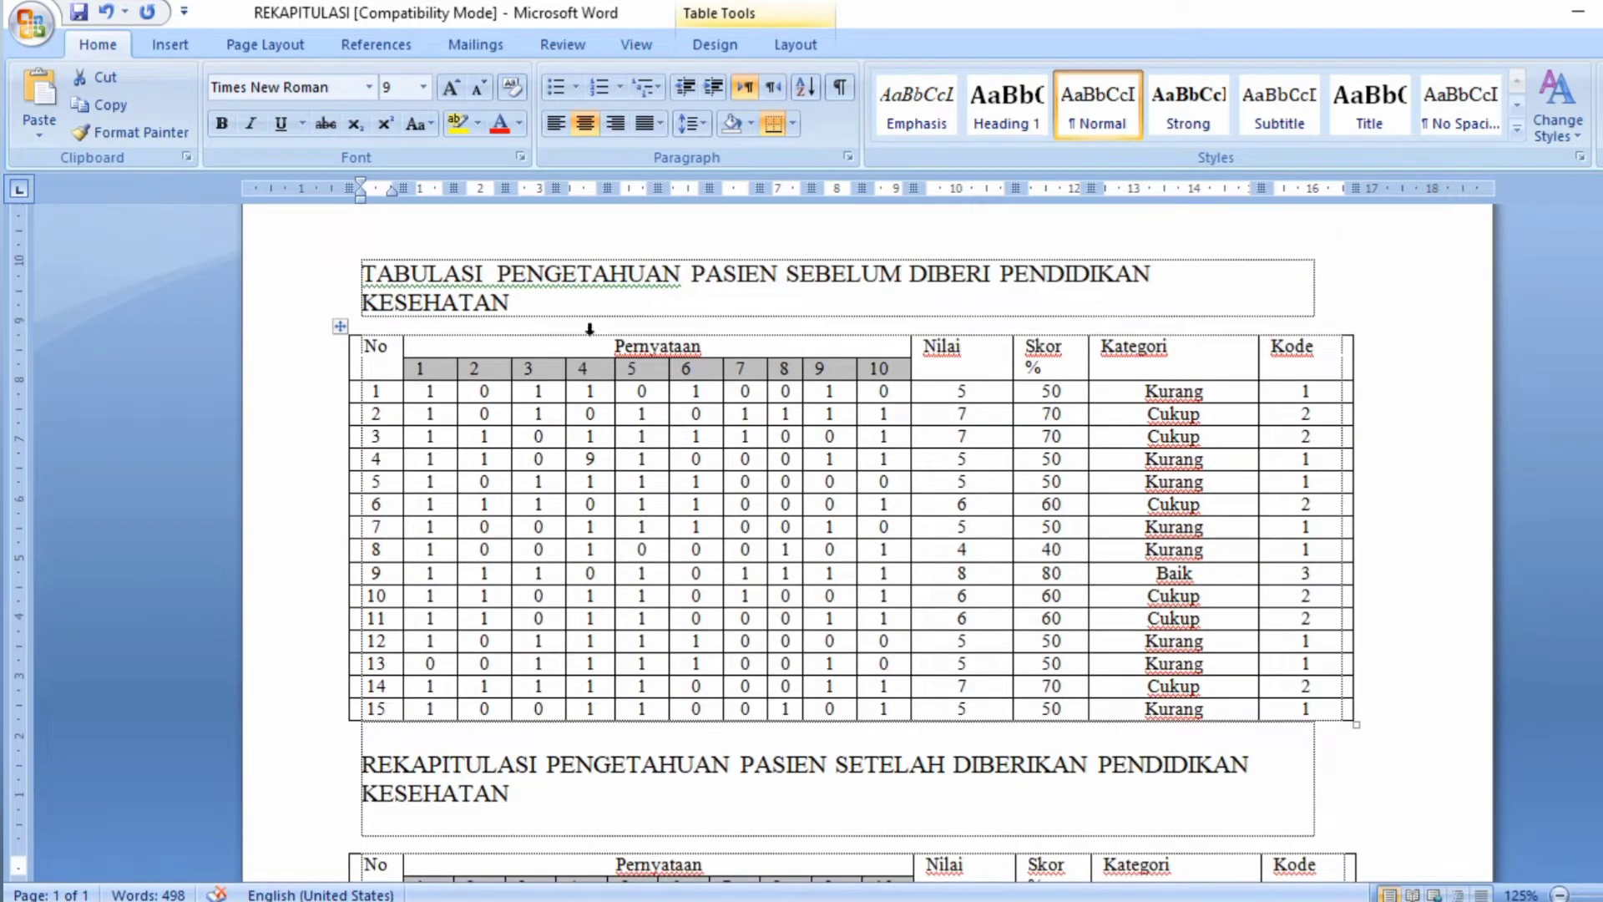
{"action": "left_click", "coordinate": [340, 326]}
{"action": "scroll", "coordinate": [877, 534], "scroll_direction": "down", "scroll_amount": 5}
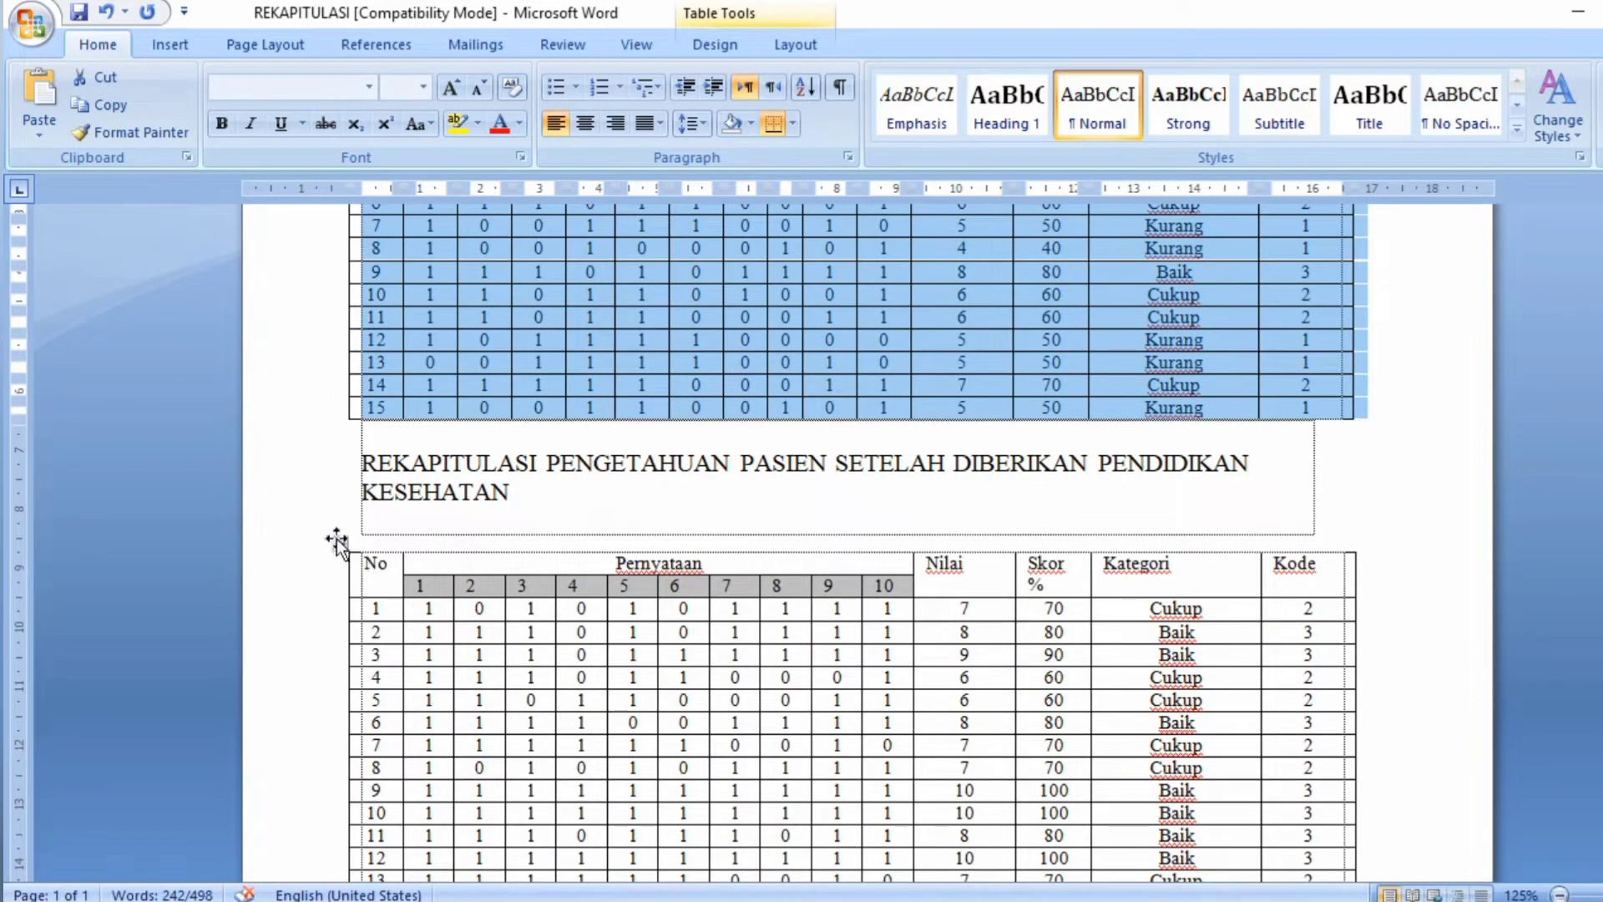
{"action": "left_click", "coordinate": [340, 544]}
{"action": "left_click", "coordinate": [1270, 505]}
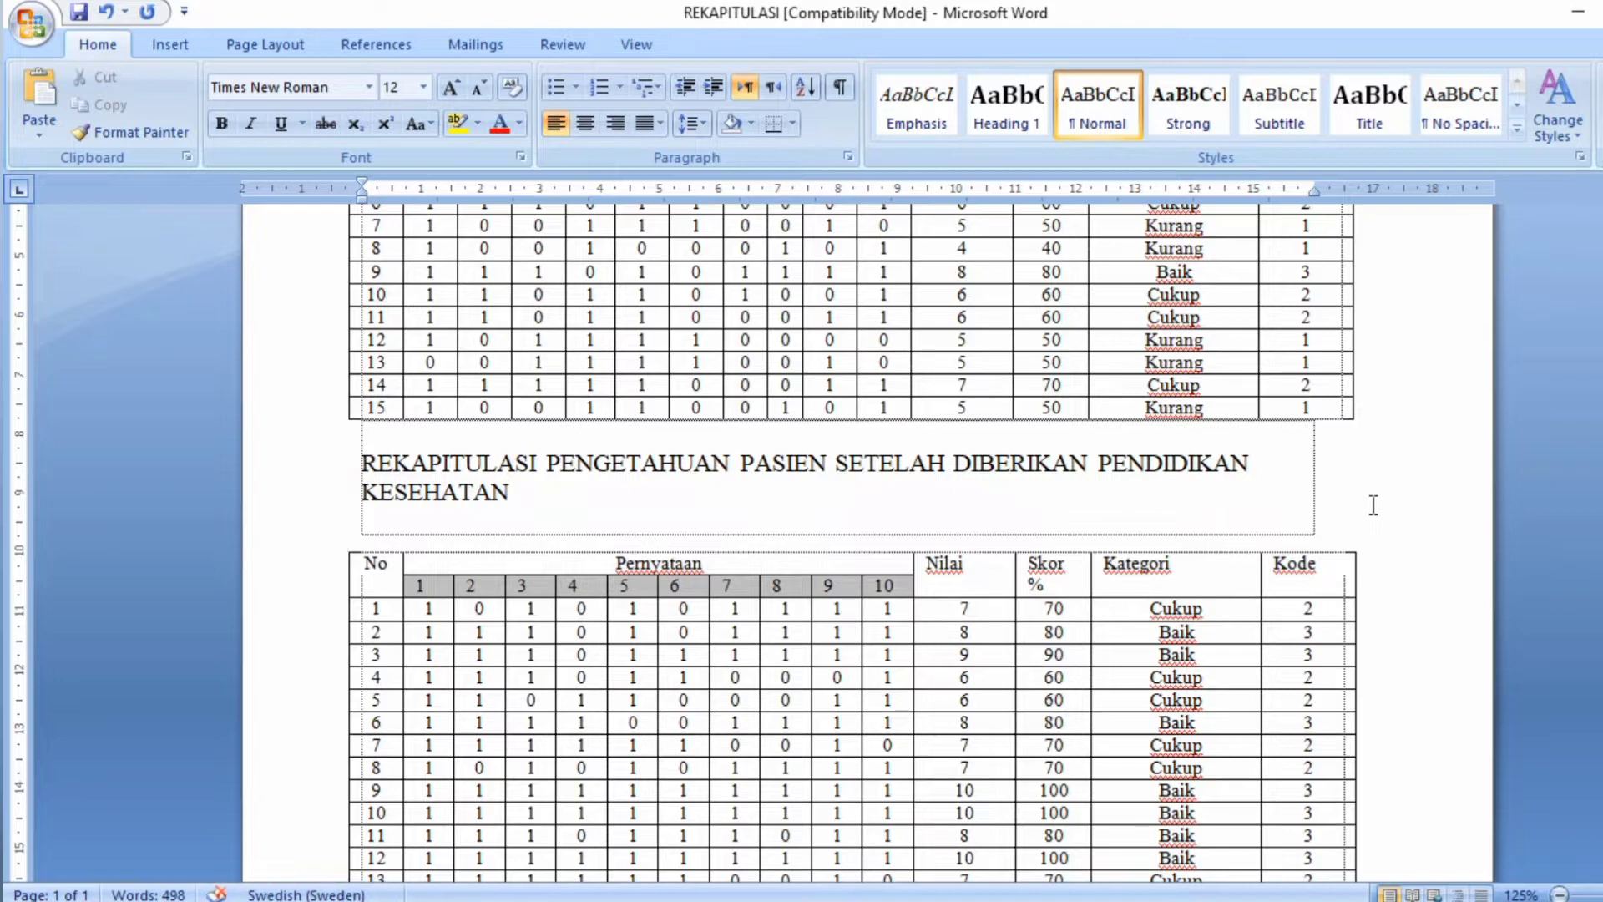
{"action": "scroll", "coordinate": [1263, 512], "scroll_direction": "up", "scroll_amount": 5}
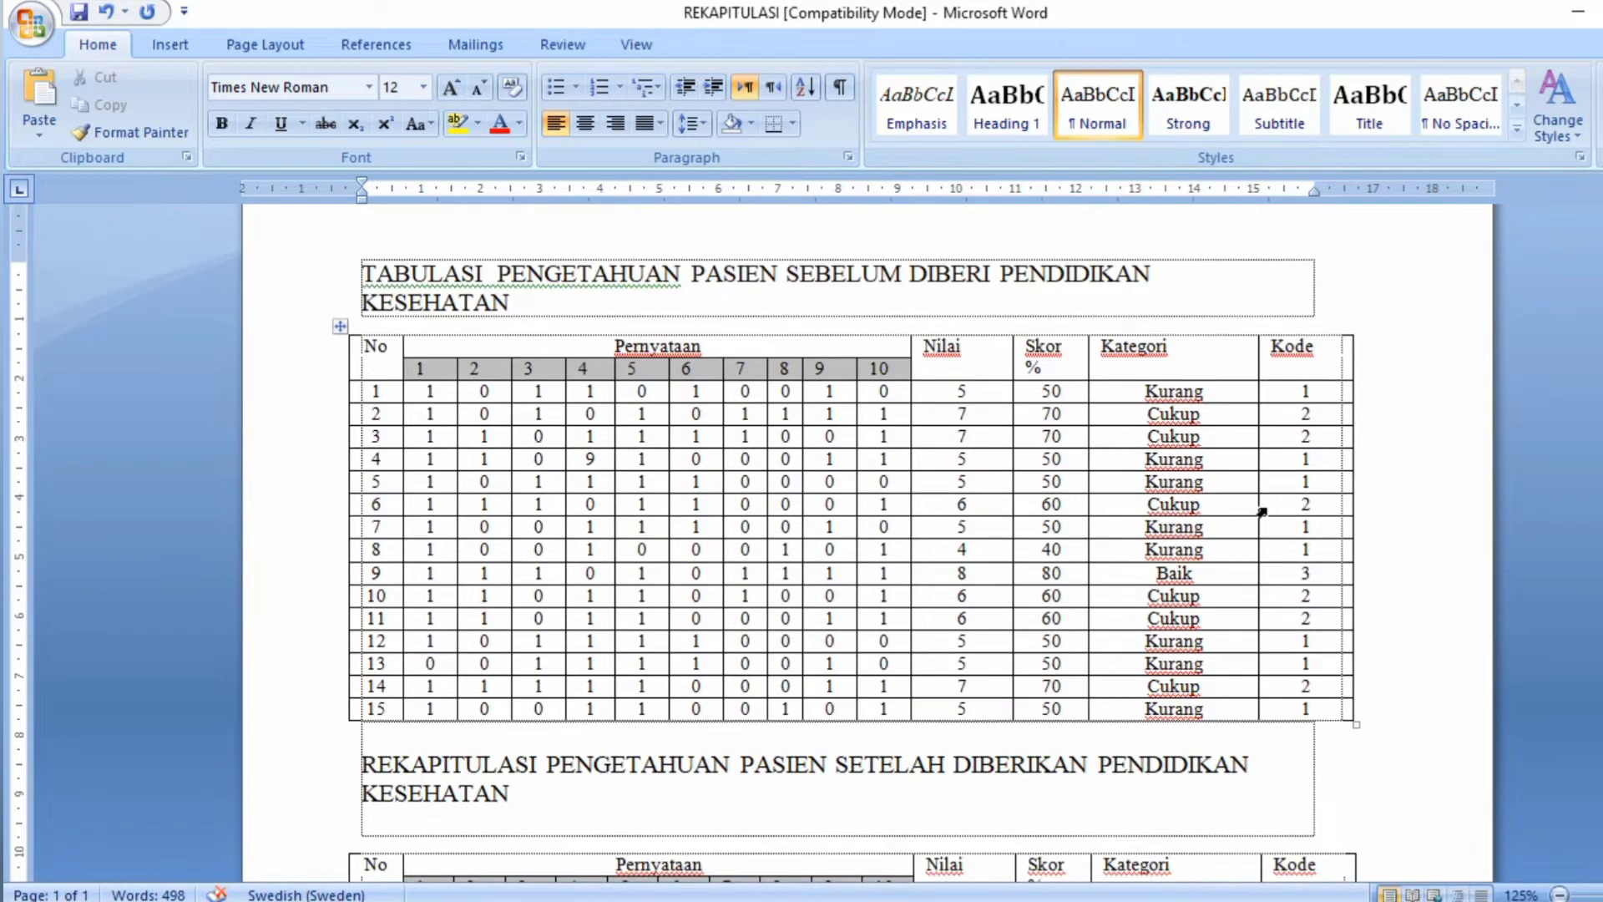
{"action": "scroll", "coordinate": [1262, 512], "scroll_direction": "down", "scroll_amount": 2}
{"action": "scroll", "coordinate": [1245, 515], "scroll_direction": "up", "scroll_amount": 2}
{"action": "scroll", "coordinate": [1265, 427], "scroll_direction": "down", "scroll_amount": 2}
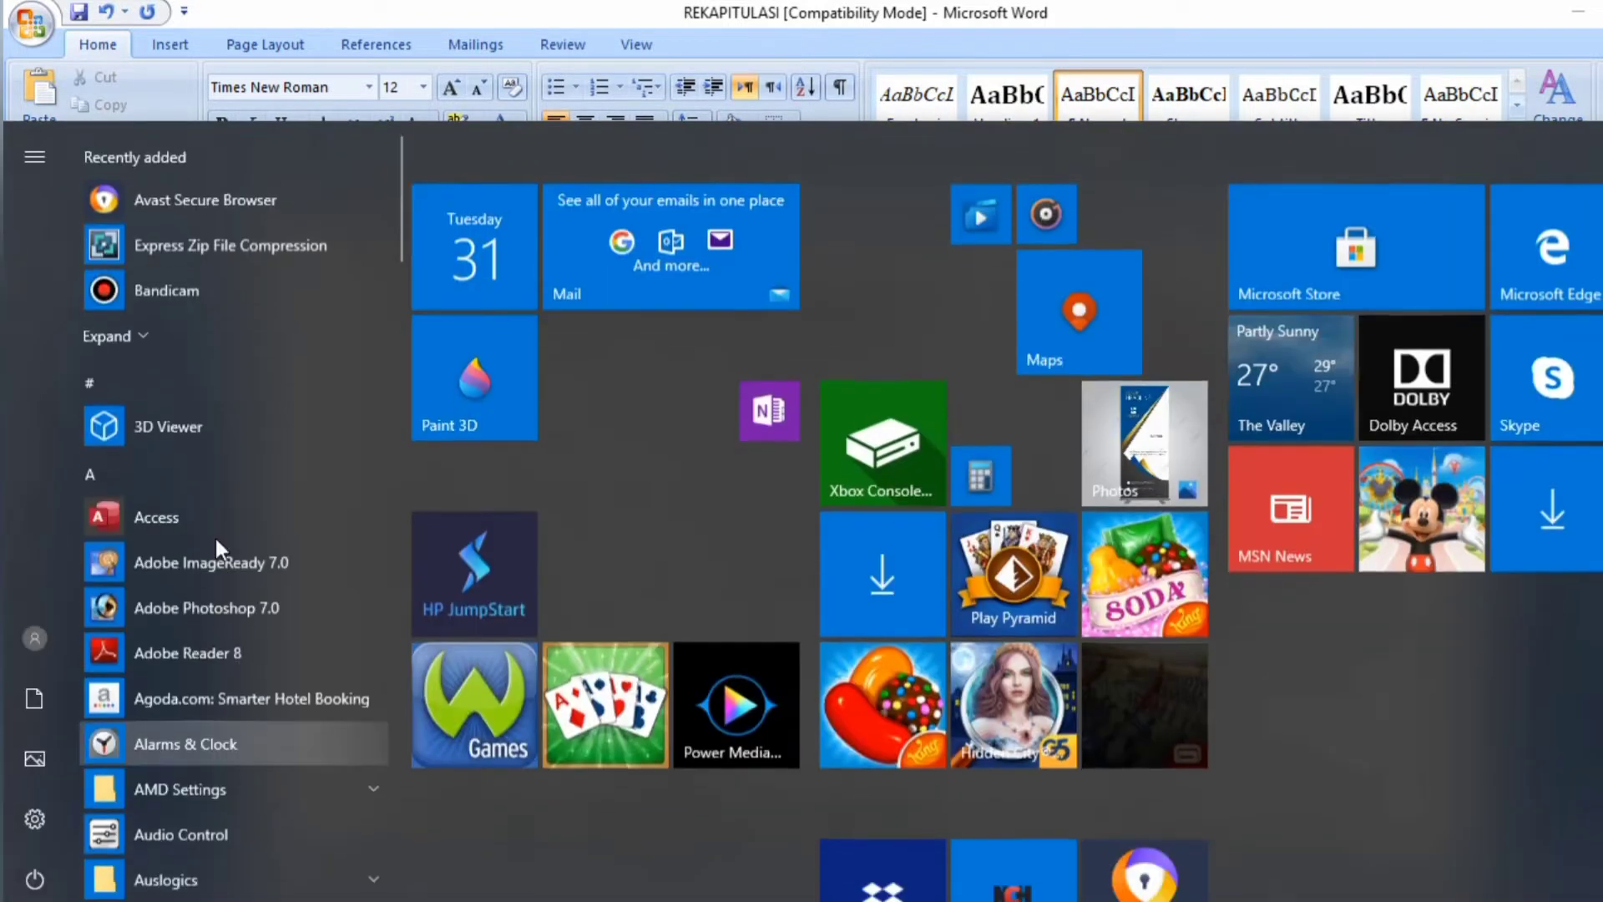
Launch SPSS 16.0 and dismiss its startup dialog to work in an empty data set.
{"action": "scroll", "coordinate": [223, 636], "scroll_direction": "down", "scroll_amount": 5}
{"action": "scroll", "coordinate": [223, 640], "scroll_direction": "down", "scroll_amount": 10}
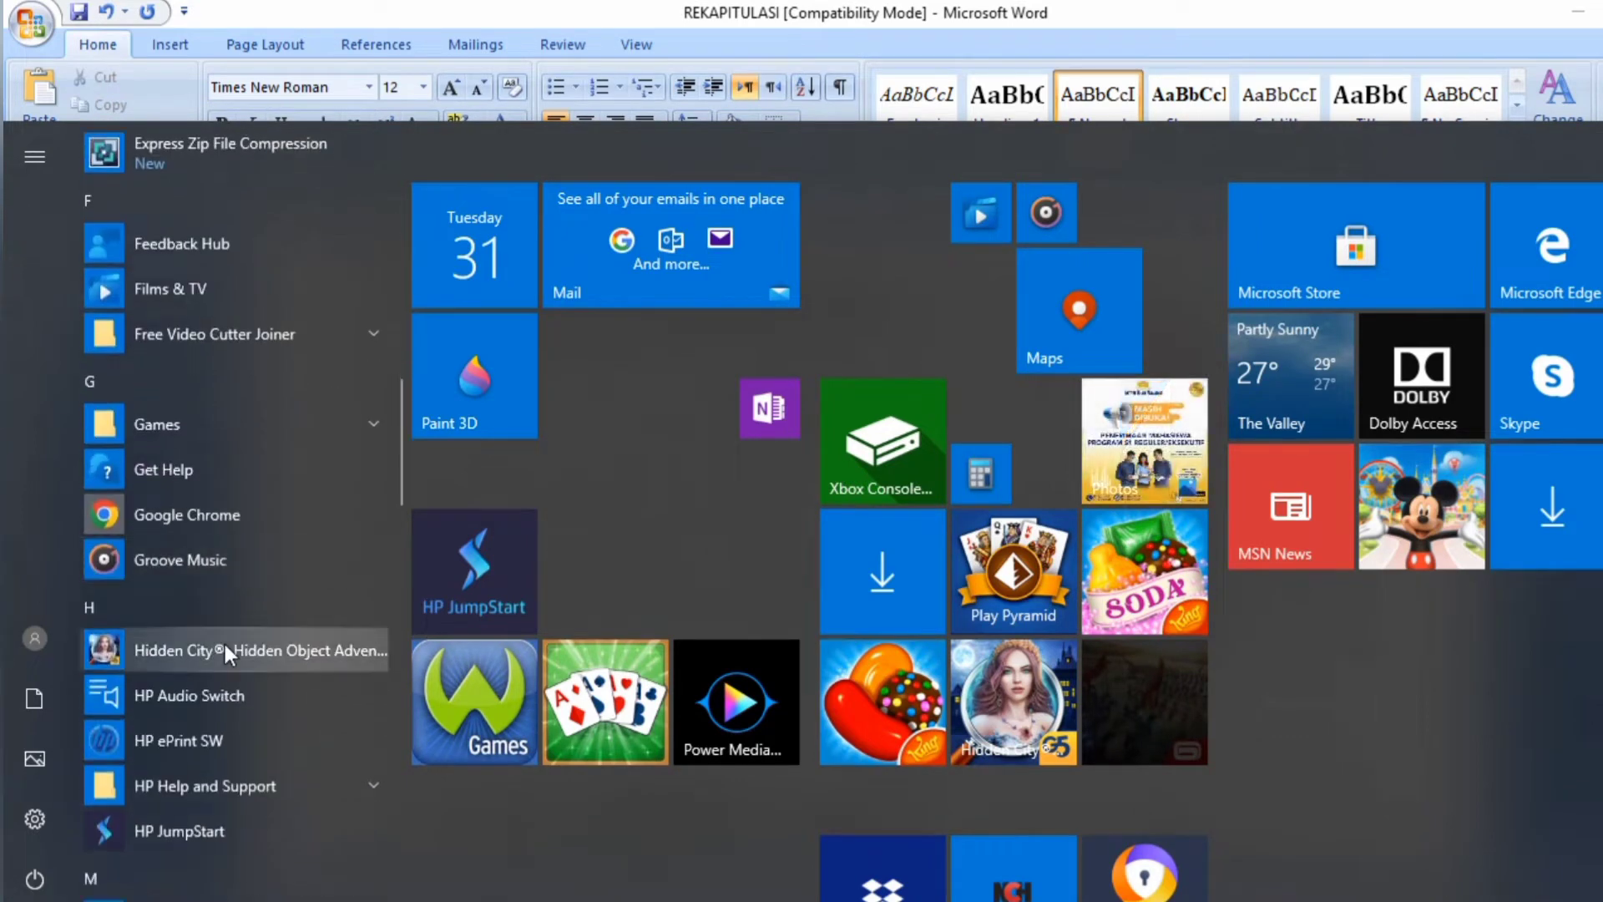
{"action": "scroll", "coordinate": [225, 652], "scroll_direction": "down", "scroll_amount": 8}
{"action": "scroll", "coordinate": [223, 640], "scroll_direction": "down", "scroll_amount": 5}
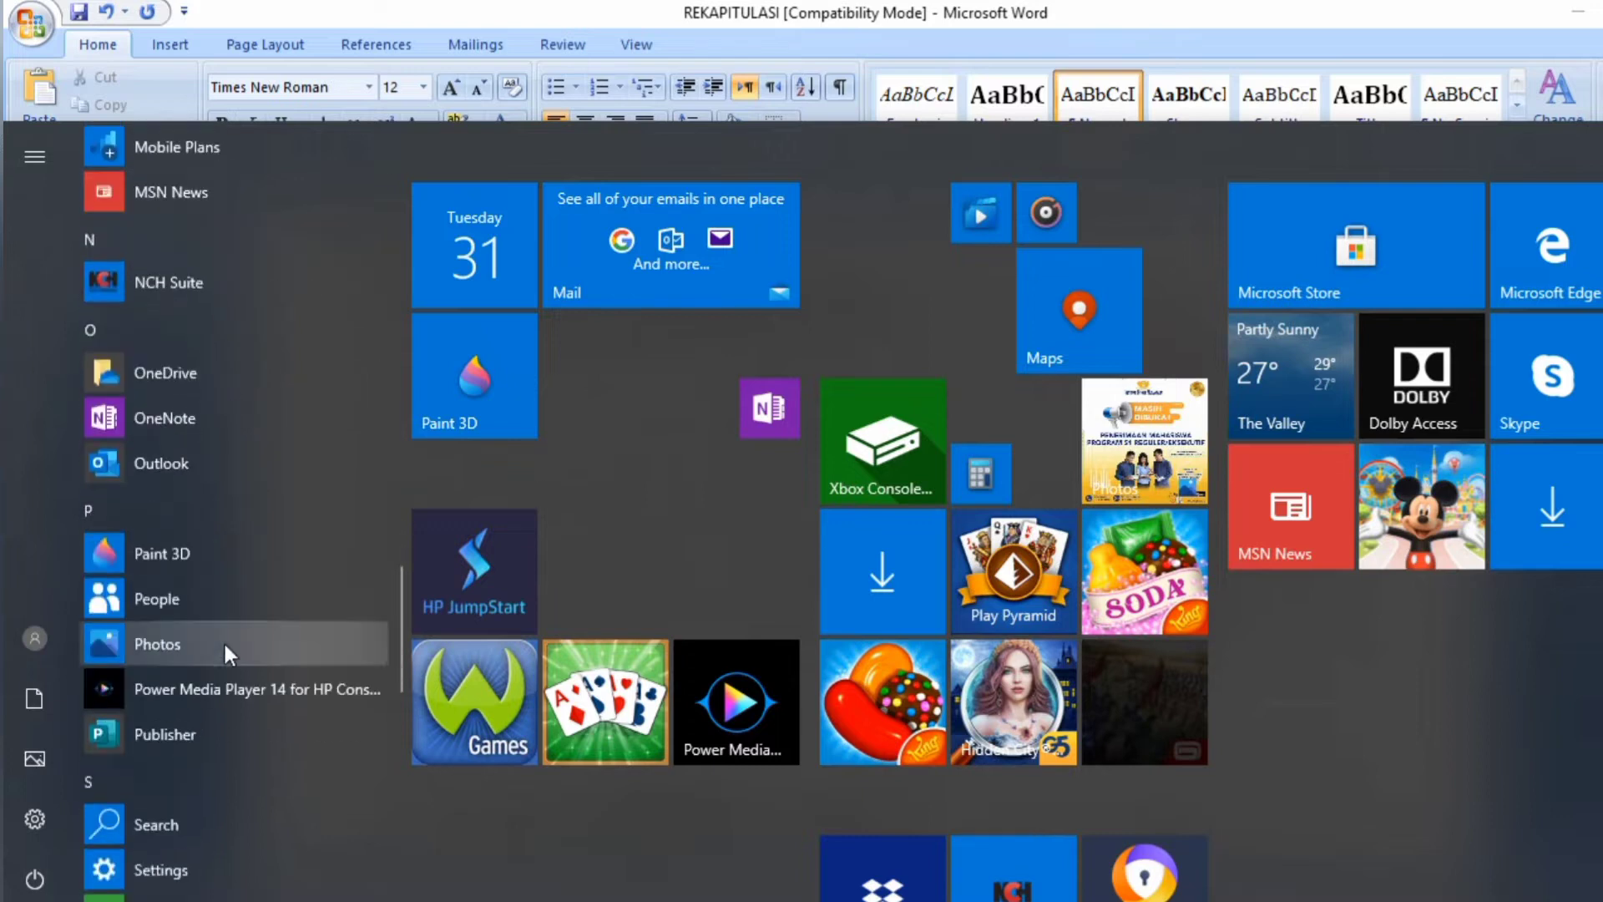
{"action": "scroll", "coordinate": [225, 680], "scroll_direction": "down", "scroll_amount": 5}
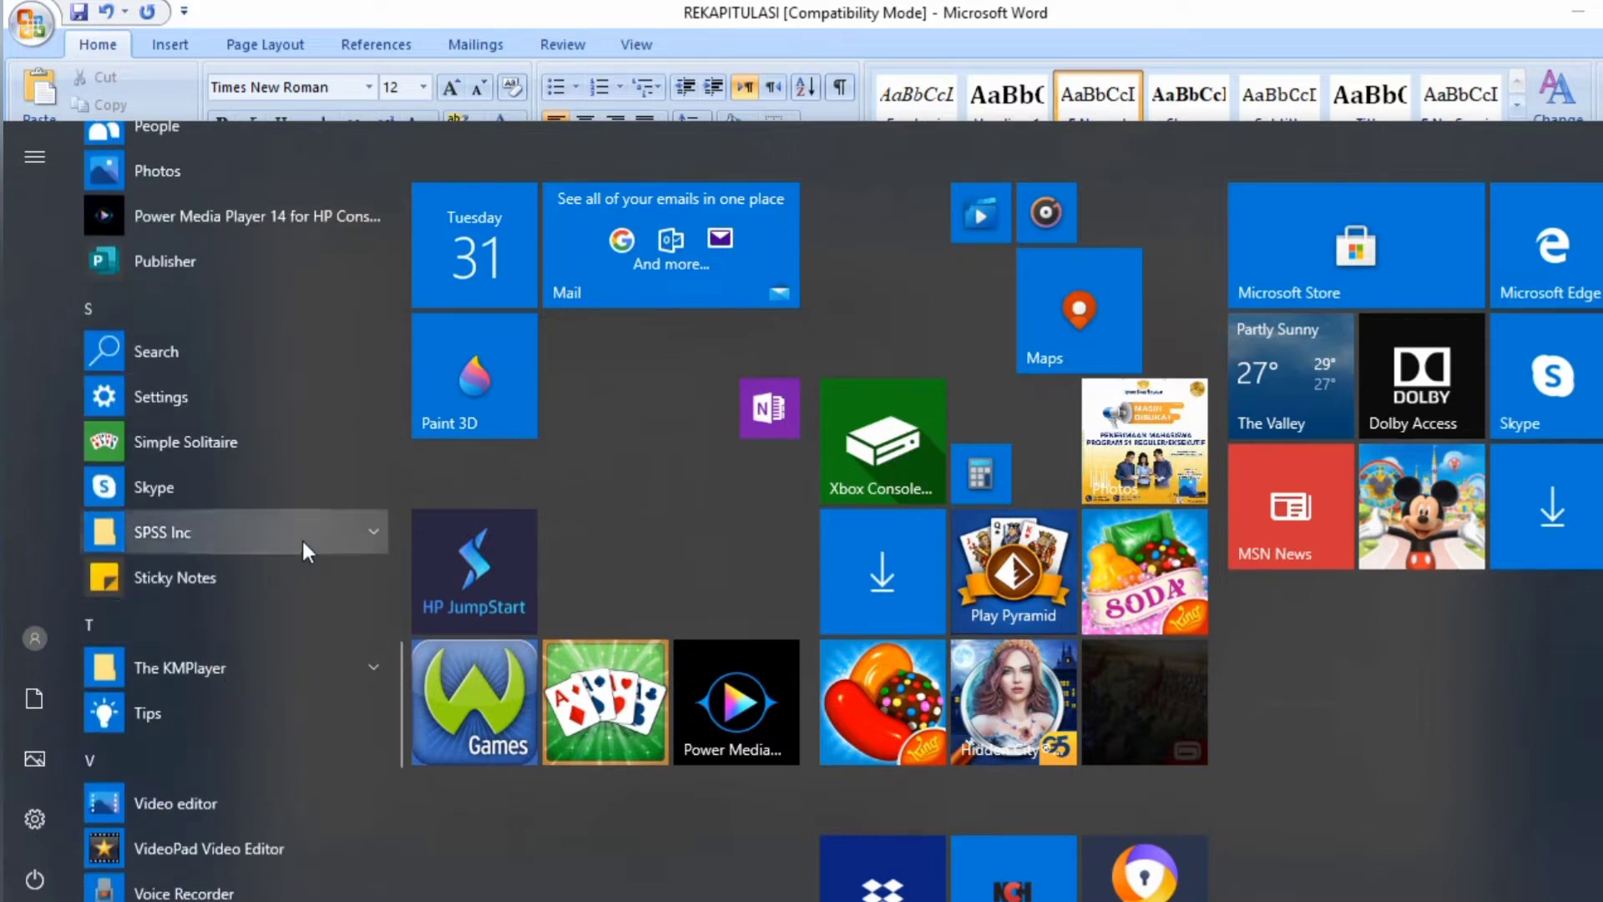
{"action": "left_click", "coordinate": [344, 536]}
{"action": "left_click", "coordinate": [188, 578]}
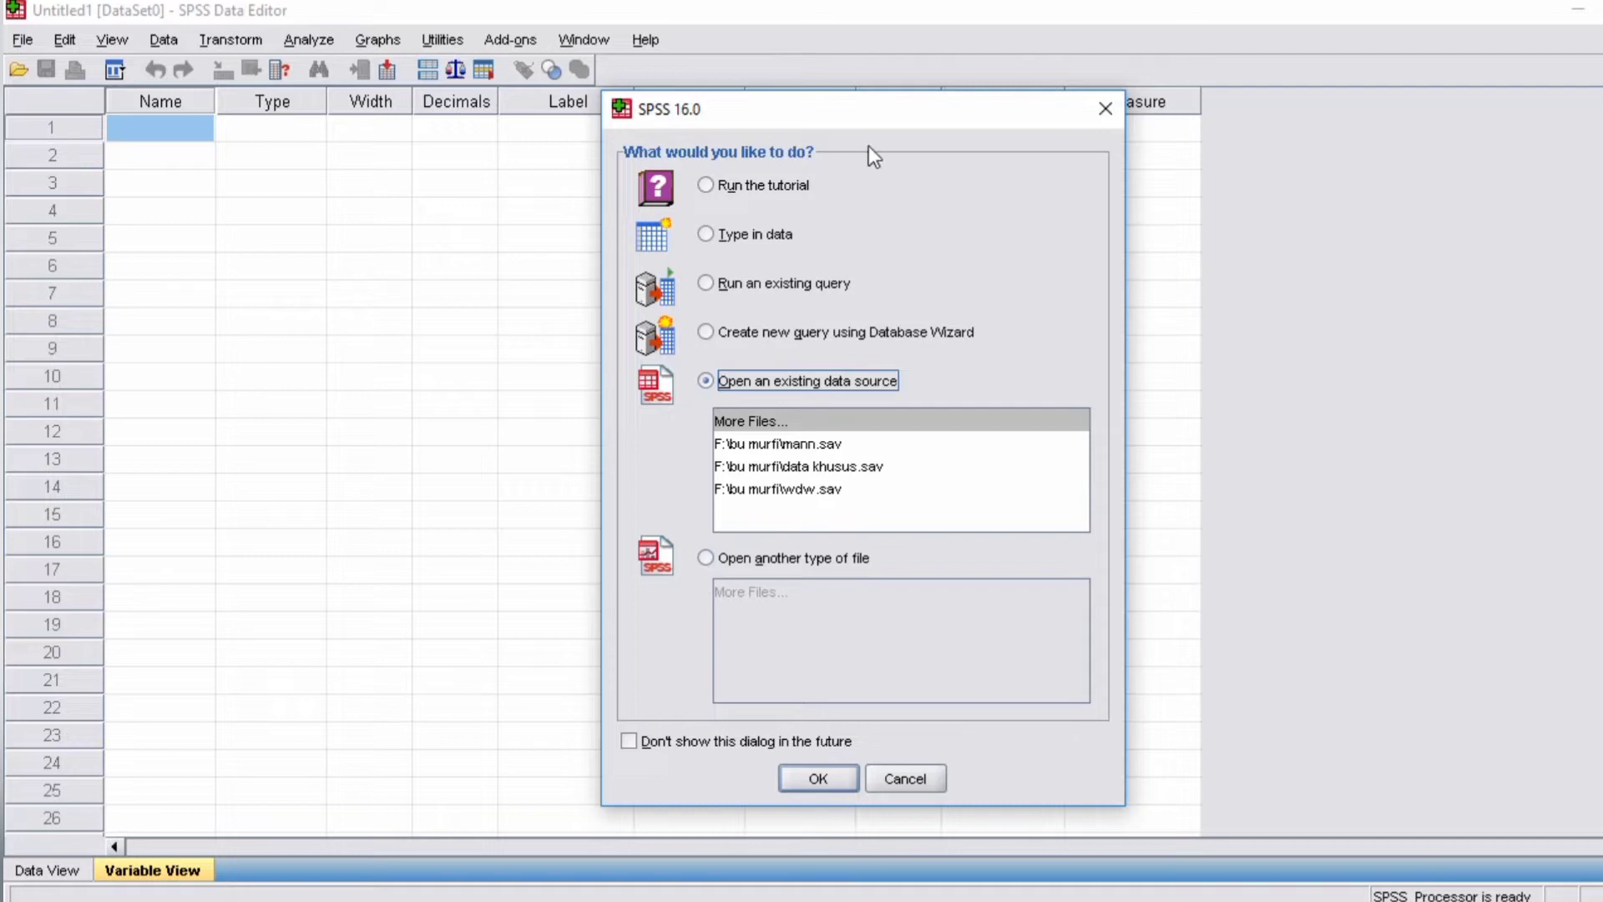
{"action": "left_click", "coordinate": [893, 782]}
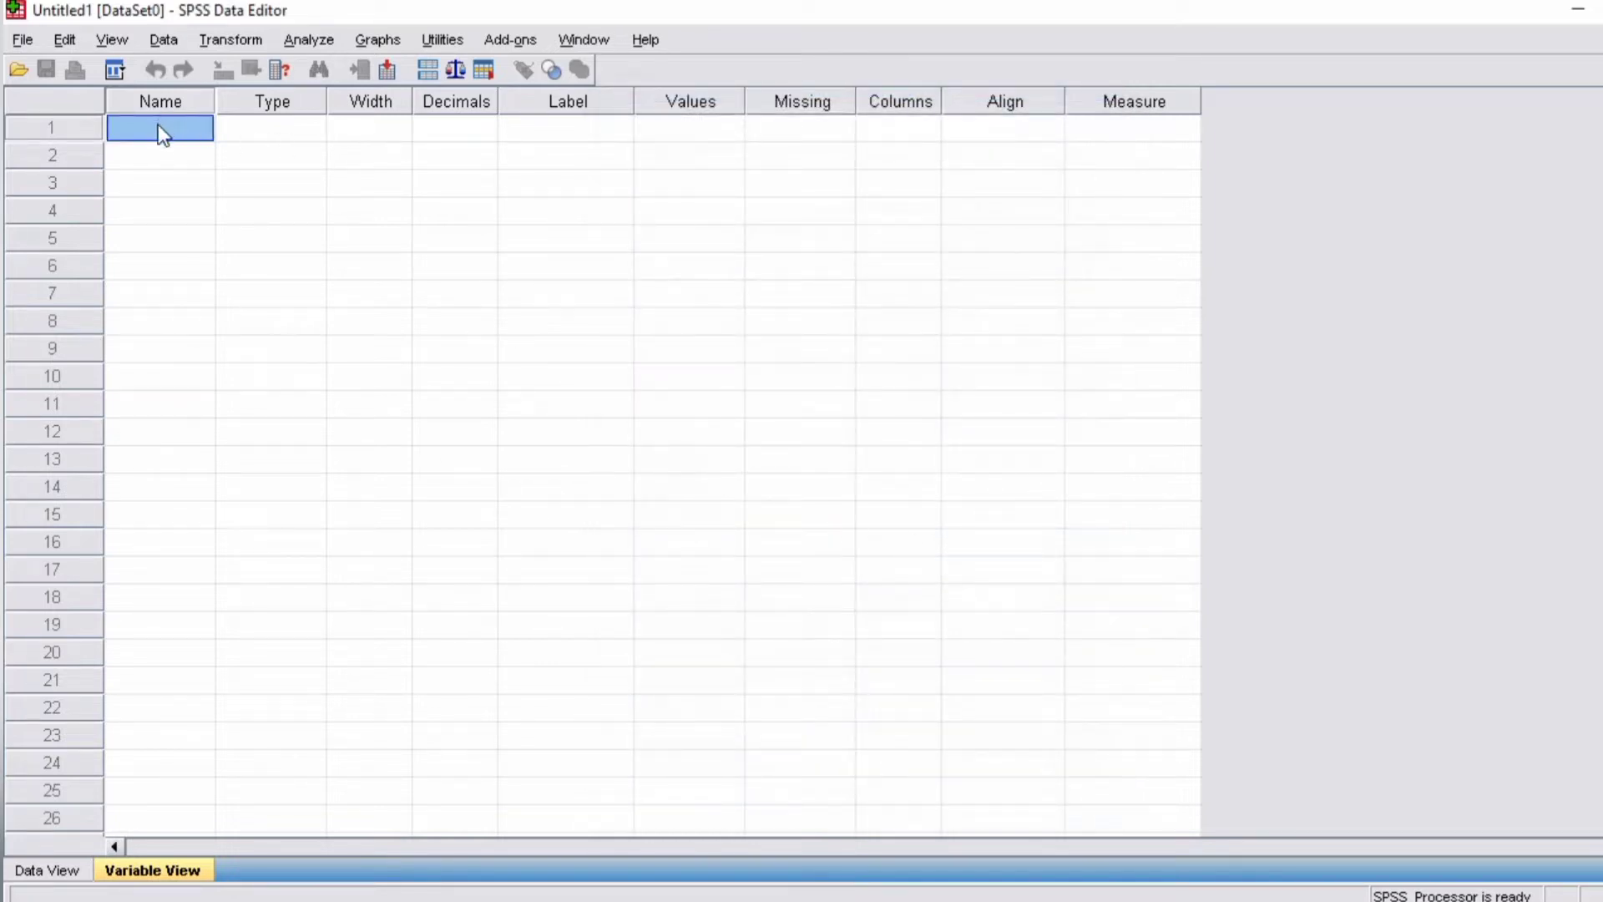
Name the first variable PENGETAHUANSEBELUM.
{"action": "type", "text": "PENEG"}
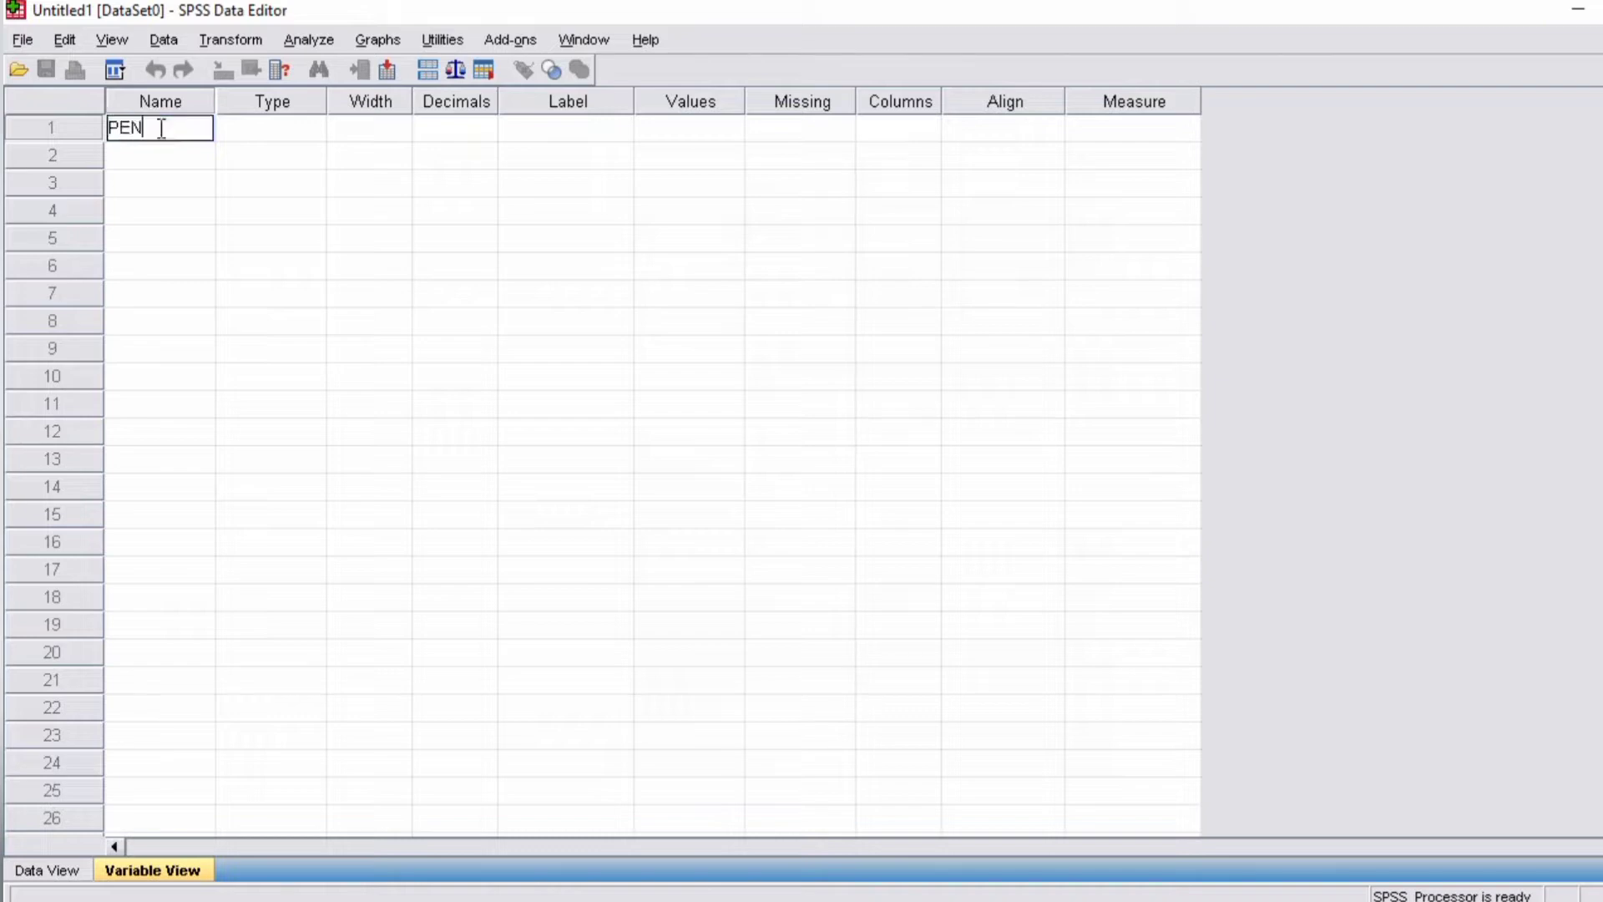
{"action": "key", "text": "BackSpace"}
{"action": "key", "text": "BackSpace"}
{"action": "type", "text": "GETAHUAN"}
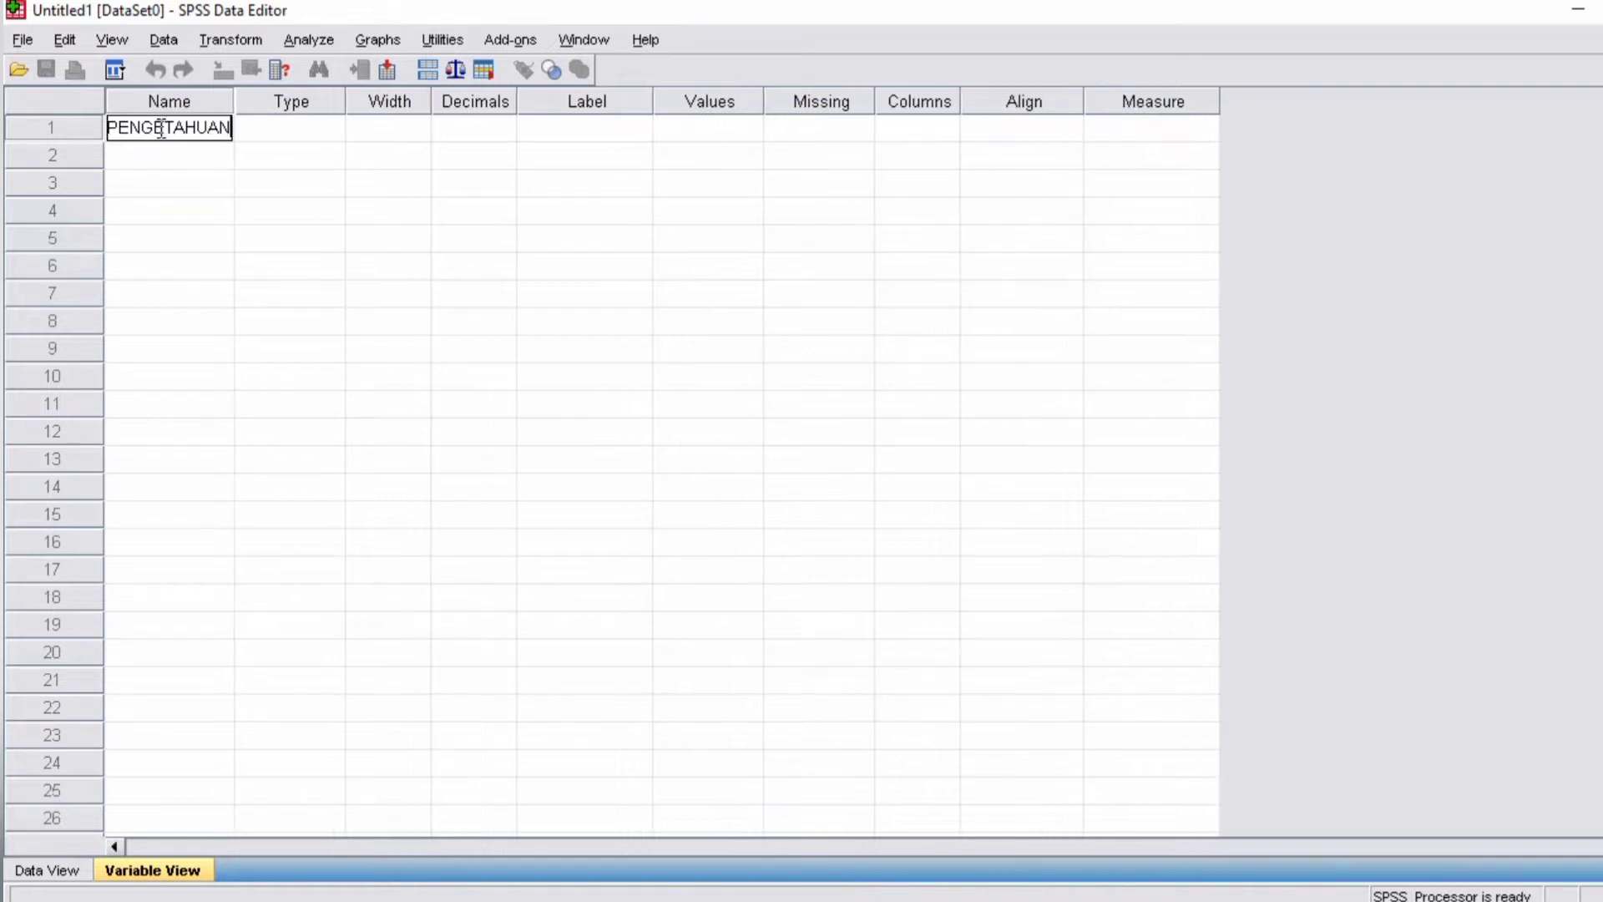
{"action": "type", "text": "SEBELUM"}
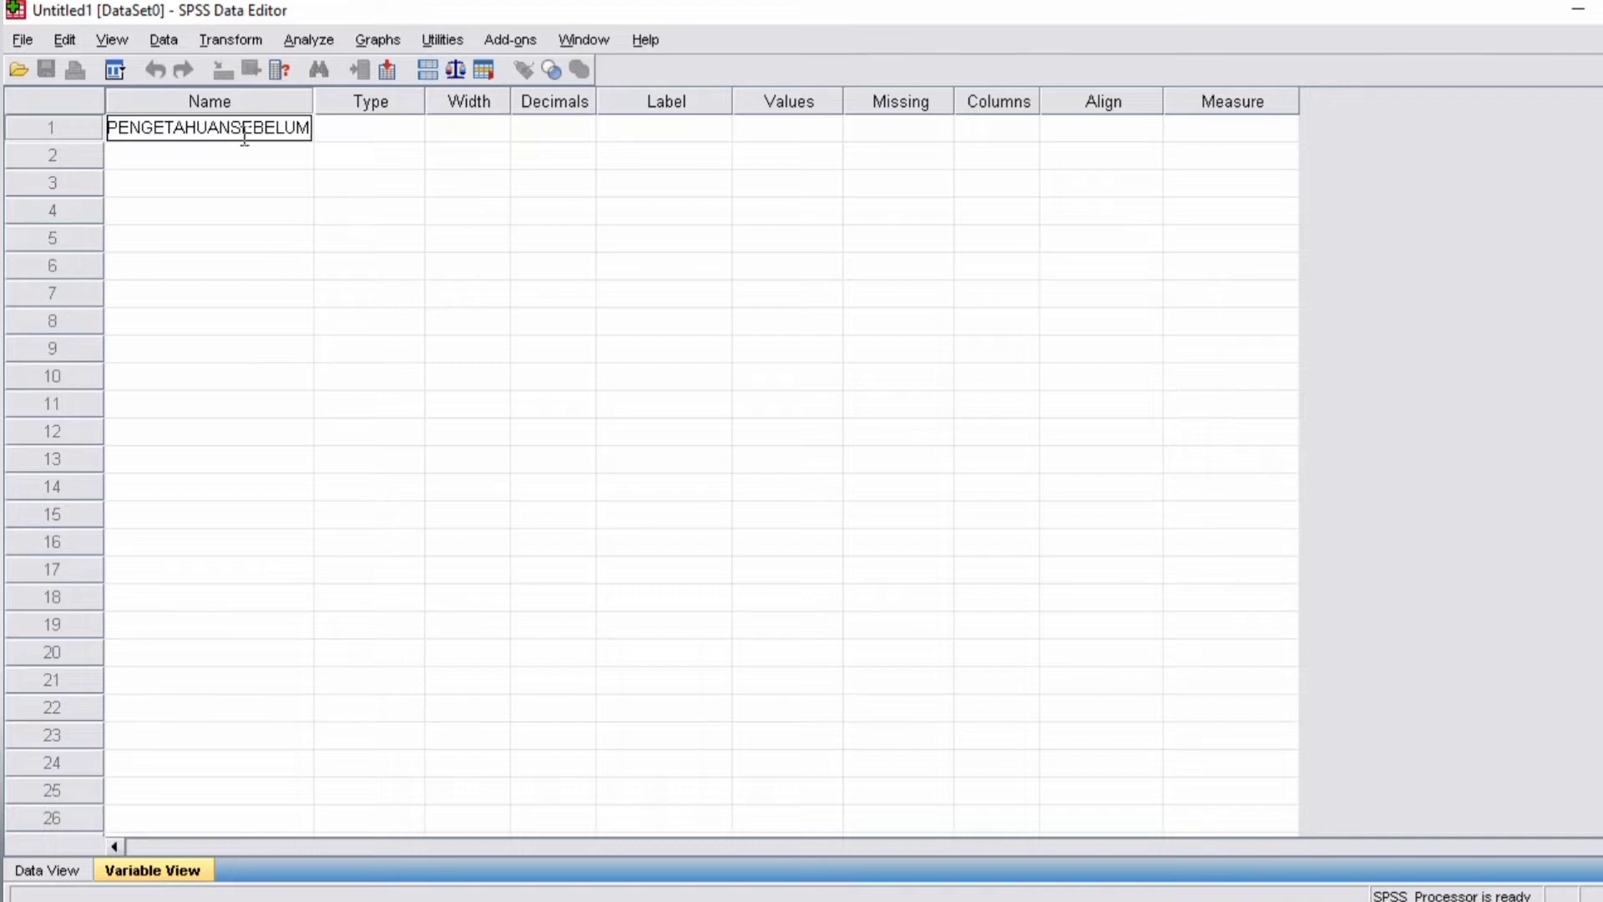
Add a second variable named PENGETAHUANSETELAH.
{"action": "left_click", "coordinate": [219, 156]}
{"action": "type", "text": "P"}
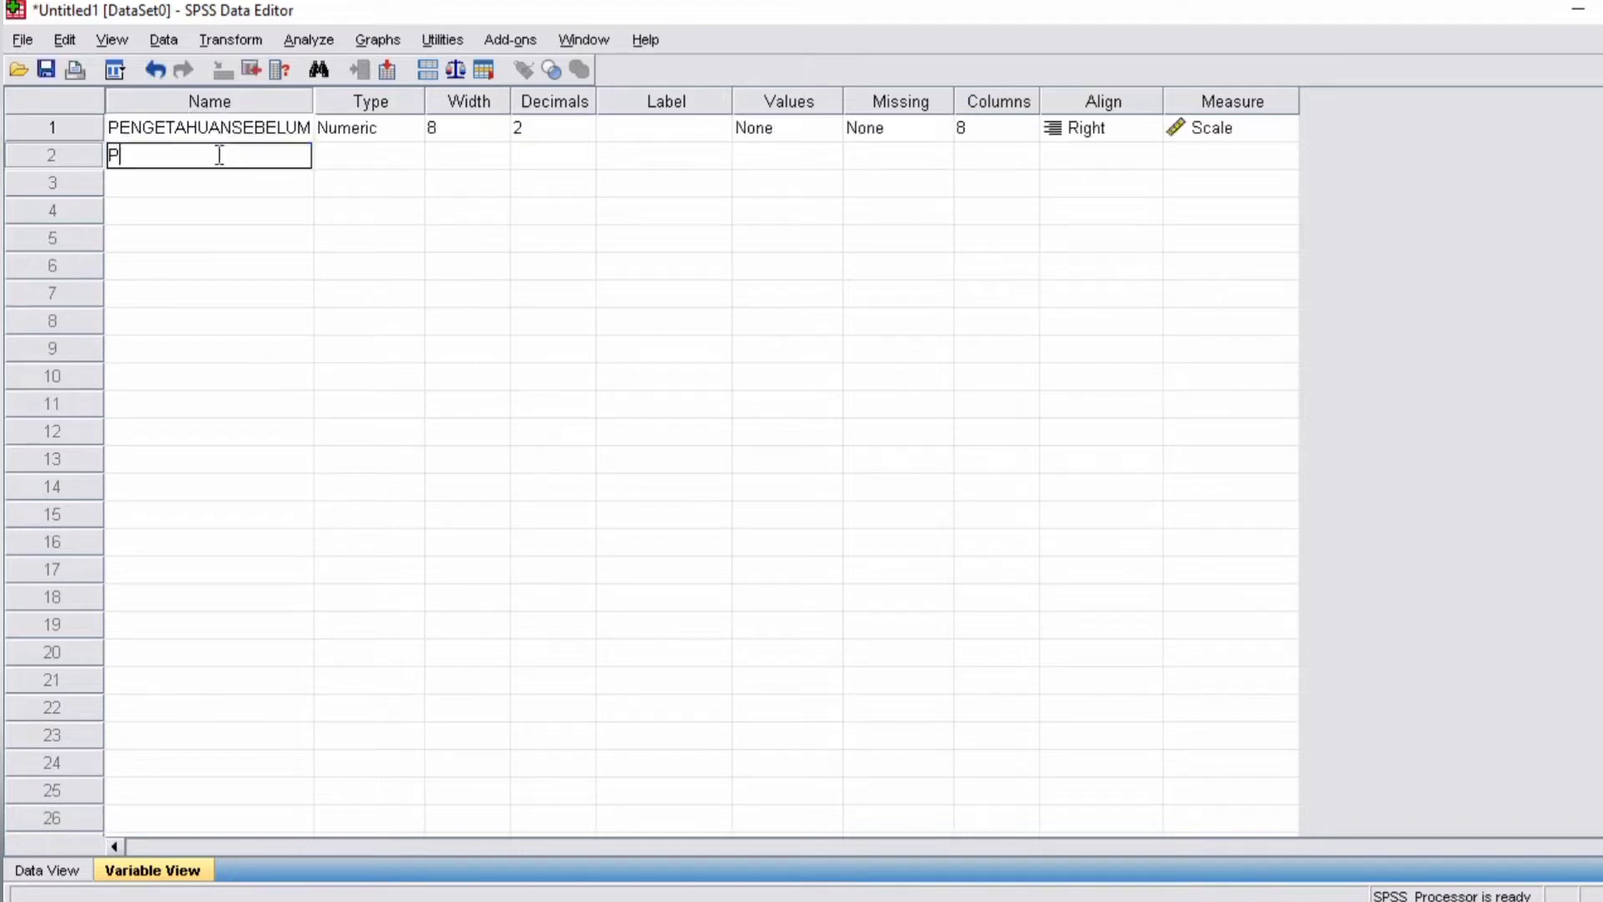
{"action": "type", "text": "ENGETAHUANSETELAH"}
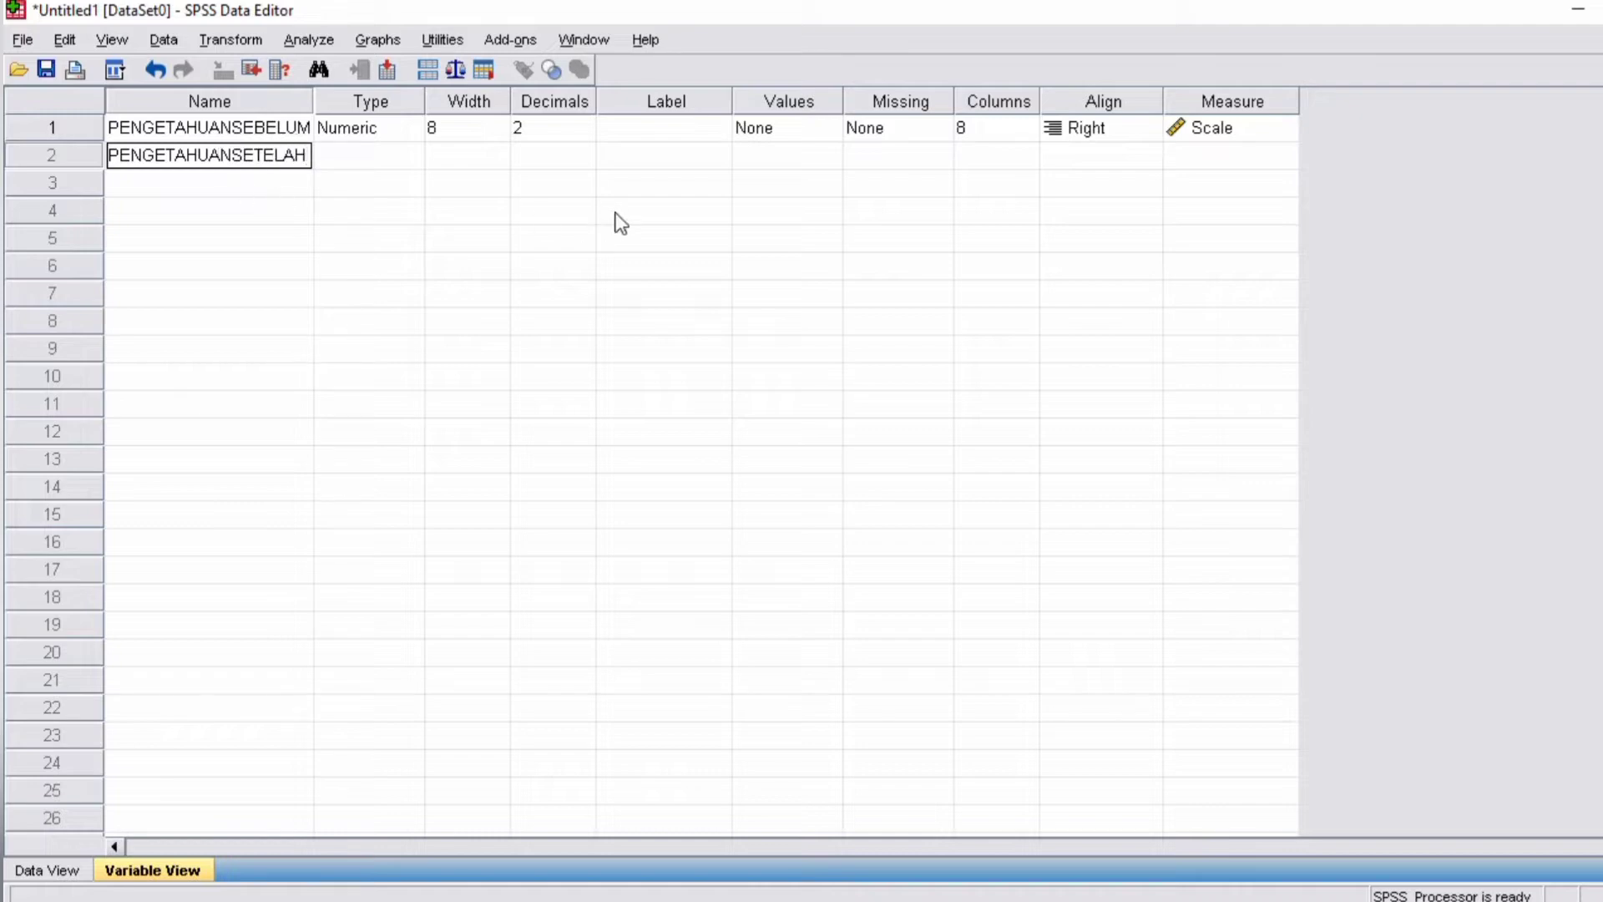
{"action": "left_click", "coordinate": [635, 157]}
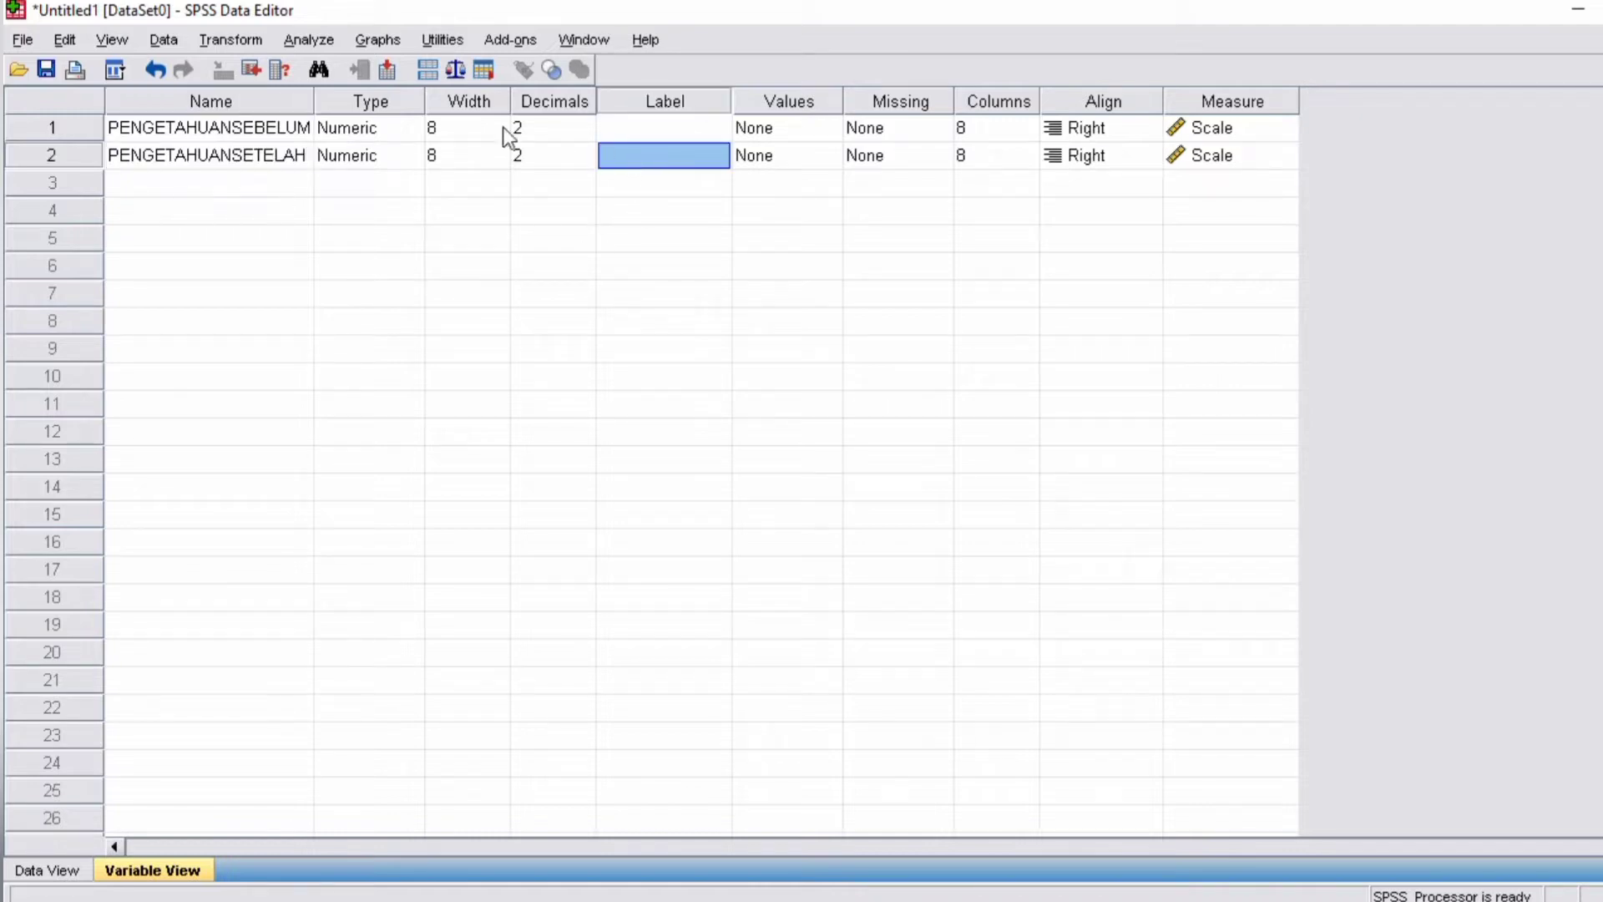
Label the first variable "PENGETAHUAN SEBELUM INTERVENSI".
{"action": "left_click", "coordinate": [277, 130]}
{"action": "left_click", "coordinate": [634, 127]}
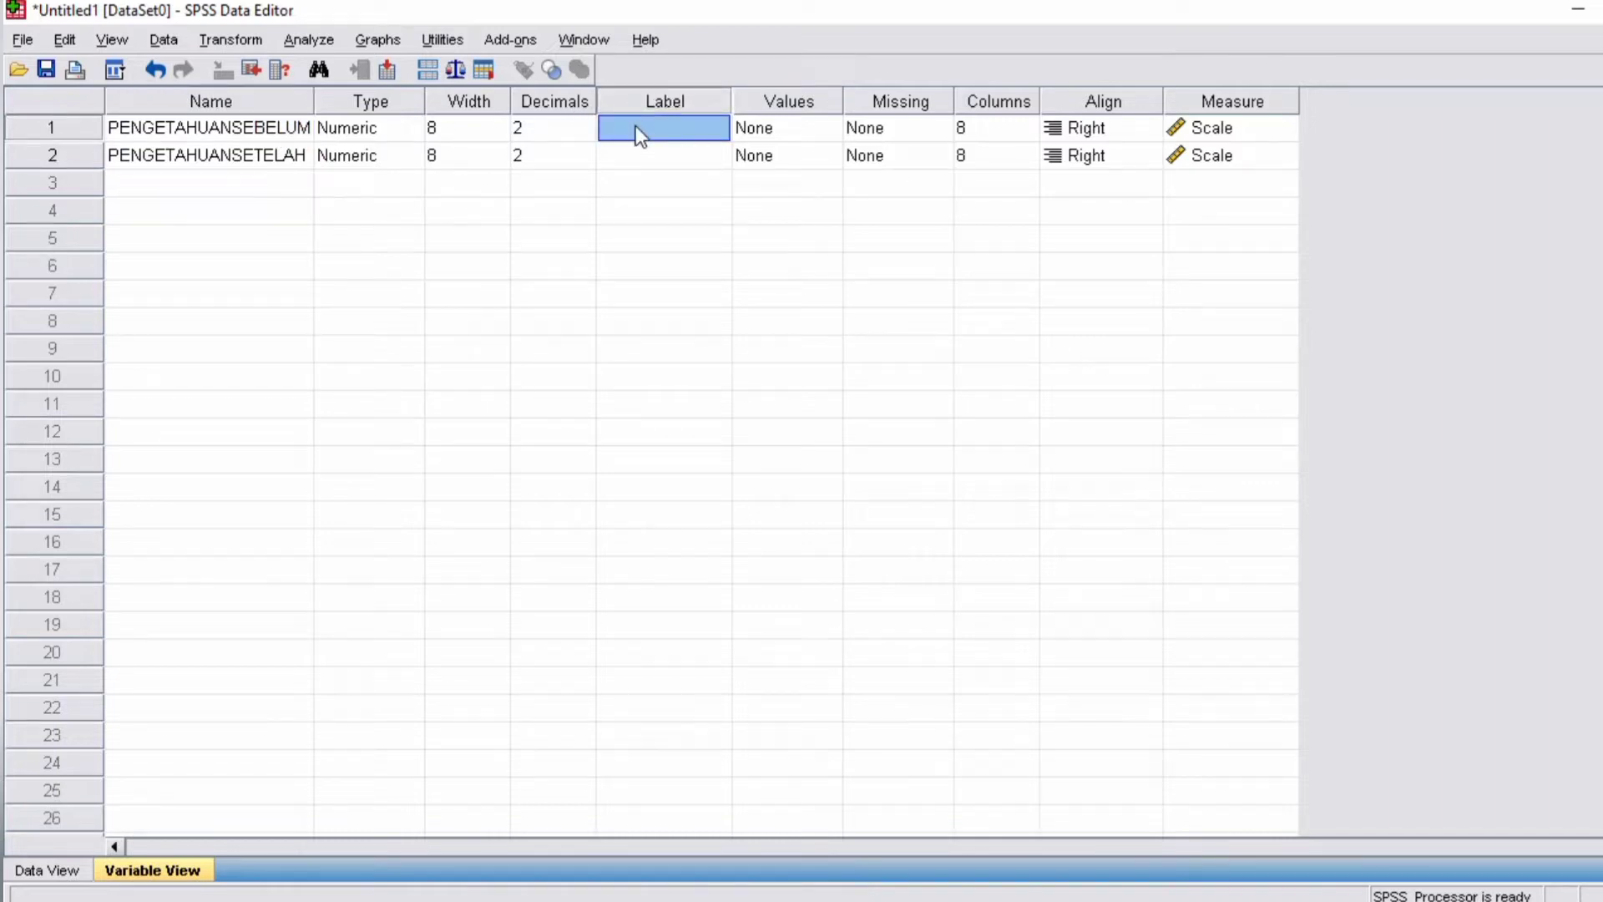
{"action": "type", "text": "PEN"}
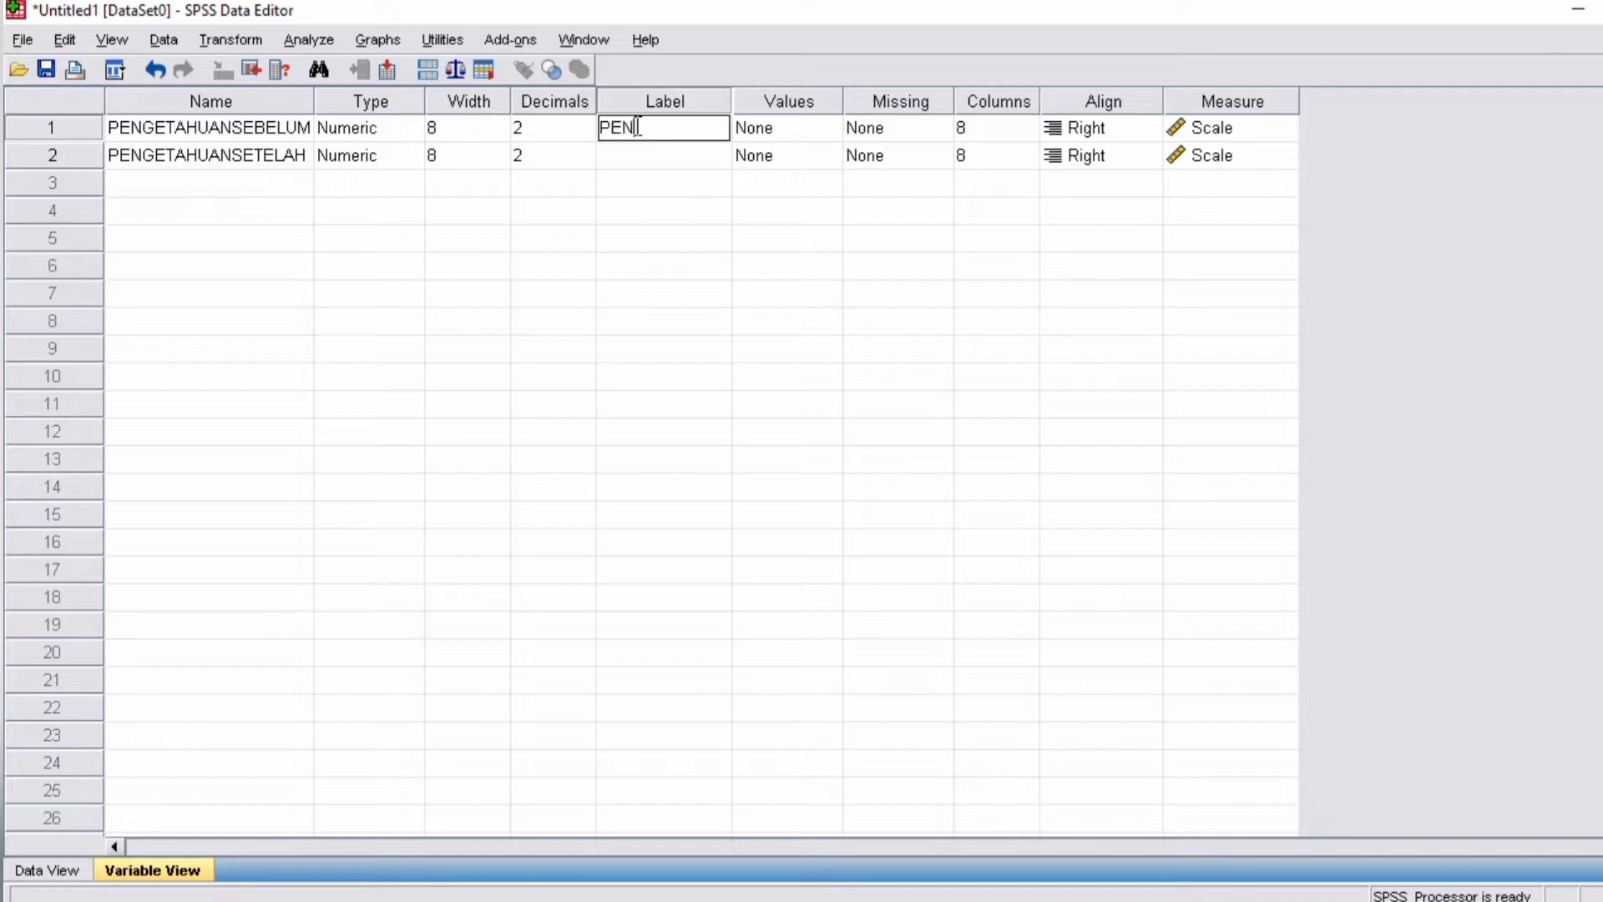
{"action": "type", "text": "GETAHUAN SEBELUM"}
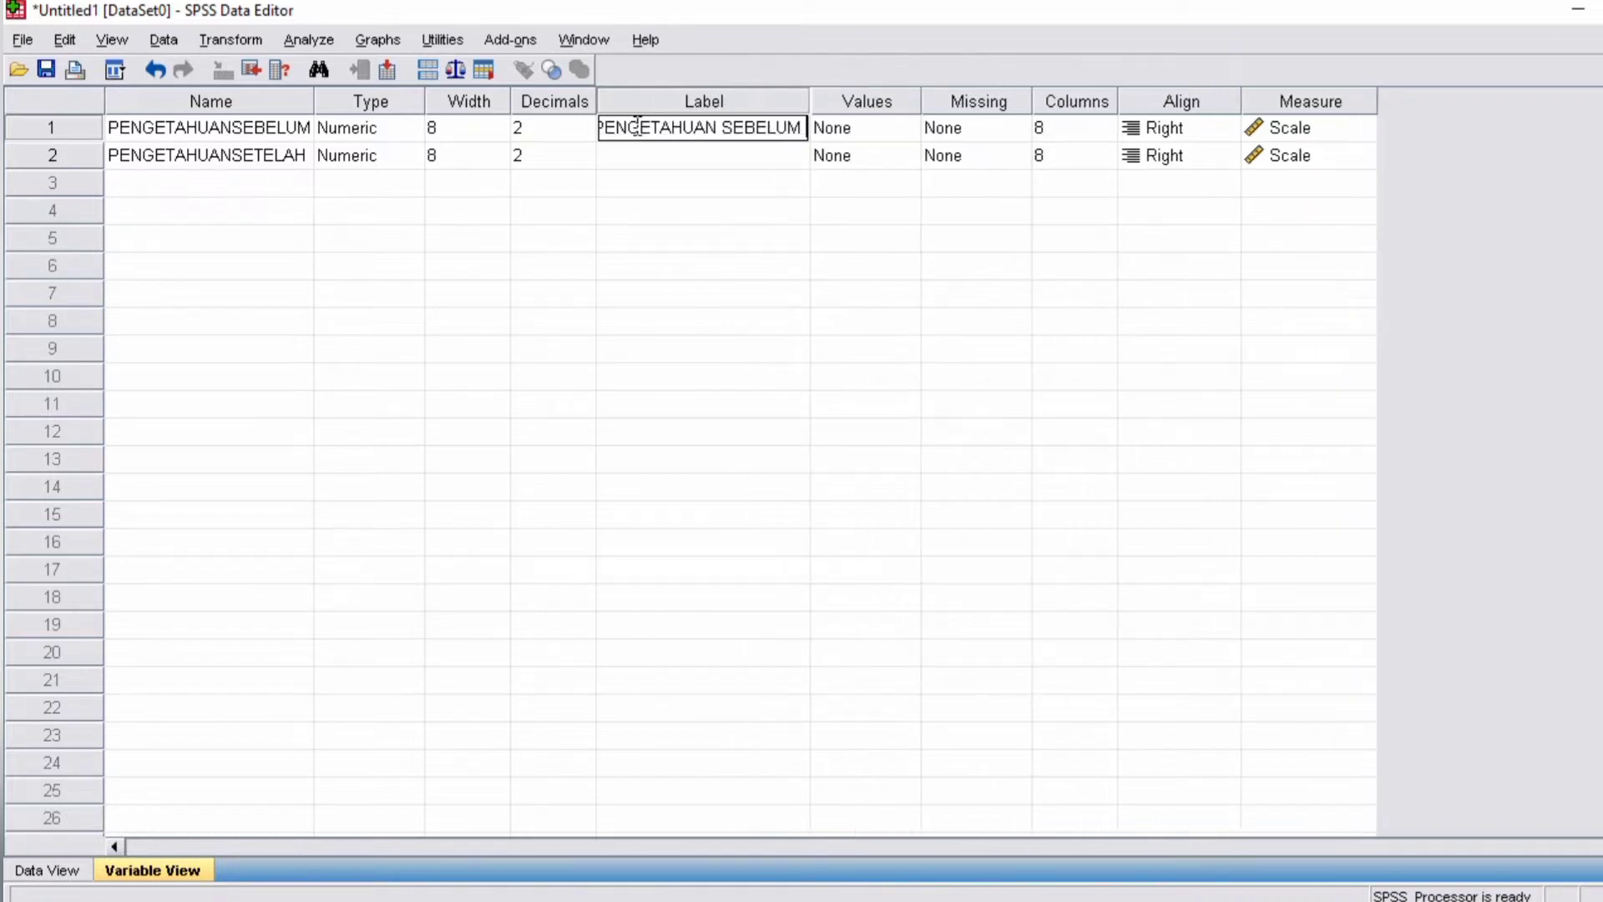
{"action": "type", "text": " INTER"}
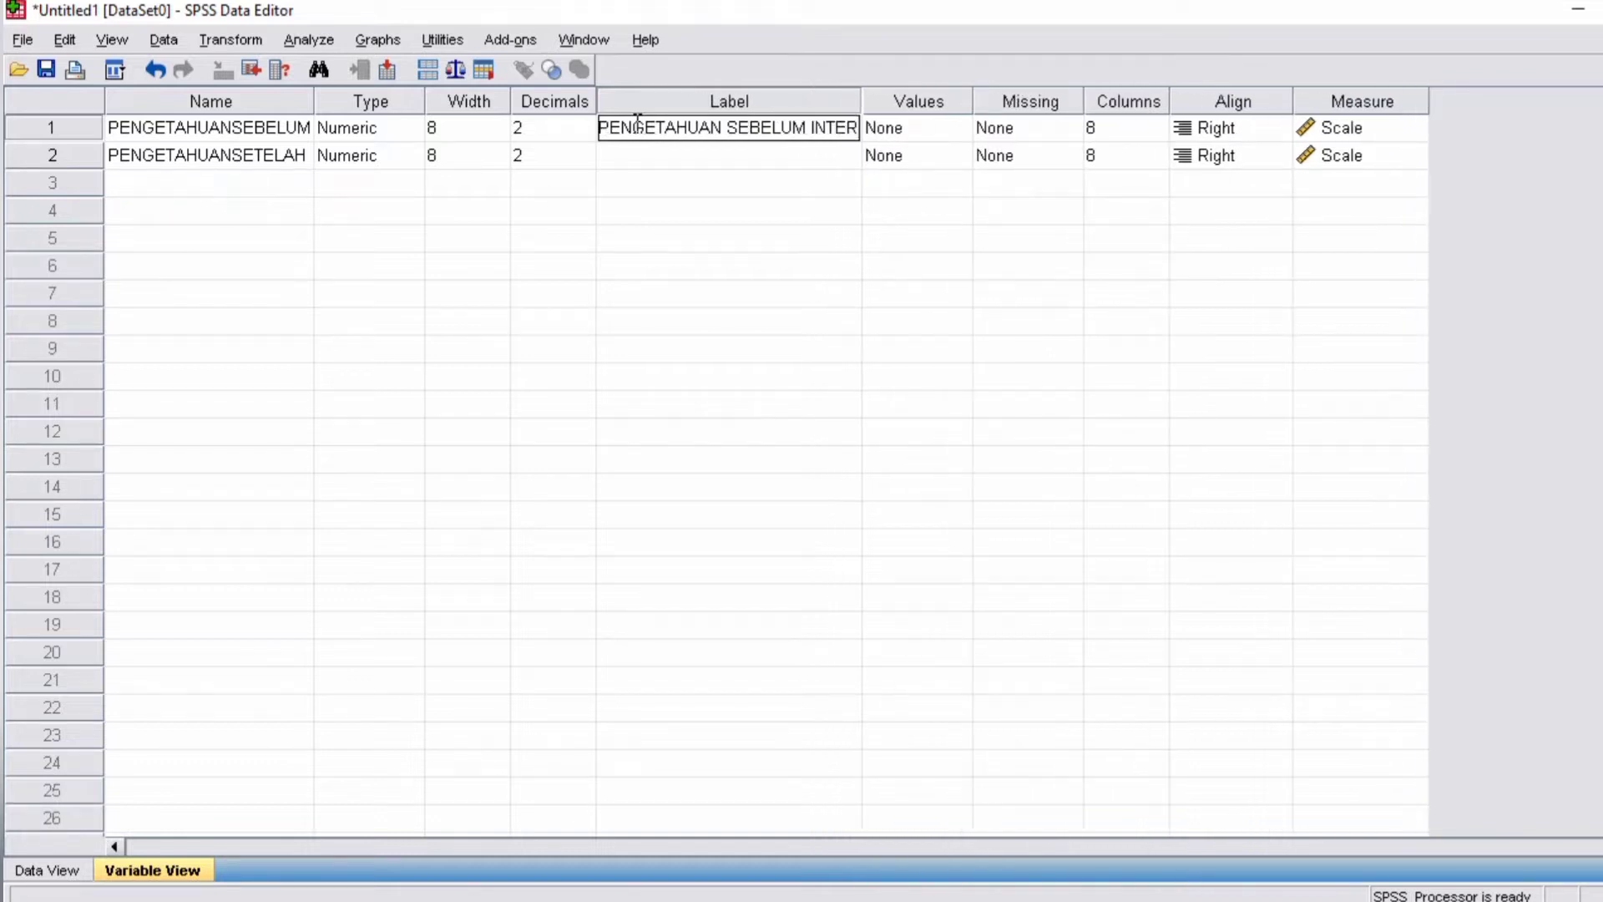
{"action": "type", "text": "VENSI"}
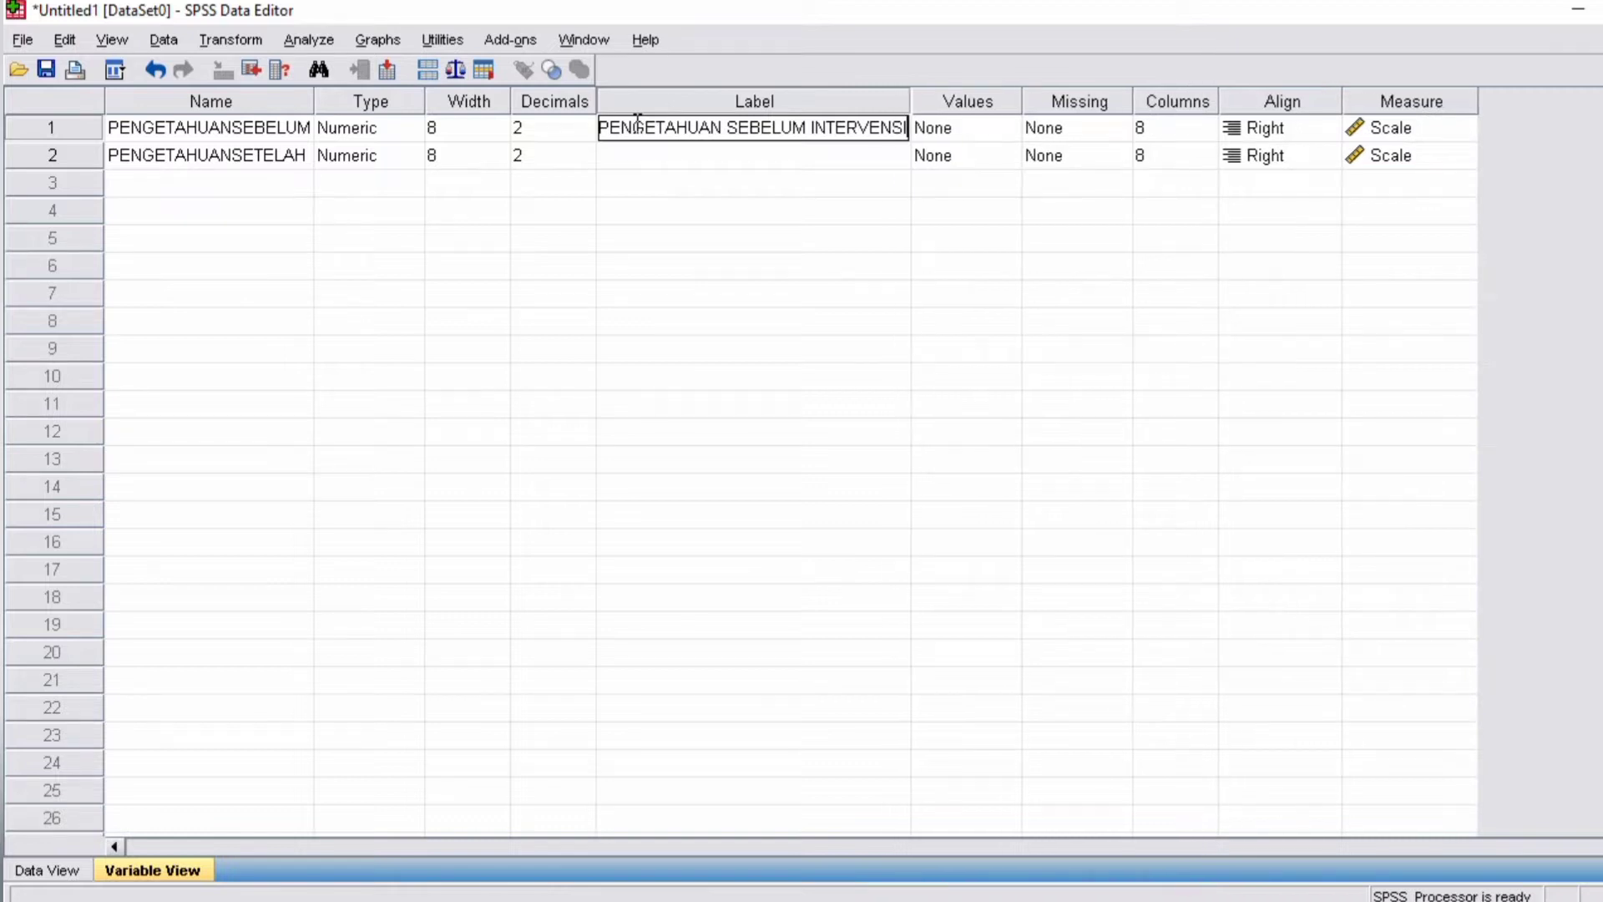
Label the second variable "PENGETAHUAN SETELAH INTERVENSI".
{"action": "left_click", "coordinate": [808, 159]}
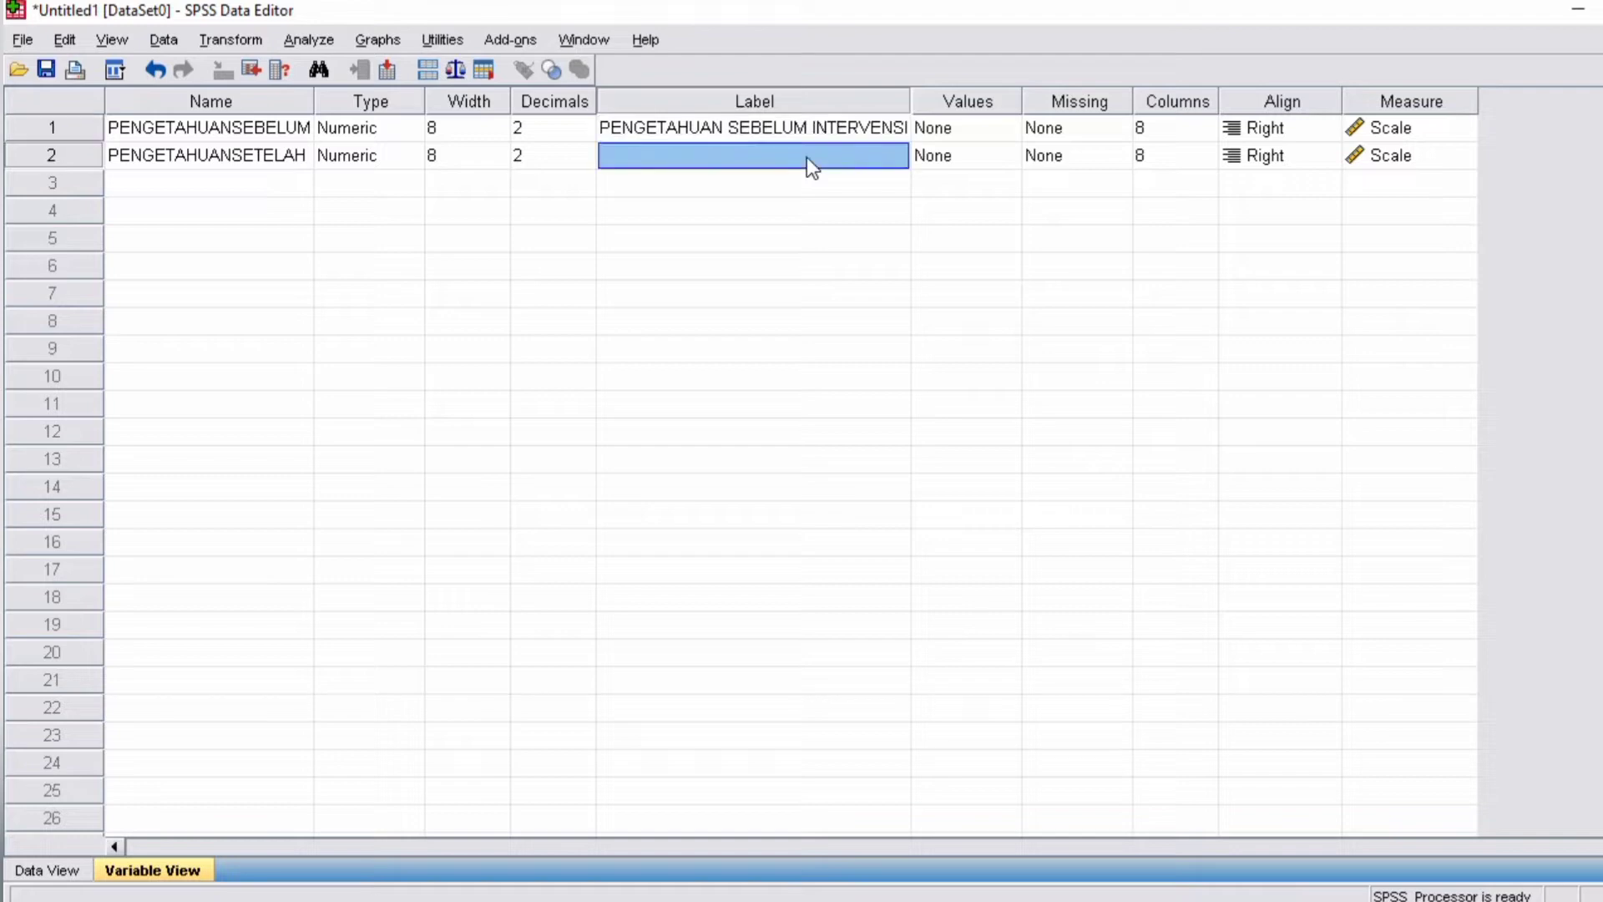
{"action": "type", "text": "PENGE"}
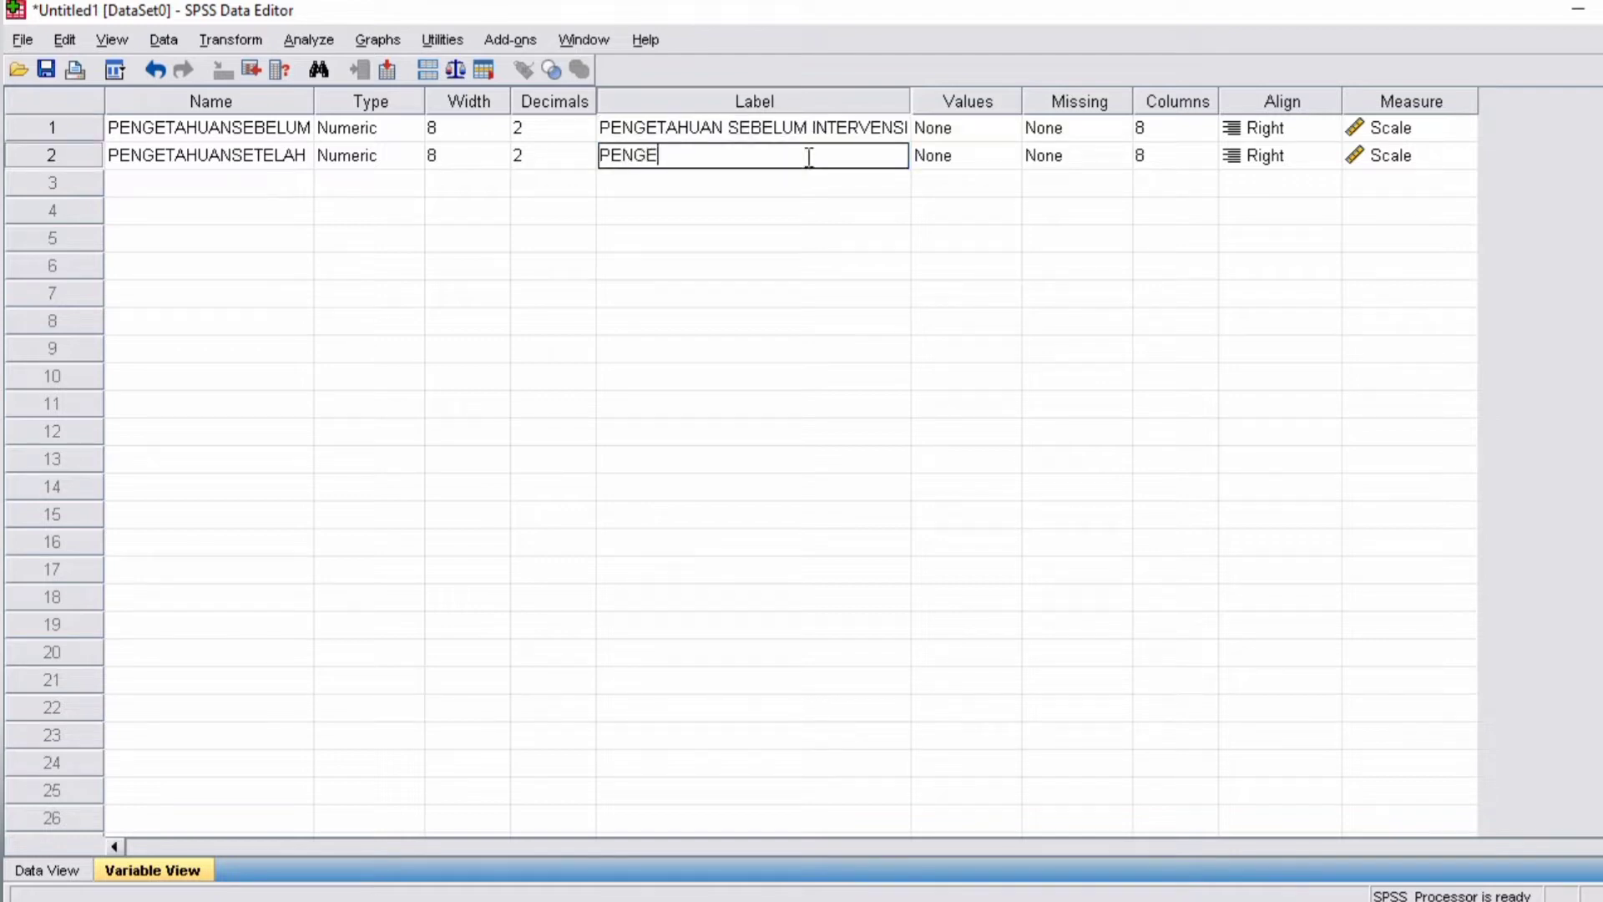
{"action": "type", "text": "TAHUAN SETELAH "}
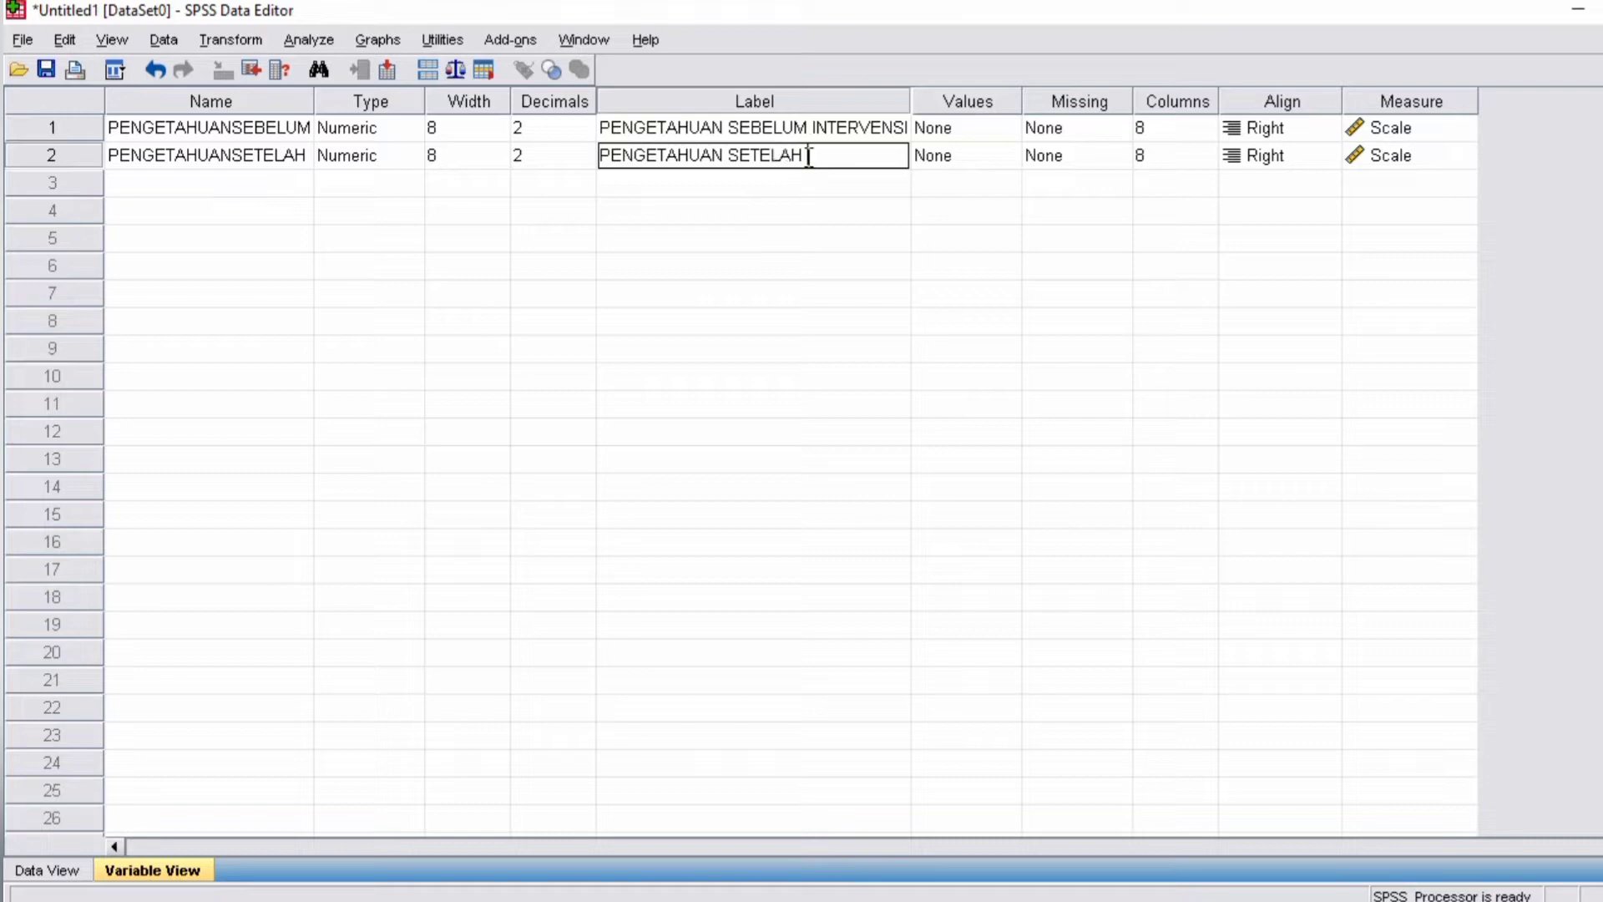
{"action": "type", "text": "INTERVENSI"}
Set the decimals of both variables to 0.
{"action": "left_click", "coordinate": [551, 128]}
{"action": "left_click", "coordinate": [584, 134]}
{"action": "left_click", "coordinate": [584, 133]}
{"action": "left_click", "coordinate": [585, 158]}
{"action": "left_click", "coordinate": [584, 163]}
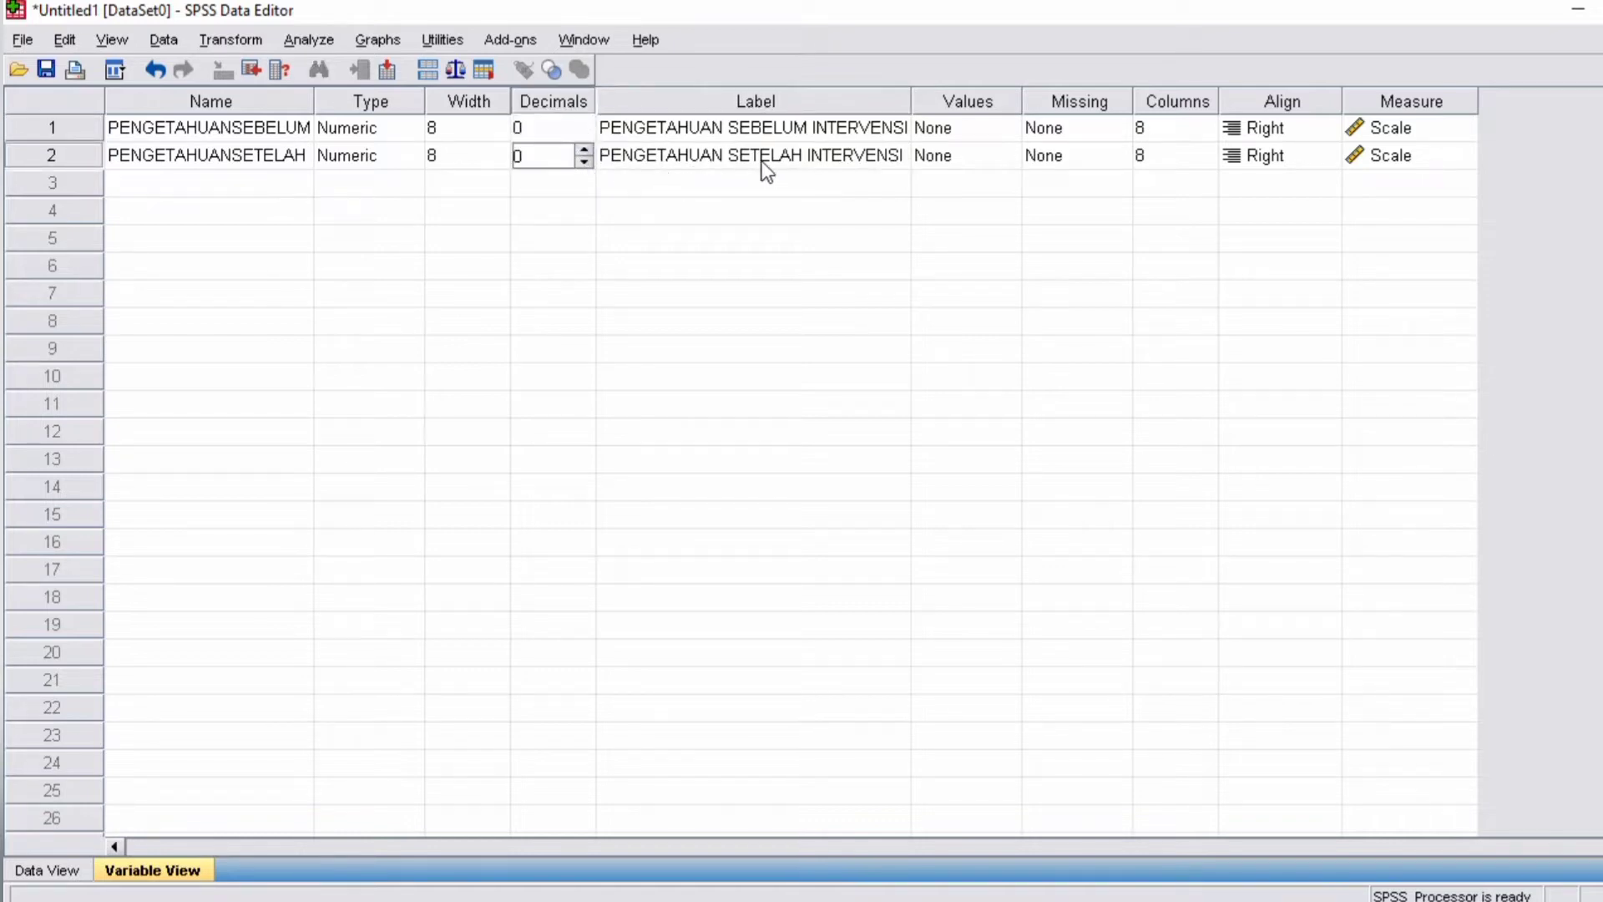
{"action": "left_click", "coordinate": [798, 127]}
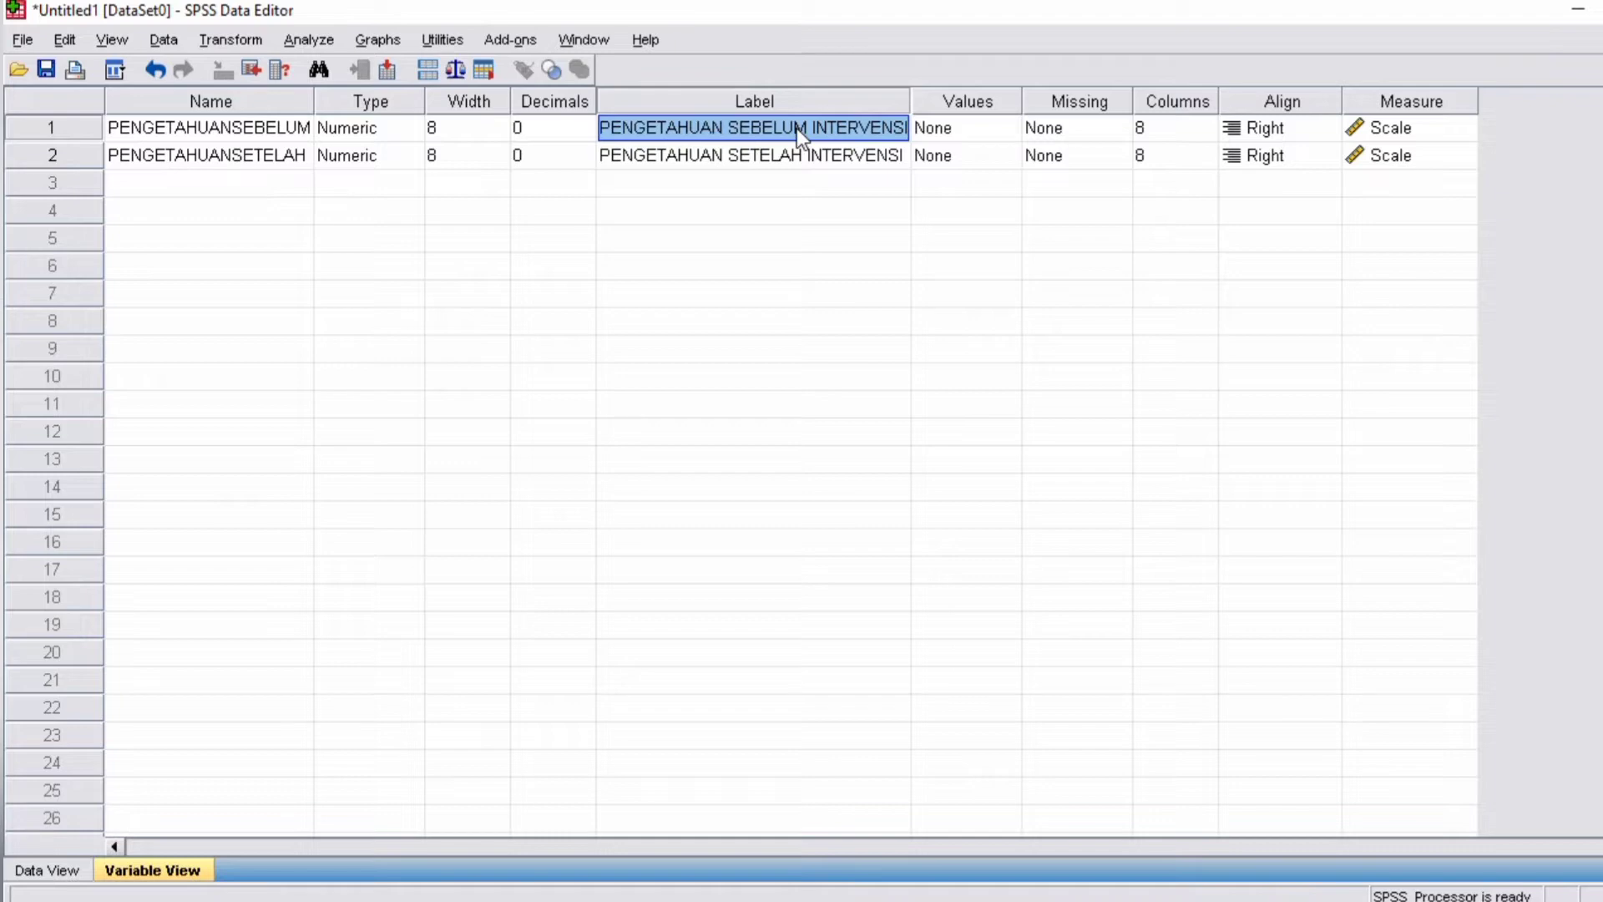
{"action": "left_click", "coordinate": [1002, 128]}
{"action": "left_click", "coordinate": [1007, 129]}
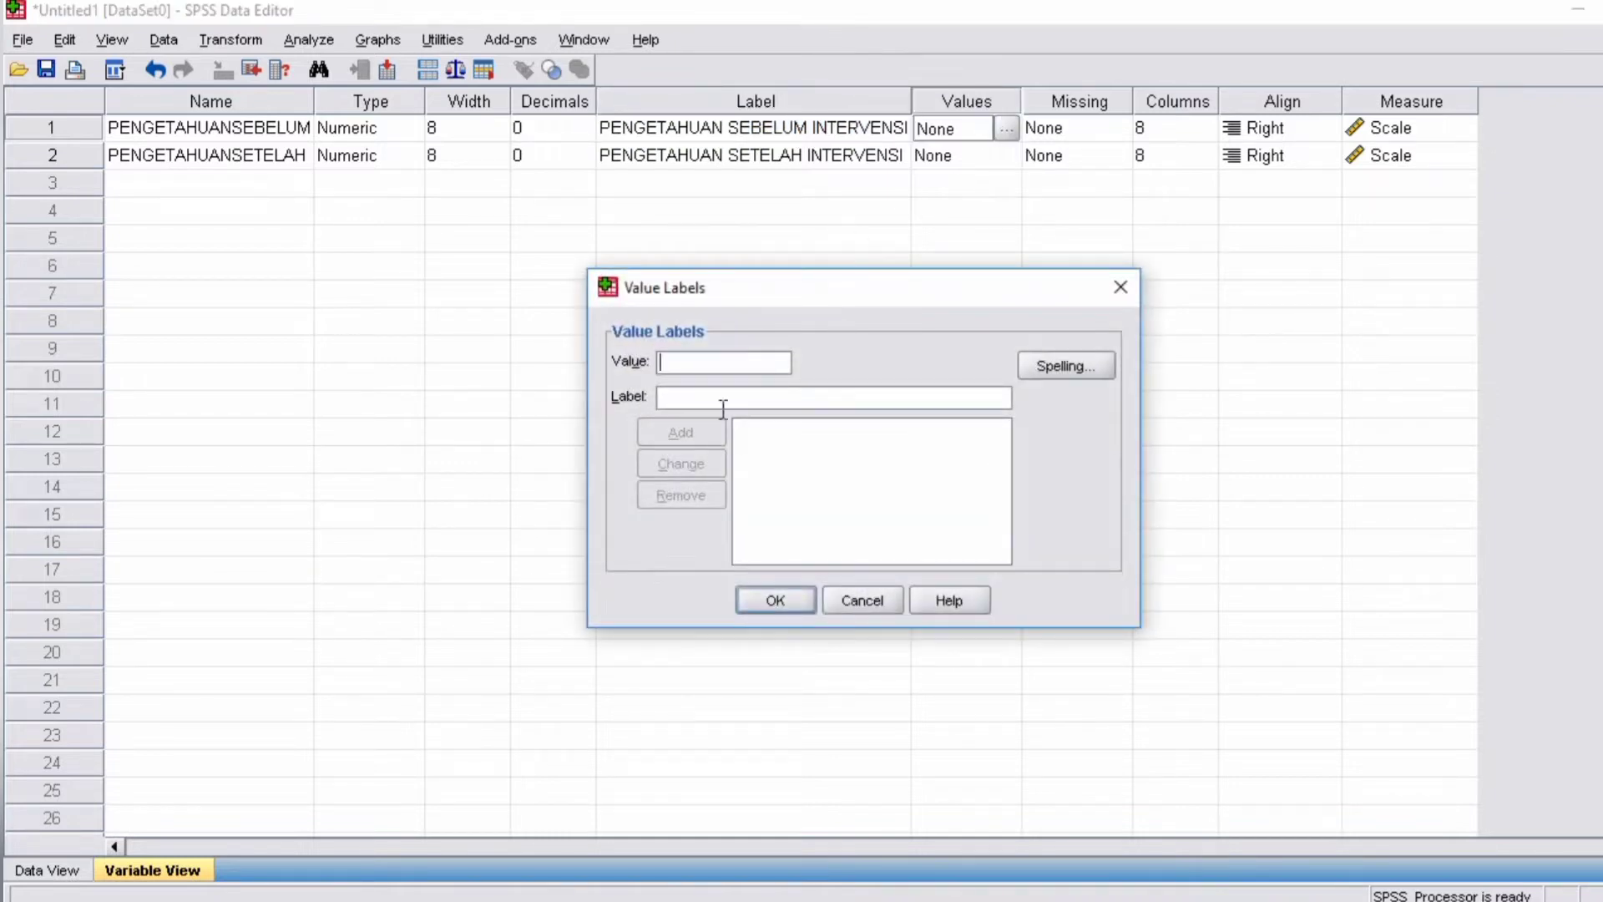
Shrink the Word and SPSS windows and place them side by side, with the Kategori and Kode columns visible in Word.
{"action": "key", "text": "alt+Tab"}
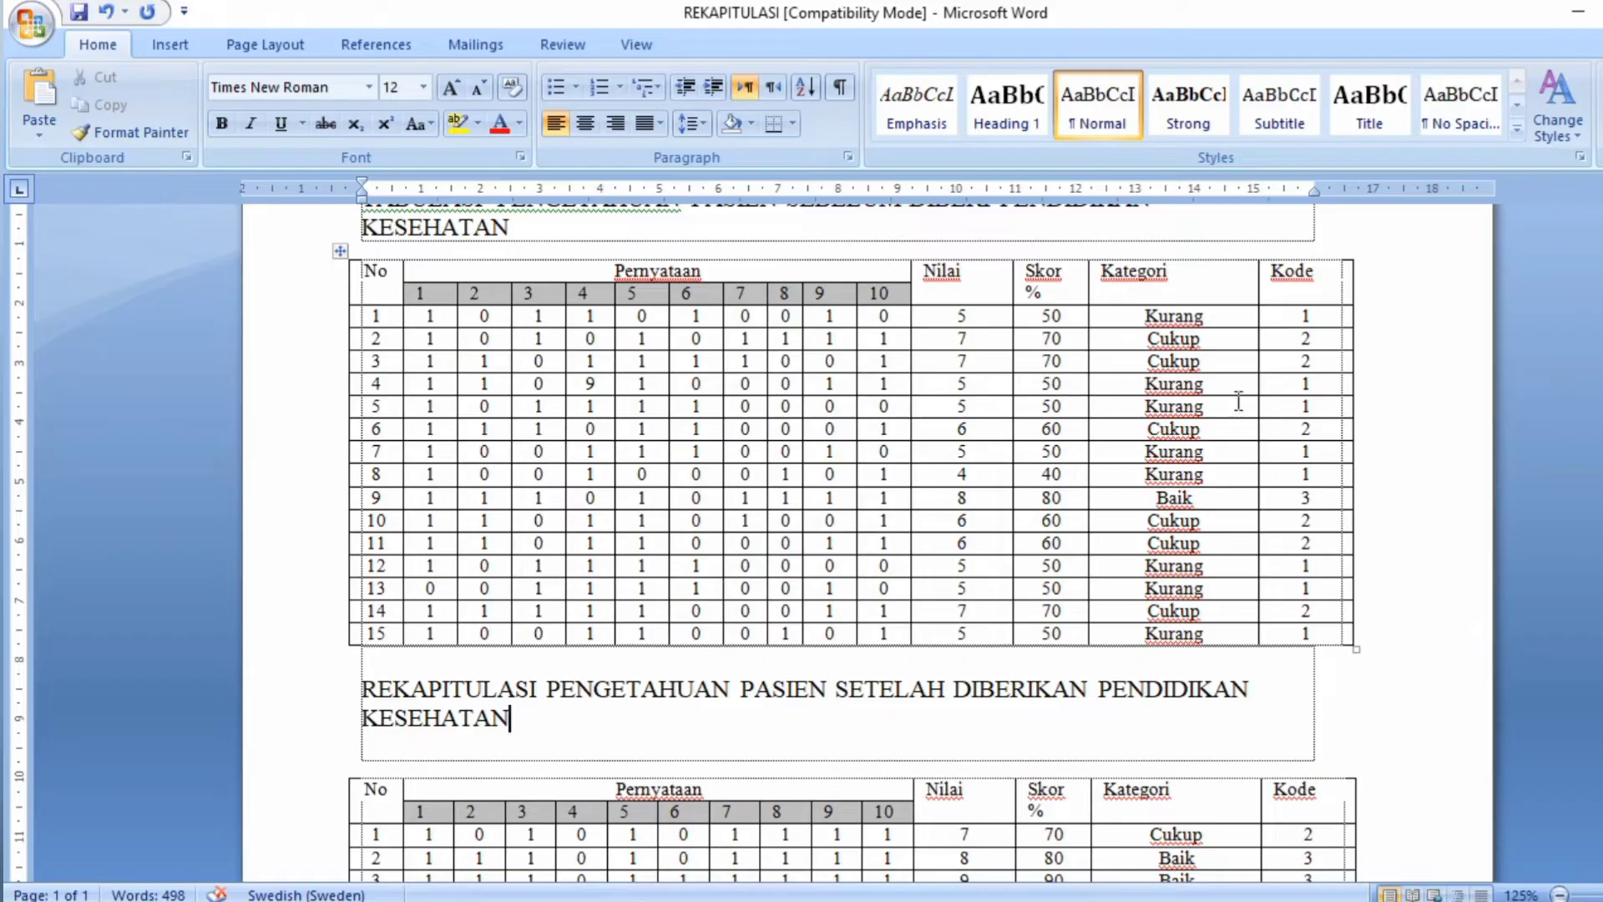
{"action": "left_click_drag", "start_coordinate": [1438, 11], "coordinate": [407, 78]}
{"action": "left_click_drag", "start_coordinate": [245, 791], "coordinate": [509, 791]}
{"action": "left_click", "coordinate": [673, 620]}
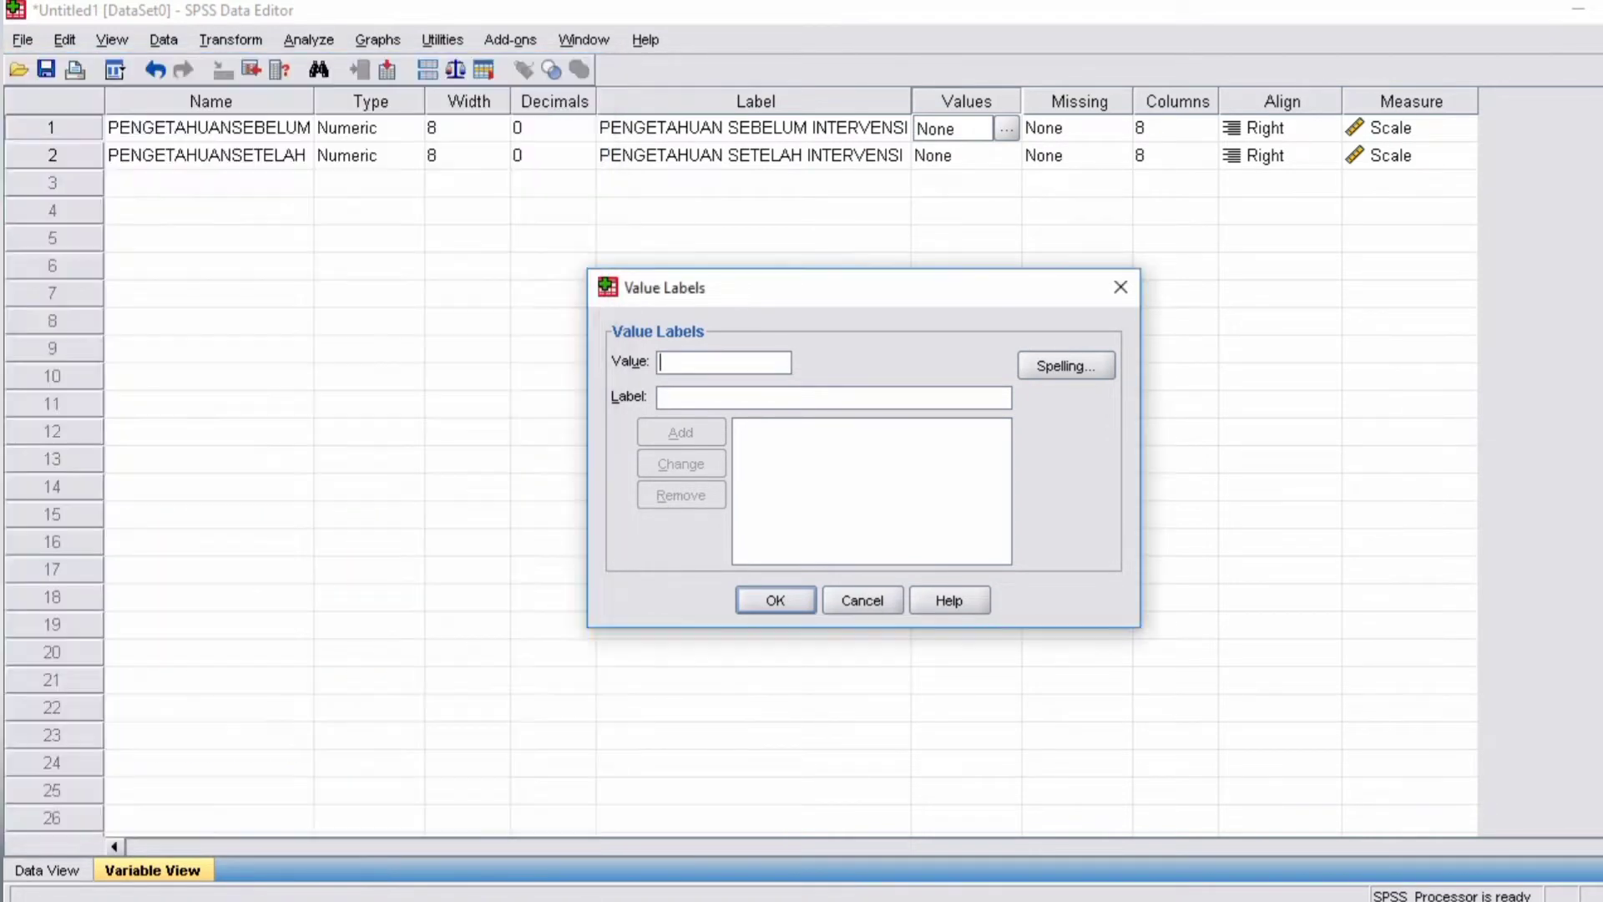
{"action": "left_click", "coordinate": [899, 600]}
{"action": "key", "text": "super+Down"}
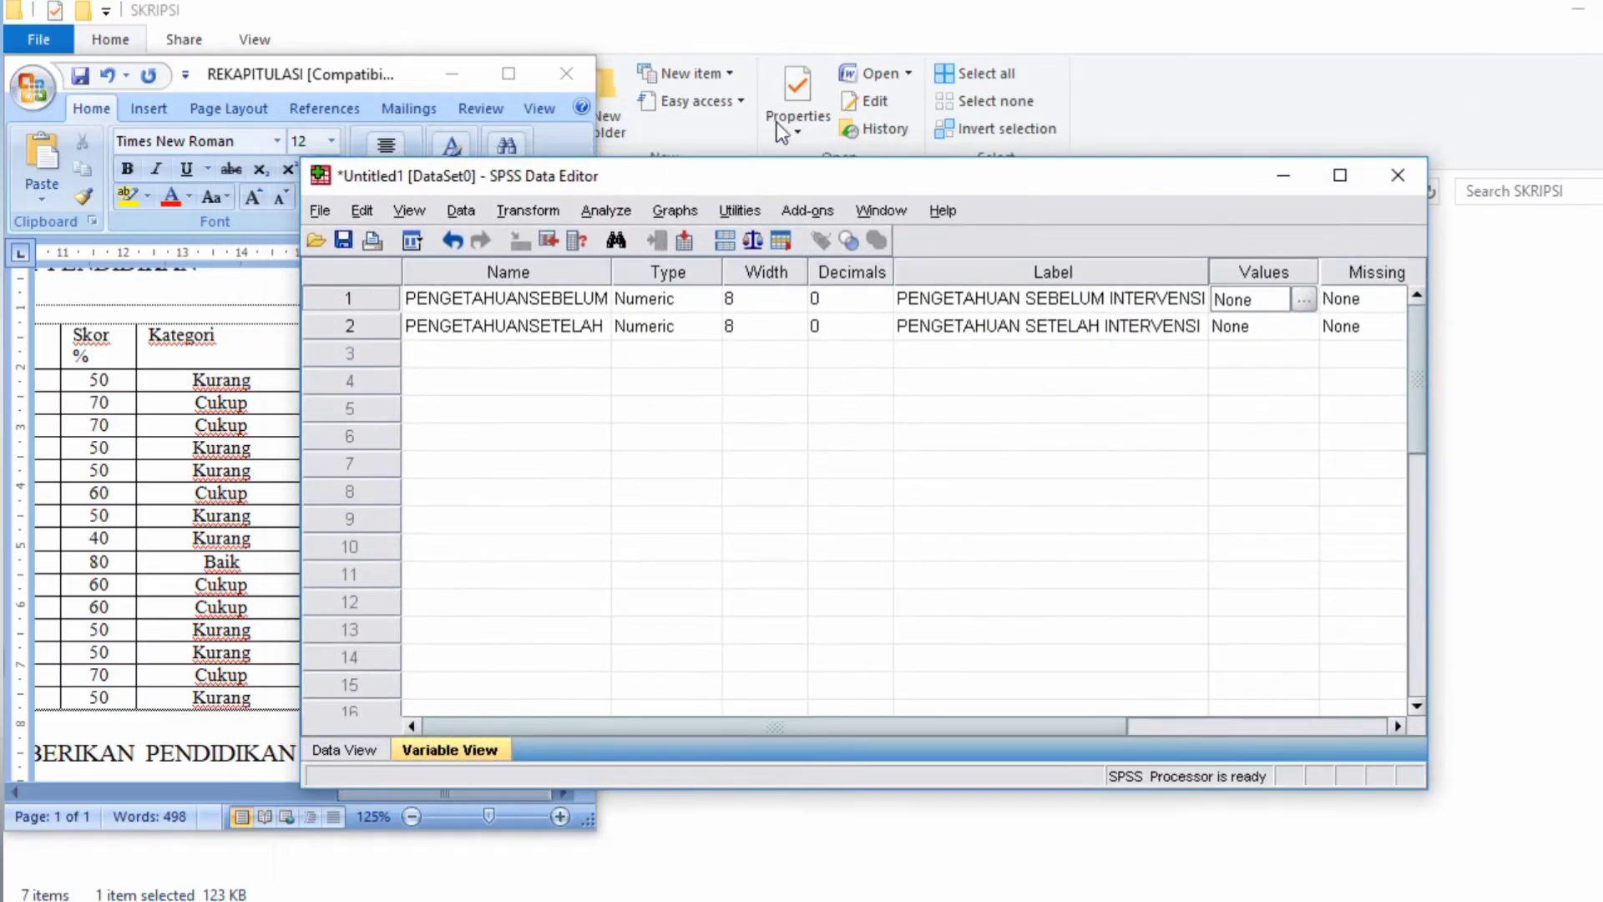
{"action": "left_click_drag", "start_coordinate": [675, 178], "coordinate": [863, 113]}
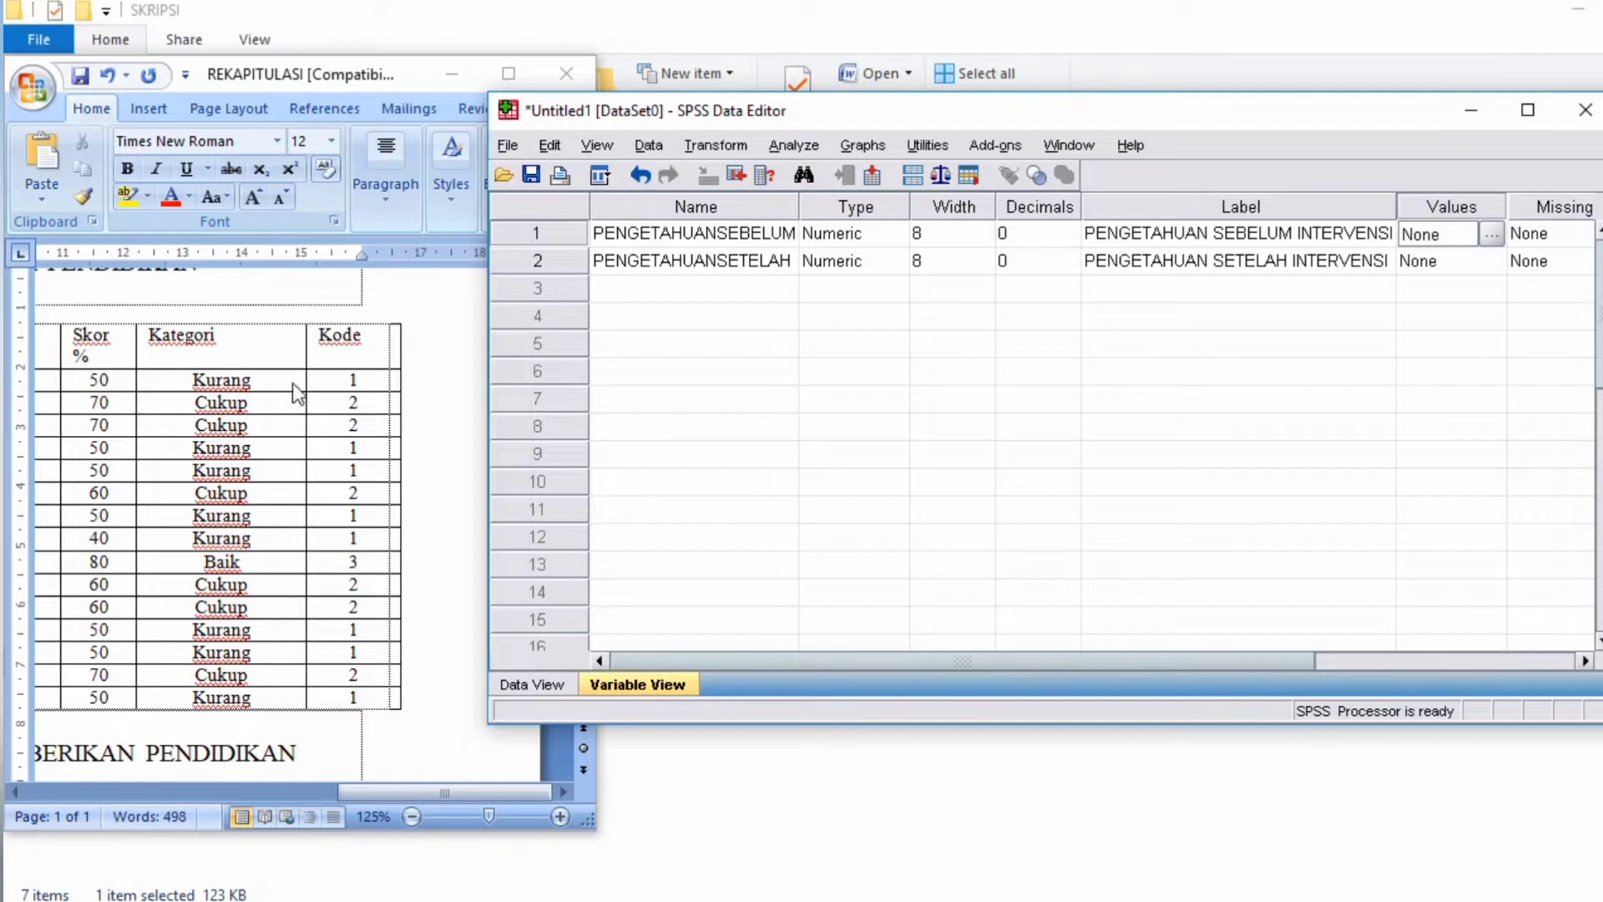
Add the value label 1 = "Kurang" to the PENGETAHUANSEBELUM variable.
{"action": "left_click", "coordinate": [1493, 235]}
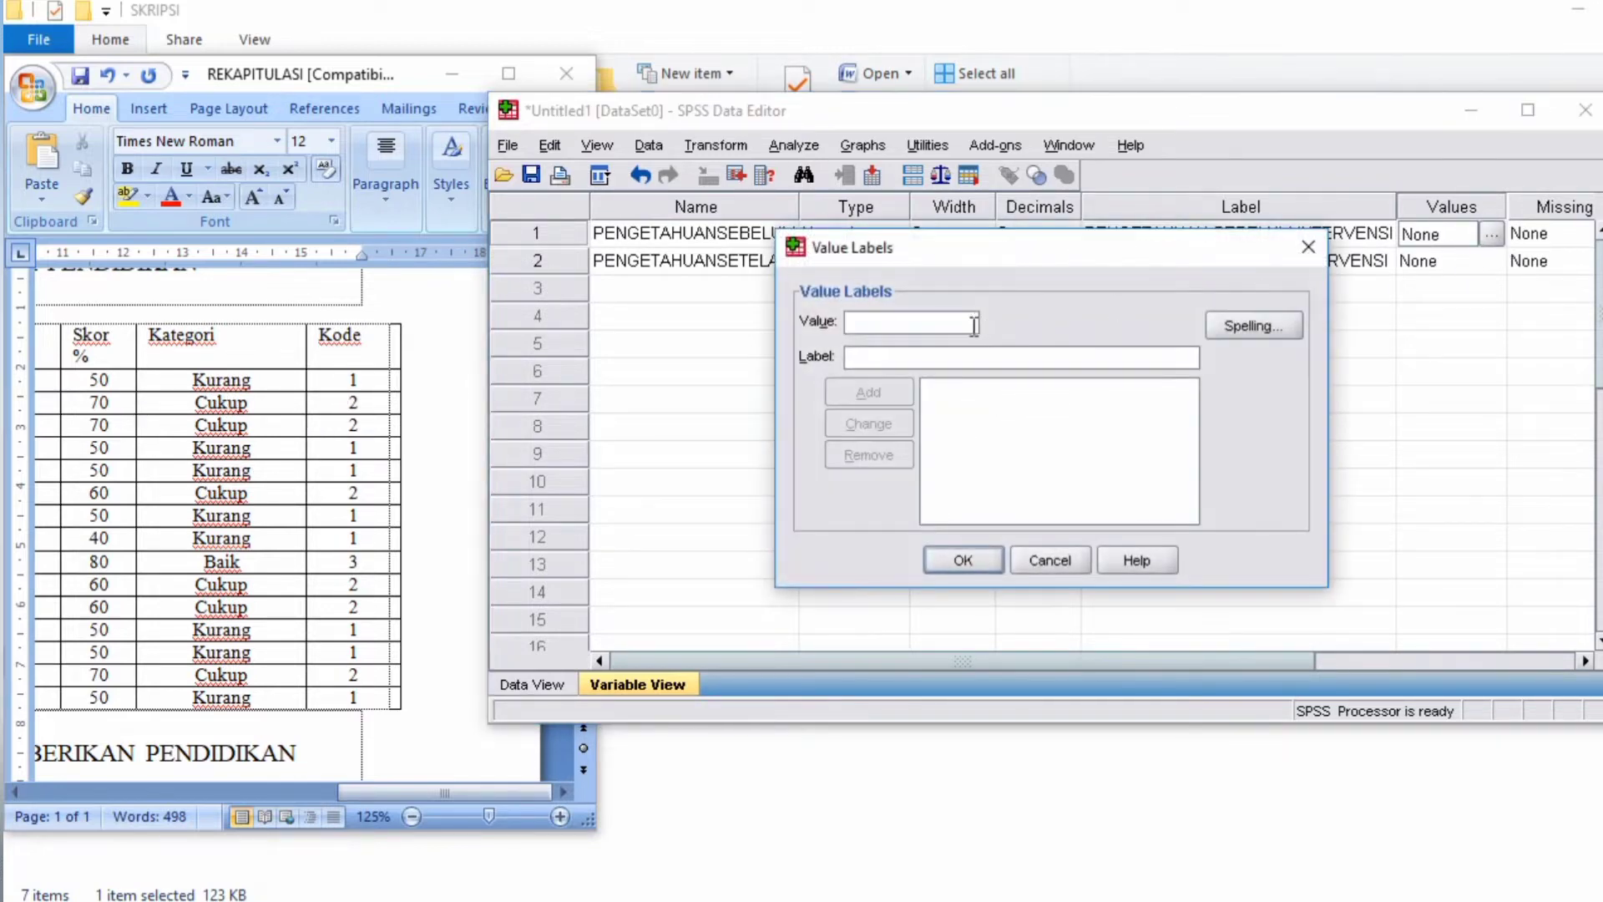
{"action": "type", "text": "1"}
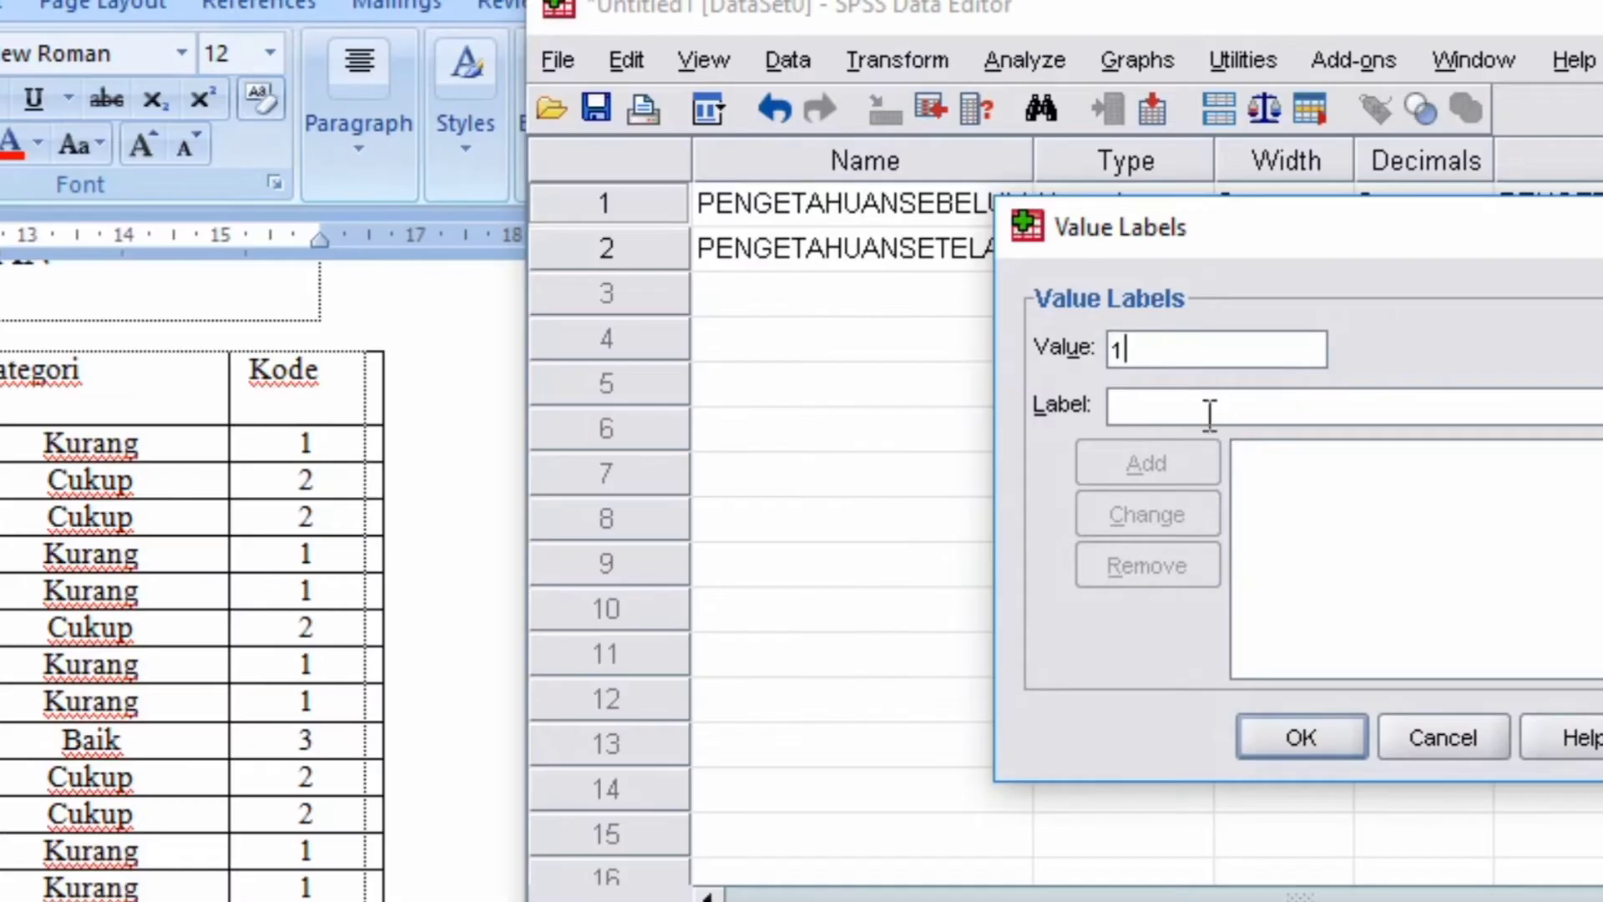
{"action": "left_click", "coordinate": [1210, 413]}
{"action": "type", "text": "k"}
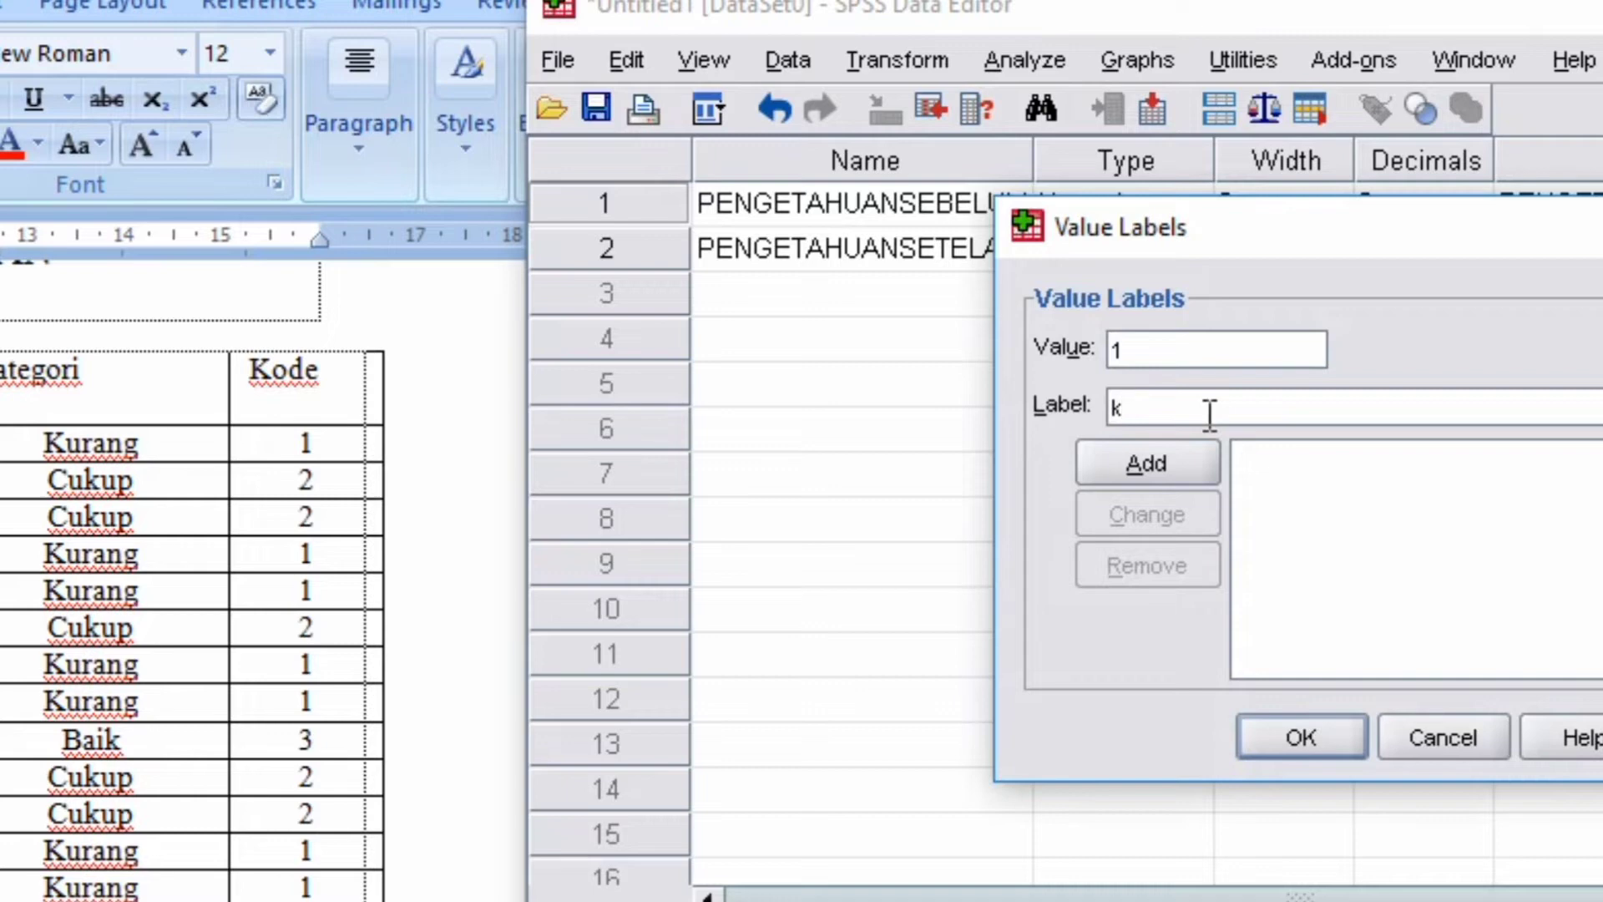
{"action": "type", "text": "URANG"}
{"action": "key", "text": "BackSpace"}
{"action": "key", "text": "BackSpace"}
{"action": "key", "text": "BackSpace"}
{"action": "key", "text": "BackSpace"}
{"action": "key", "text": "BackSpace"}
{"action": "key", "text": "BackSpace"}
{"action": "type", "text": "Kurang"}
{"action": "left_click", "coordinate": [1175, 471]}
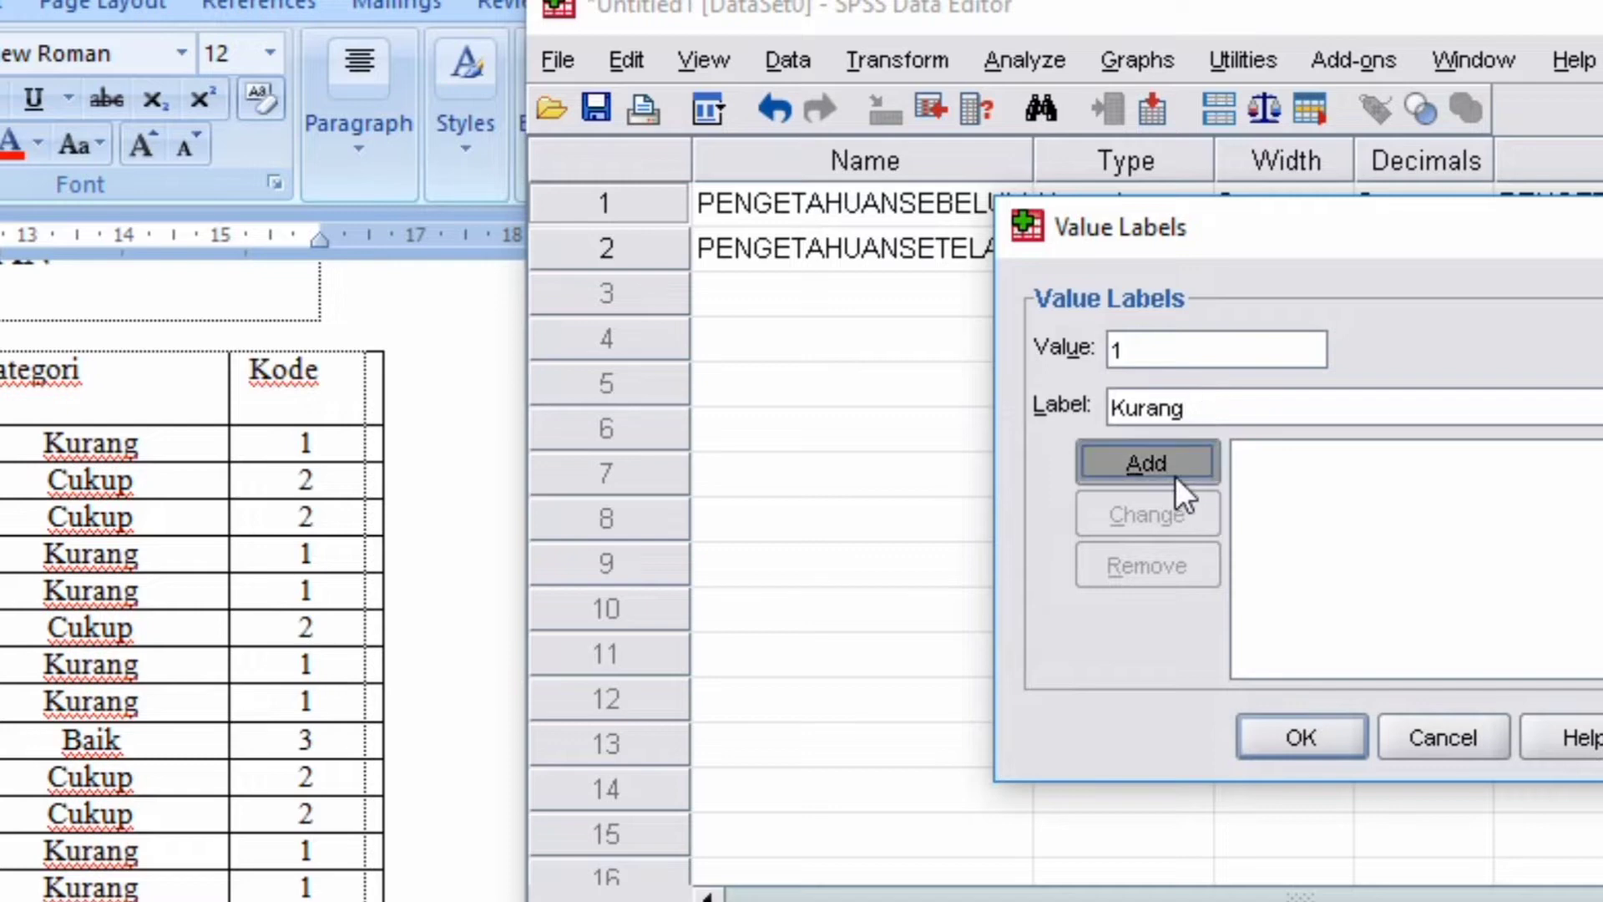
Add the value labels 2 = "Cukup" and 3 = "Baik" to PENGETAHUANSEBELUM and apply the labels.
{"action": "type", "text": "2"}
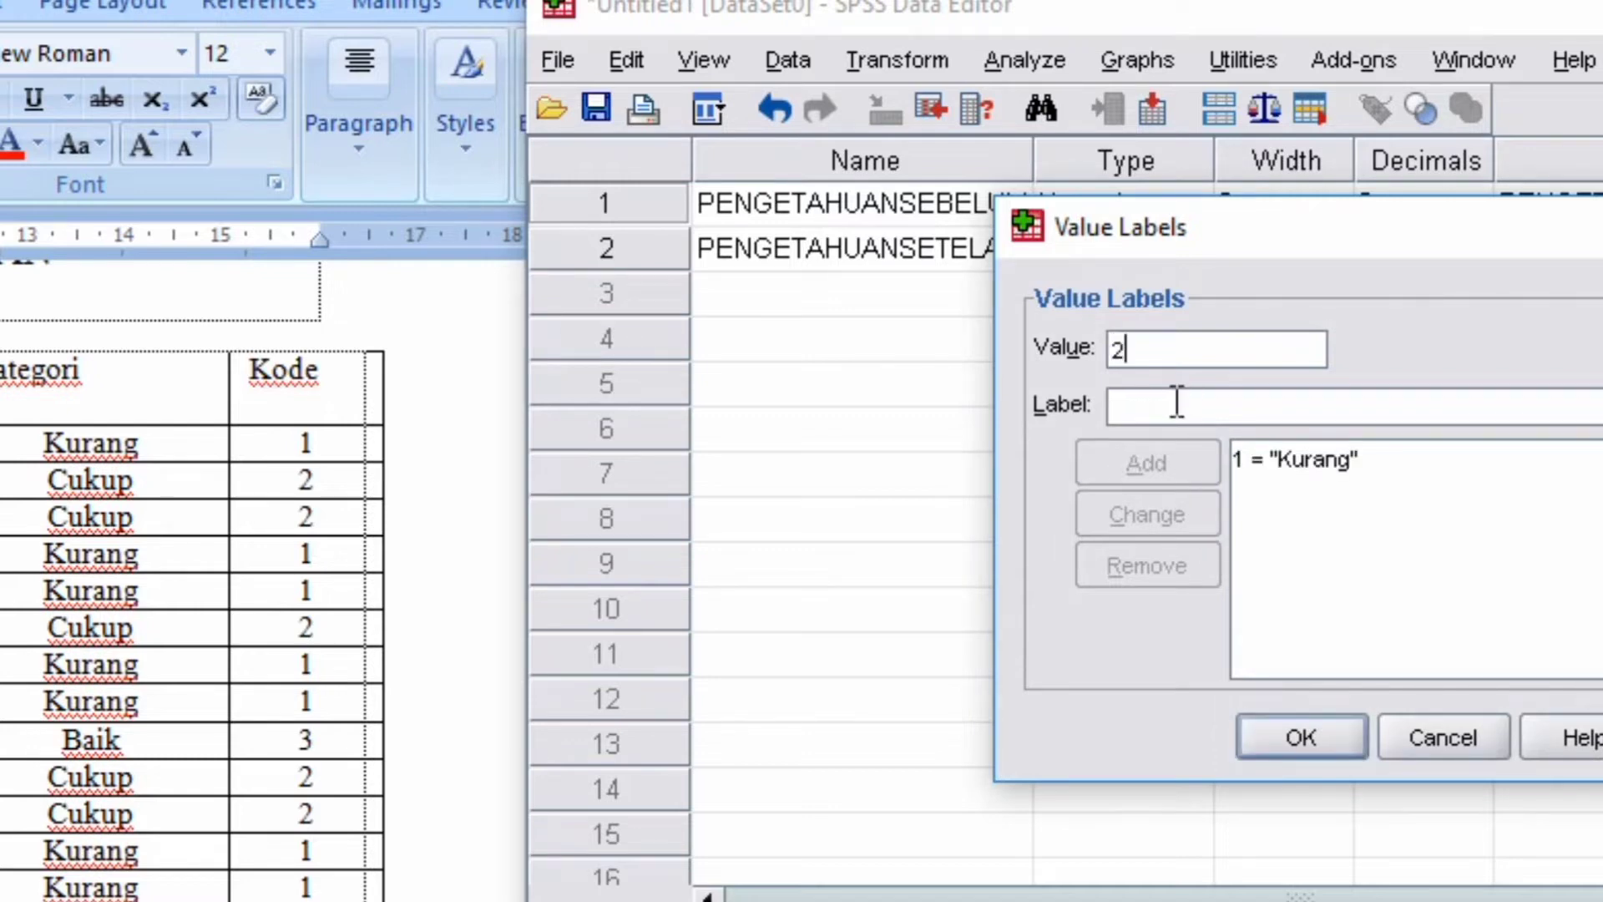
{"action": "left_click", "coordinate": [1176, 405]}
{"action": "type", "text": "Cukup"}
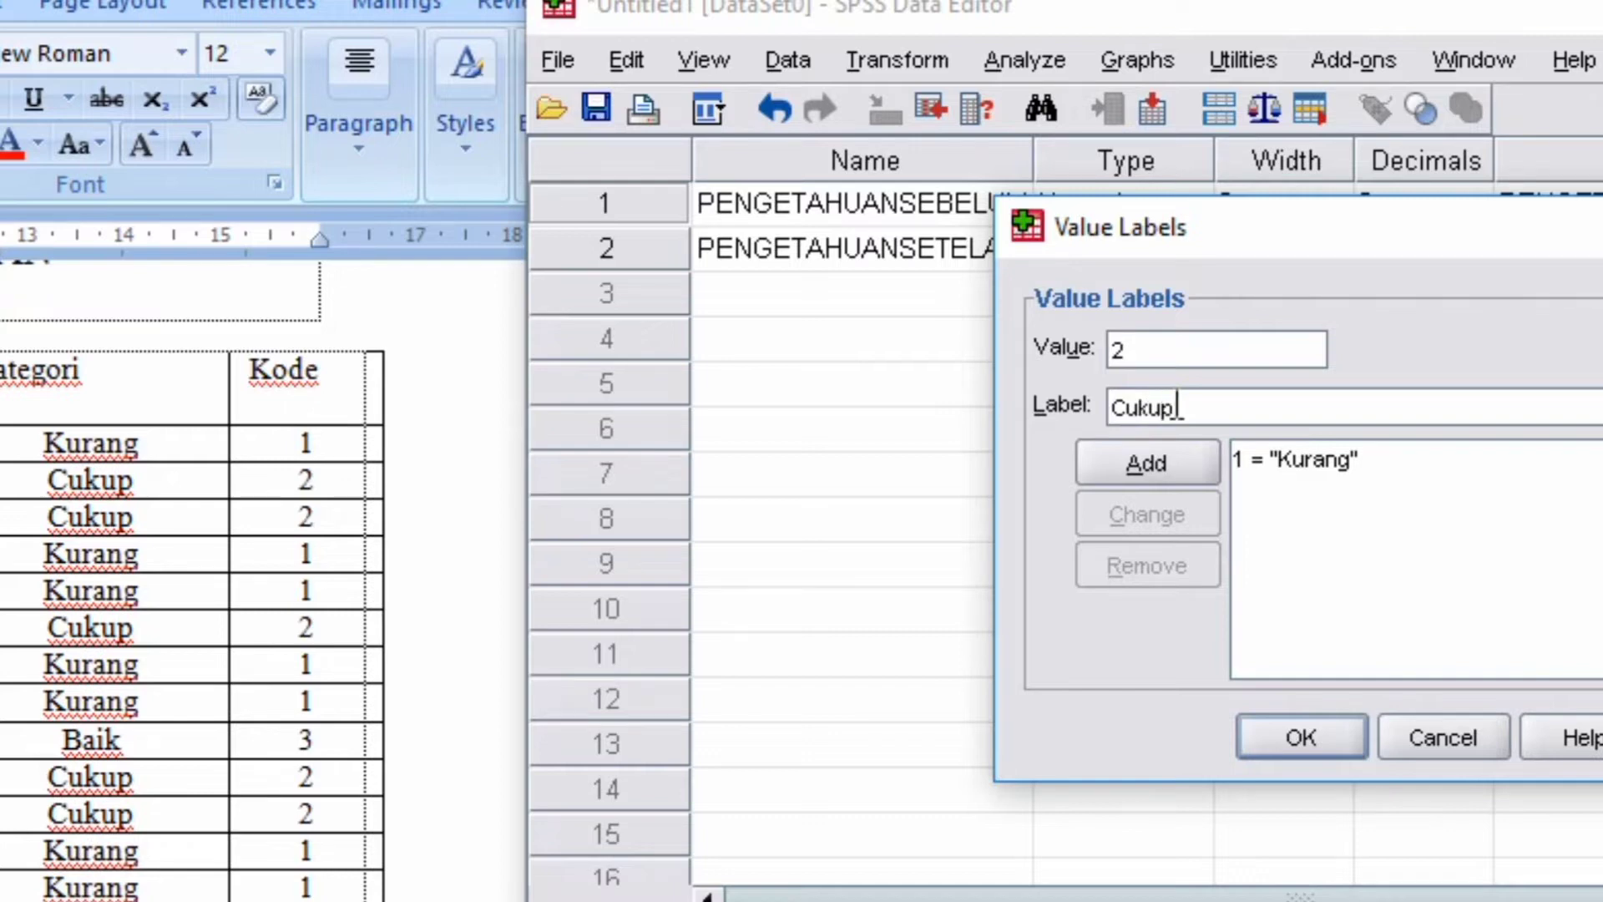
{"action": "left_click", "coordinate": [1179, 457]}
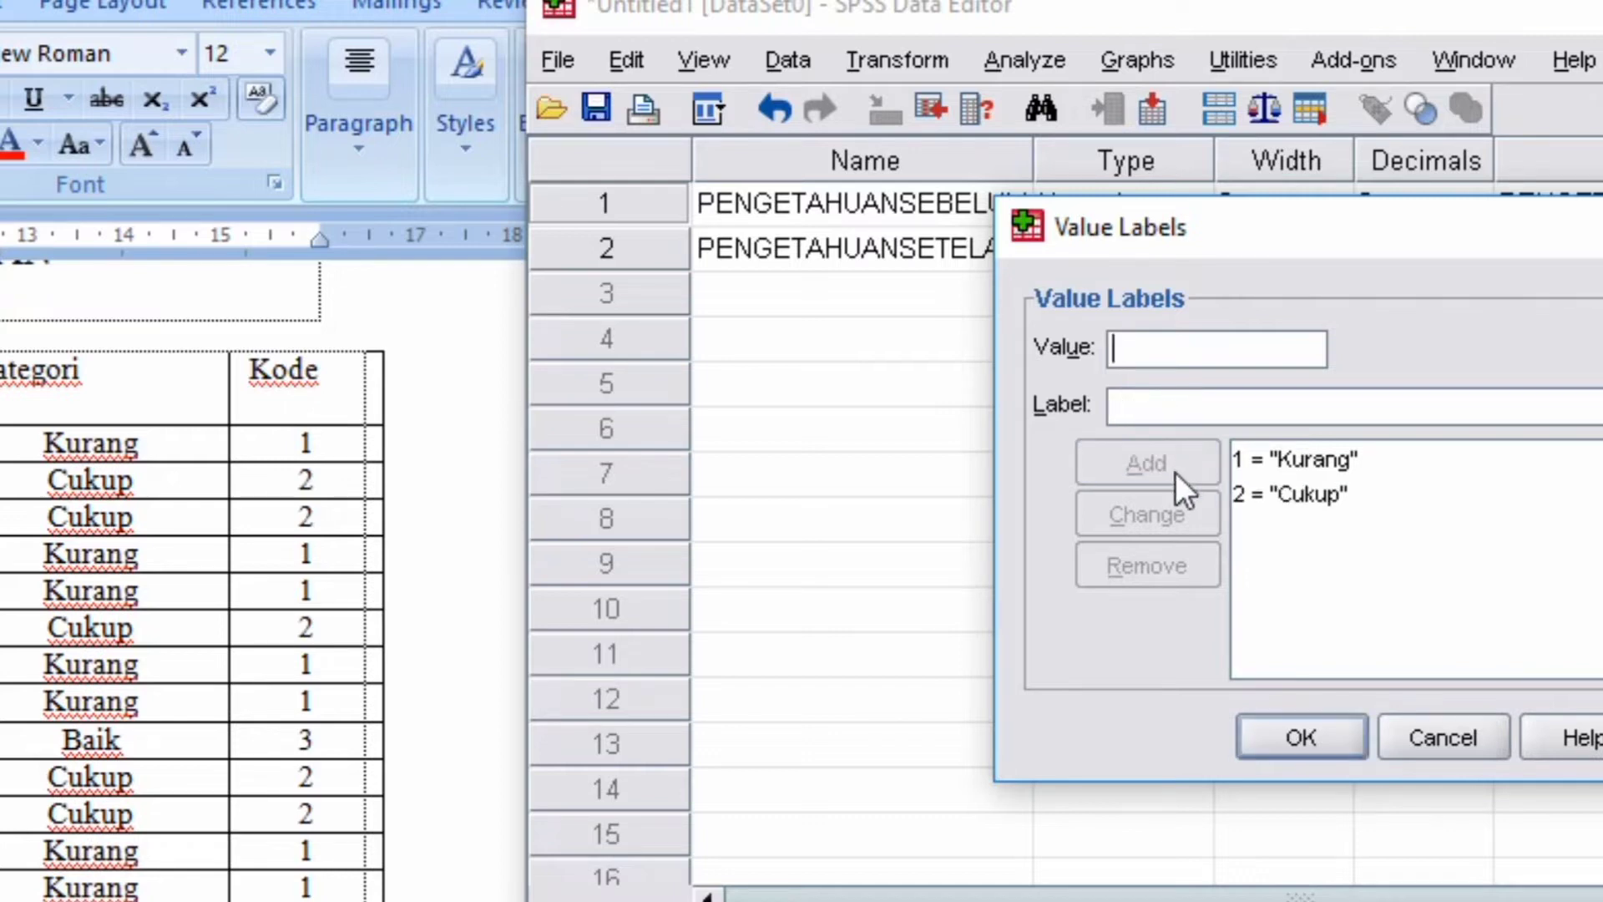
{"action": "type", "text": "3"}
{"action": "left_click", "coordinate": [1151, 404]}
{"action": "type", "text": "Baik"}
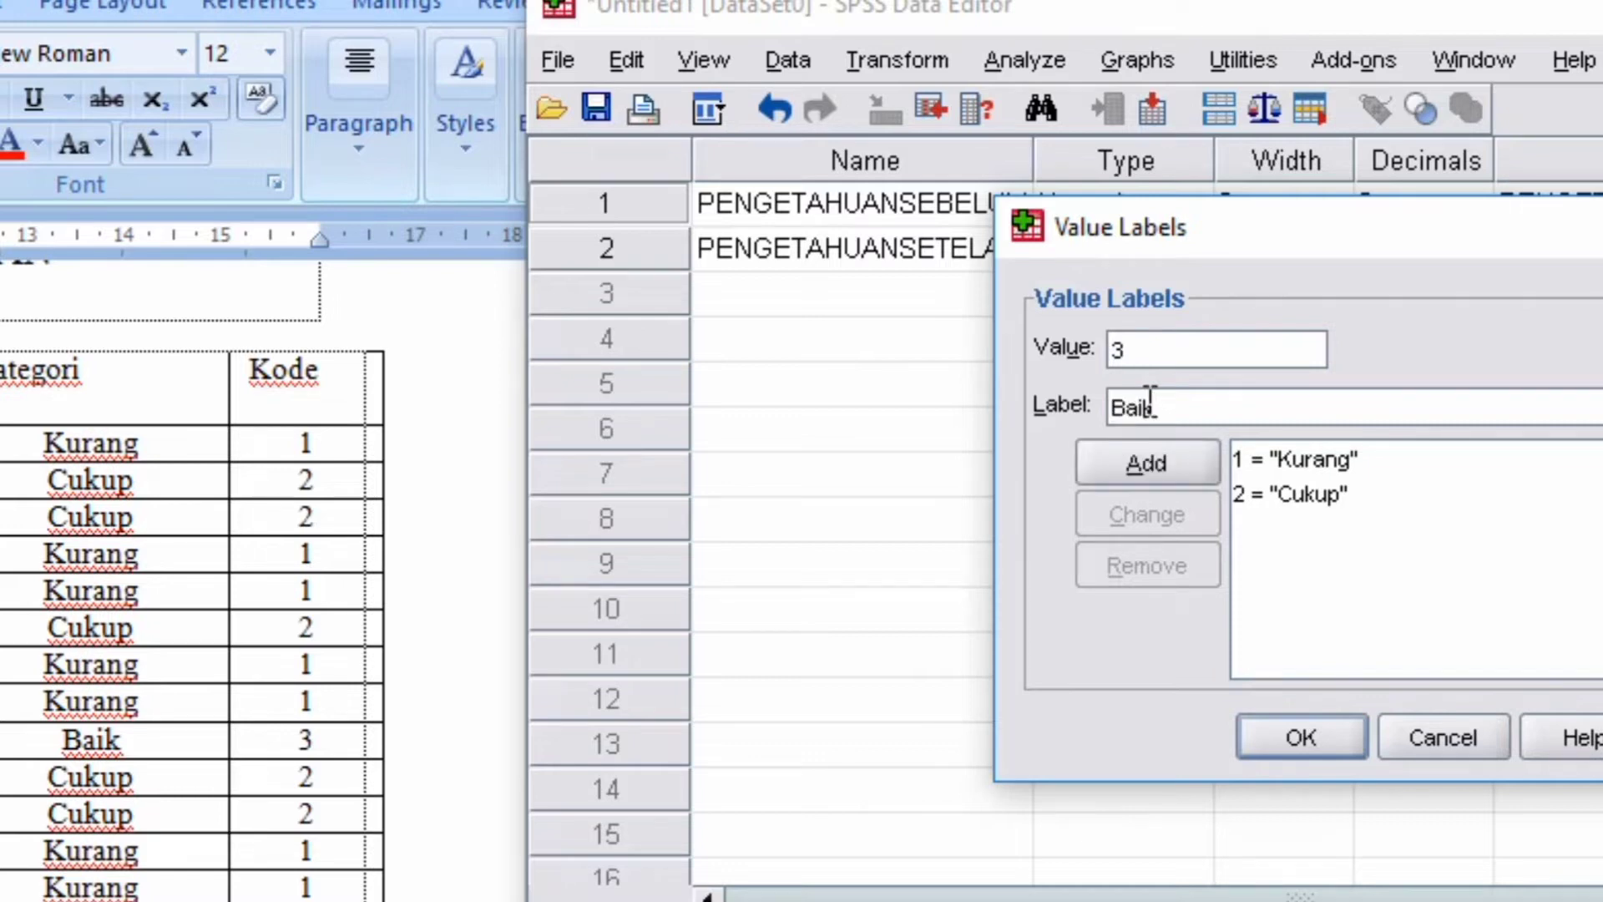
{"action": "left_click", "coordinate": [1152, 465]}
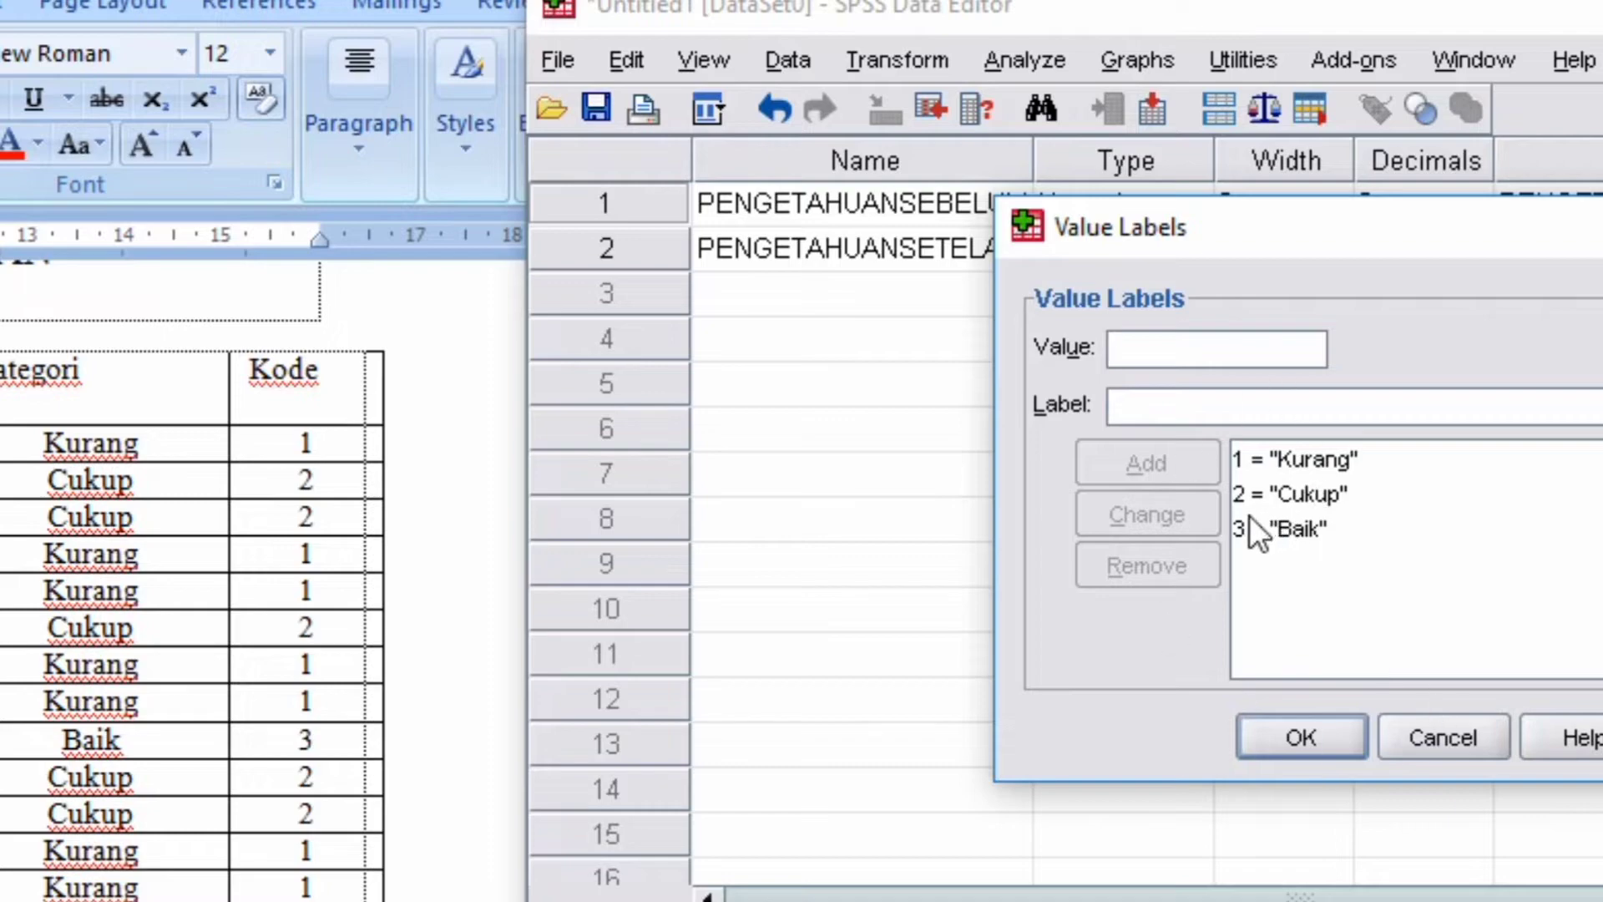
{"action": "left_click", "coordinate": [1318, 732]}
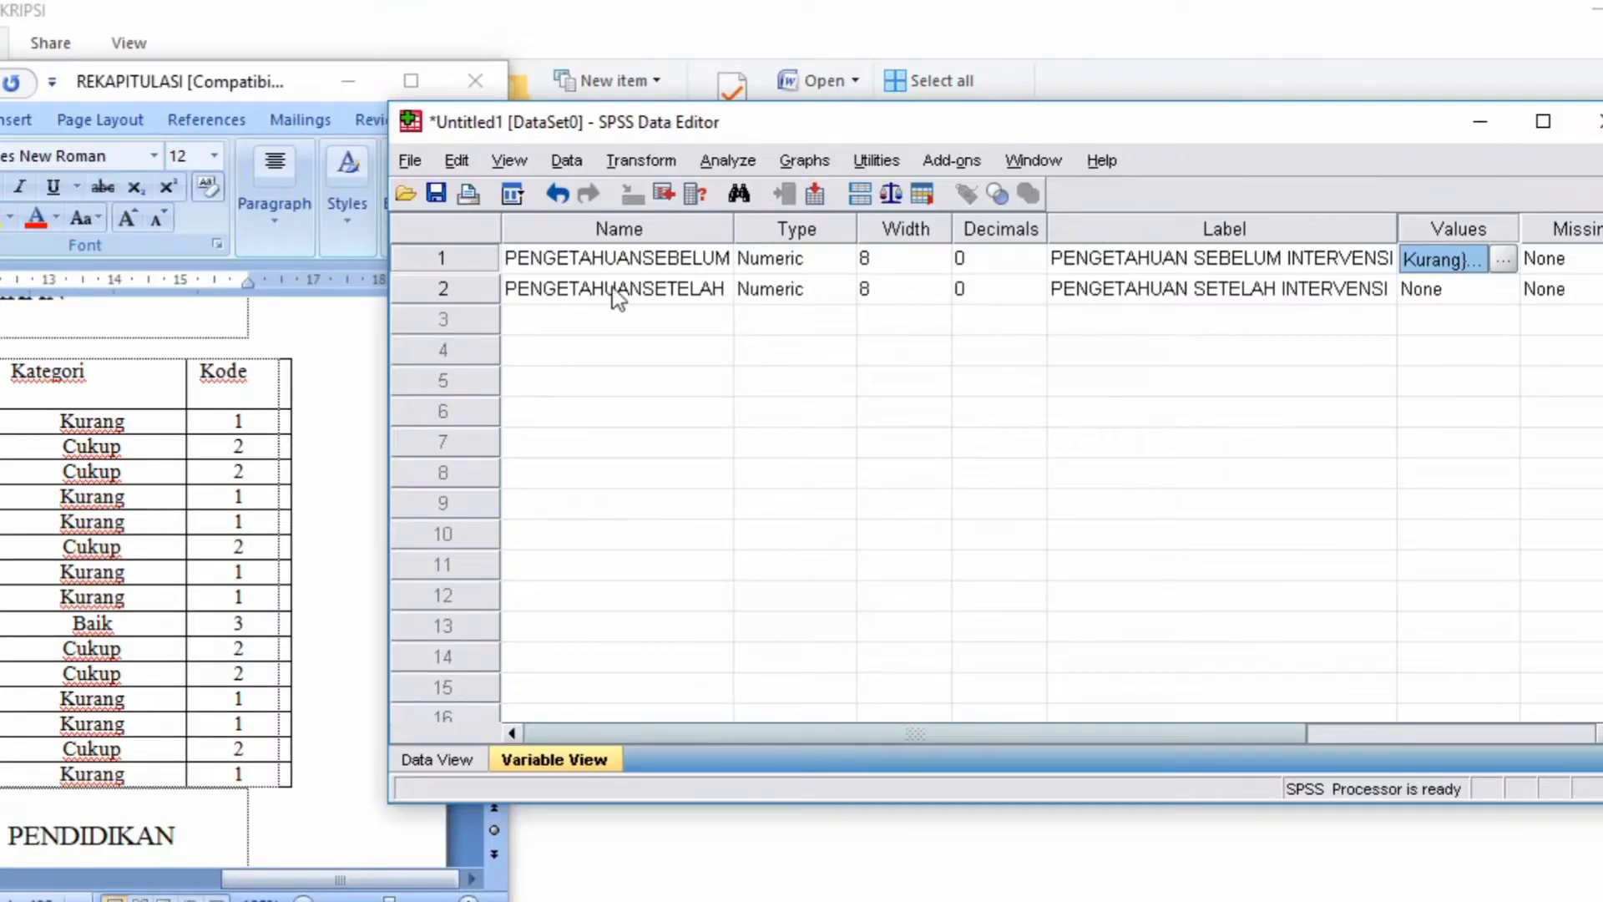
Add the value label 1 = "Kurang" to the PENGETAHUANSETELAH variable.
{"action": "left_click", "coordinate": [1504, 292]}
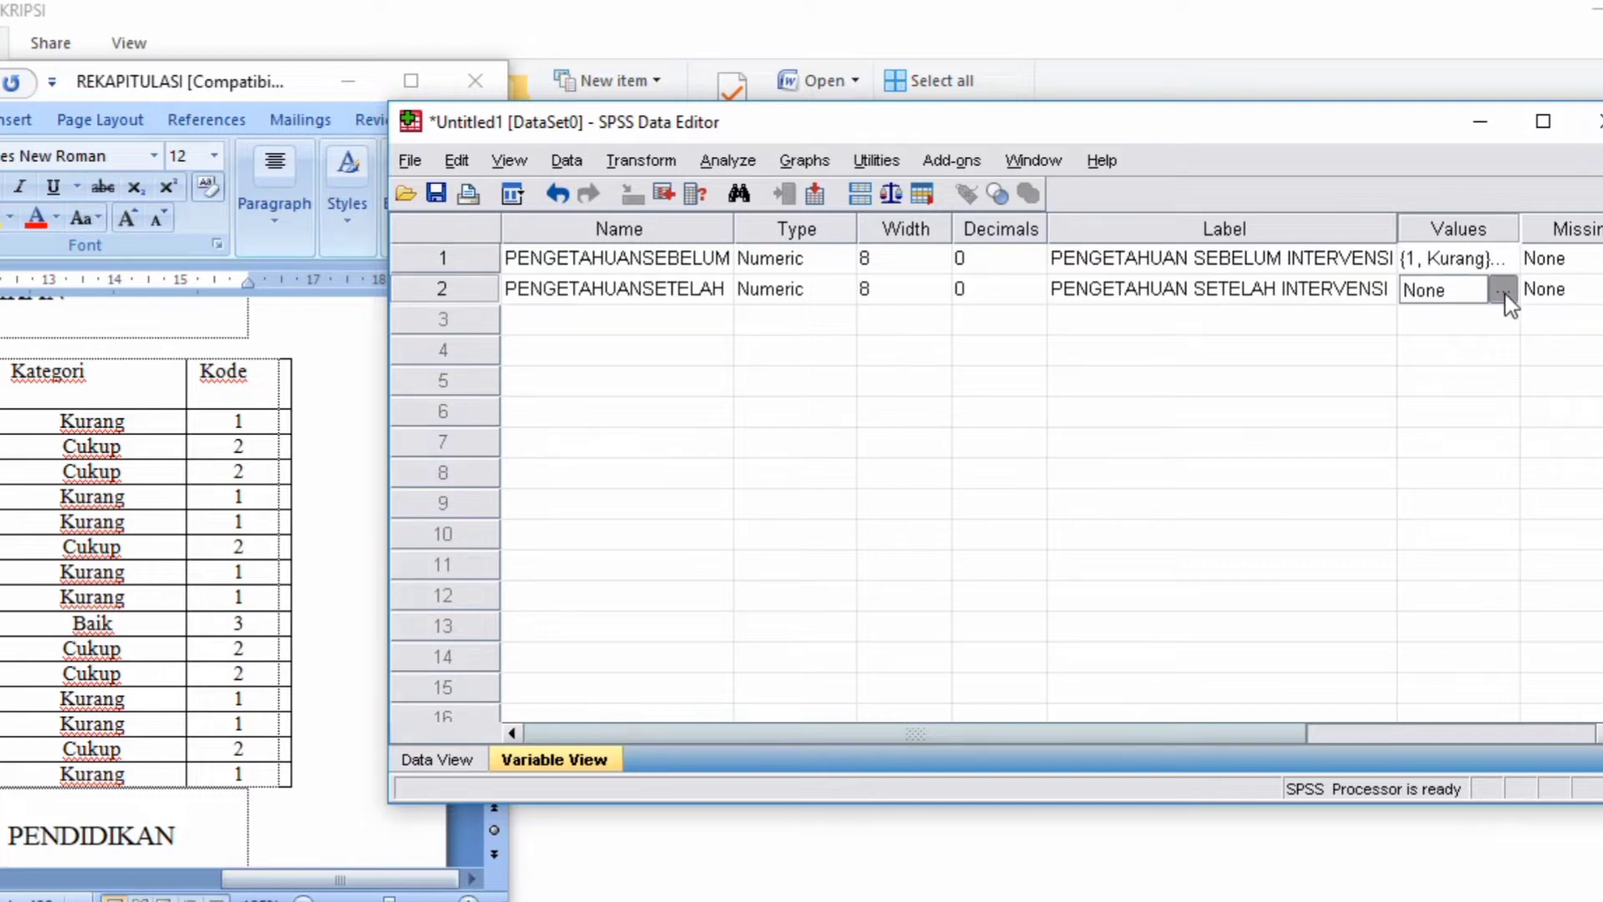
{"action": "left_click", "coordinate": [1503, 290]}
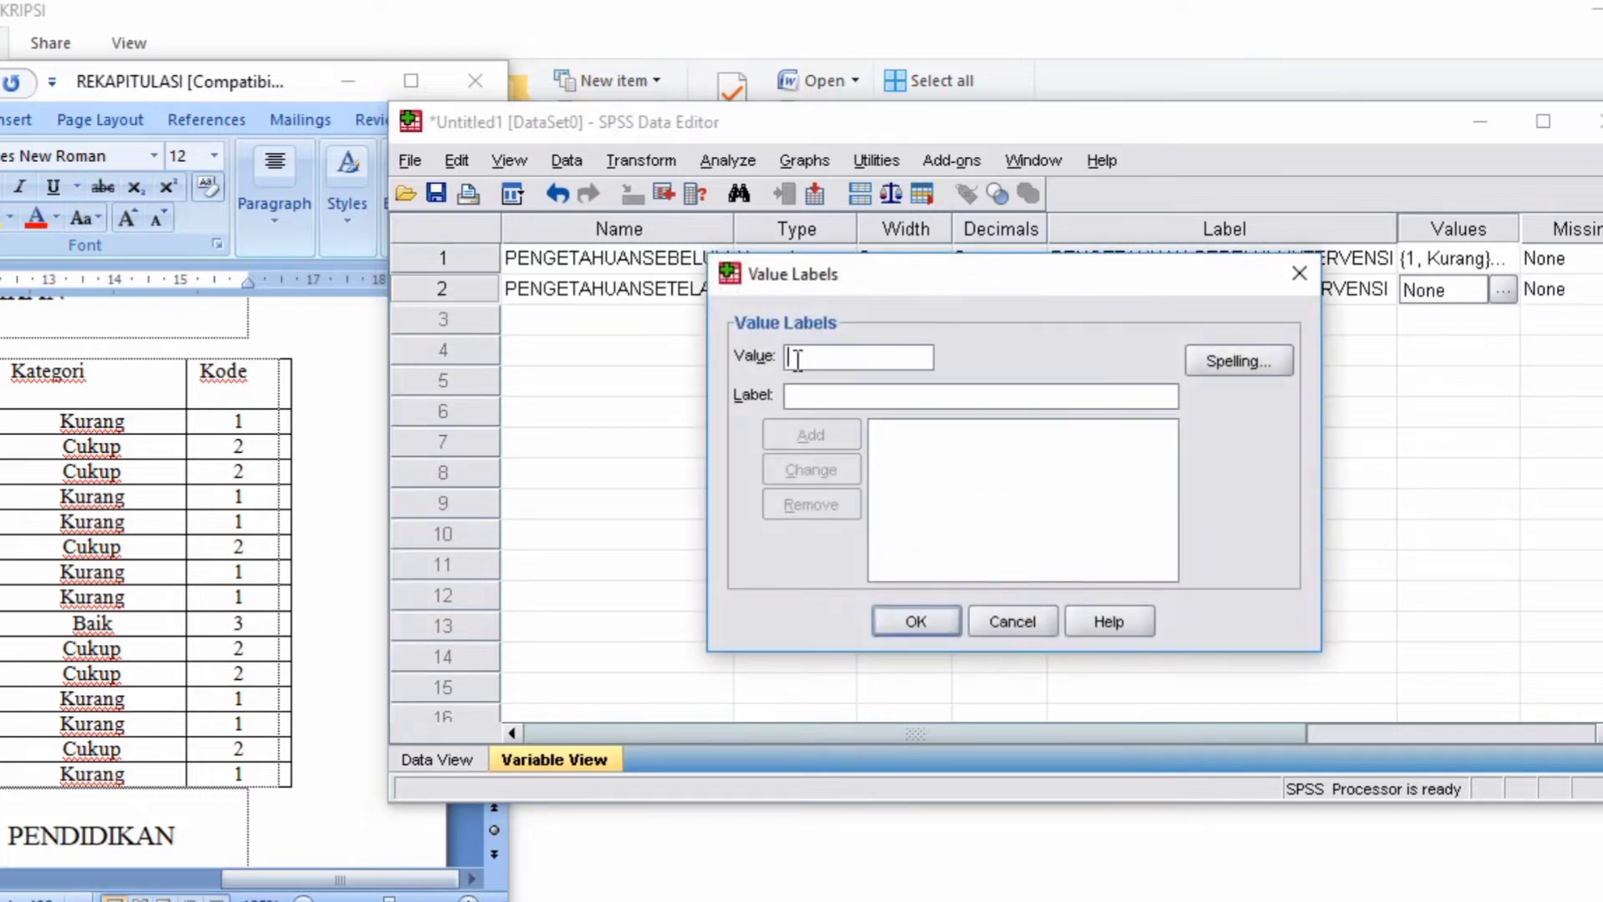
{"action": "left_click", "coordinate": [797, 359]}
{"action": "type", "text": "1"}
{"action": "left_click", "coordinate": [812, 395]}
{"action": "type", "text": "Kurang"}
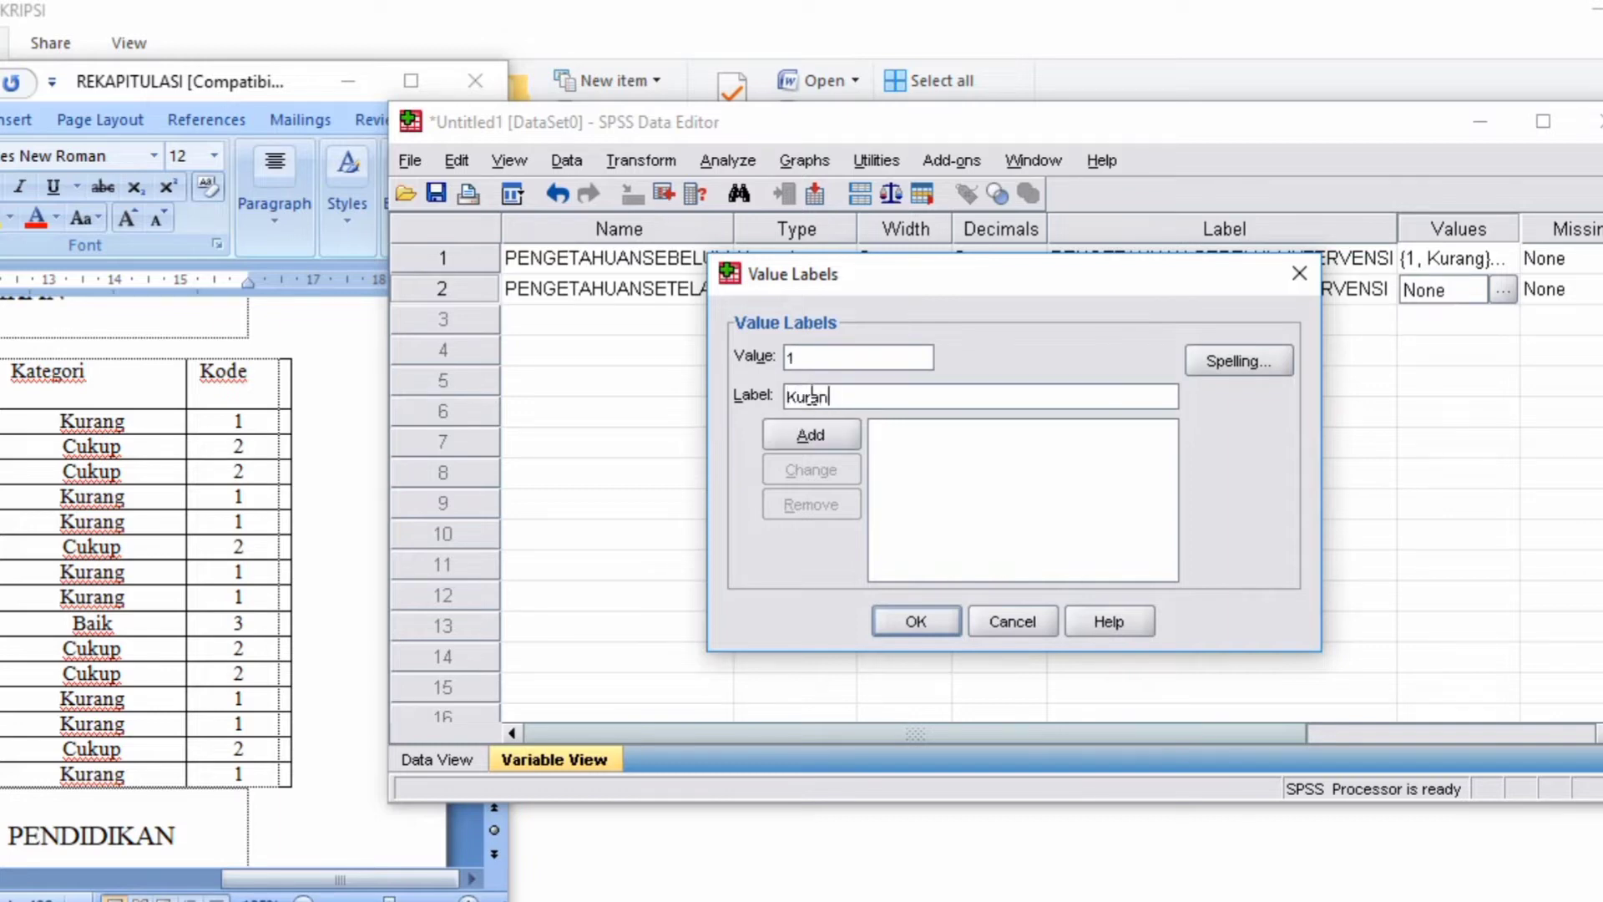
{"action": "left_click", "coordinate": [802, 438]}
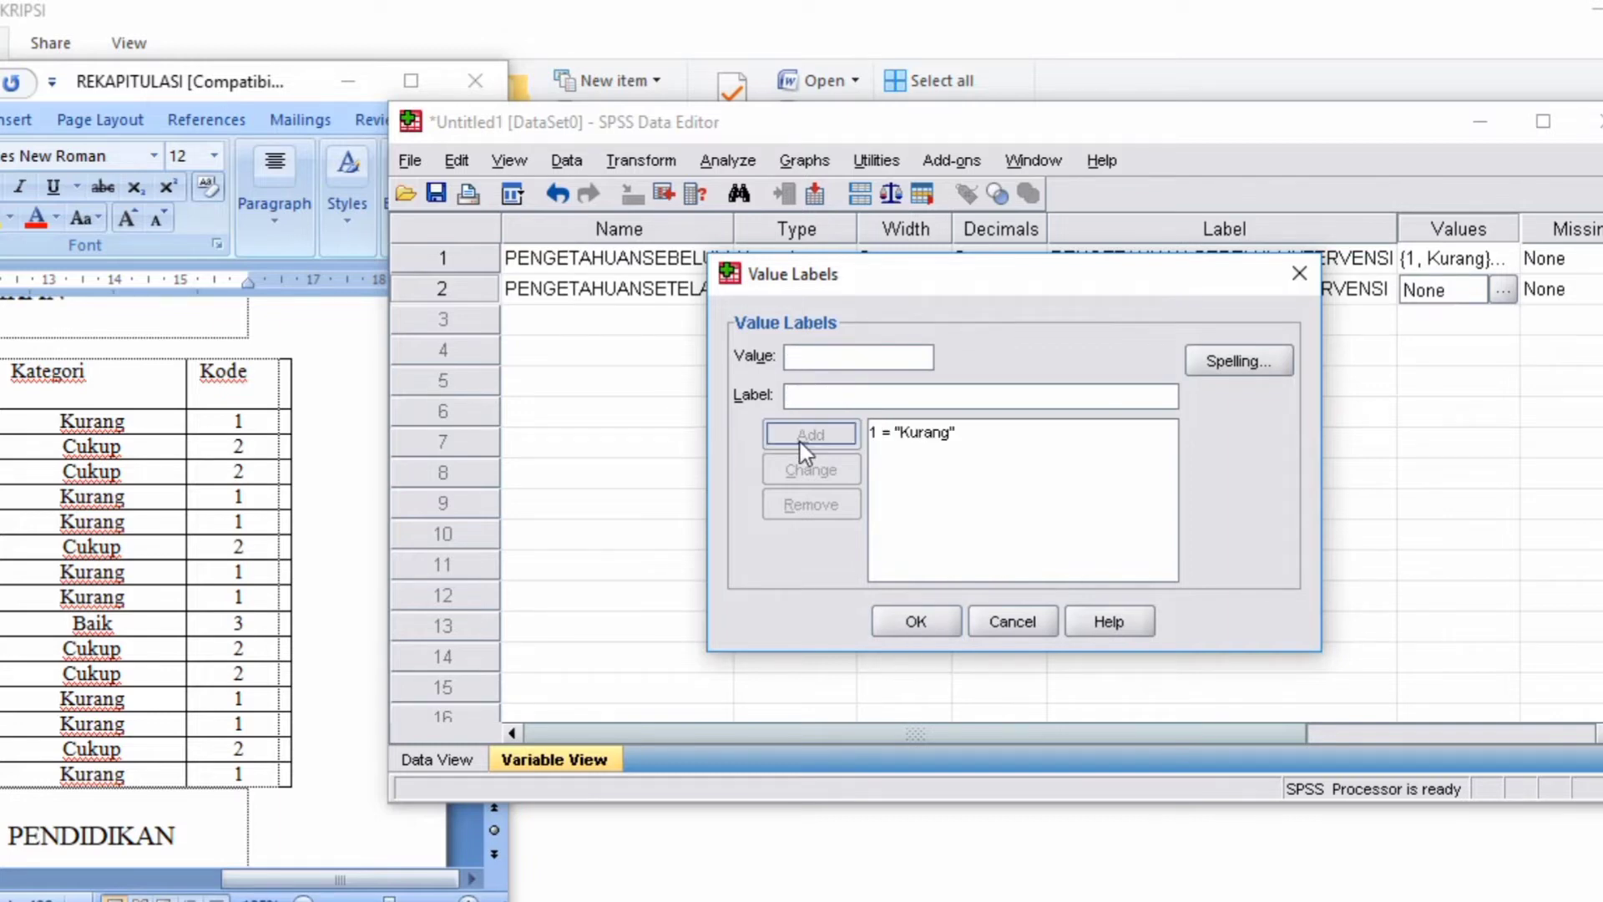
Add the value labels 2 = "Cukup" and 3 = "Baik" to PENGETAHUANSETELAH and apply the labels.
{"action": "type", "text": "2"}
{"action": "left_click", "coordinate": [820, 394]}
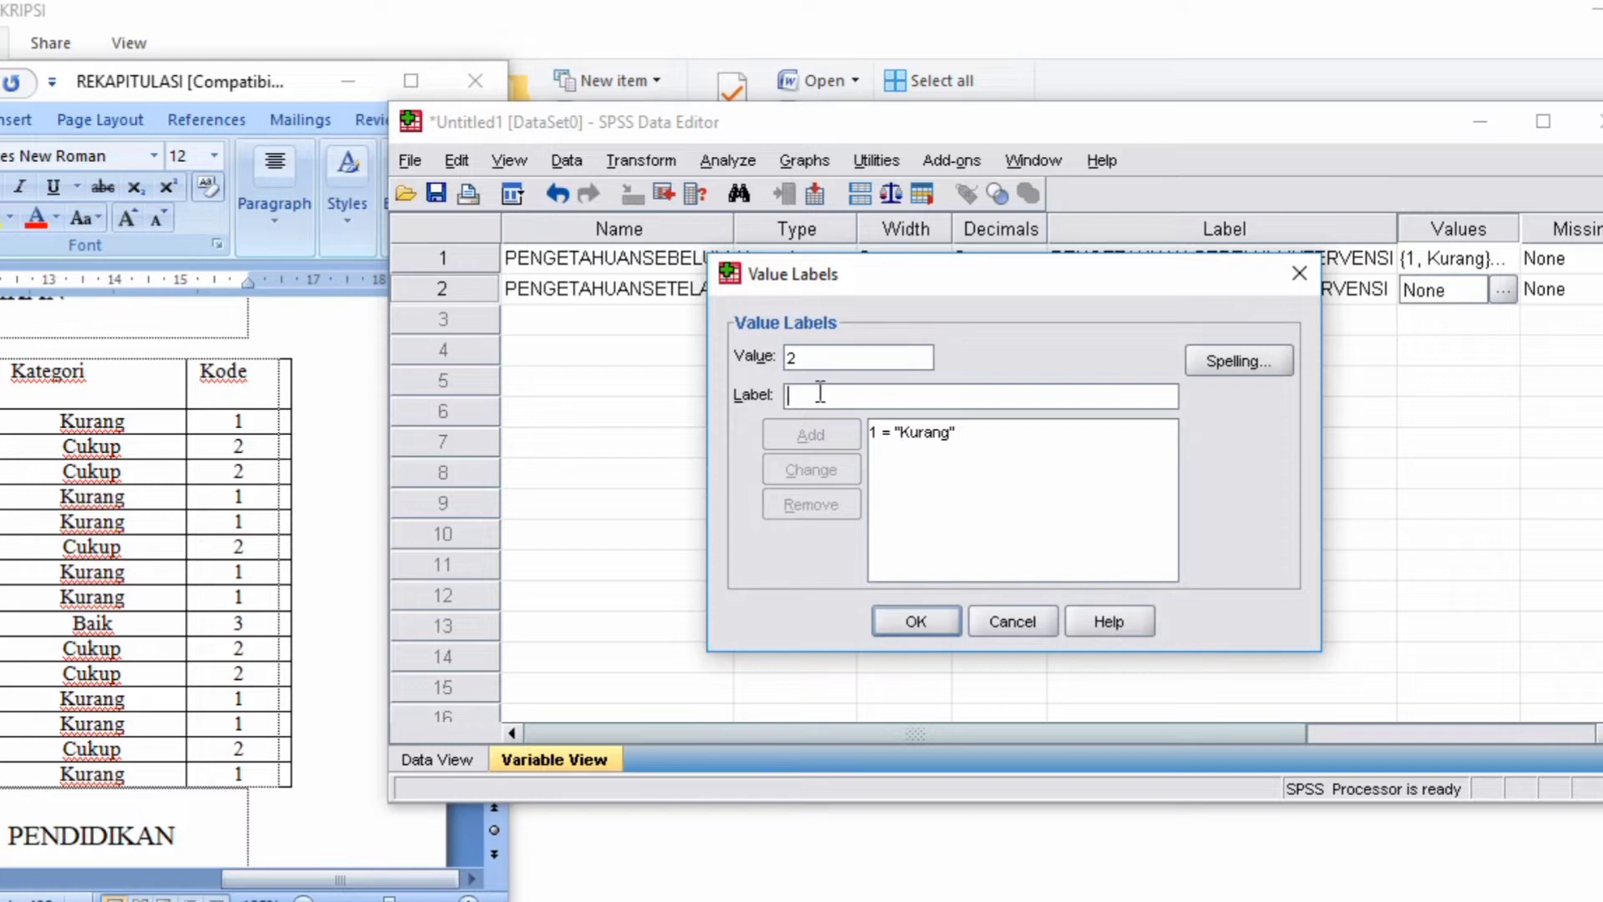
{"action": "type", "text": "Cukup"}
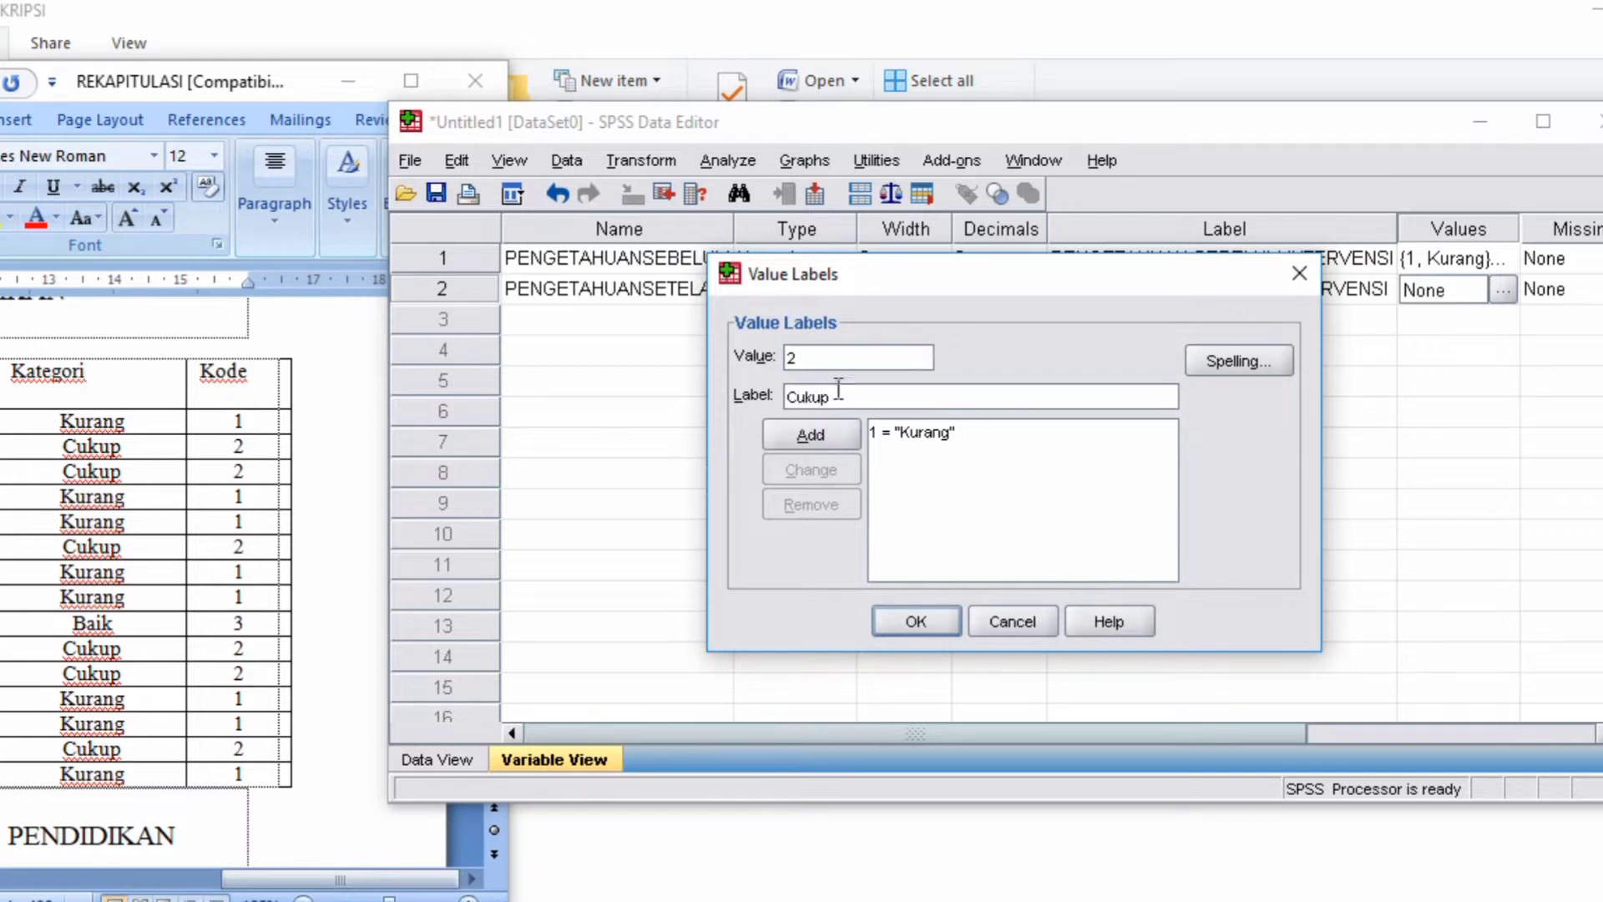
{"action": "left_click", "coordinate": [829, 438]}
{"action": "type", "text": "3"}
{"action": "left_click", "coordinate": [817, 396]}
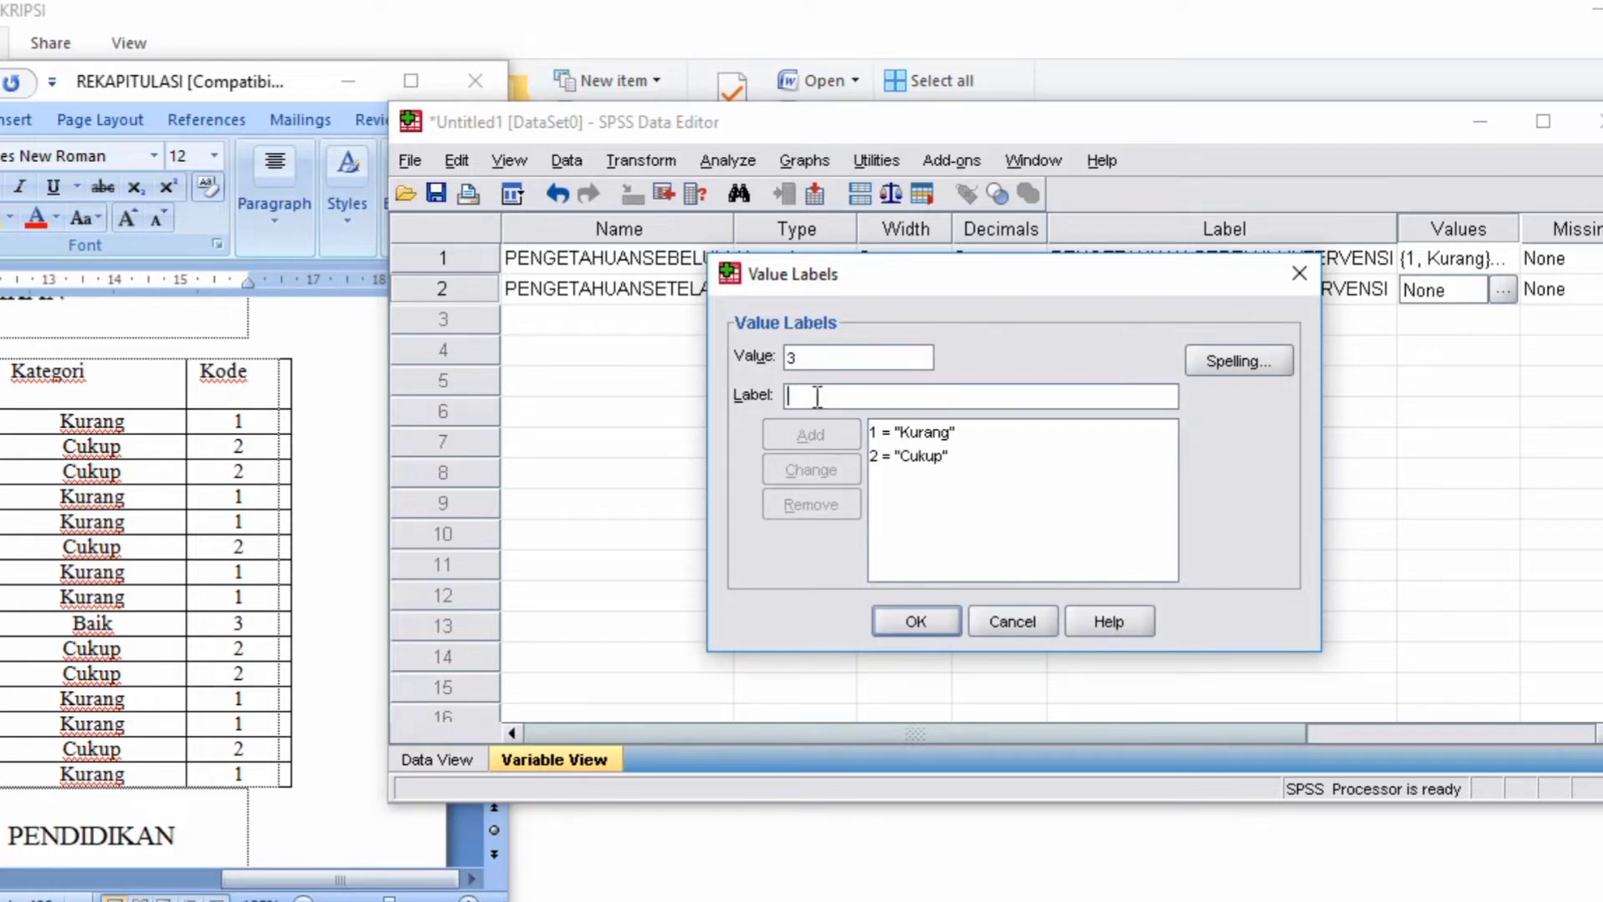
{"action": "type", "text": "Baik"}
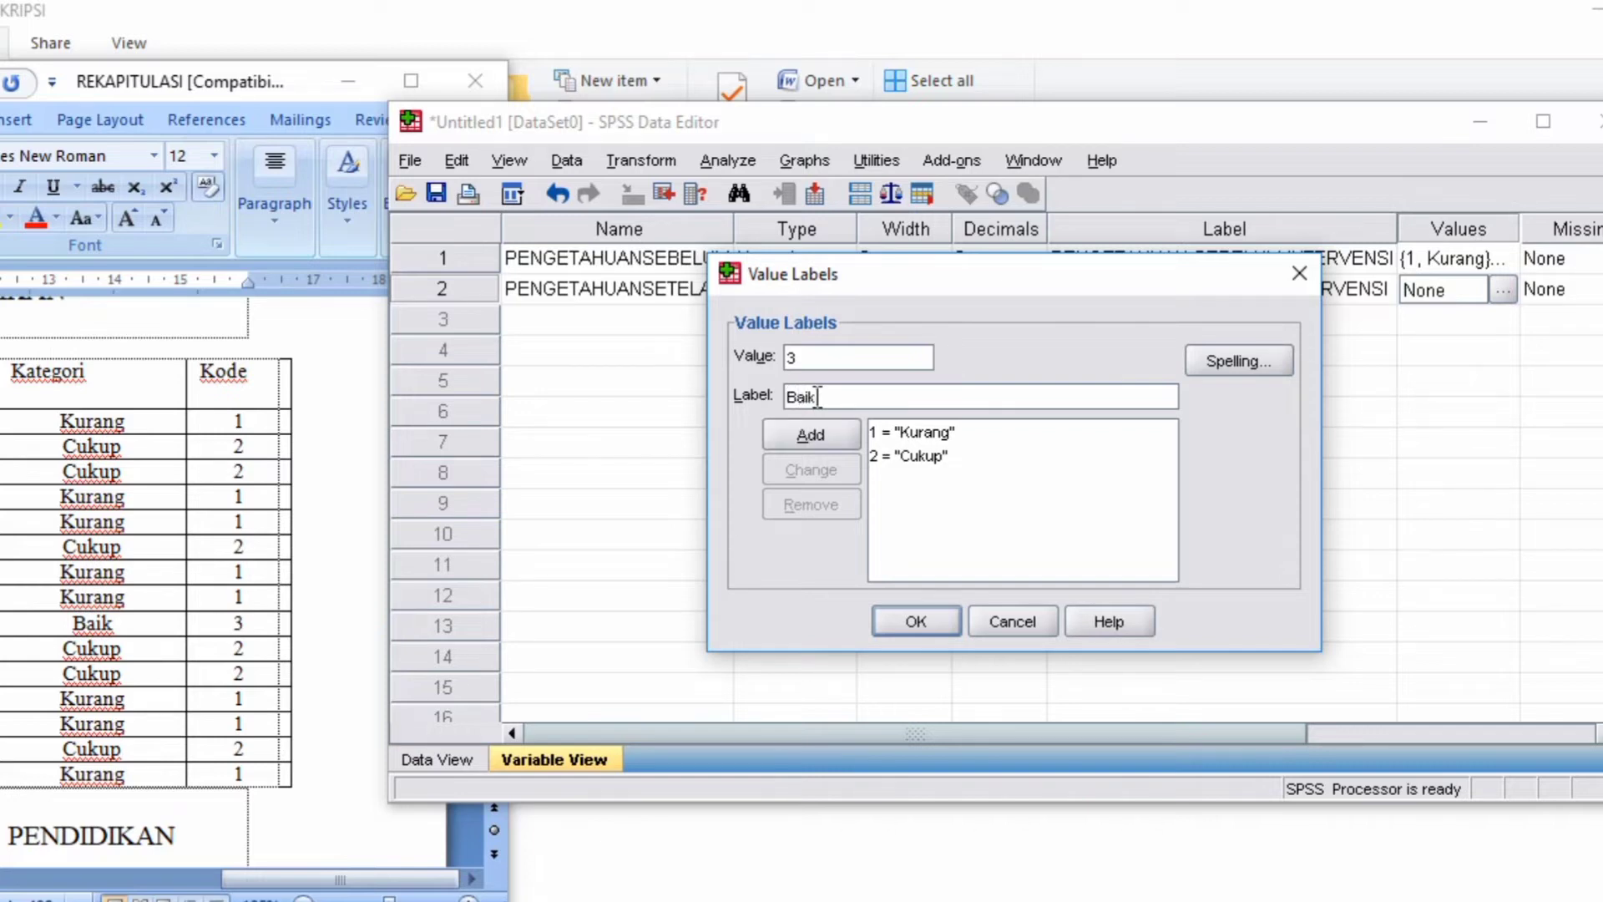
{"action": "left_click", "coordinate": [803, 430]}
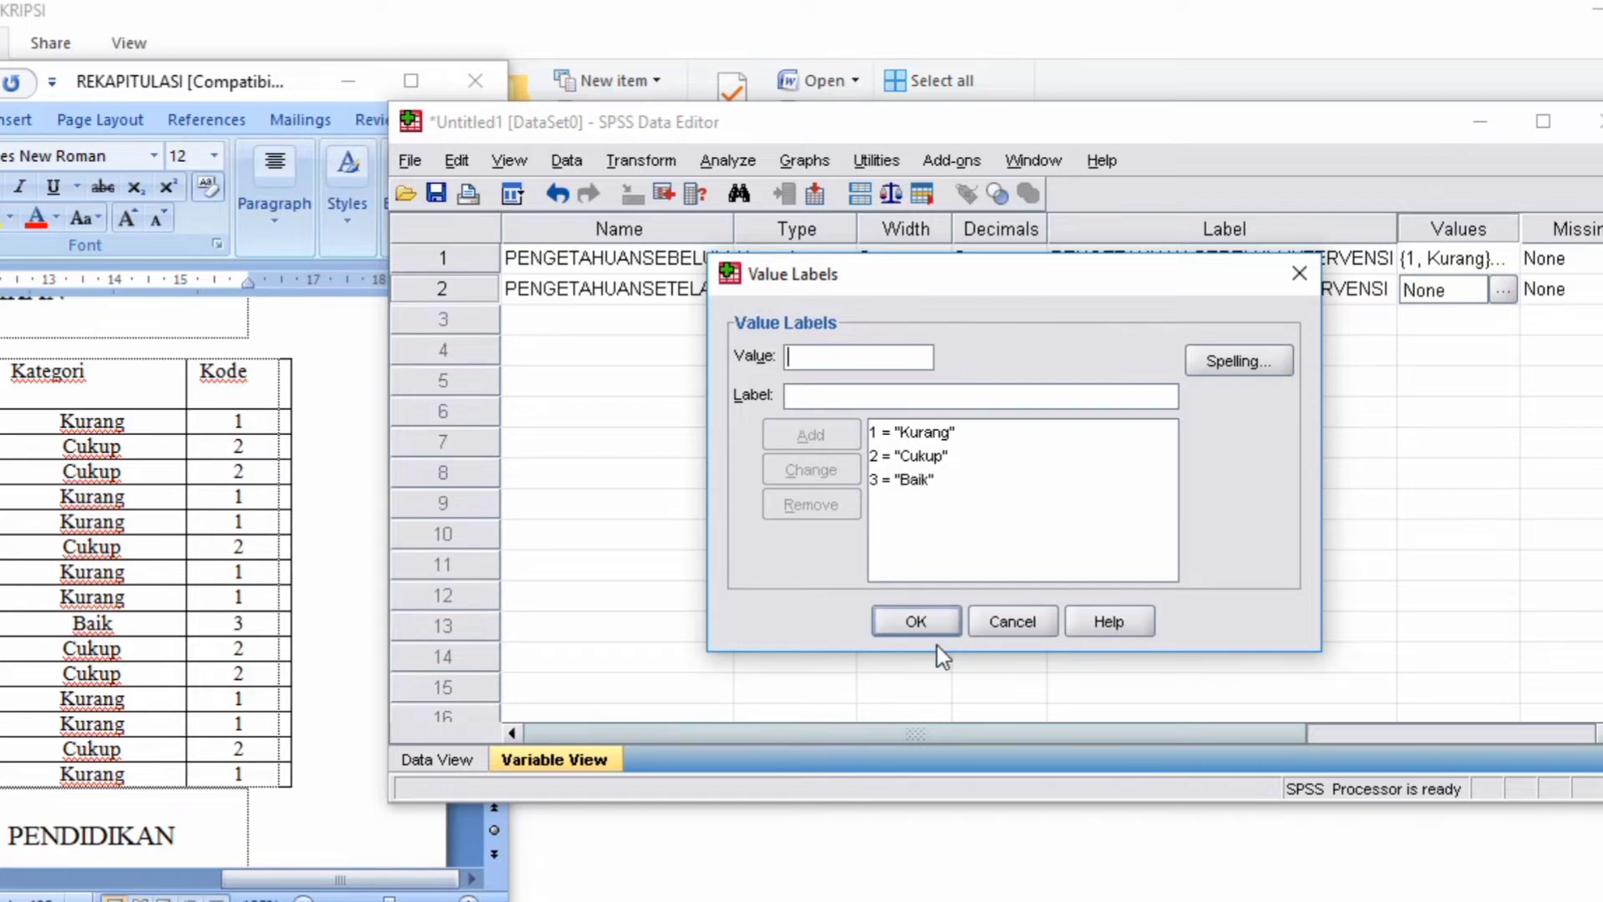
{"action": "left_click", "coordinate": [916, 622]}
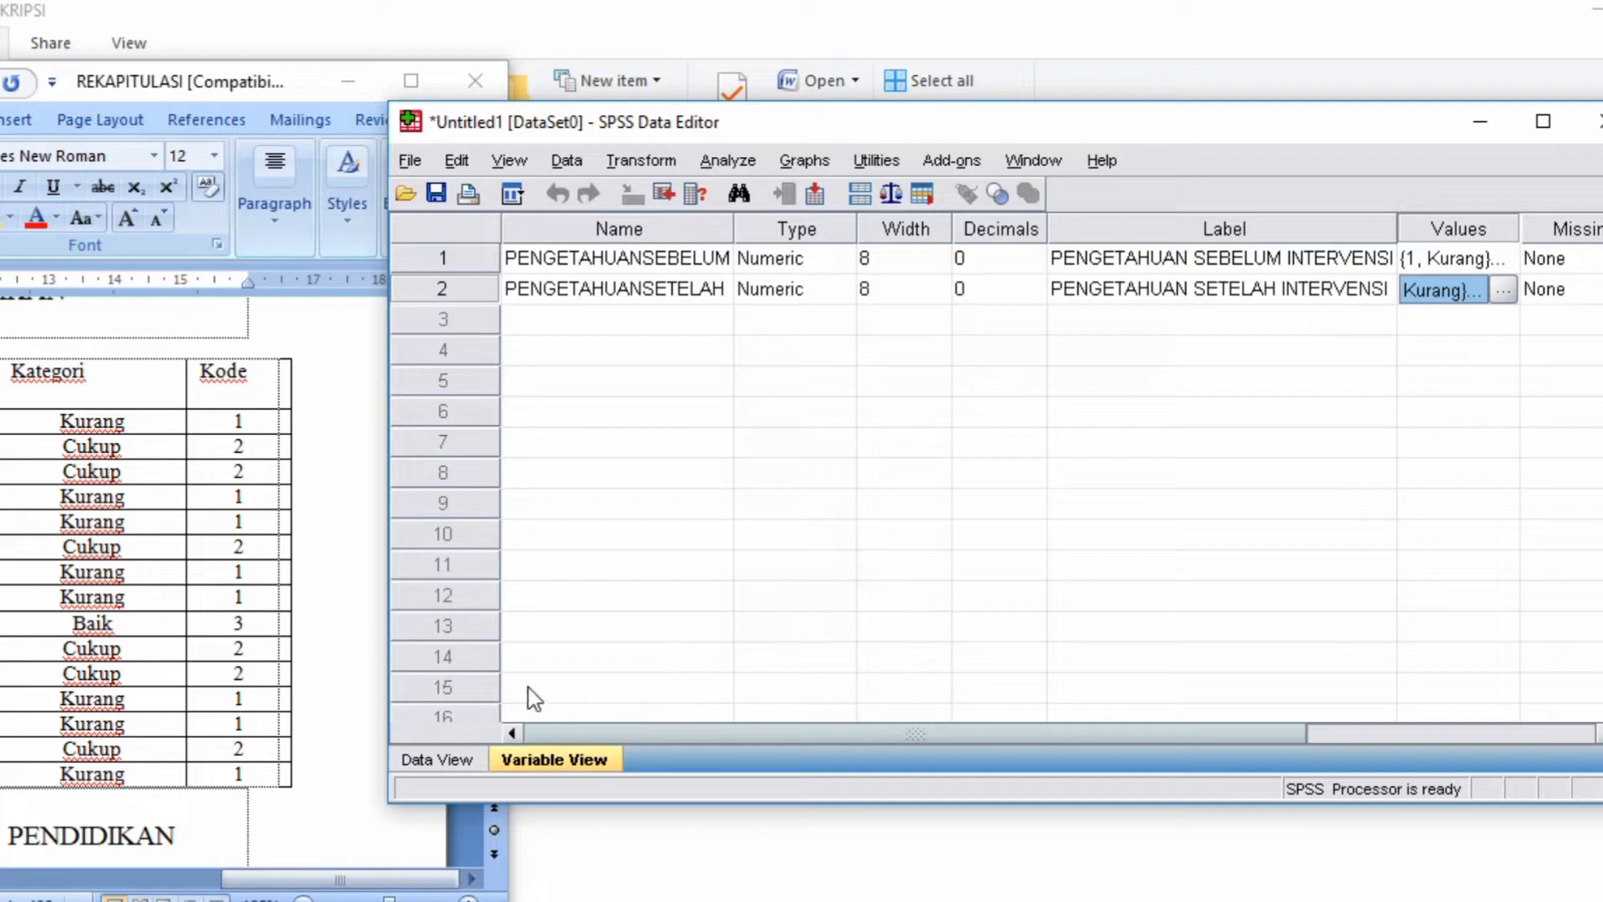
Show the SPSS data grid, and maximize the Word document at the table of knowledge before health education.
{"action": "left_click", "coordinate": [446, 761]}
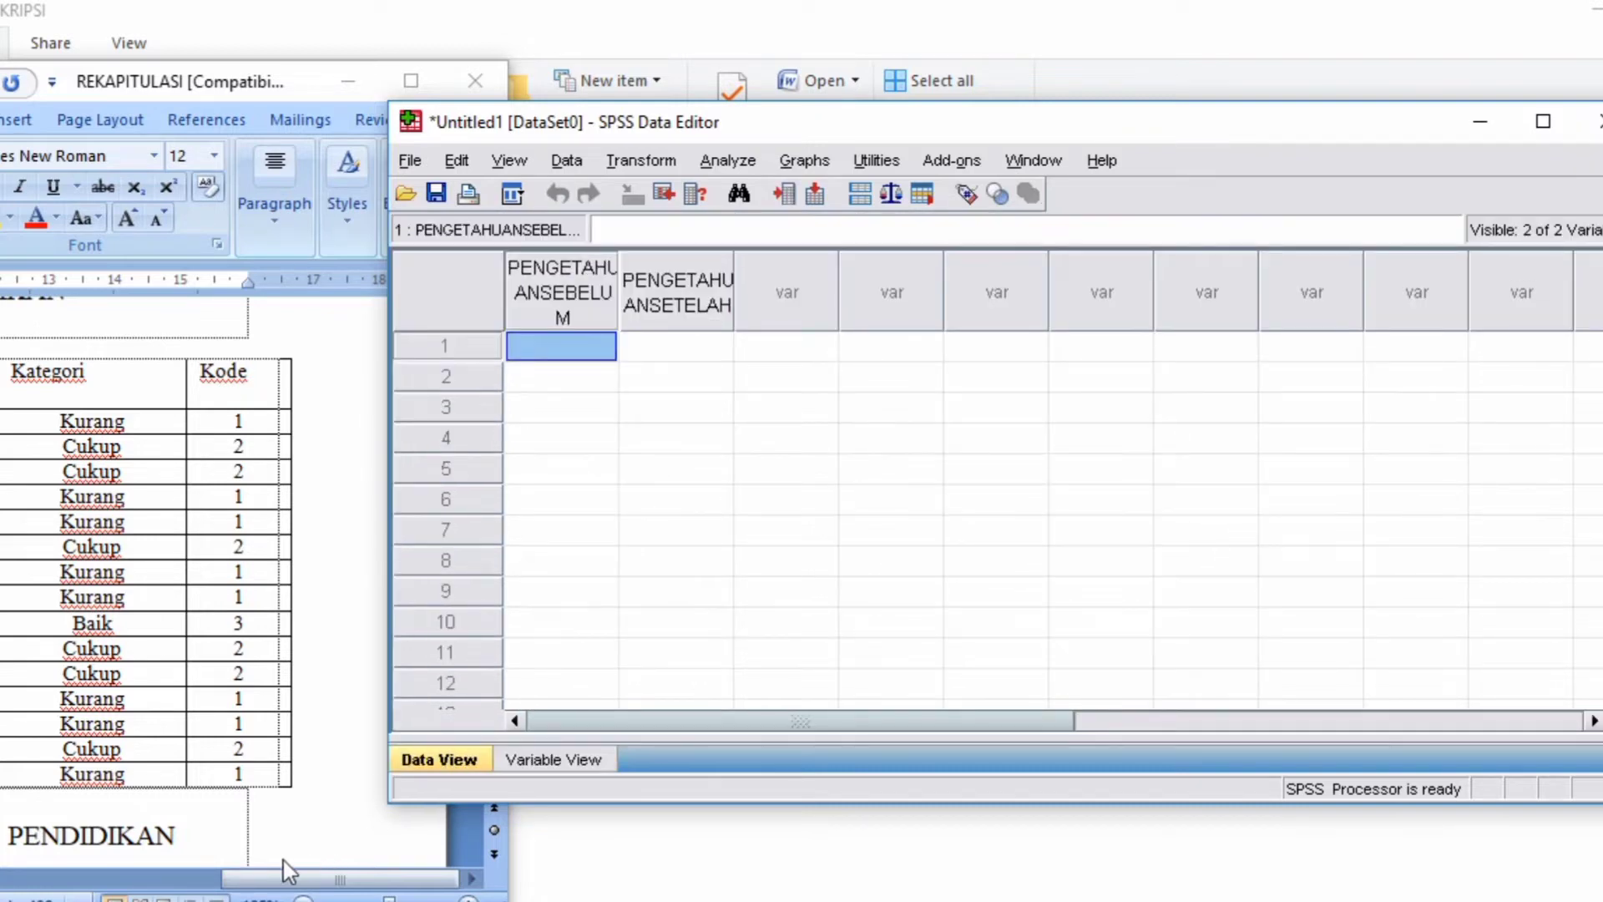
{"action": "left_click_drag", "start_coordinate": [280, 887], "coordinate": [59, 681]}
{"action": "scroll", "coordinate": [58, 681], "scroll_direction": "up", "scroll_amount": 1}
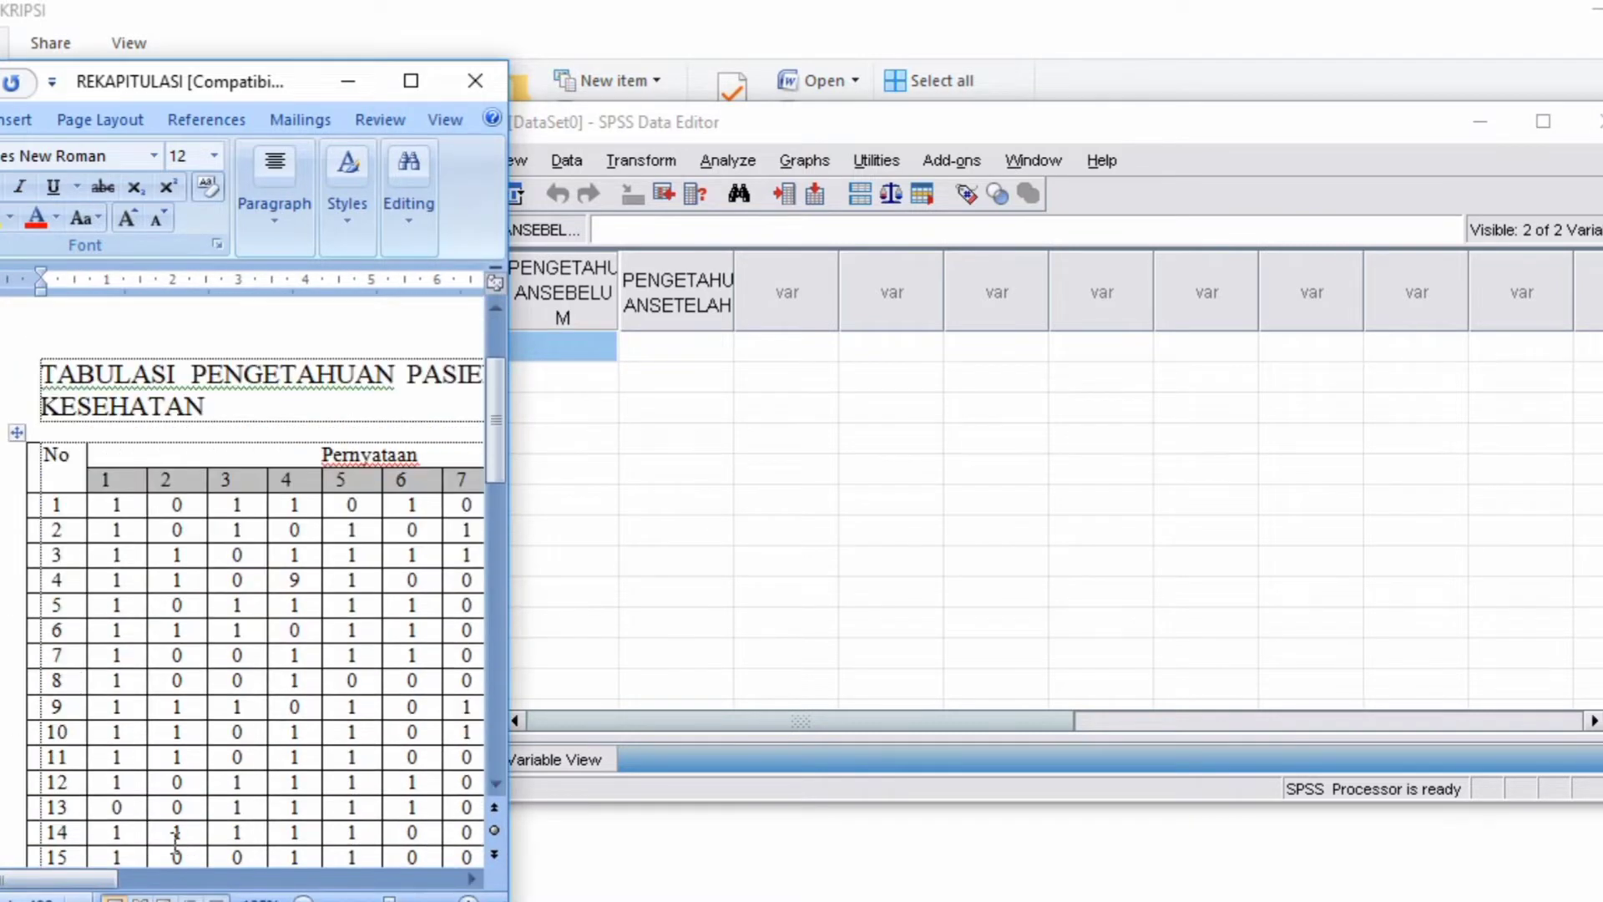
{"action": "left_click", "coordinate": [412, 84]}
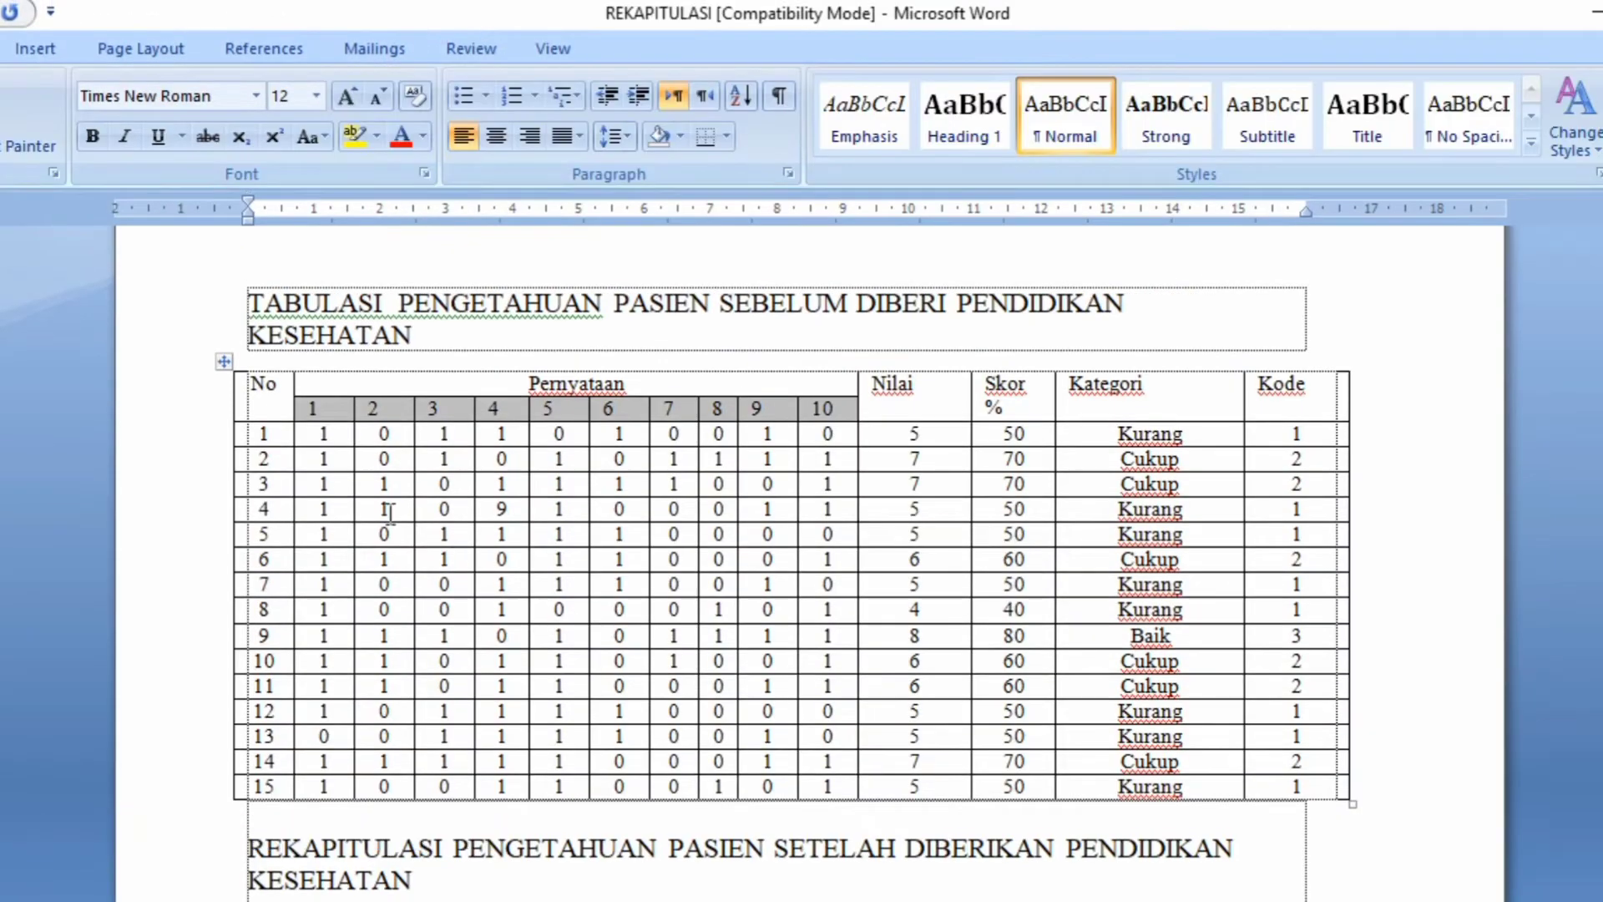
{"action": "scroll", "coordinate": [376, 315], "scroll_direction": "up", "scroll_amount": 2}
{"action": "scroll", "coordinate": [563, 543], "scroll_direction": "down", "scroll_amount": 2}
Copy the Kode values of rows 1 to 15 from the Word table into the PENGETAHUANSEBELUM column in SPSS, starting at case 1.
{"action": "left_click_drag", "start_coordinate": [1292, 434], "coordinate": [1294, 802]}
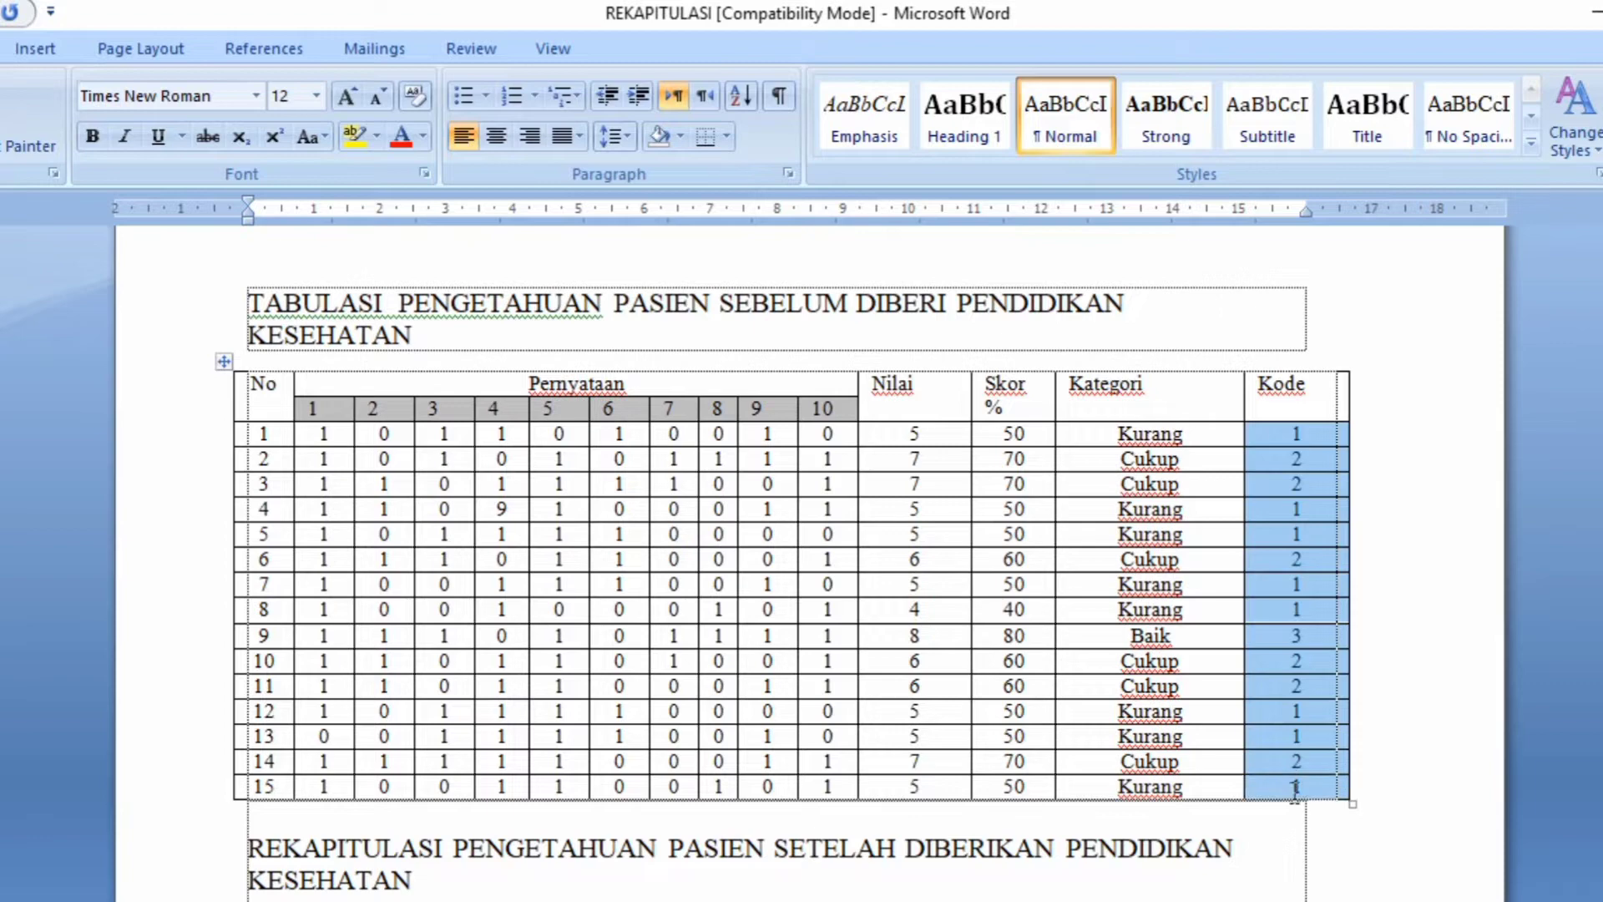
{"action": "right_click", "coordinate": [1293, 426]}
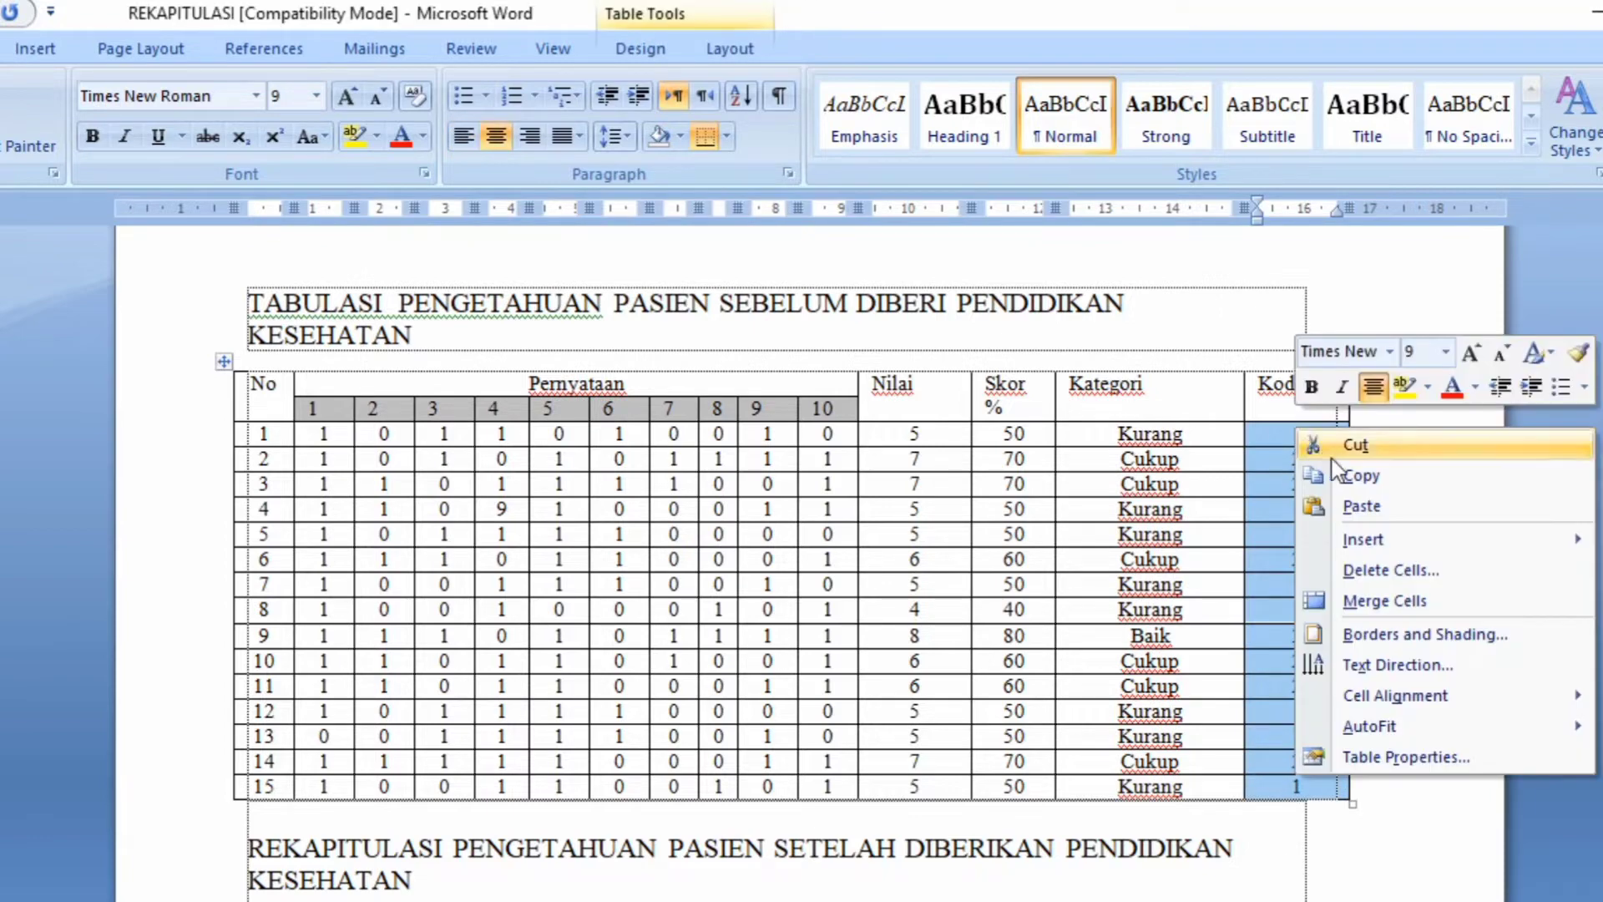
{"action": "left_click", "coordinate": [1362, 474]}
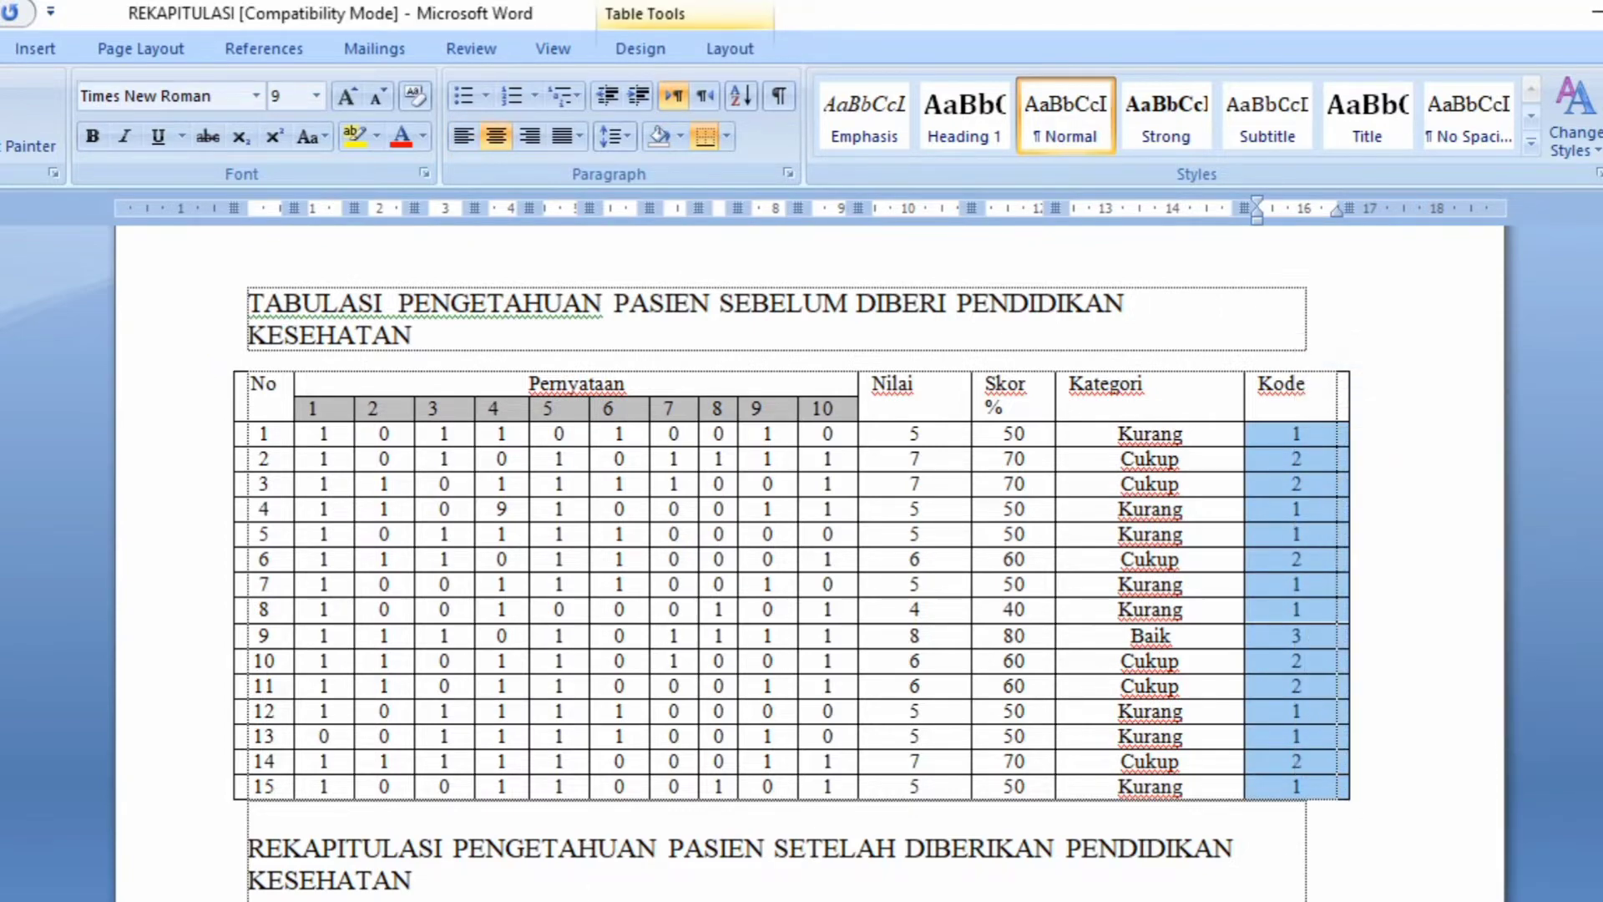
{"action": "key", "text": "alt+Tab"}
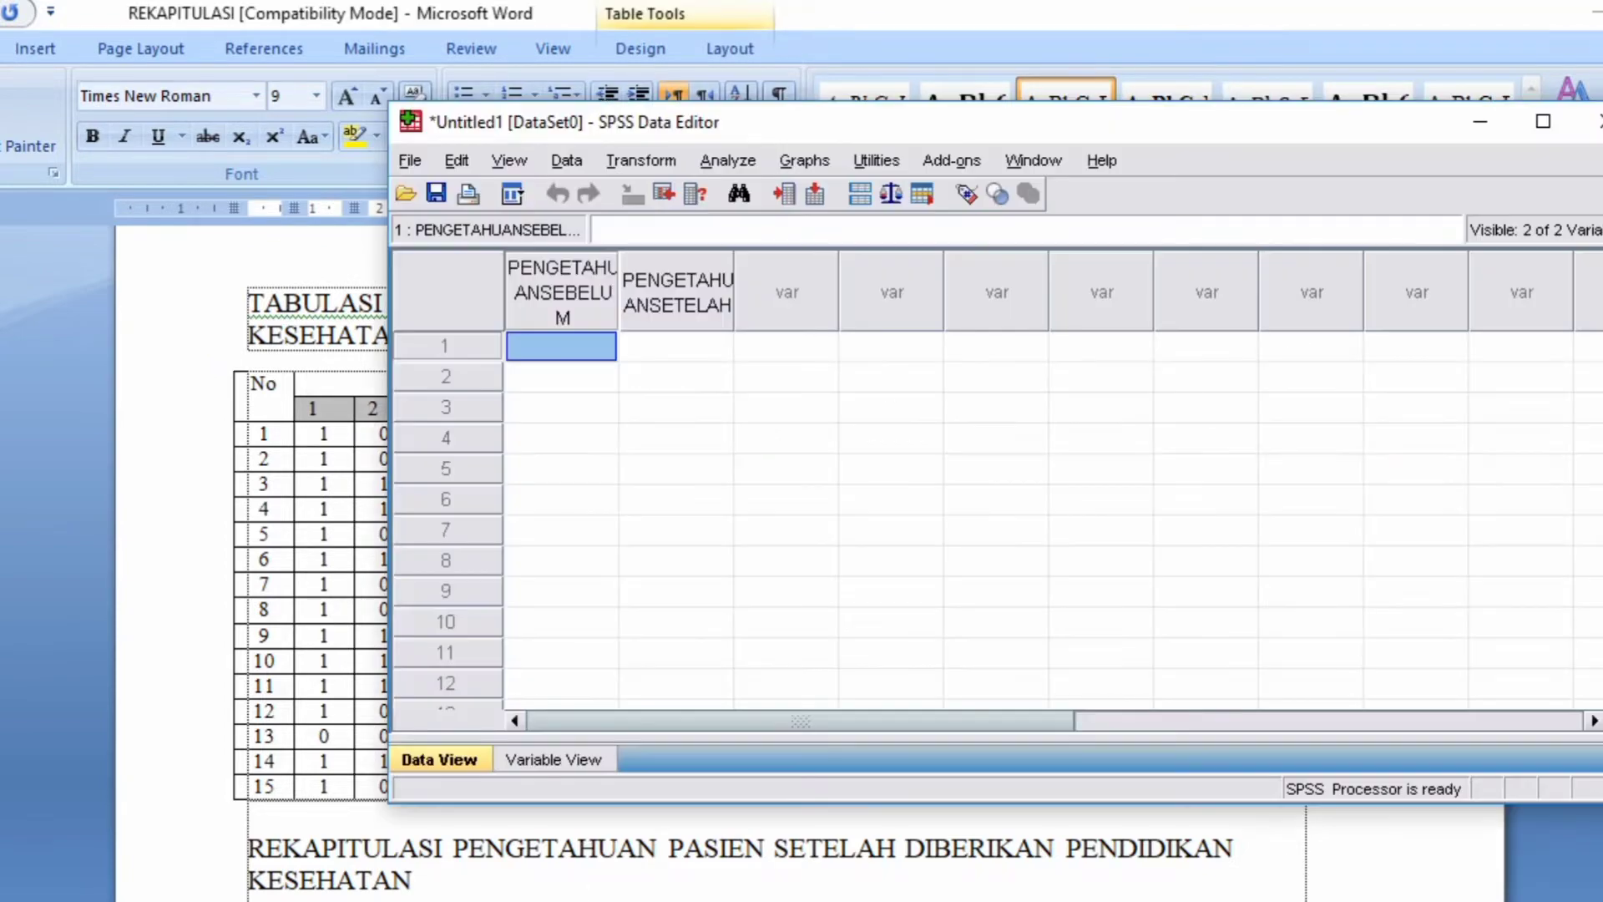
{"action": "right_click", "coordinate": [571, 348]}
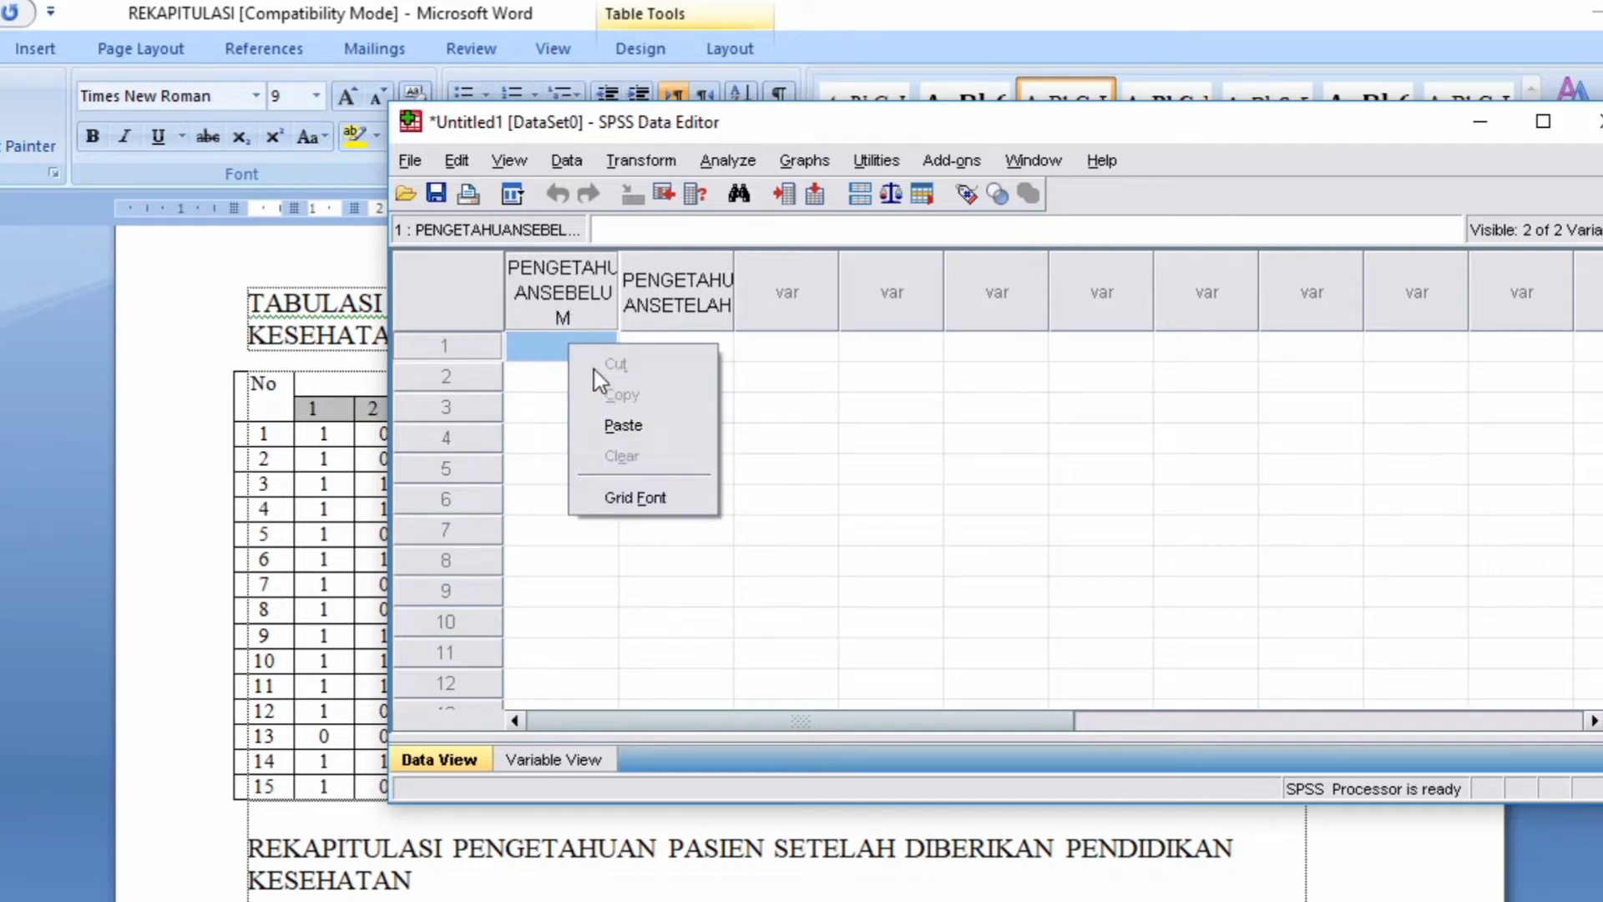
{"action": "left_click", "coordinate": [623, 426]}
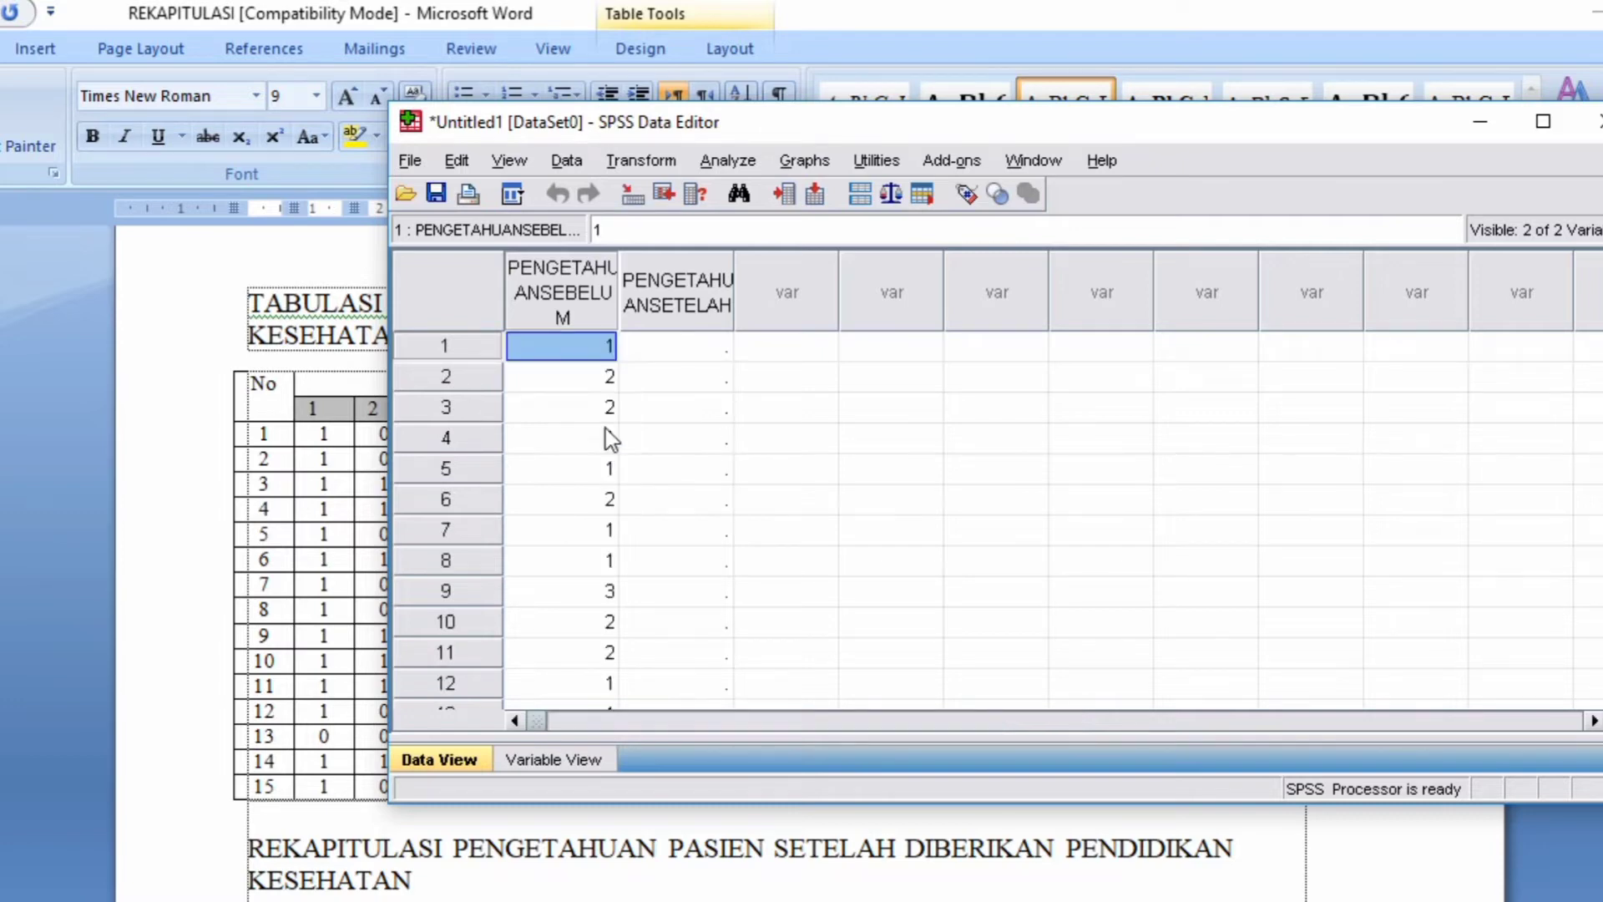
Enter the codes 1, 1 and 2 in the PENGETAHUANSEBELUM column for cases 16 to 18.
{"action": "scroll", "coordinate": [538, 474], "scroll_direction": "down", "scroll_amount": 3}
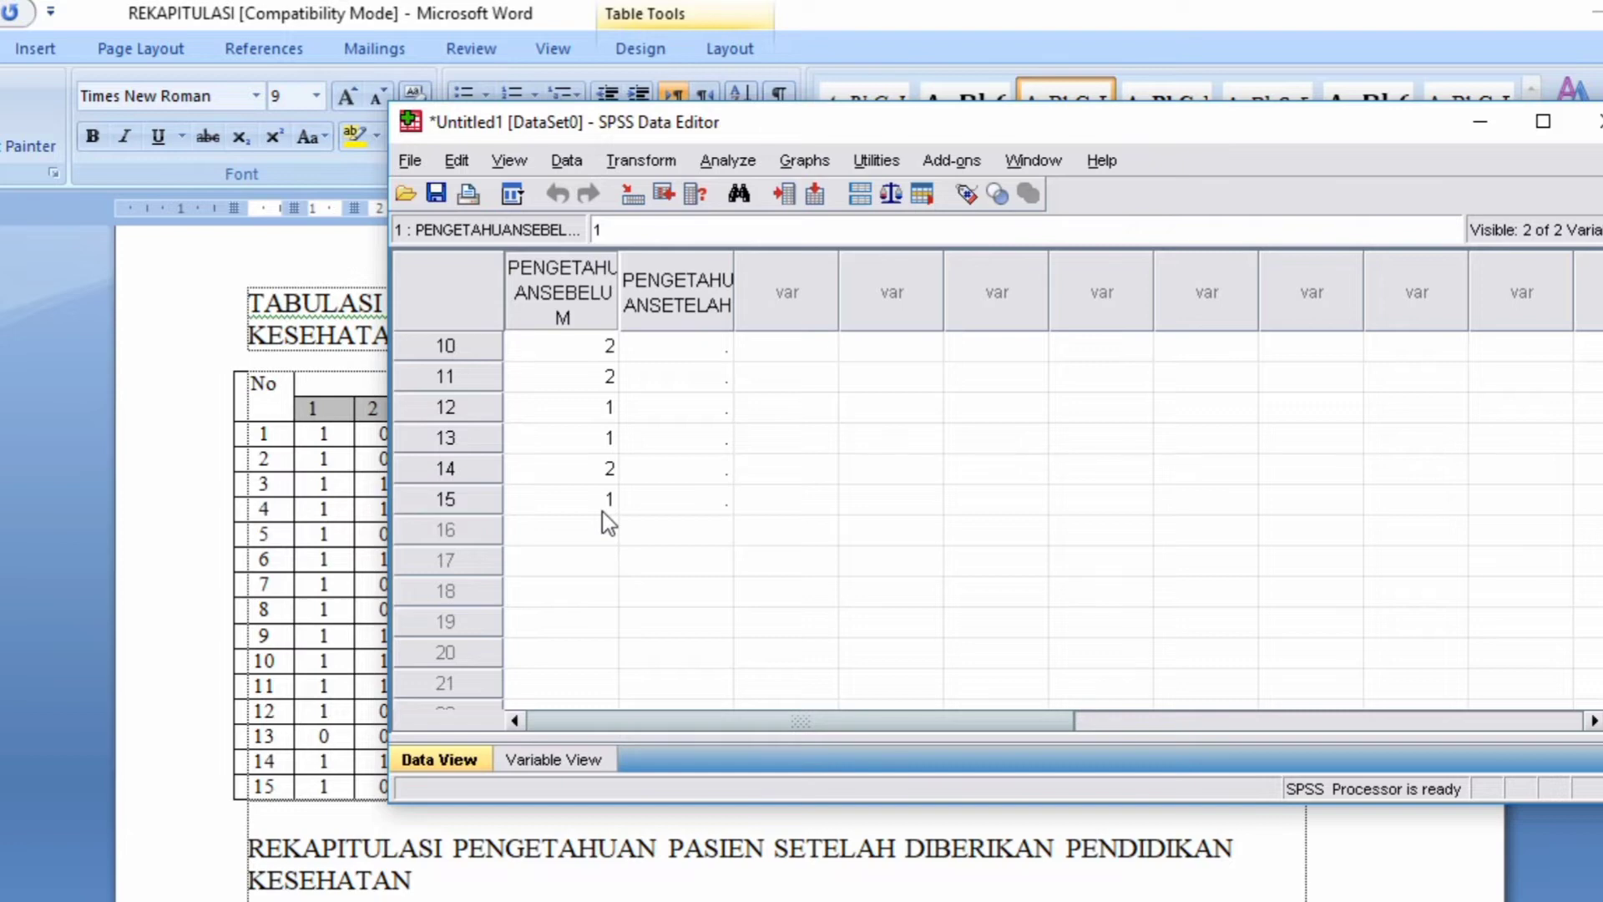
{"action": "left_click", "coordinate": [585, 531]}
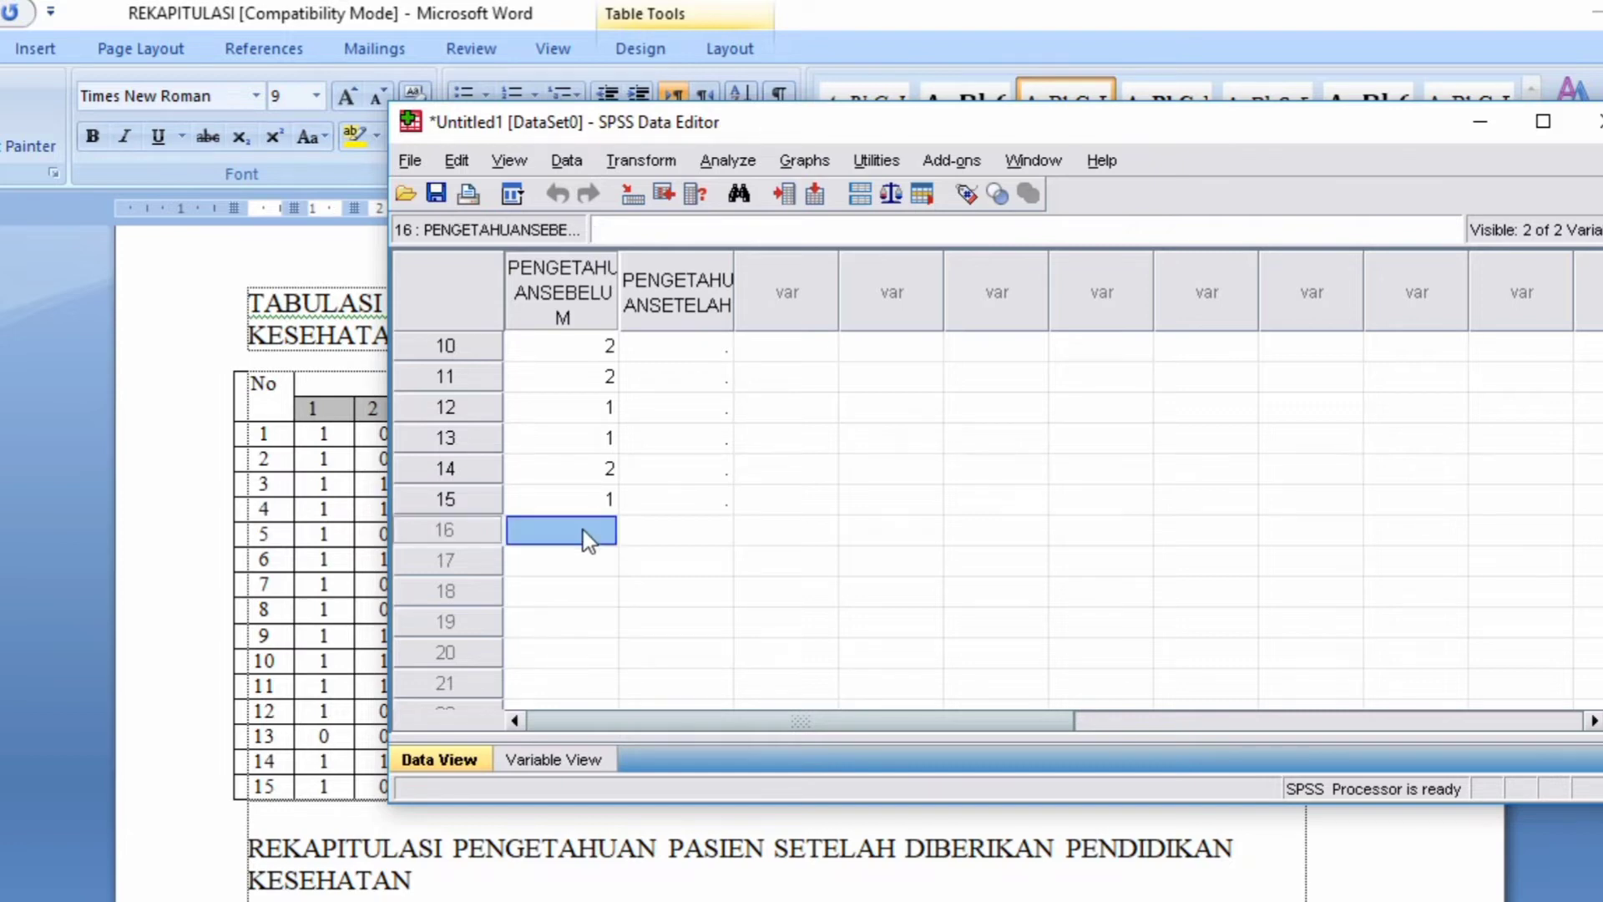
{"action": "type", "text": "1"}
{"action": "key", "text": "Return"}
{"action": "type", "text": "1"}
{"action": "key", "text": "Return"}
{"action": "type", "text": "2"}
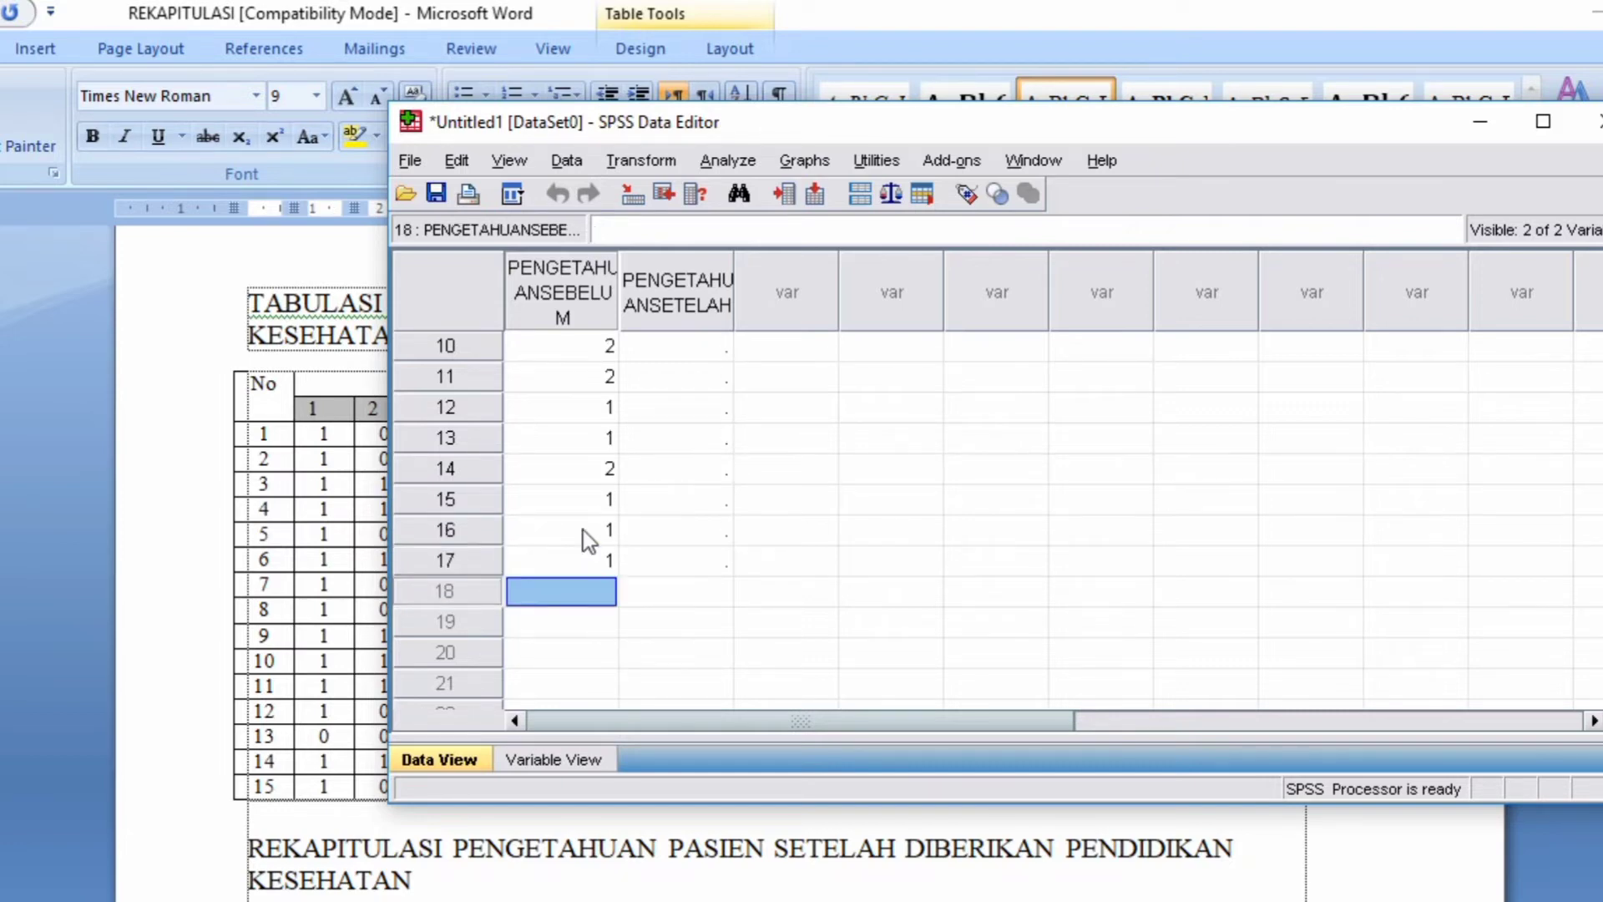
{"action": "key", "text": "Return"}
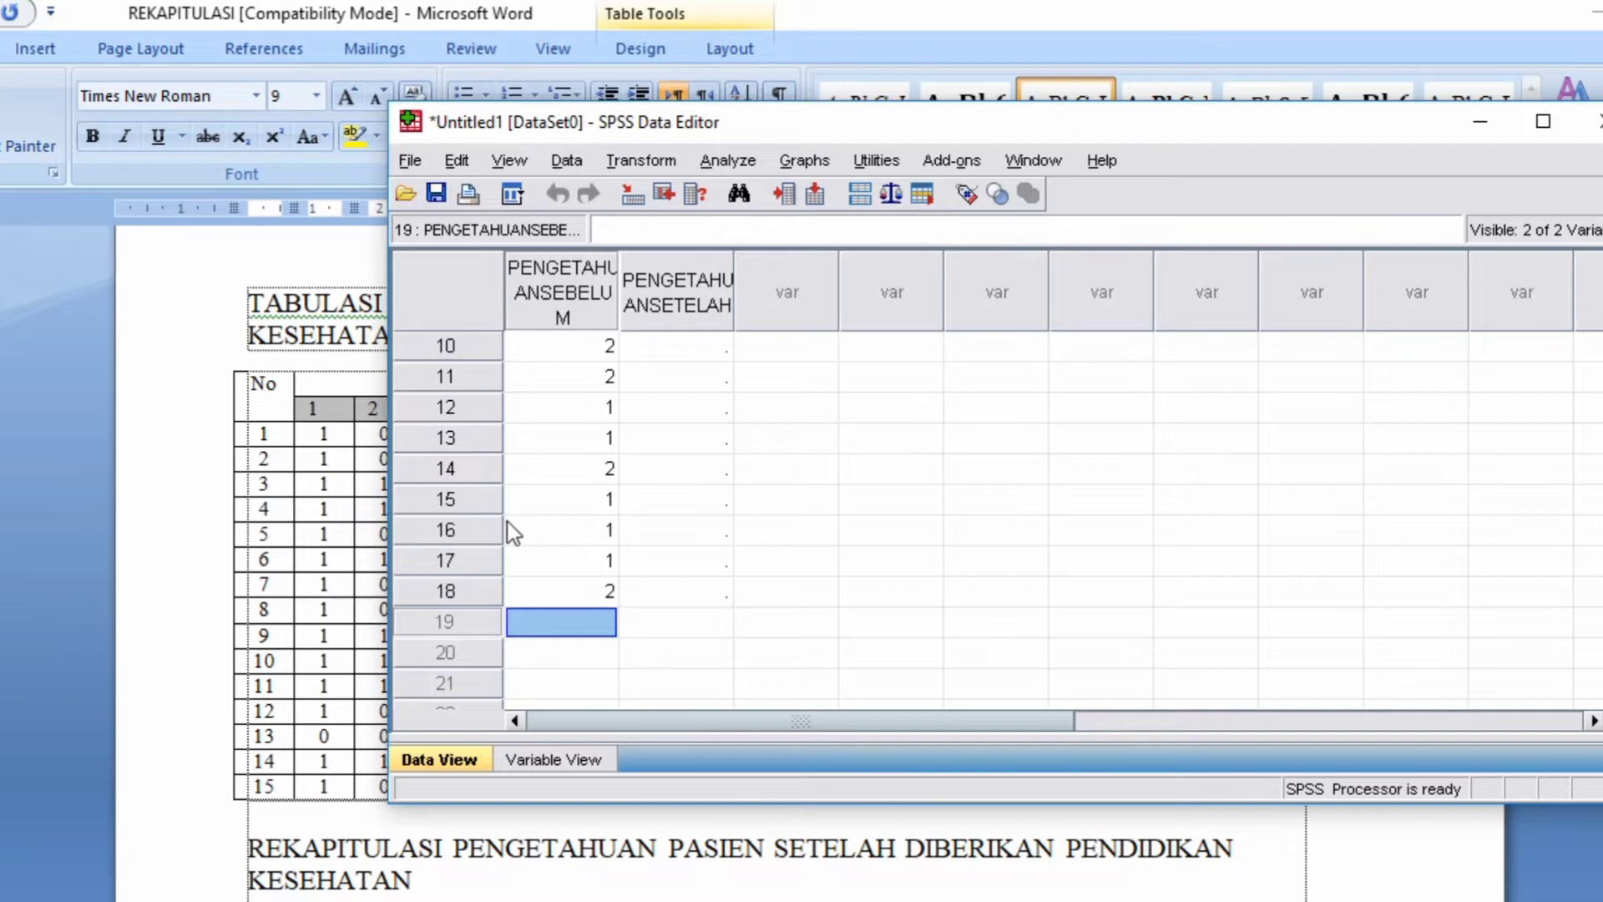
Clear the manually entered cases from row 16 down to row 19 of the data grid.
{"action": "left_click_drag", "start_coordinate": [429, 533], "coordinate": [444, 610]}
{"action": "right_click", "coordinate": [443, 604]}
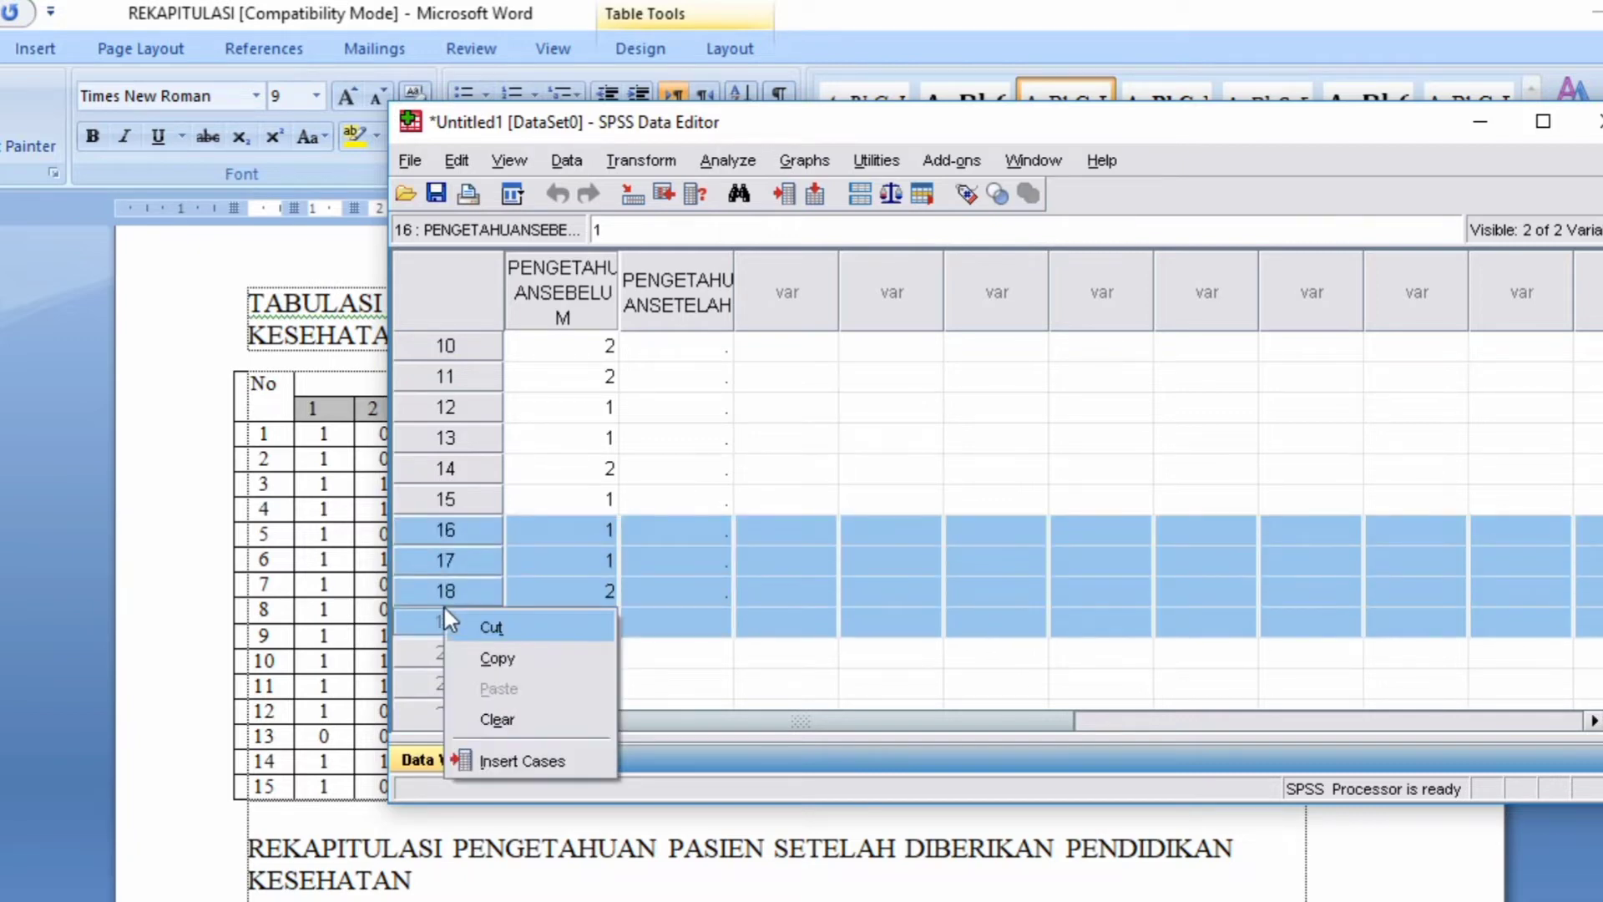
{"action": "left_click", "coordinate": [489, 716]}
{"action": "left_click", "coordinate": [582, 534]}
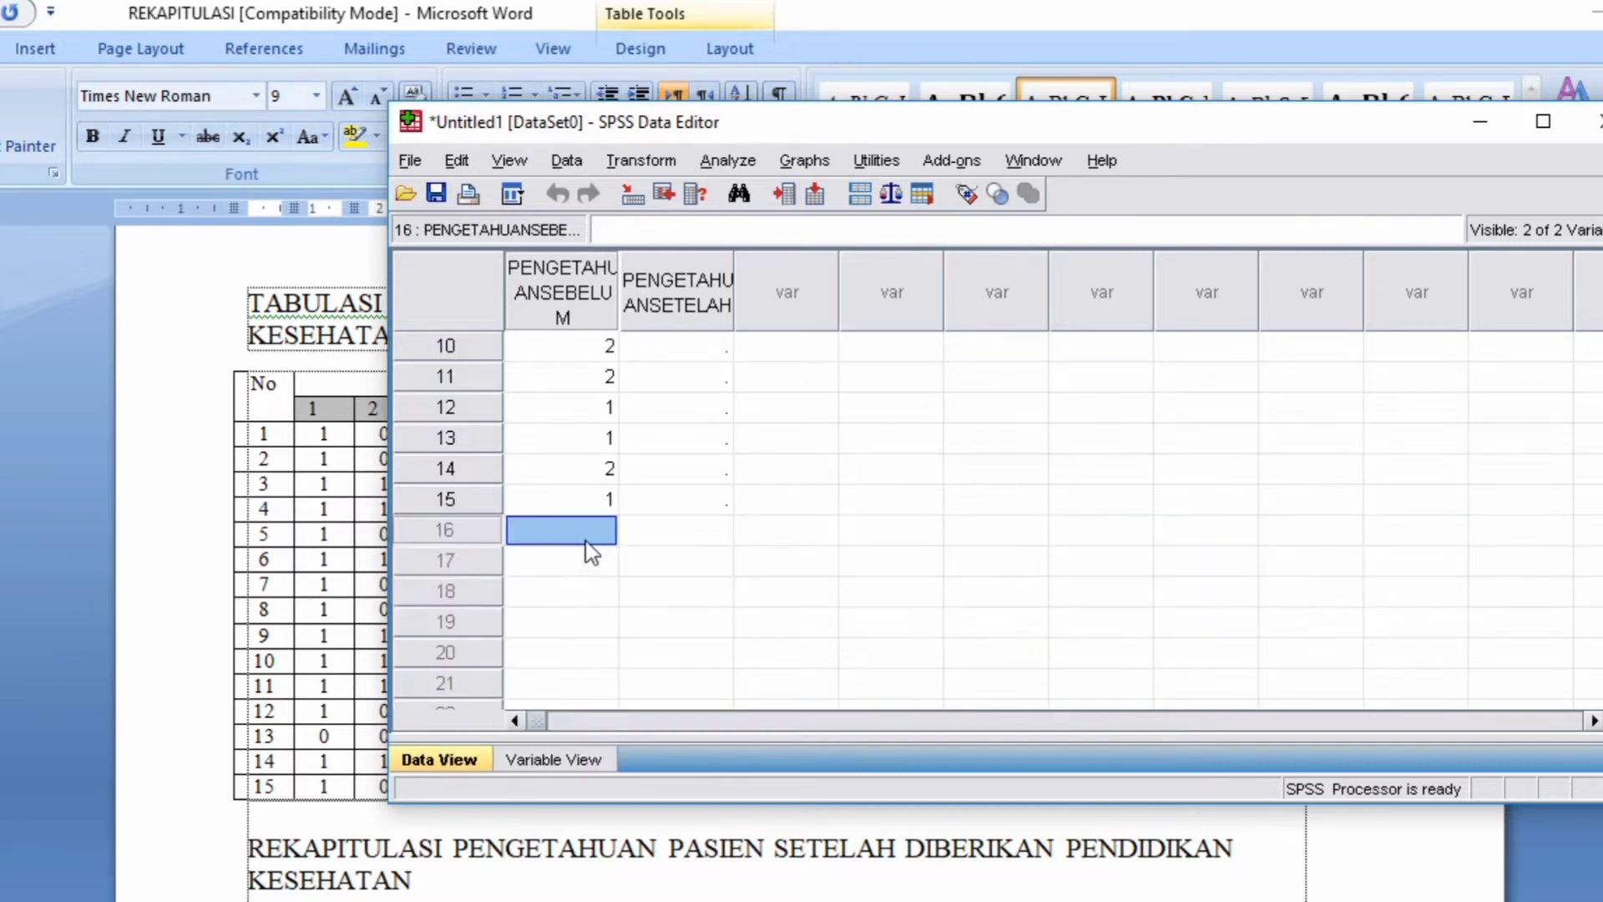
In the Word document, copy the Kode values of rows 1 to 15 from the table of knowledge after health education.
{"action": "scroll", "coordinate": [744, 514], "scroll_direction": "up", "scroll_amount": 3}
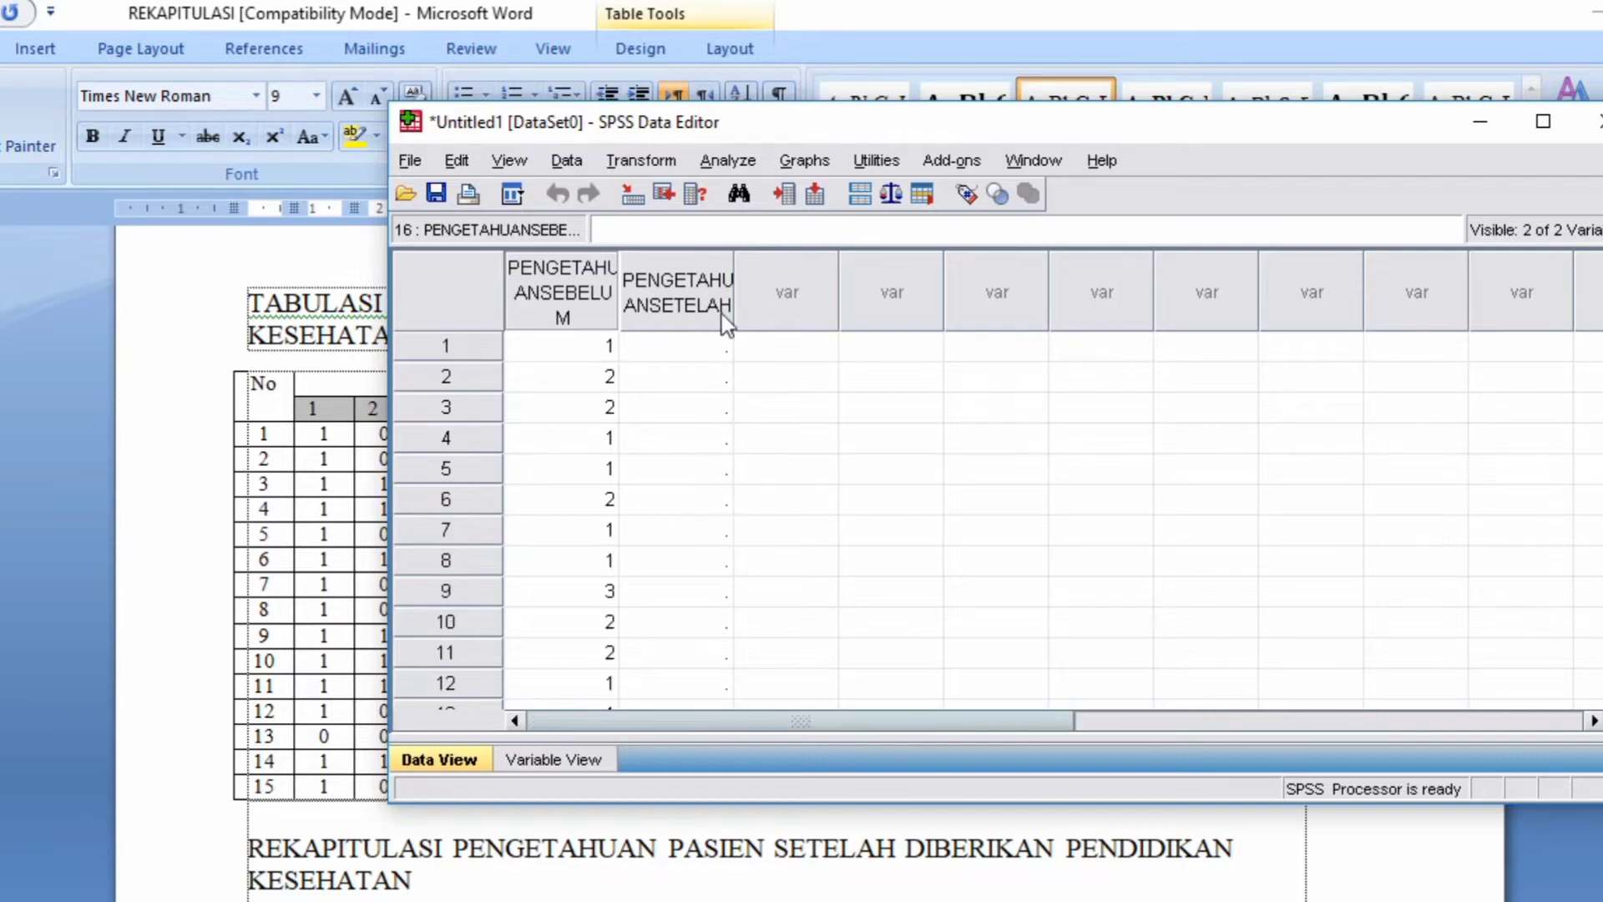
{"action": "left_click", "coordinate": [810, 848]}
{"action": "scroll", "coordinate": [1087, 804], "scroll_direction": "down", "scroll_amount": 4}
{"action": "scroll", "coordinate": [1087, 804], "scroll_direction": "down", "scroll_amount": 2}
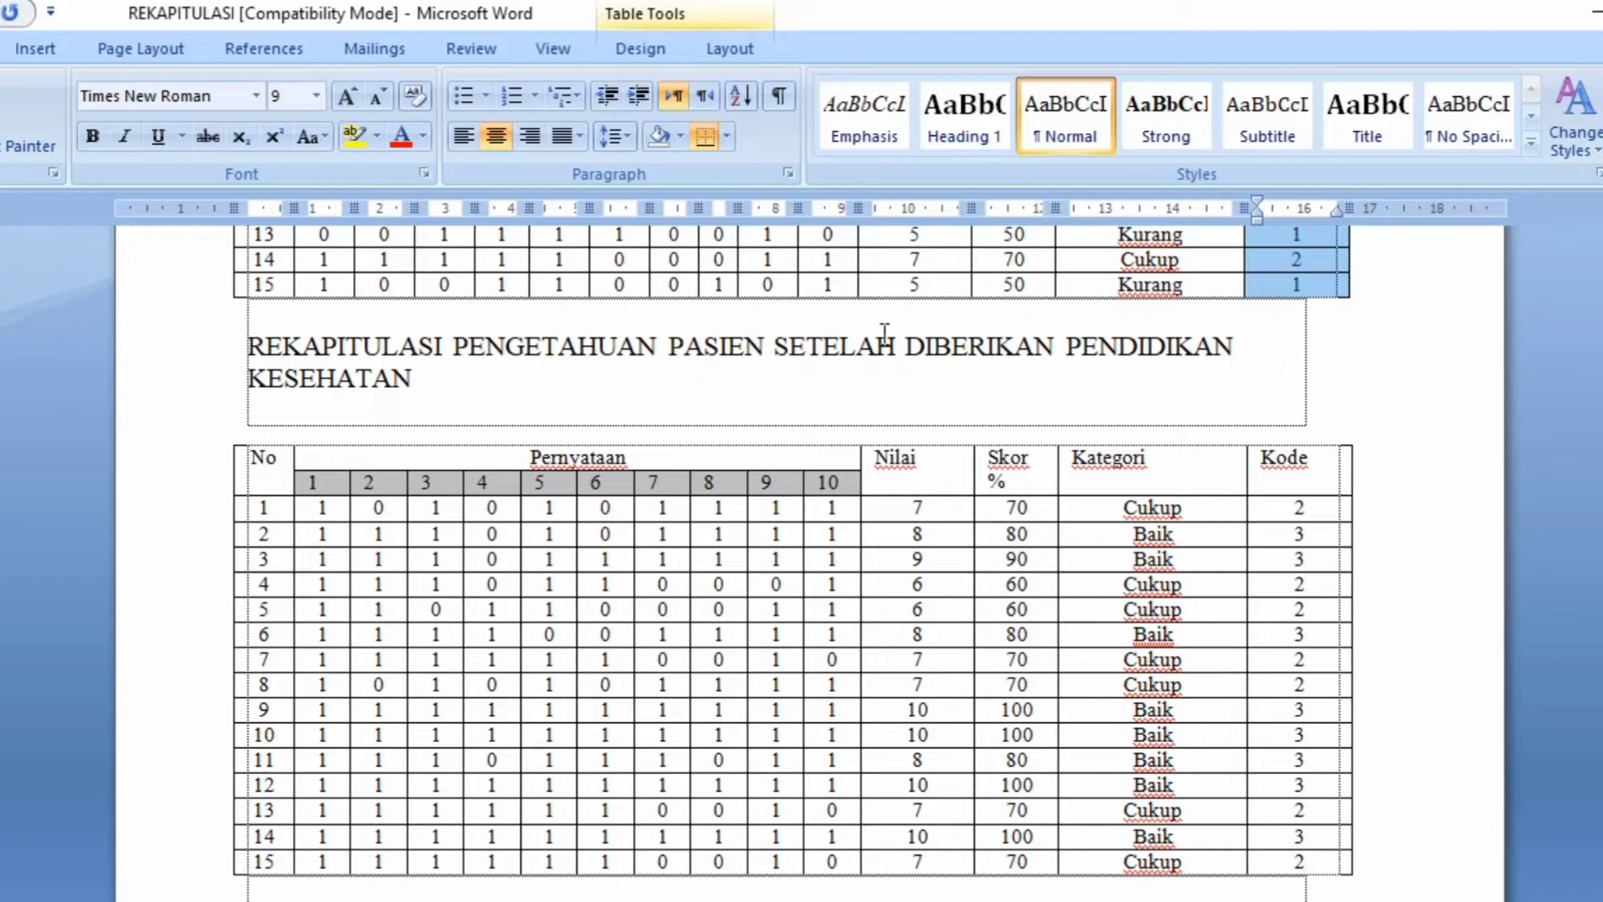
{"action": "left_click_drag", "start_coordinate": [1277, 507], "coordinate": [1291, 863]}
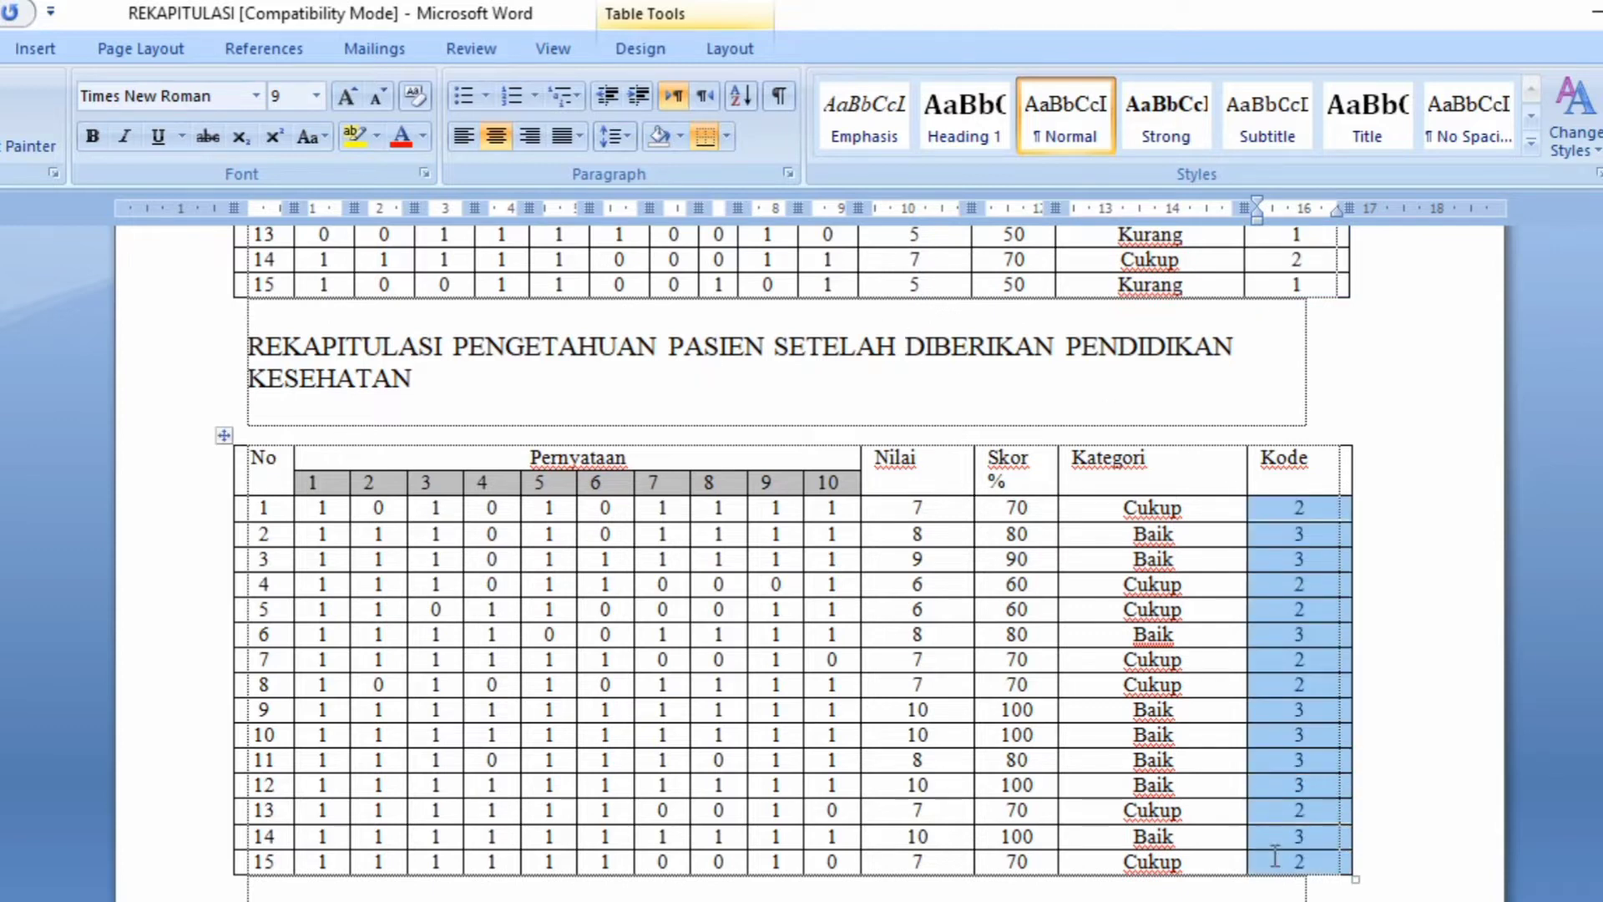
{"action": "right_click", "coordinate": [1315, 528]}
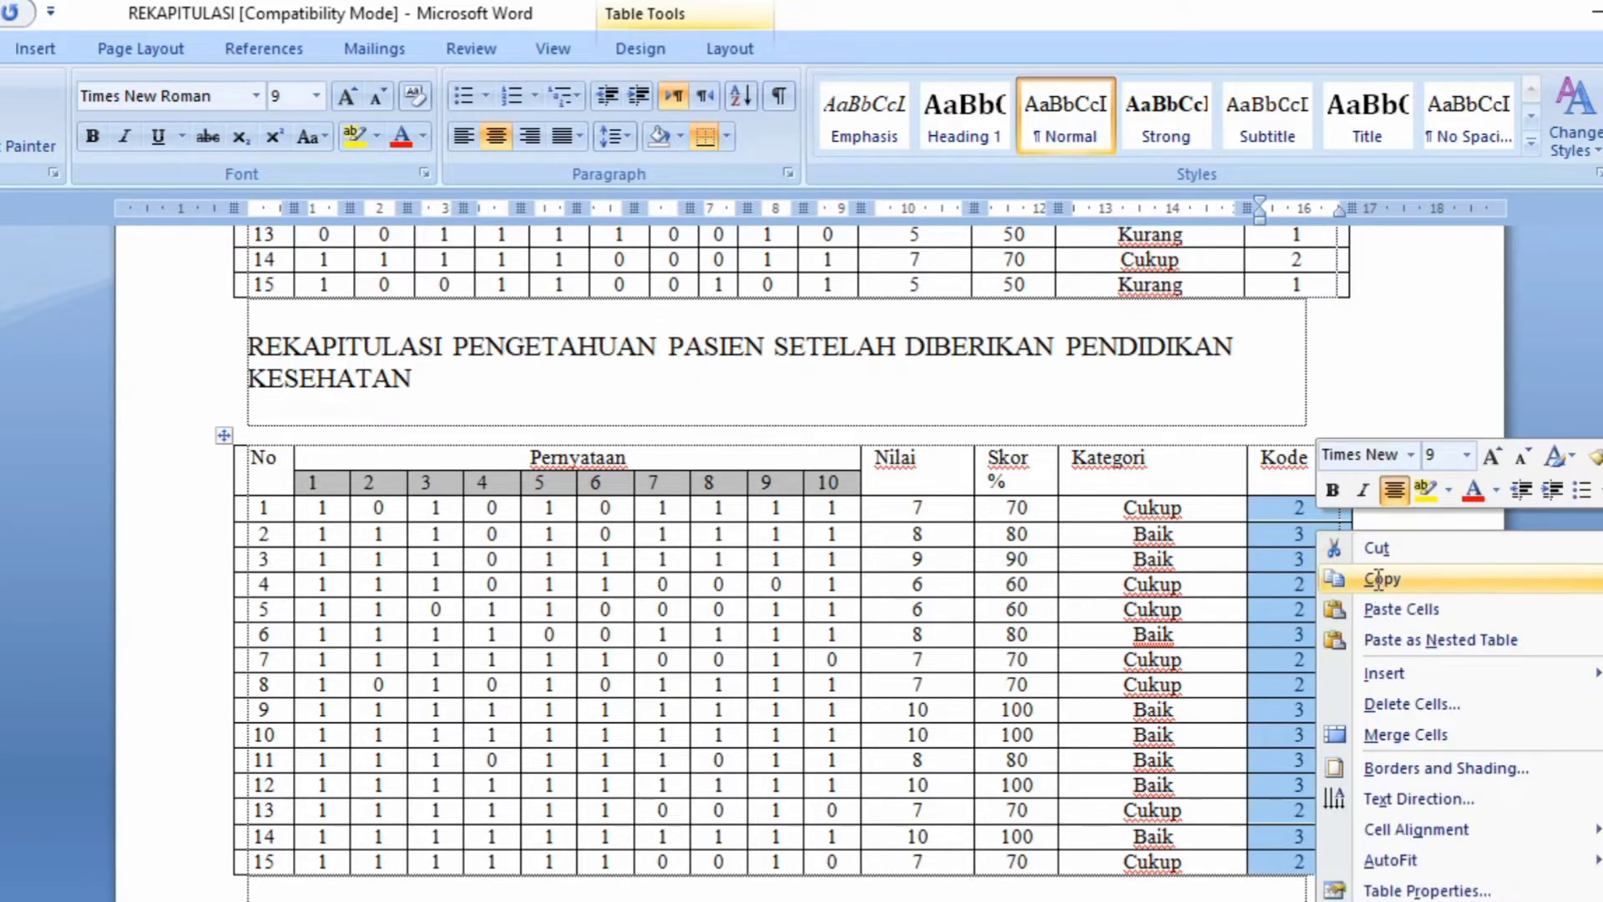
{"action": "left_click", "coordinate": [1357, 576]}
Switch to SPSS, paste the codes into the PENGETAHUANSETELAH column starting at case 1, and maximize the data editor.
{"action": "key", "text": "alt+Tab"}
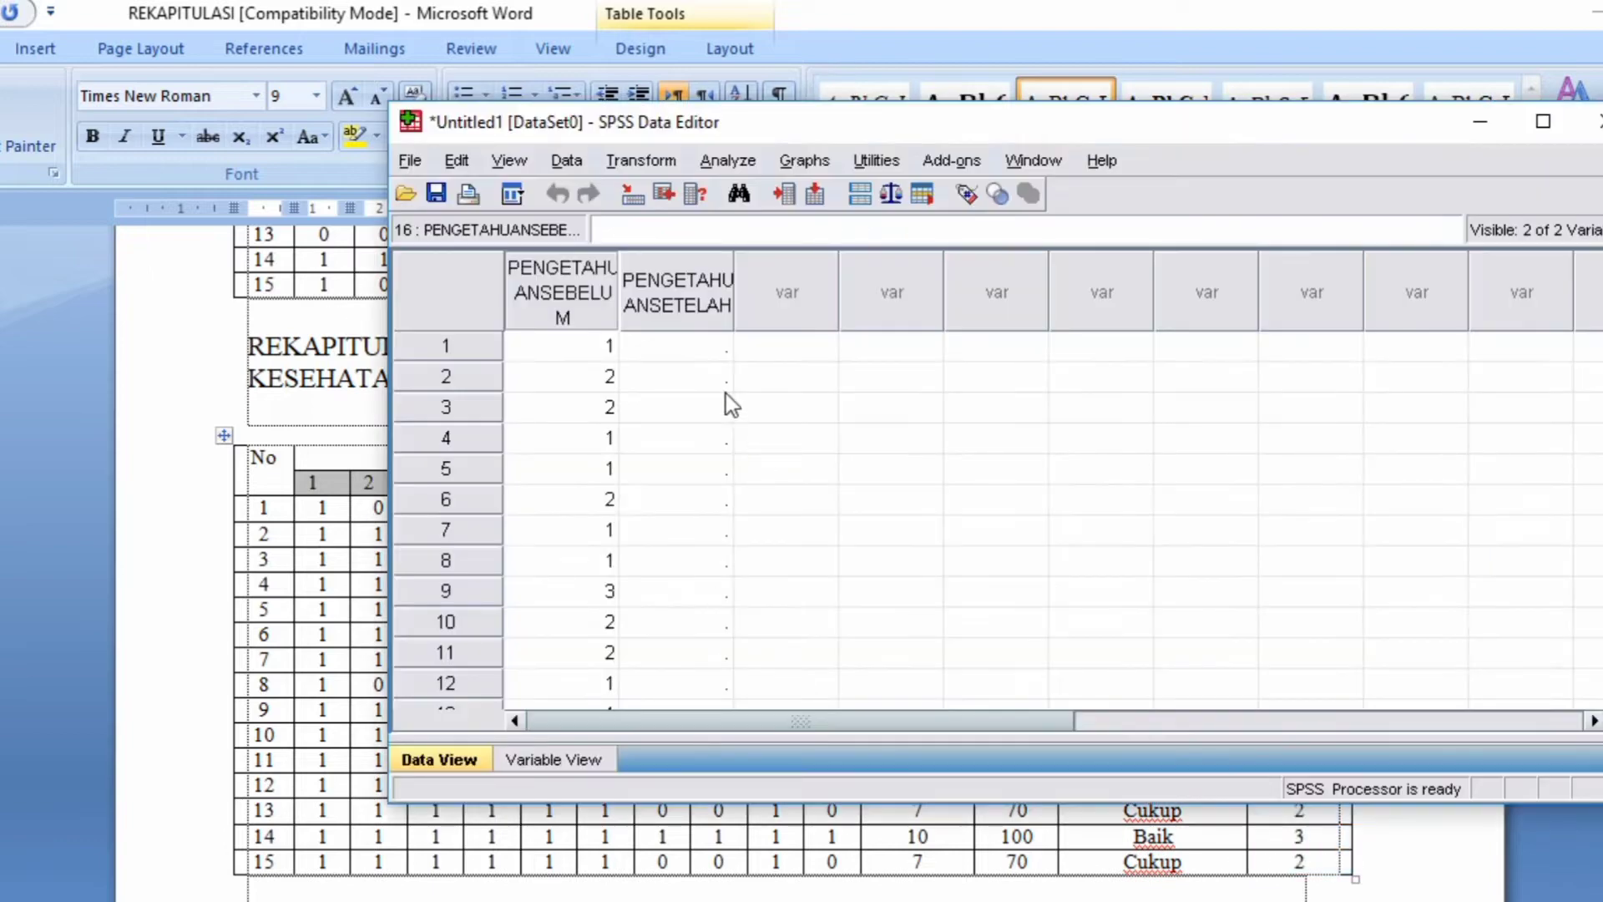
{"action": "left_click", "coordinate": [683, 348]}
{"action": "right_click", "coordinate": [691, 358]}
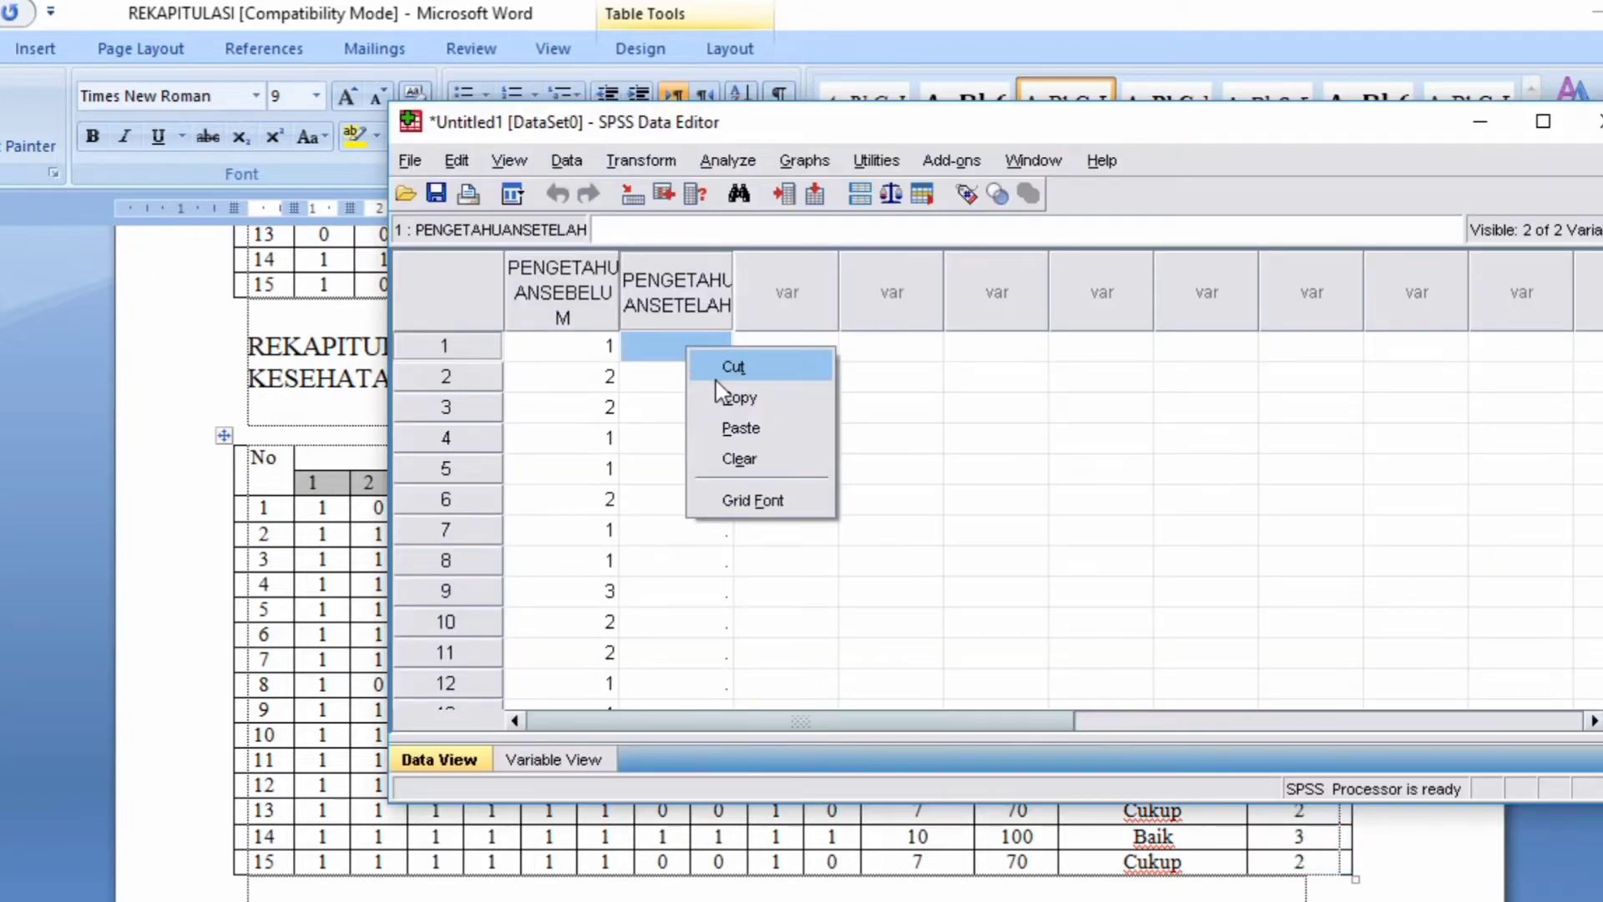
{"action": "left_click", "coordinate": [753, 426]}
{"action": "left_click", "coordinate": [1543, 122]}
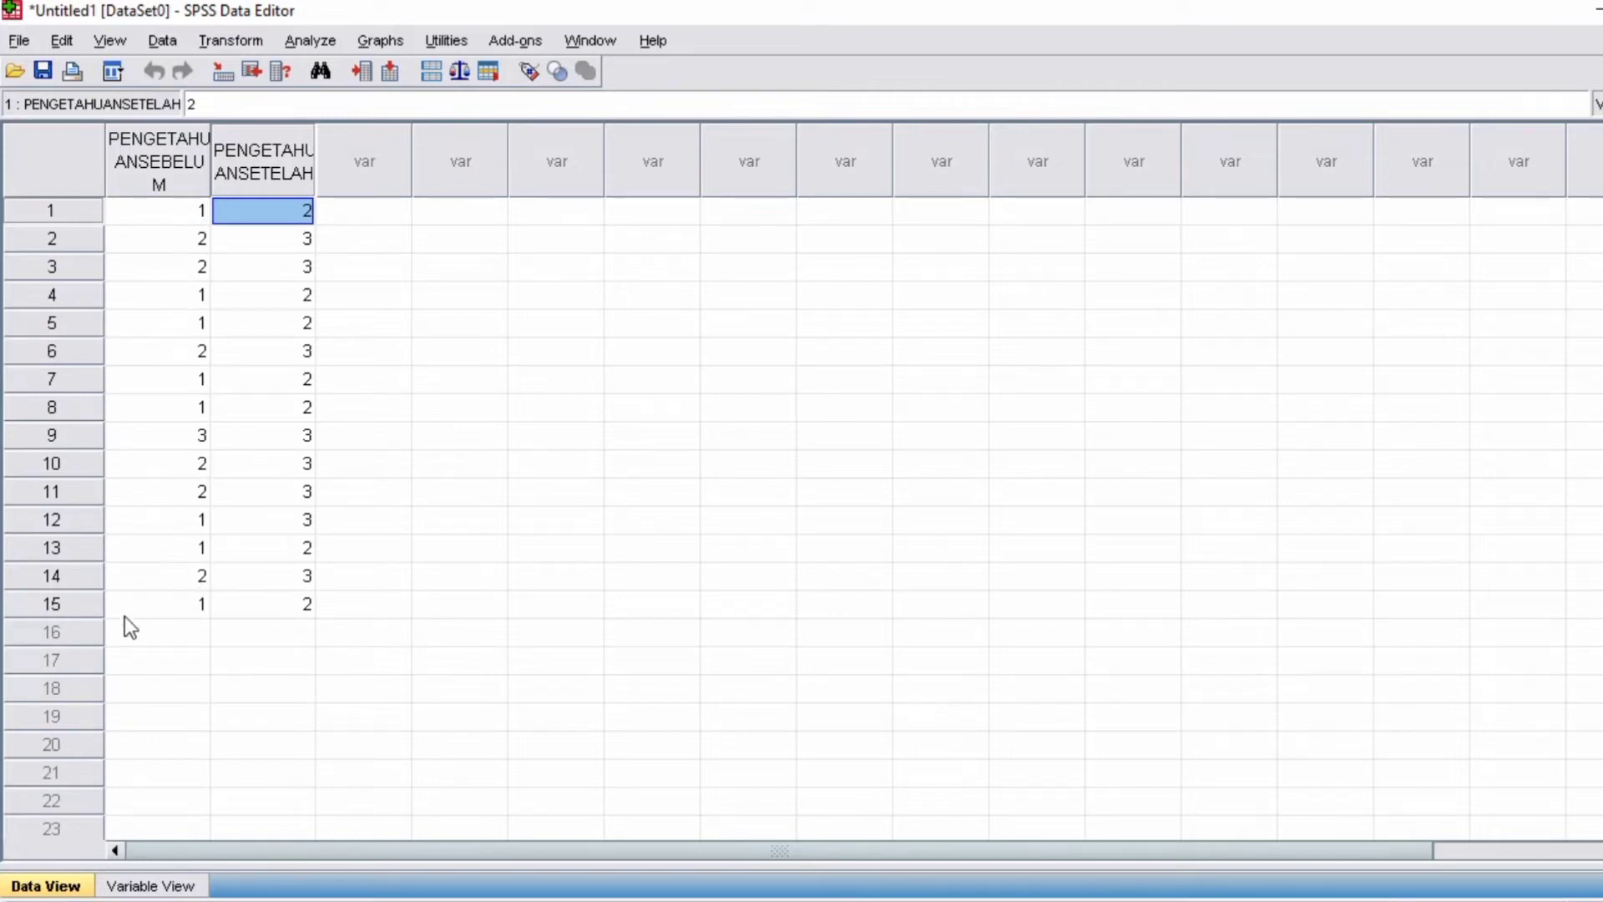
{"action": "left_click", "coordinate": [44, 605]}
{"action": "left_click", "coordinate": [274, 215]}
{"action": "left_click", "coordinate": [6, 603]}
{"action": "left_click", "coordinate": [420, 609]}
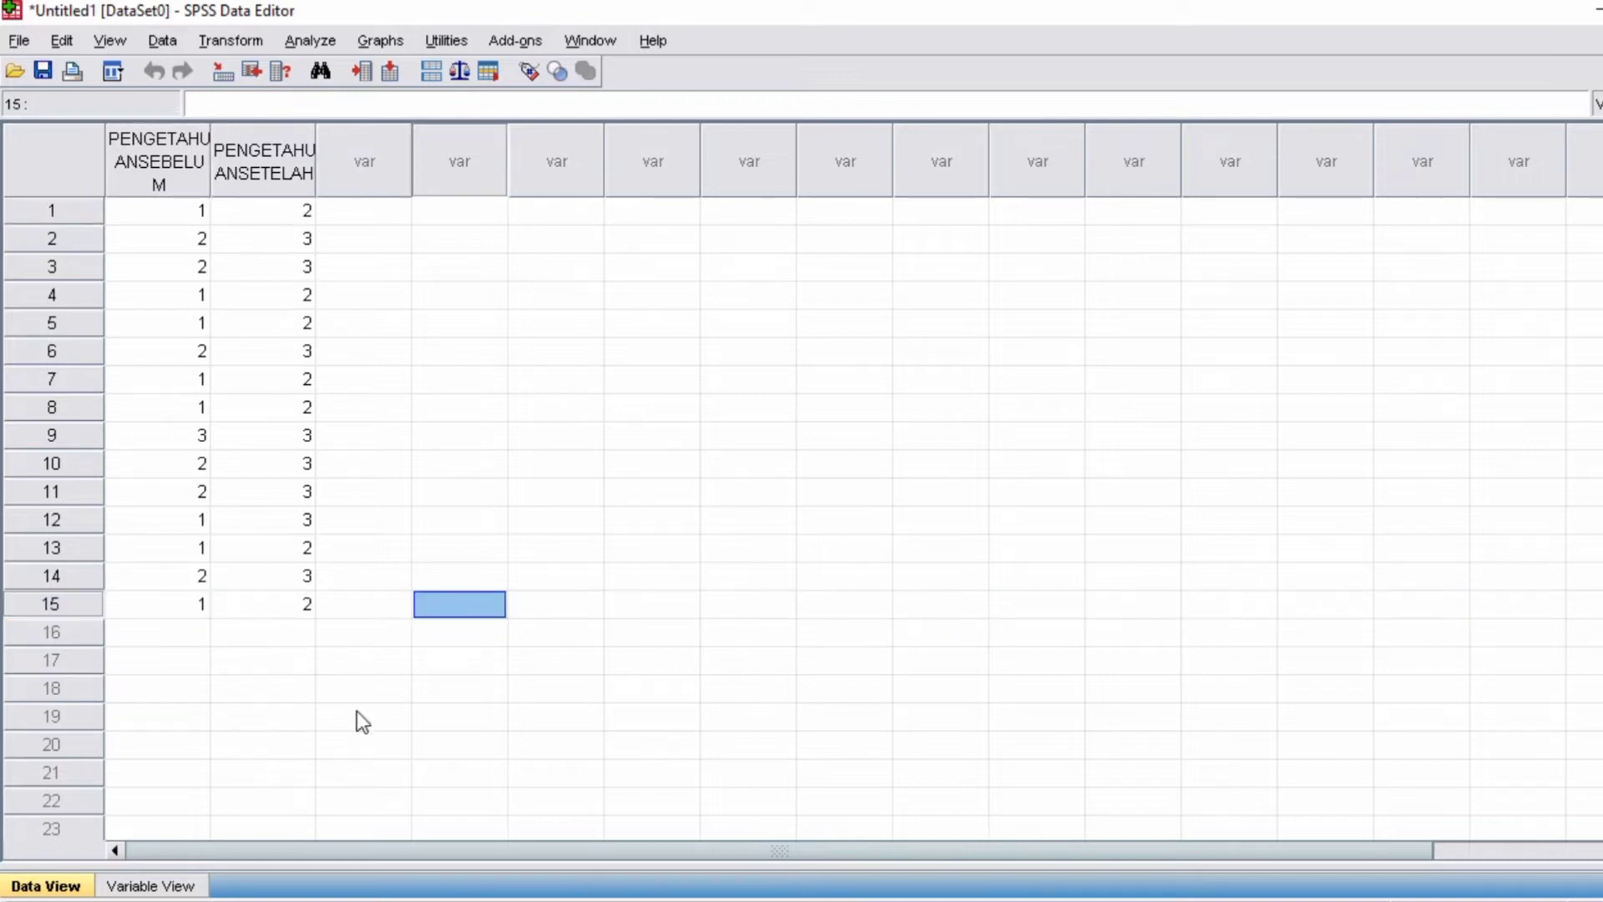
Show the variable definitions and set up a Crosstabs with PENGETAHUAN SEBELUM INTERVENSI as row and PENGETAHUAN SETELAH INTERVENSI as column variable.
{"action": "left_click", "coordinate": [164, 886]}
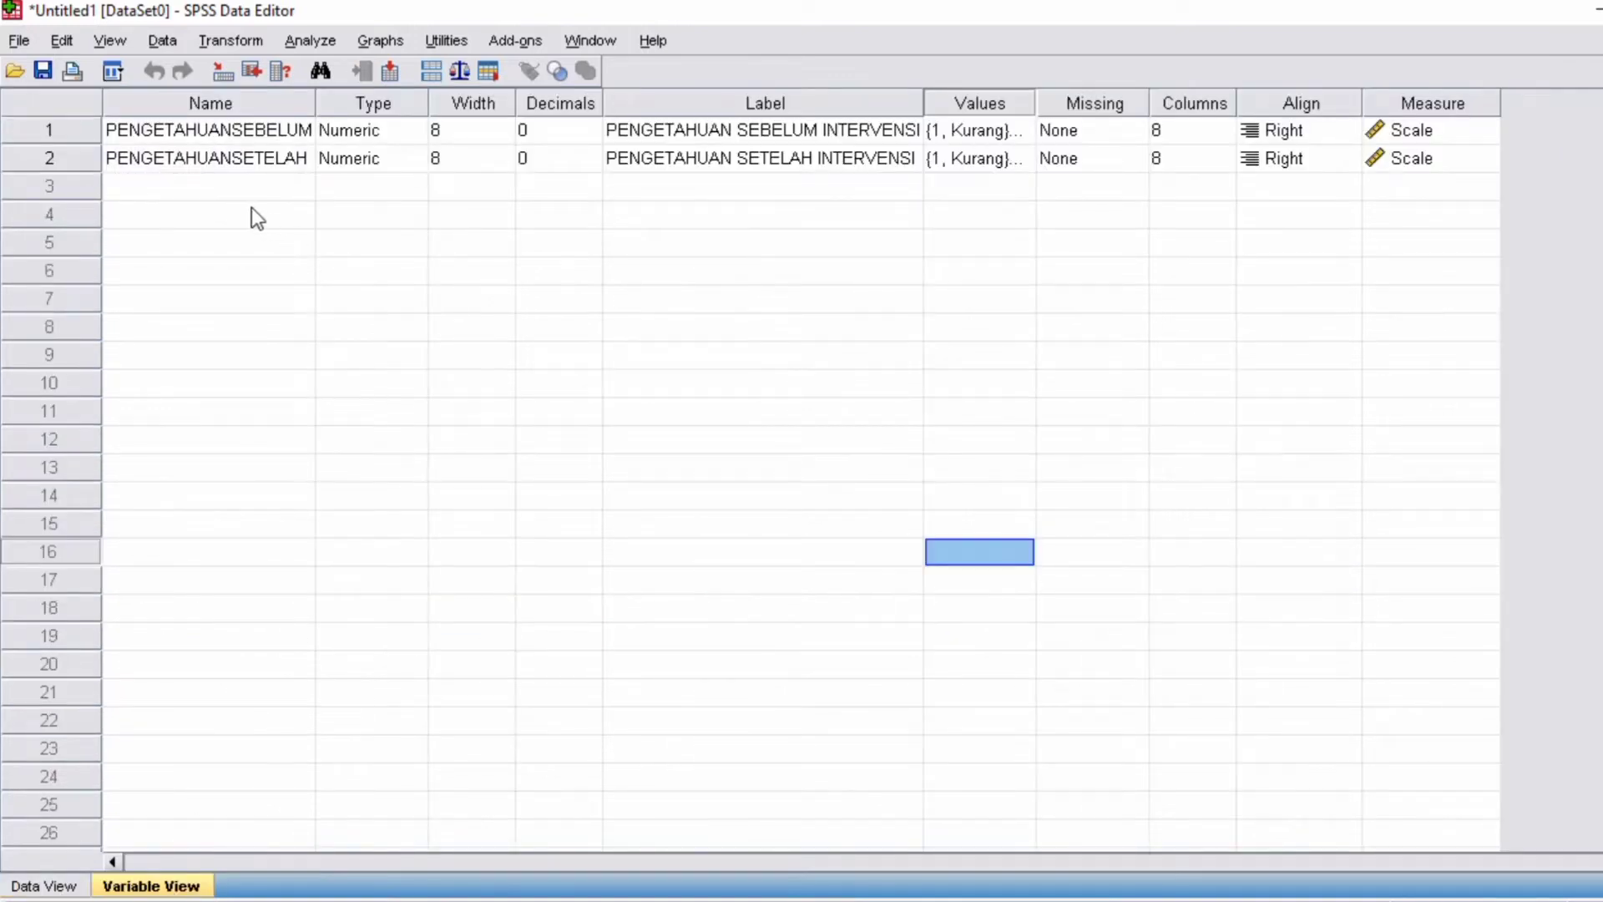
{"action": "left_click", "coordinate": [193, 193]}
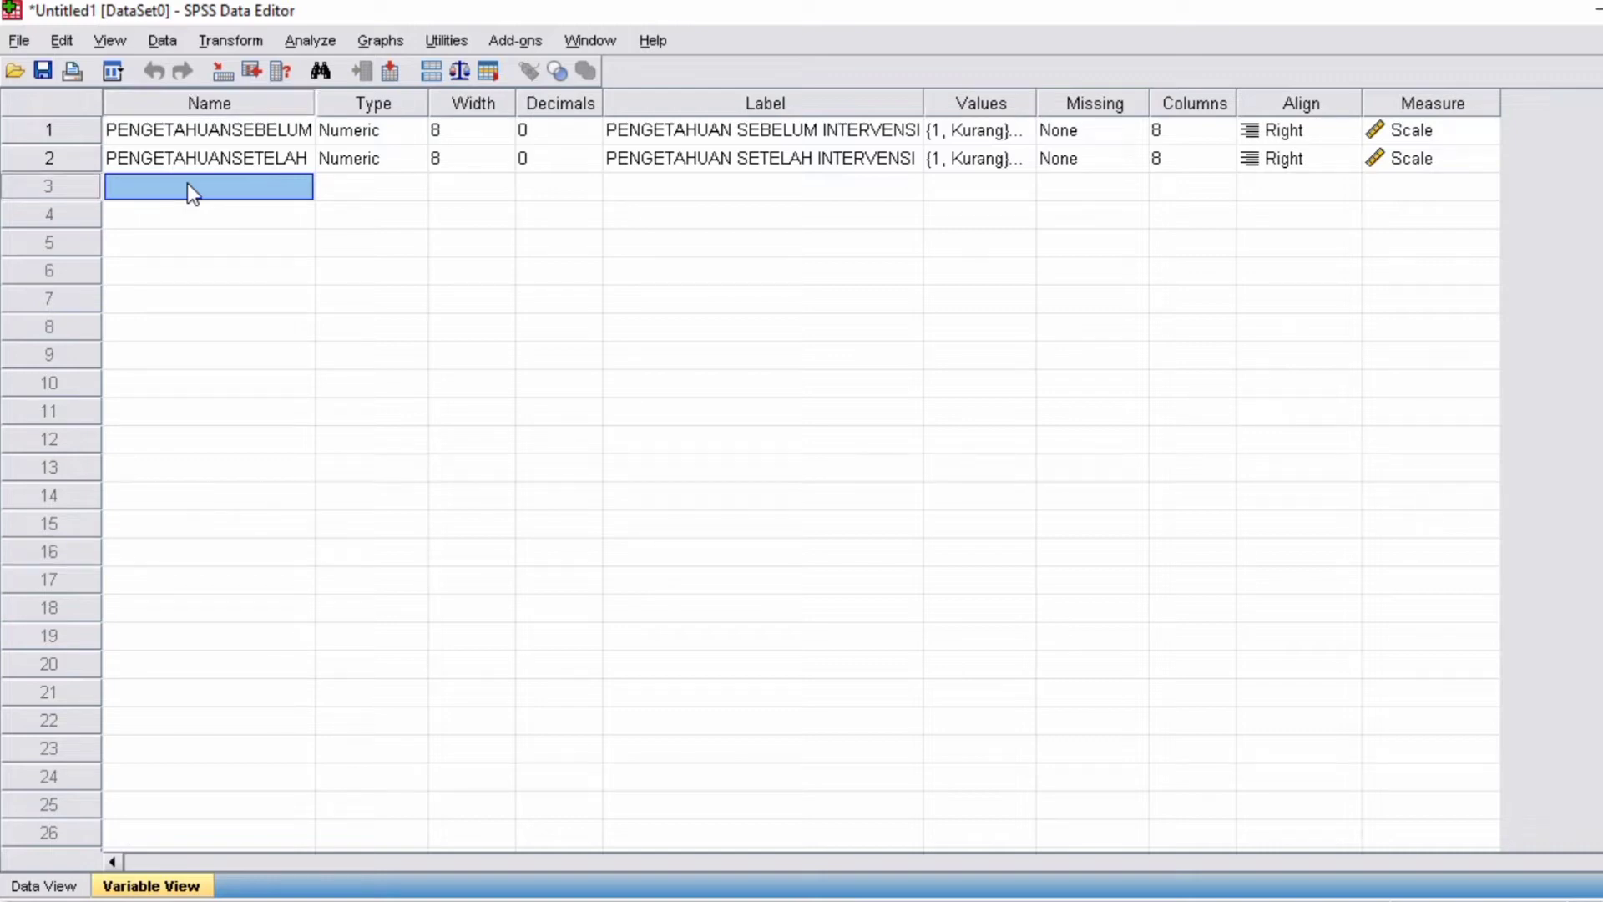
{"action": "left_click", "coordinate": [302, 40]}
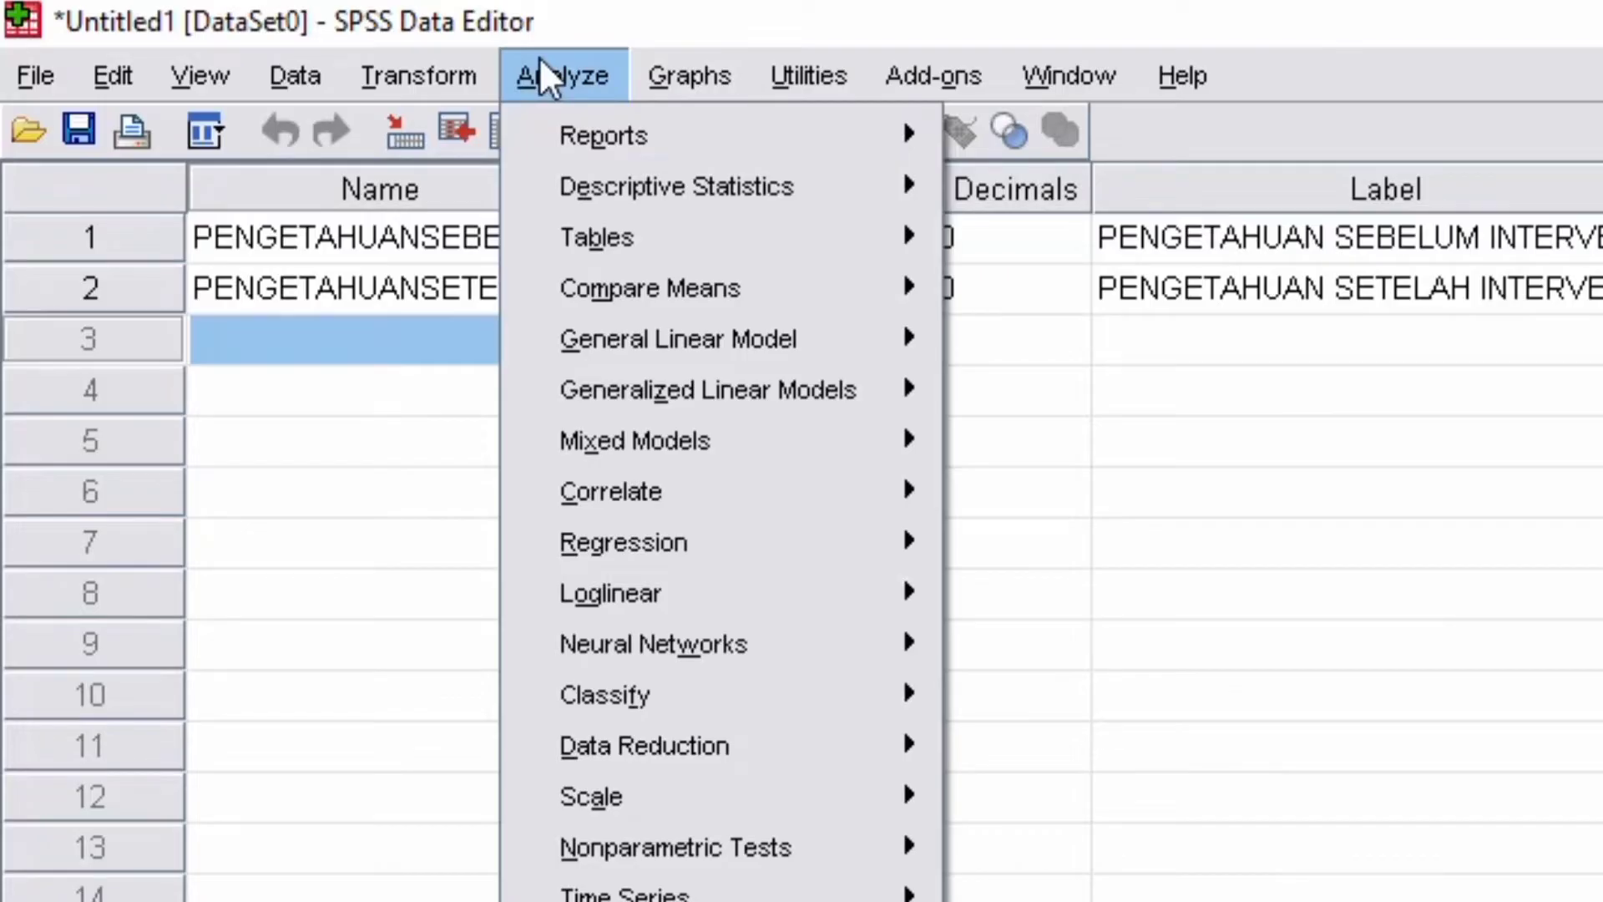
{"action": "mouse_move", "coordinate": [913, 197]}
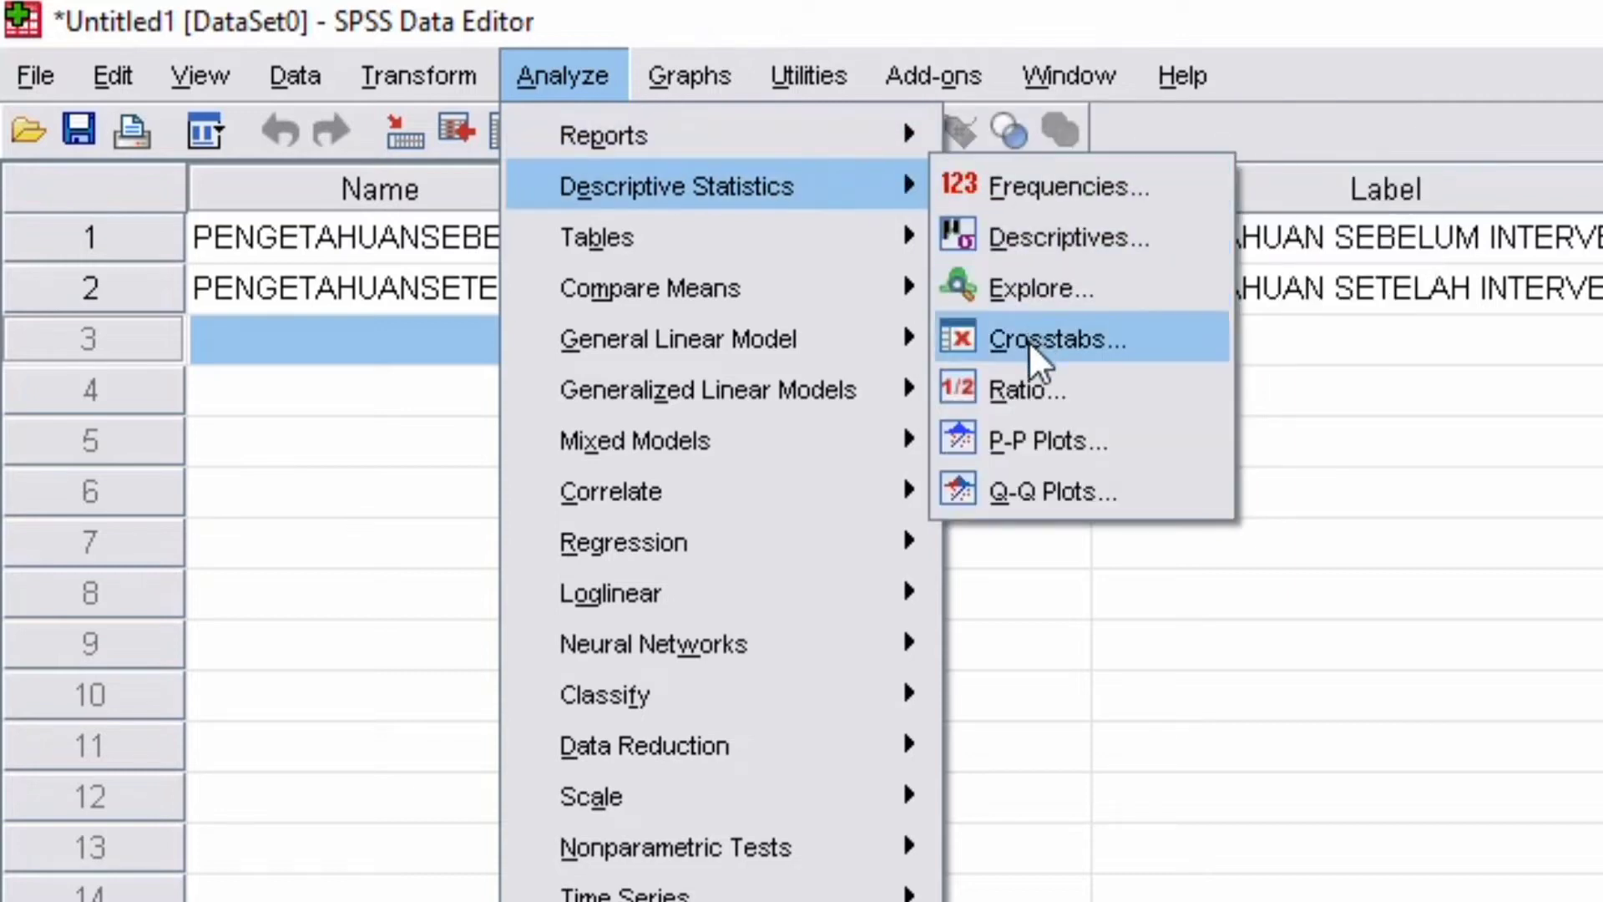
{"action": "left_click", "coordinate": [1028, 341]}
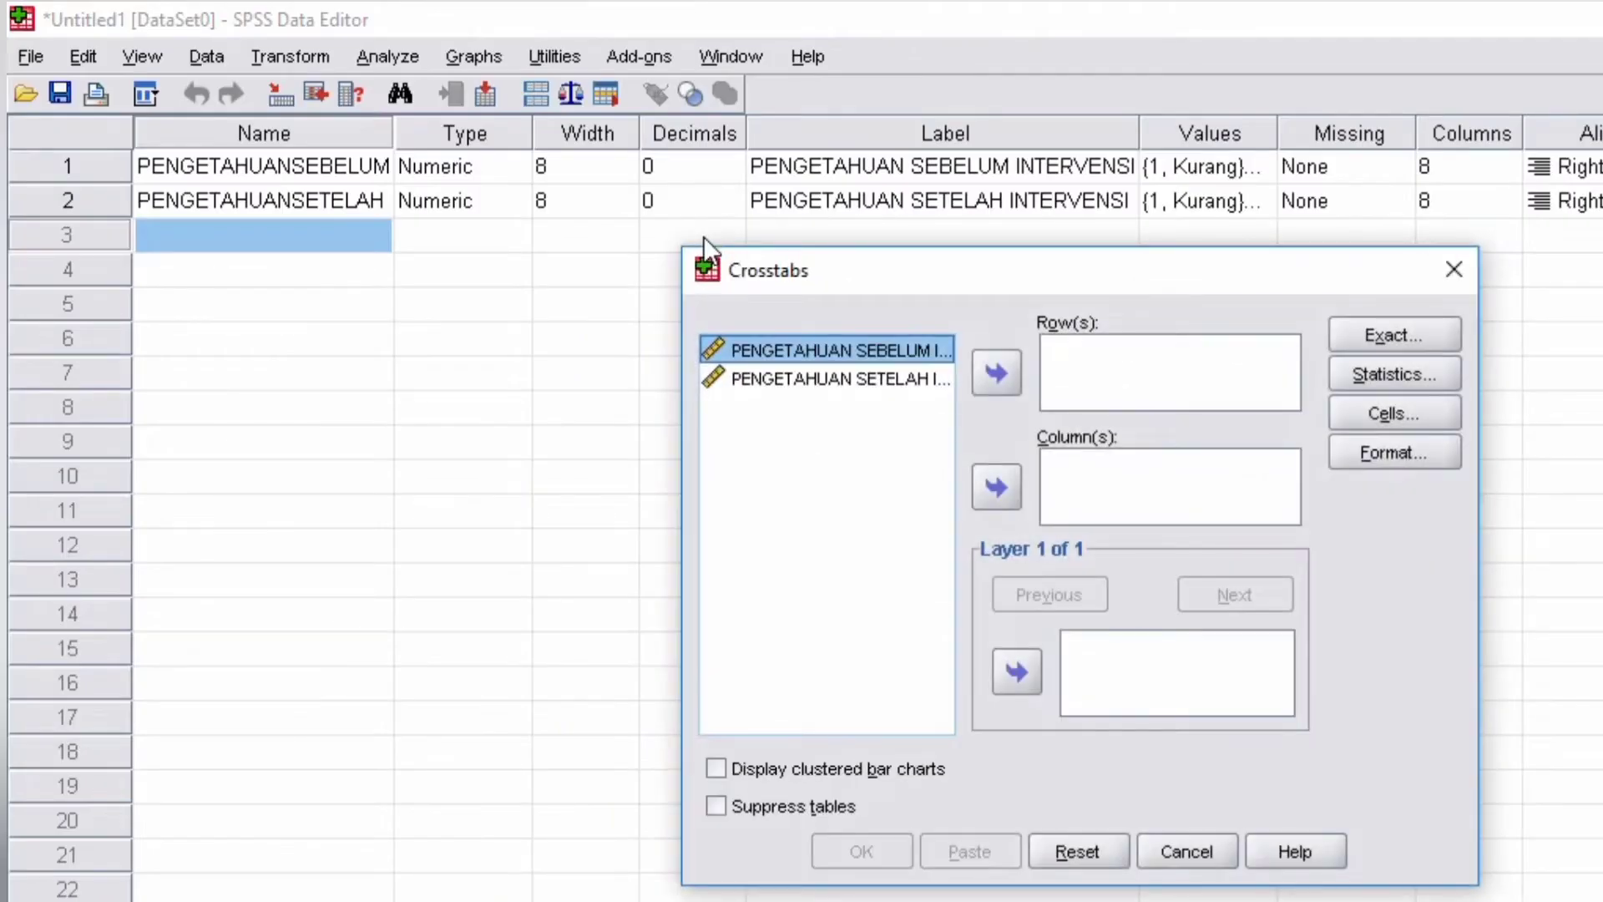
{"action": "left_click", "coordinate": [995, 372]}
{"action": "left_click", "coordinate": [875, 348]}
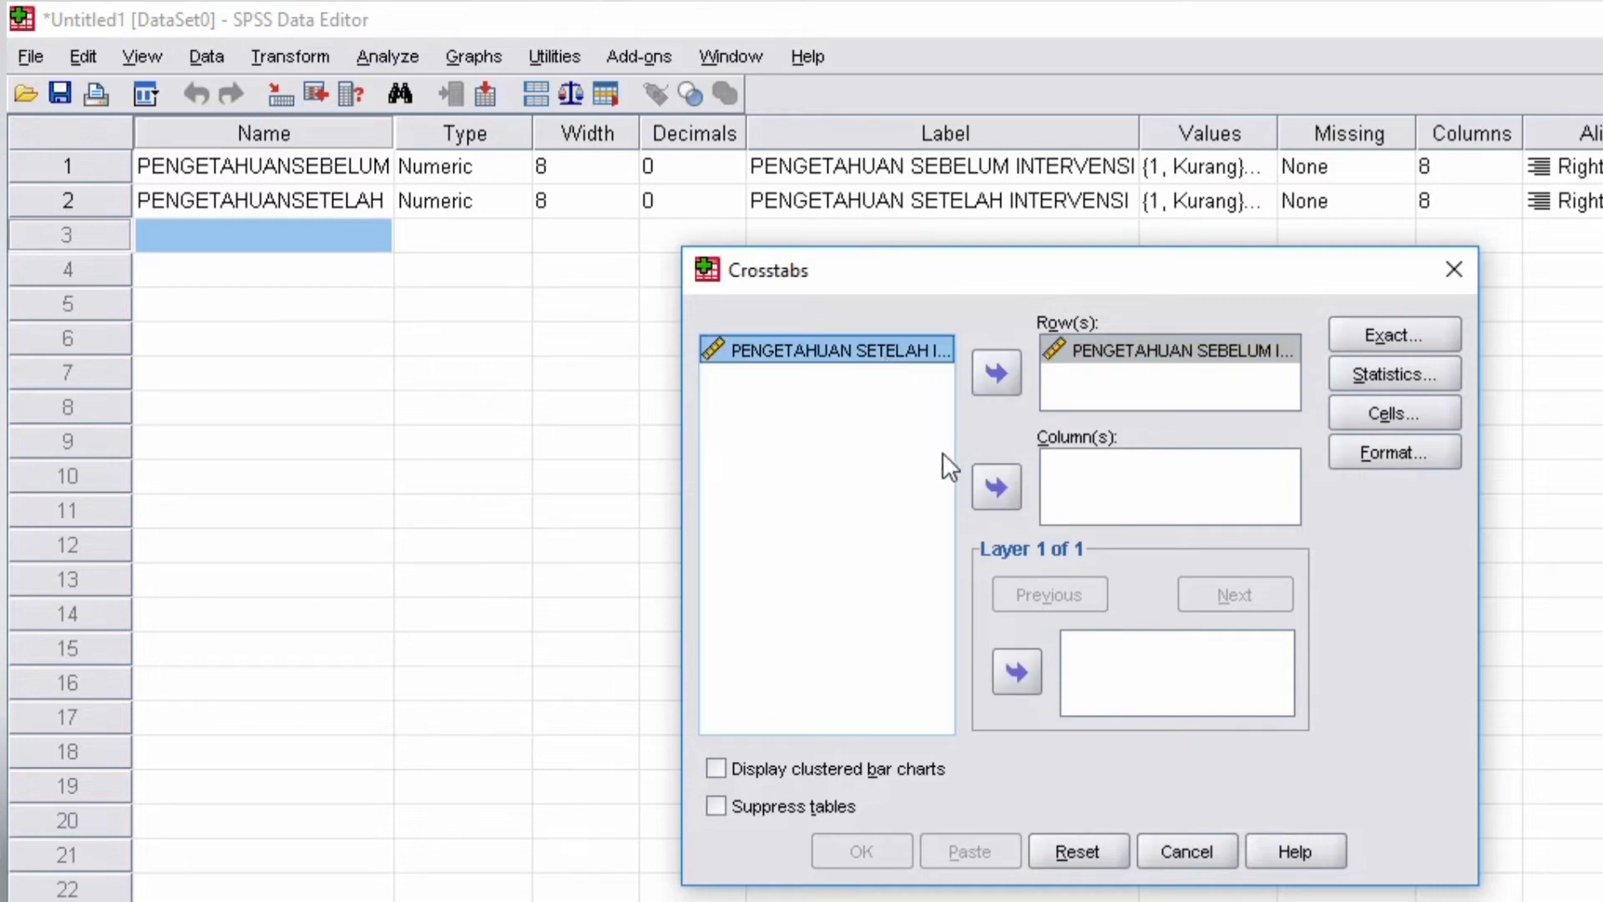
{"action": "left_click", "coordinate": [993, 486]}
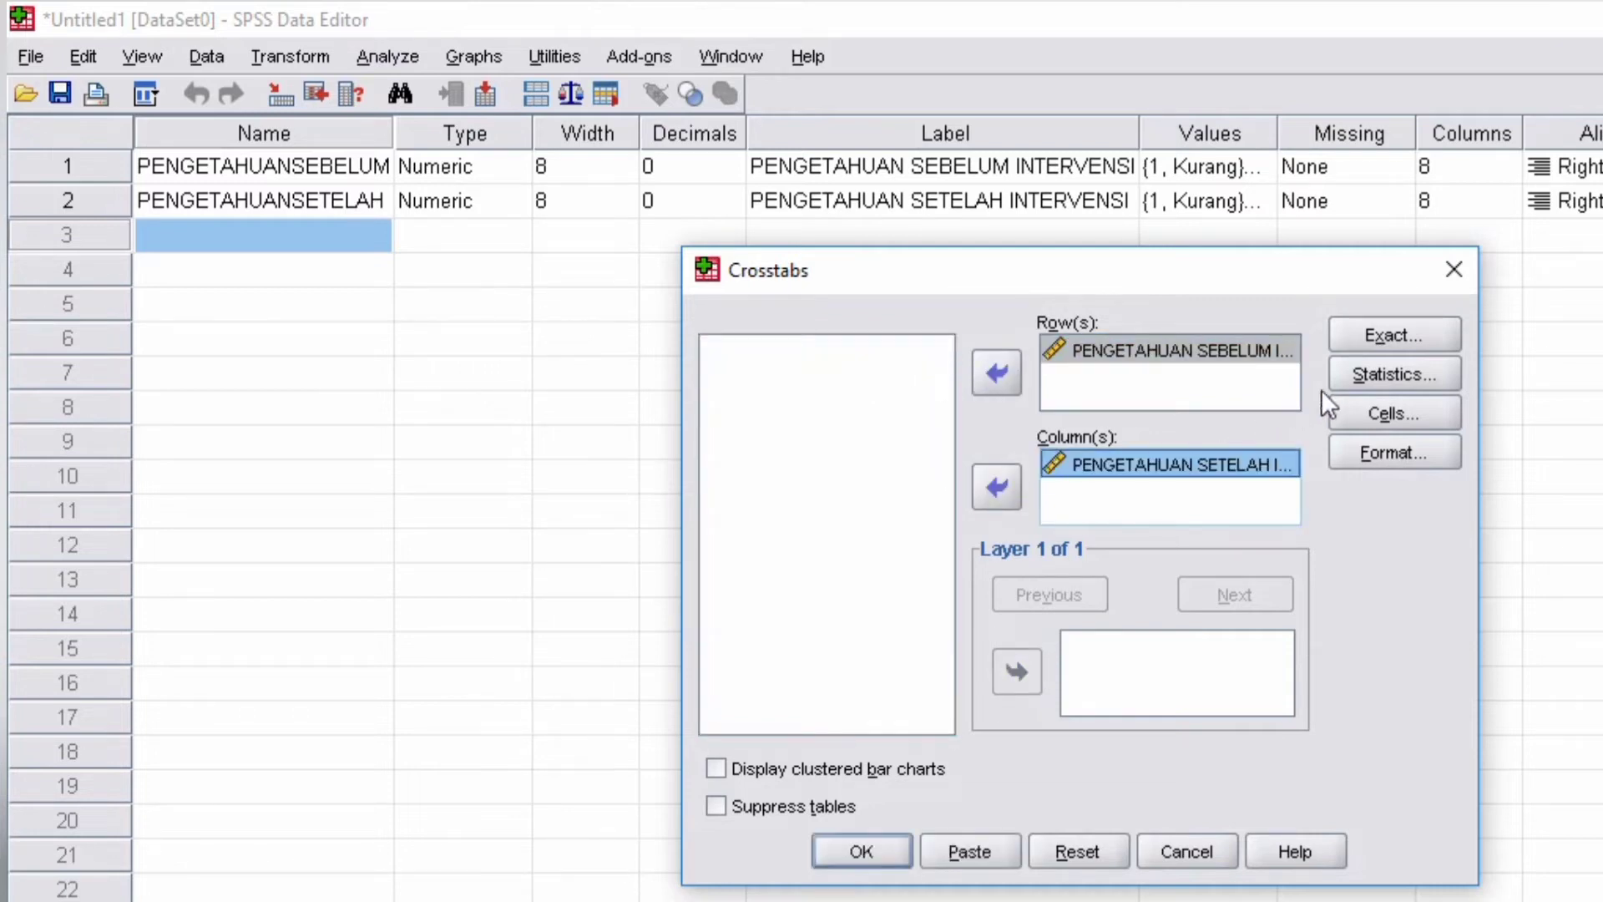
Add total percentages to the Crosstabs cell display and run the analysis.
{"action": "left_click", "coordinate": [1372, 411]}
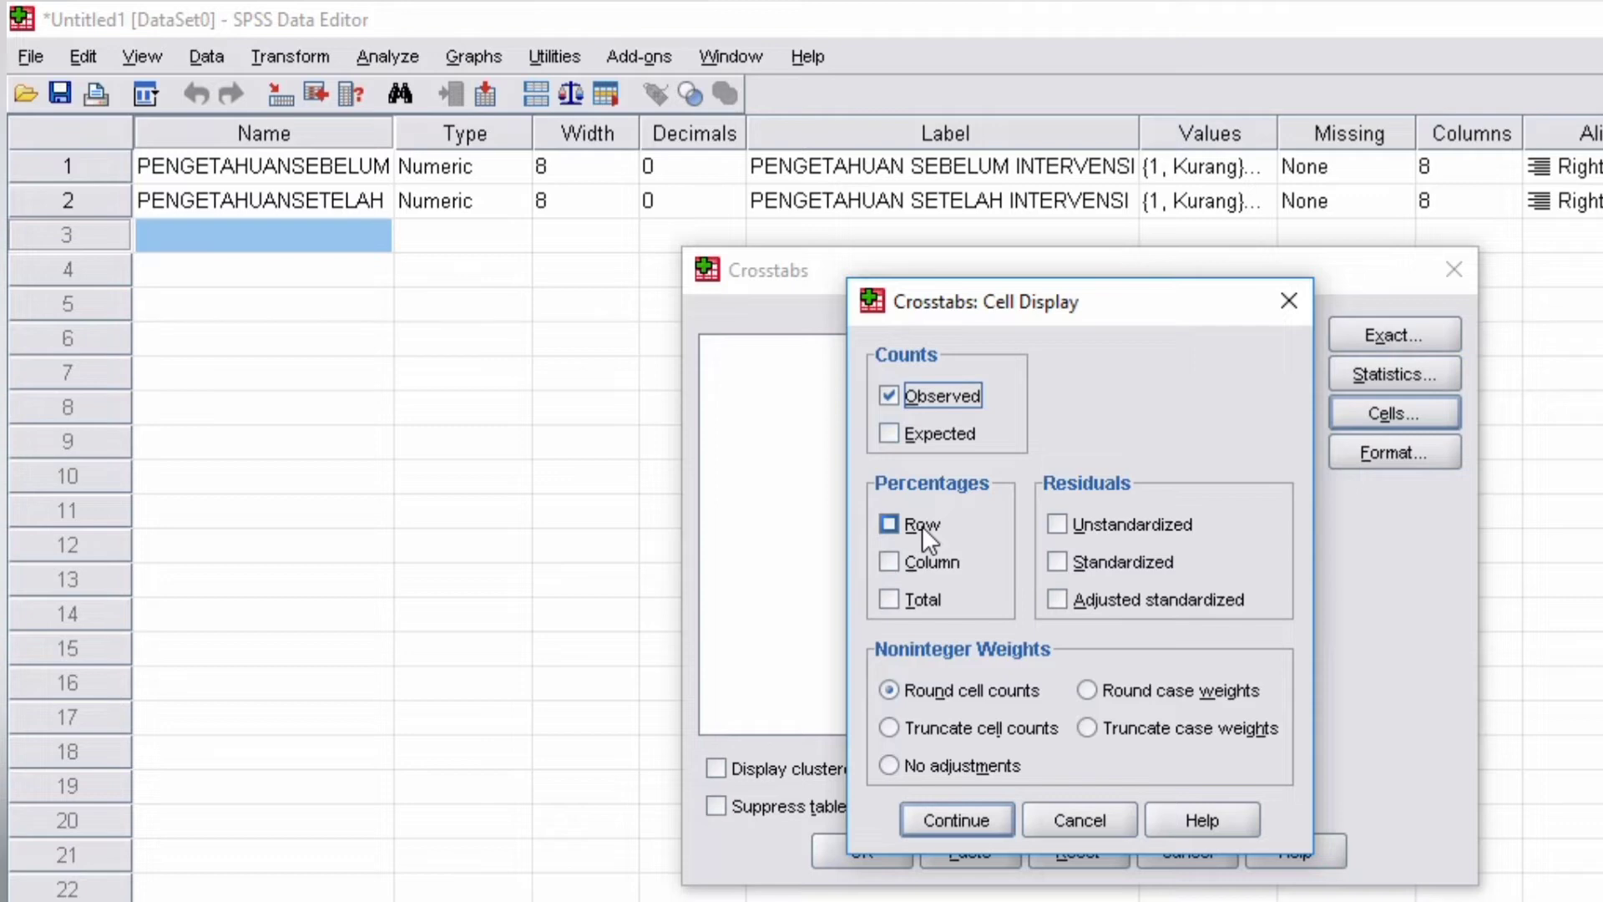
{"action": "left_click", "coordinate": [916, 599]}
{"action": "left_click", "coordinate": [959, 820]}
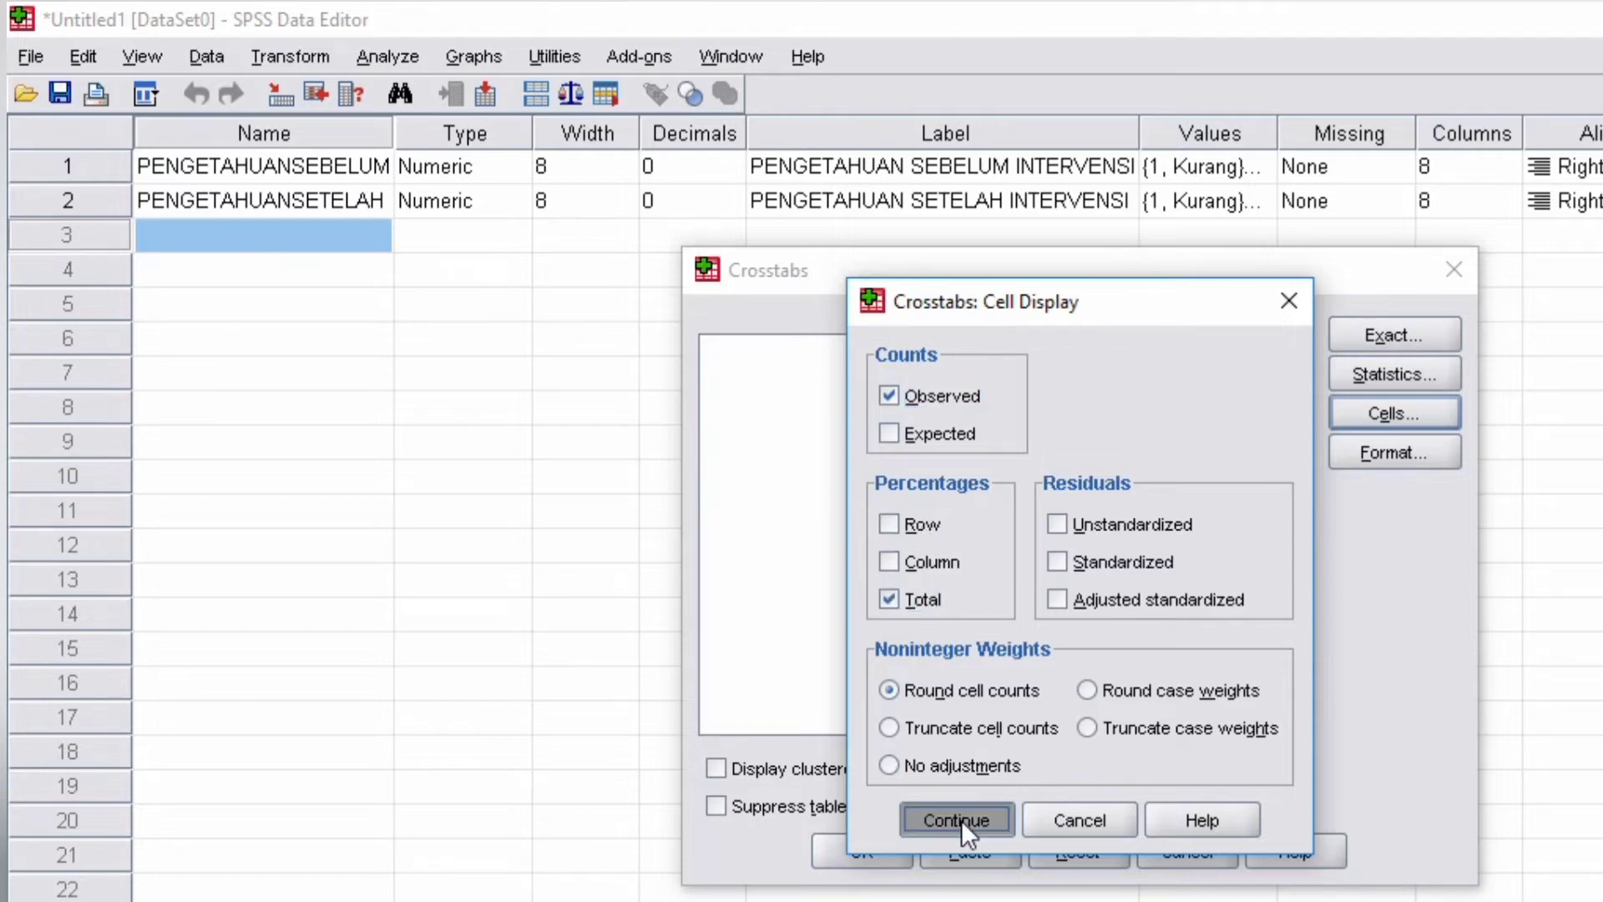
{"action": "left_click", "coordinate": [867, 856]}
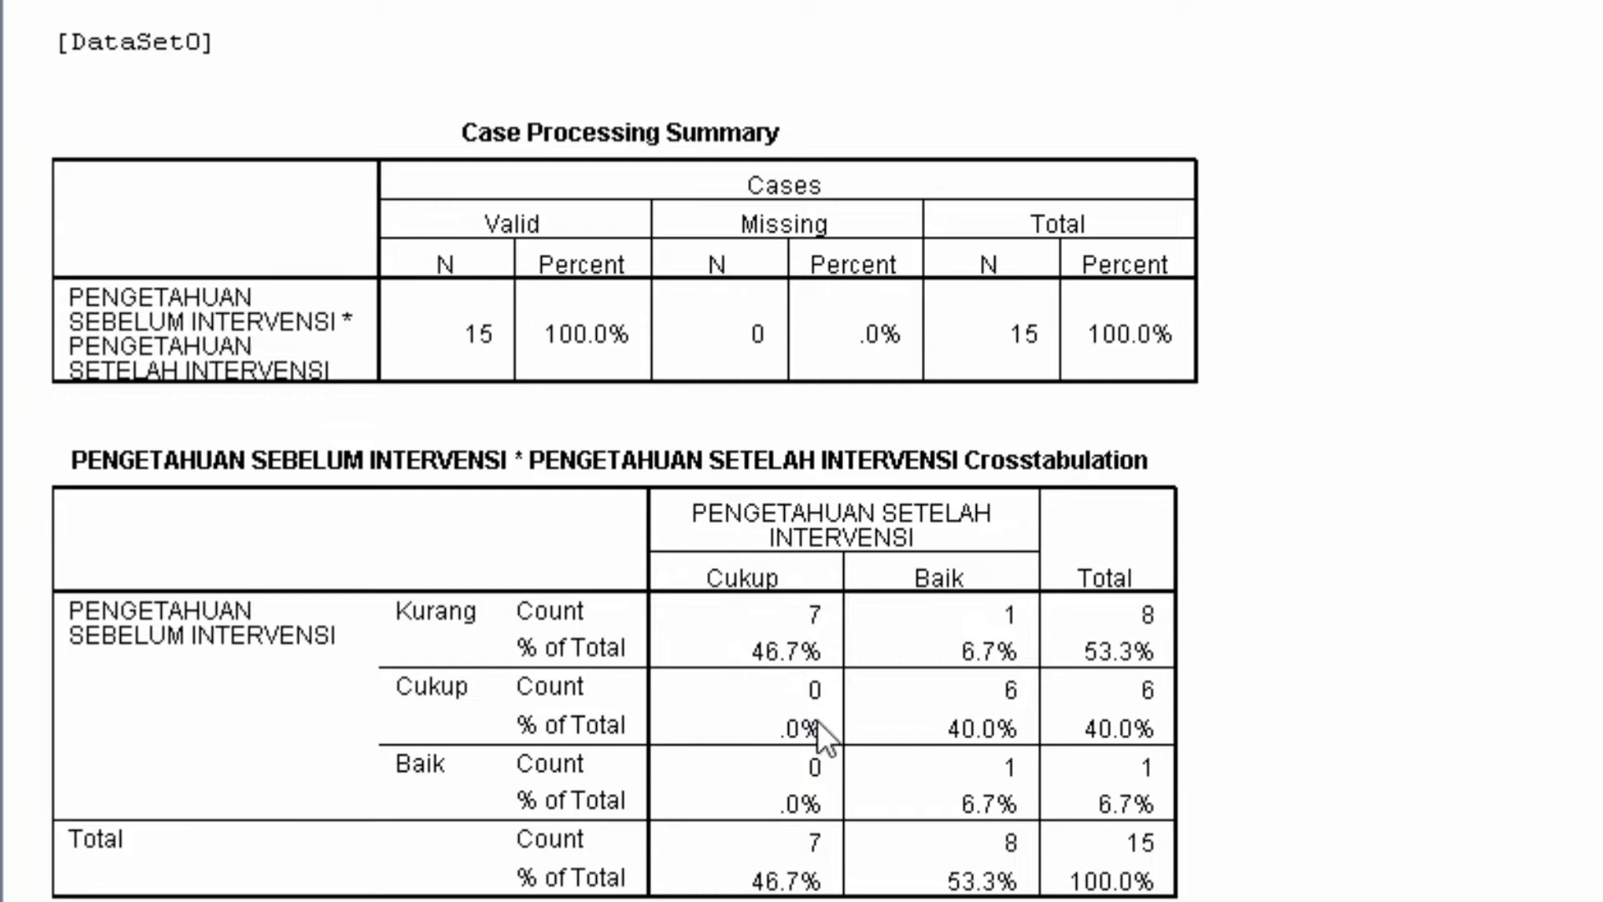
Select the log, Crosstabs title, active dataset line and Case Processing Summary together in the output and copy them.
{"action": "scroll", "coordinate": [389, 301], "scroll_direction": "up", "scroll_amount": 3}
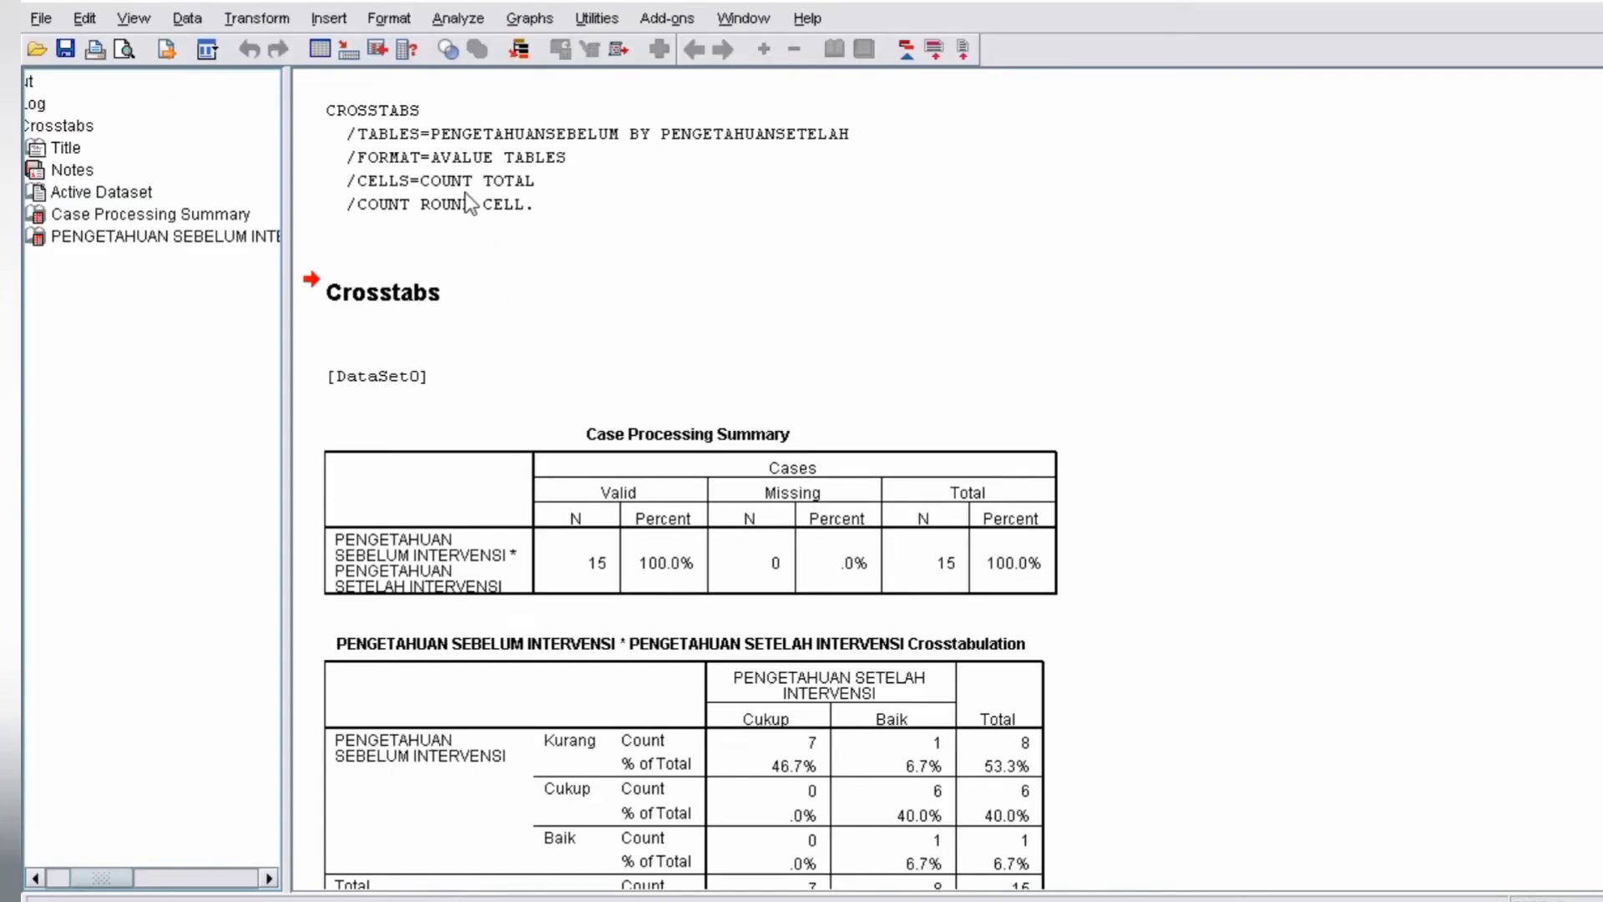
{"action": "left_click", "coordinate": [444, 178]}
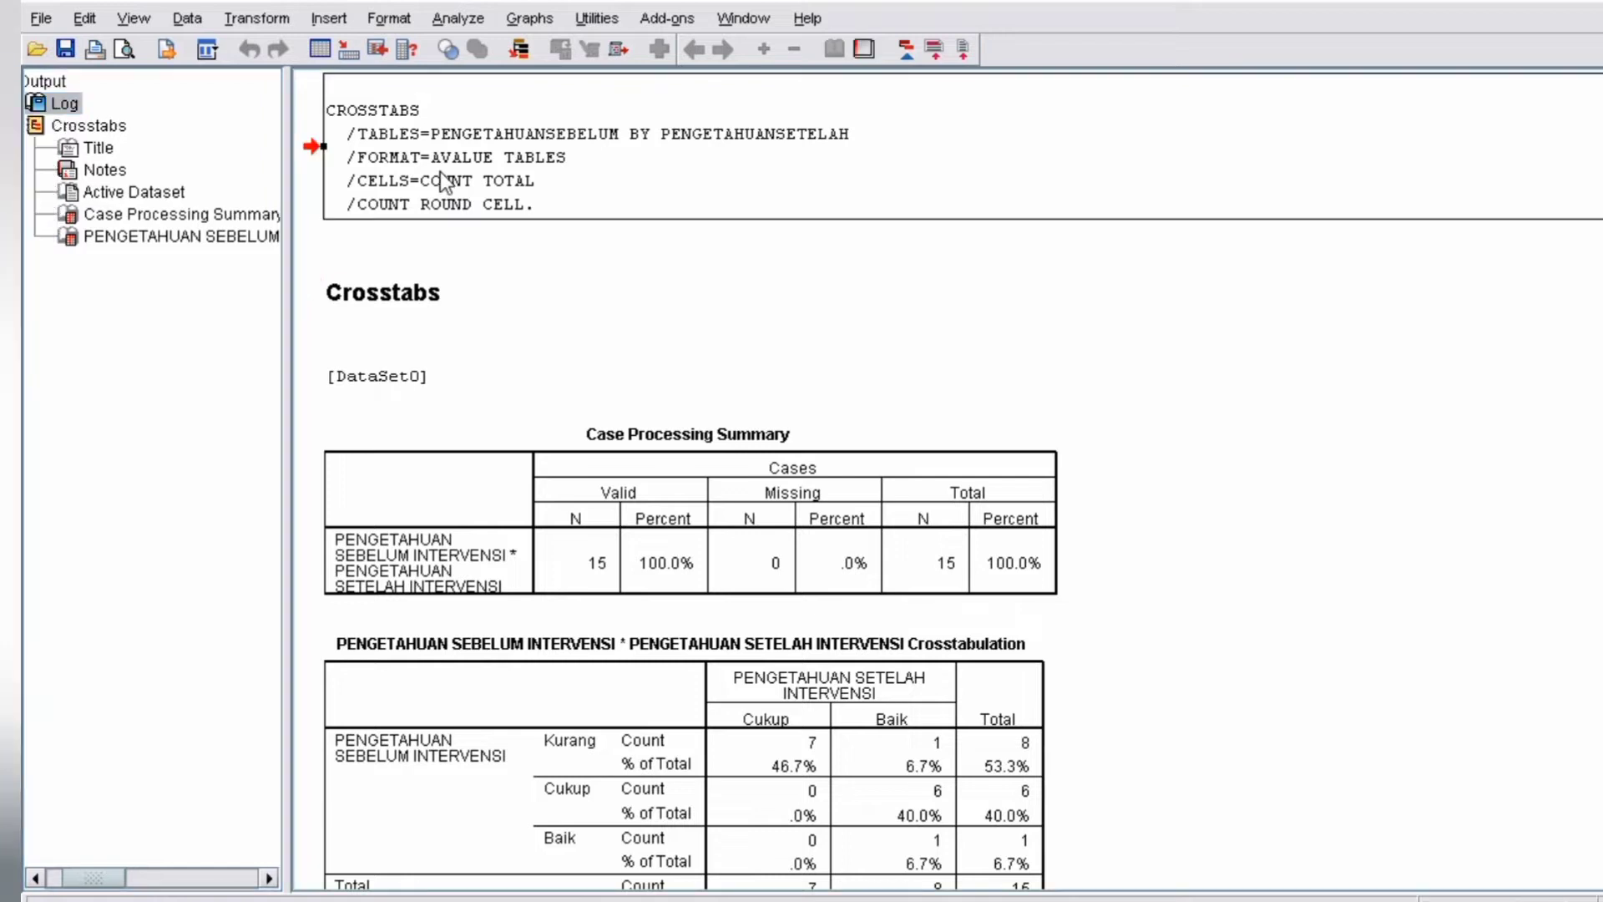
{"action": "left_click", "coordinate": [419, 303]}
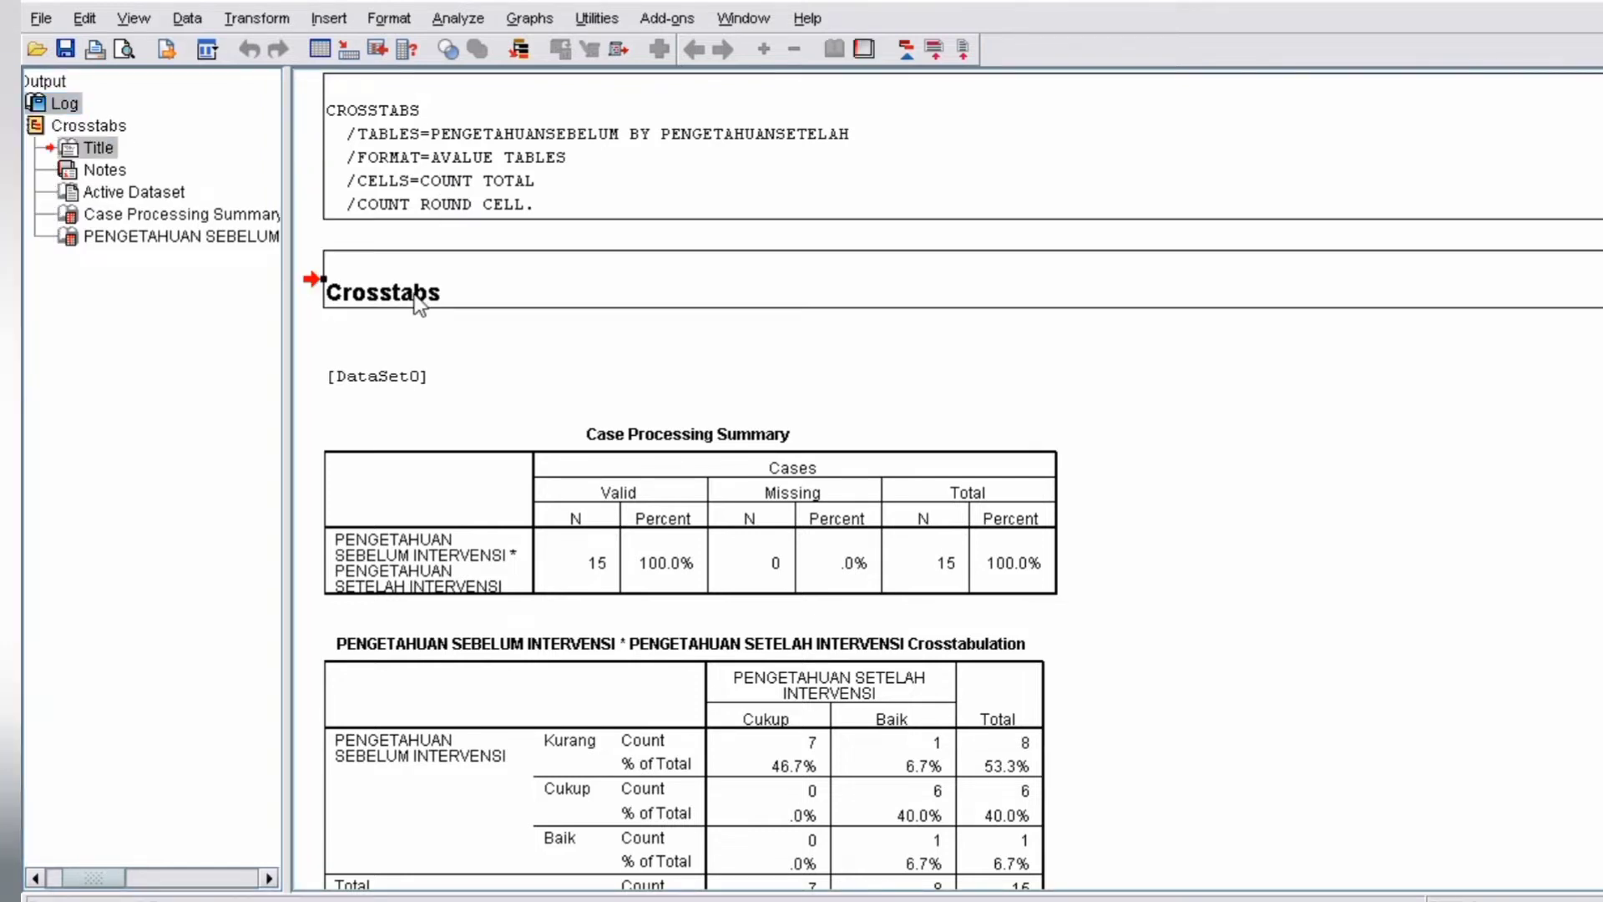
{"action": "left_click", "coordinate": [403, 377]}
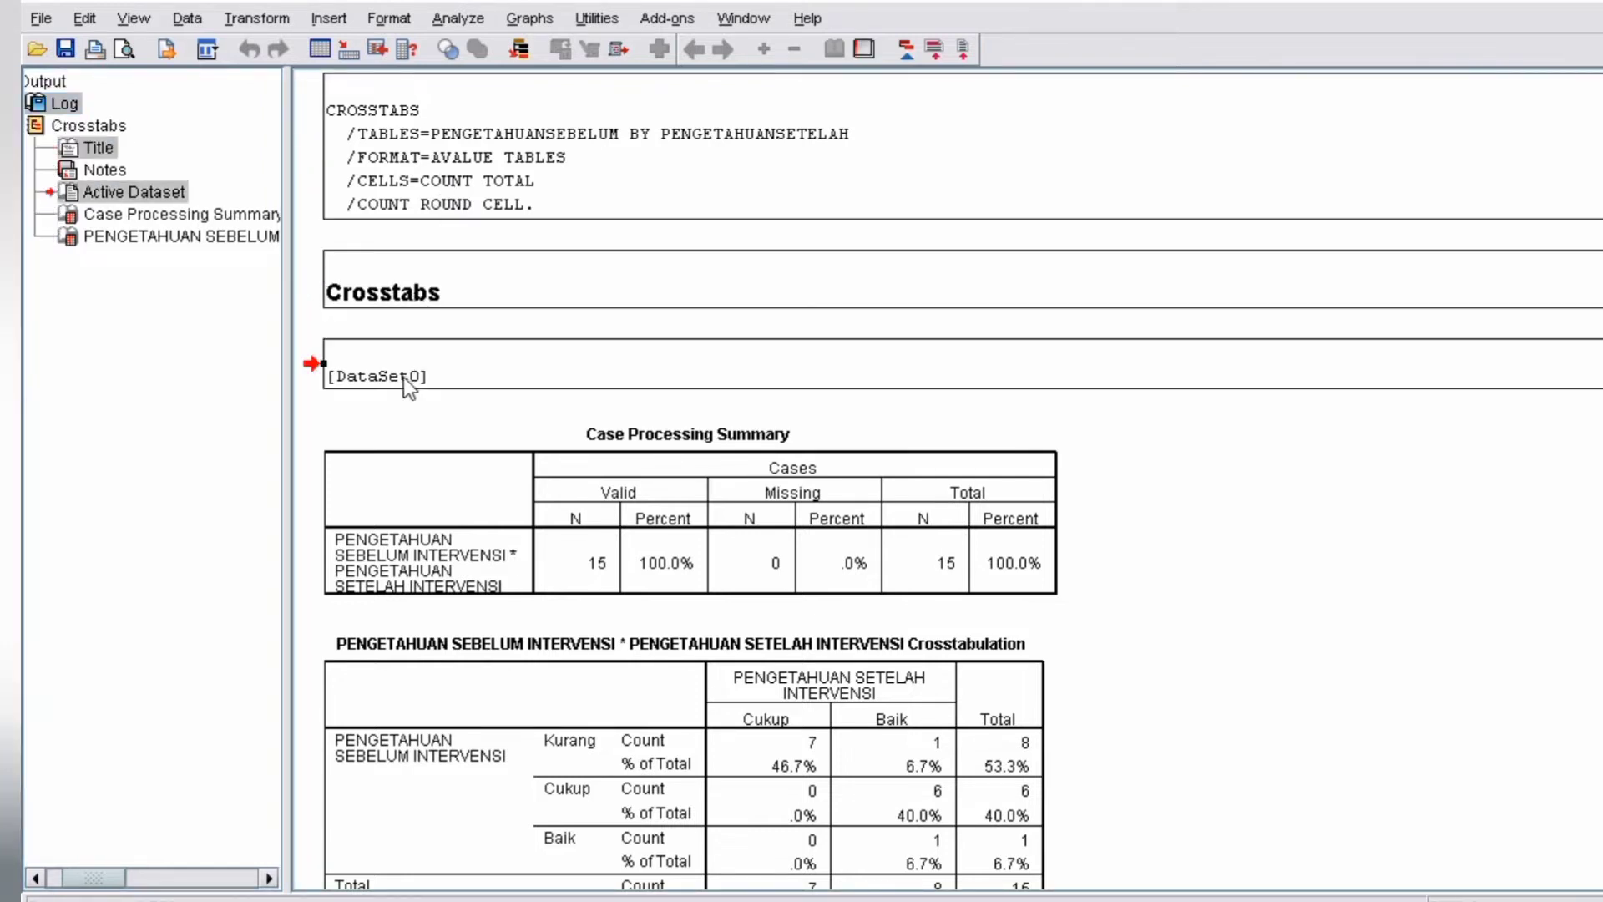
{"action": "left_click", "coordinate": [468, 530]}
{"action": "left_click", "coordinate": [523, 695]}
{"action": "right_click", "coordinate": [523, 695]}
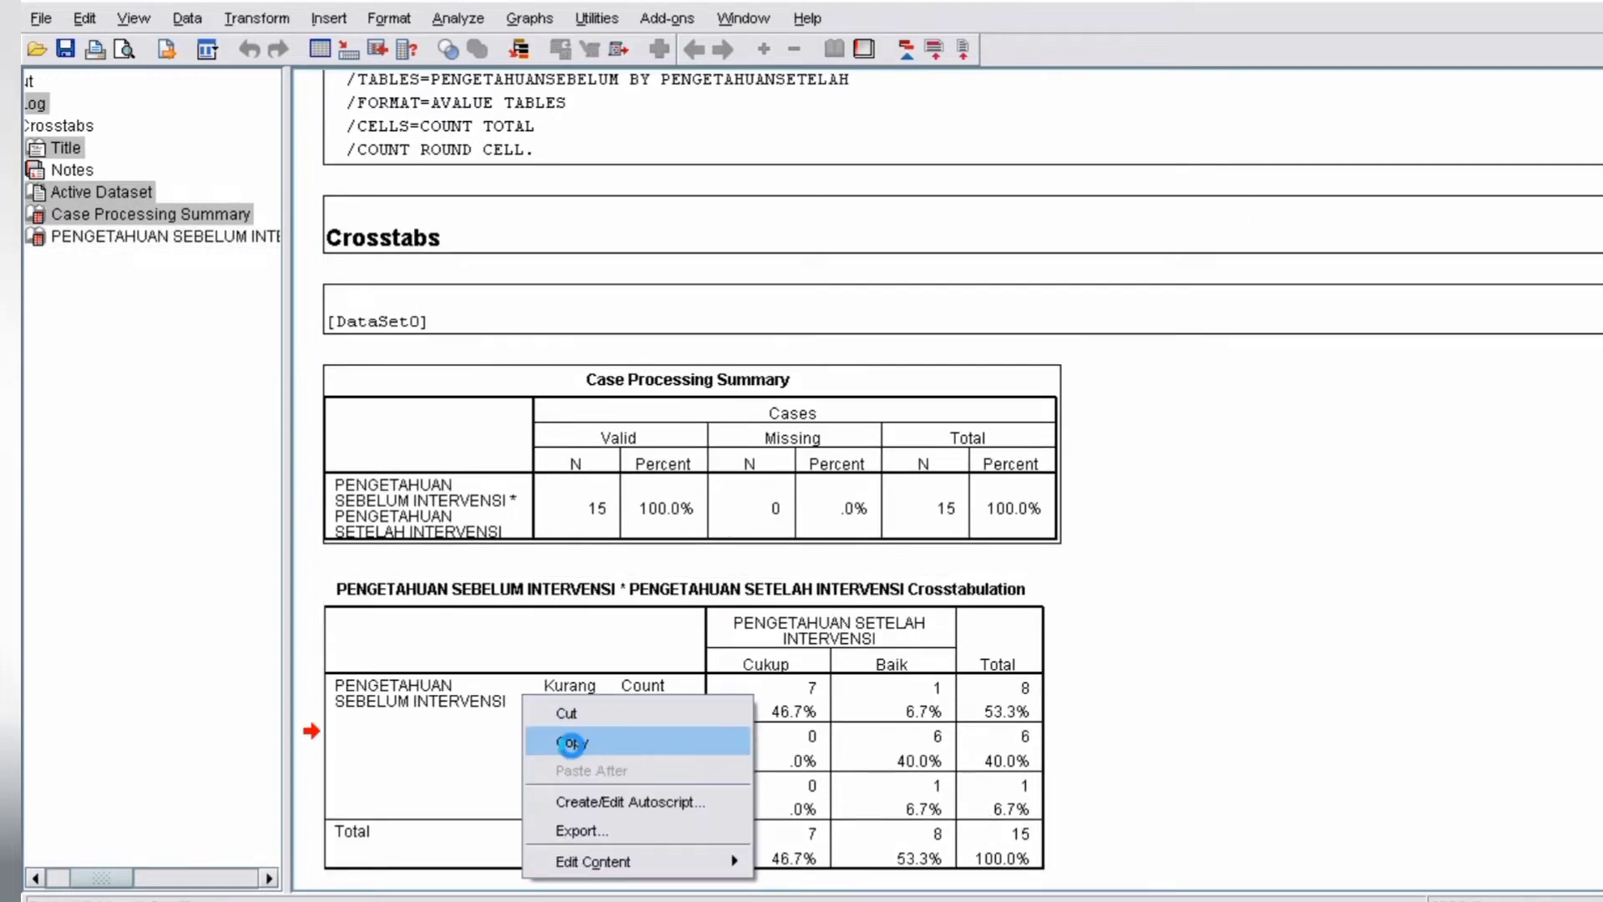
{"action": "left_click", "coordinate": [571, 743]}
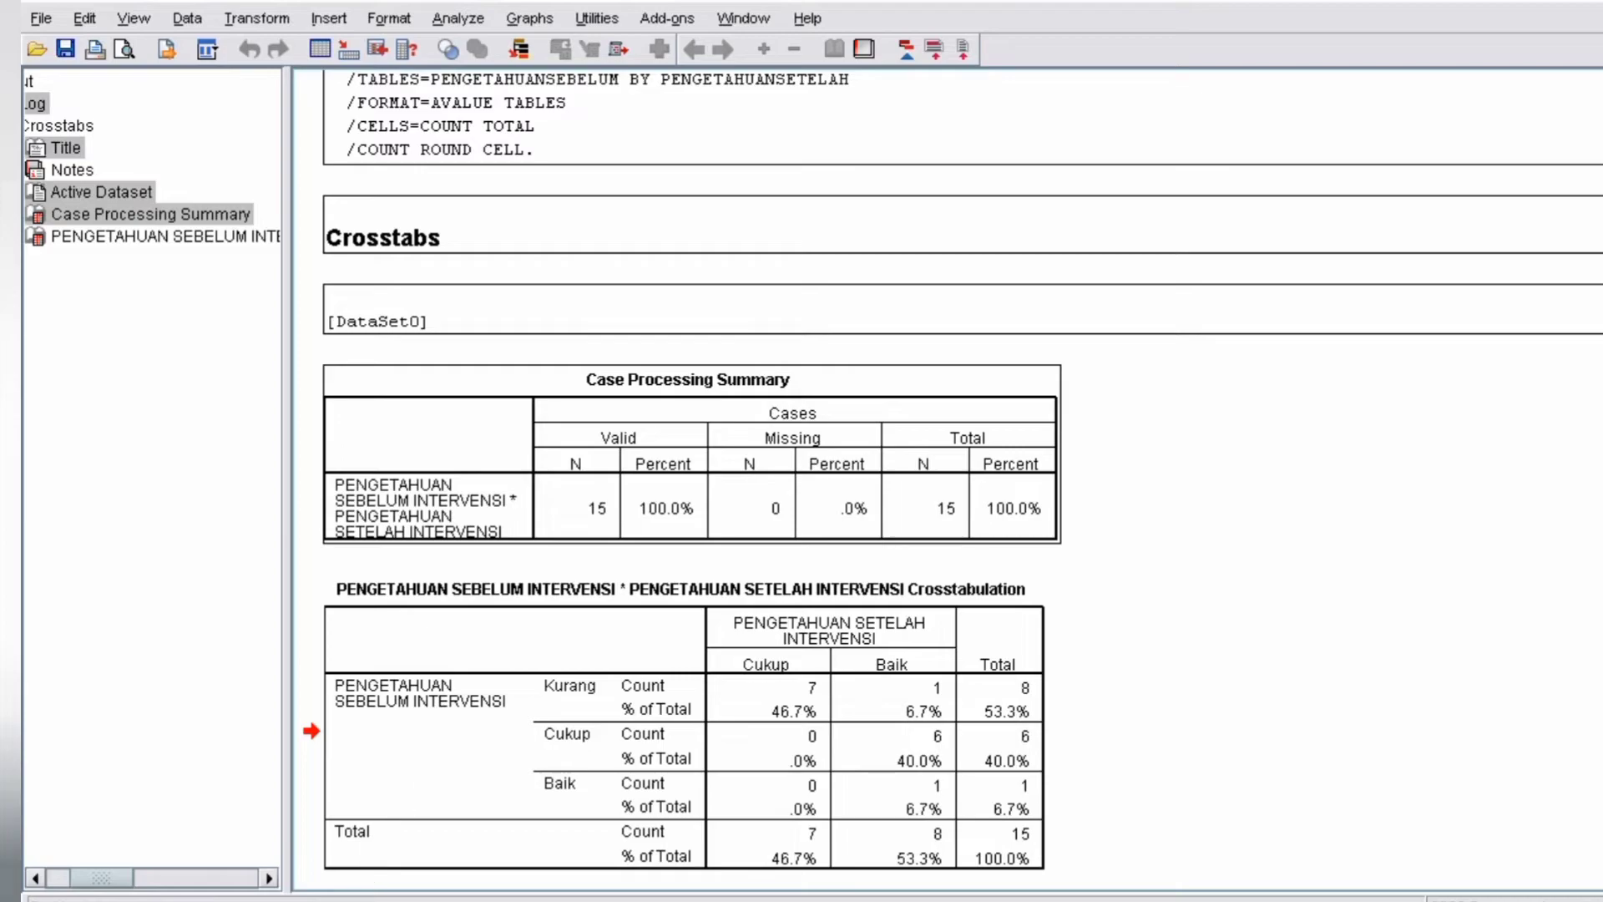
Switch to Word, create a new blank document and paste the copied Crosstabs output into it.
{"action": "key", "text": "alt+Tab"}
{"action": "left_click", "coordinate": [48, 12]}
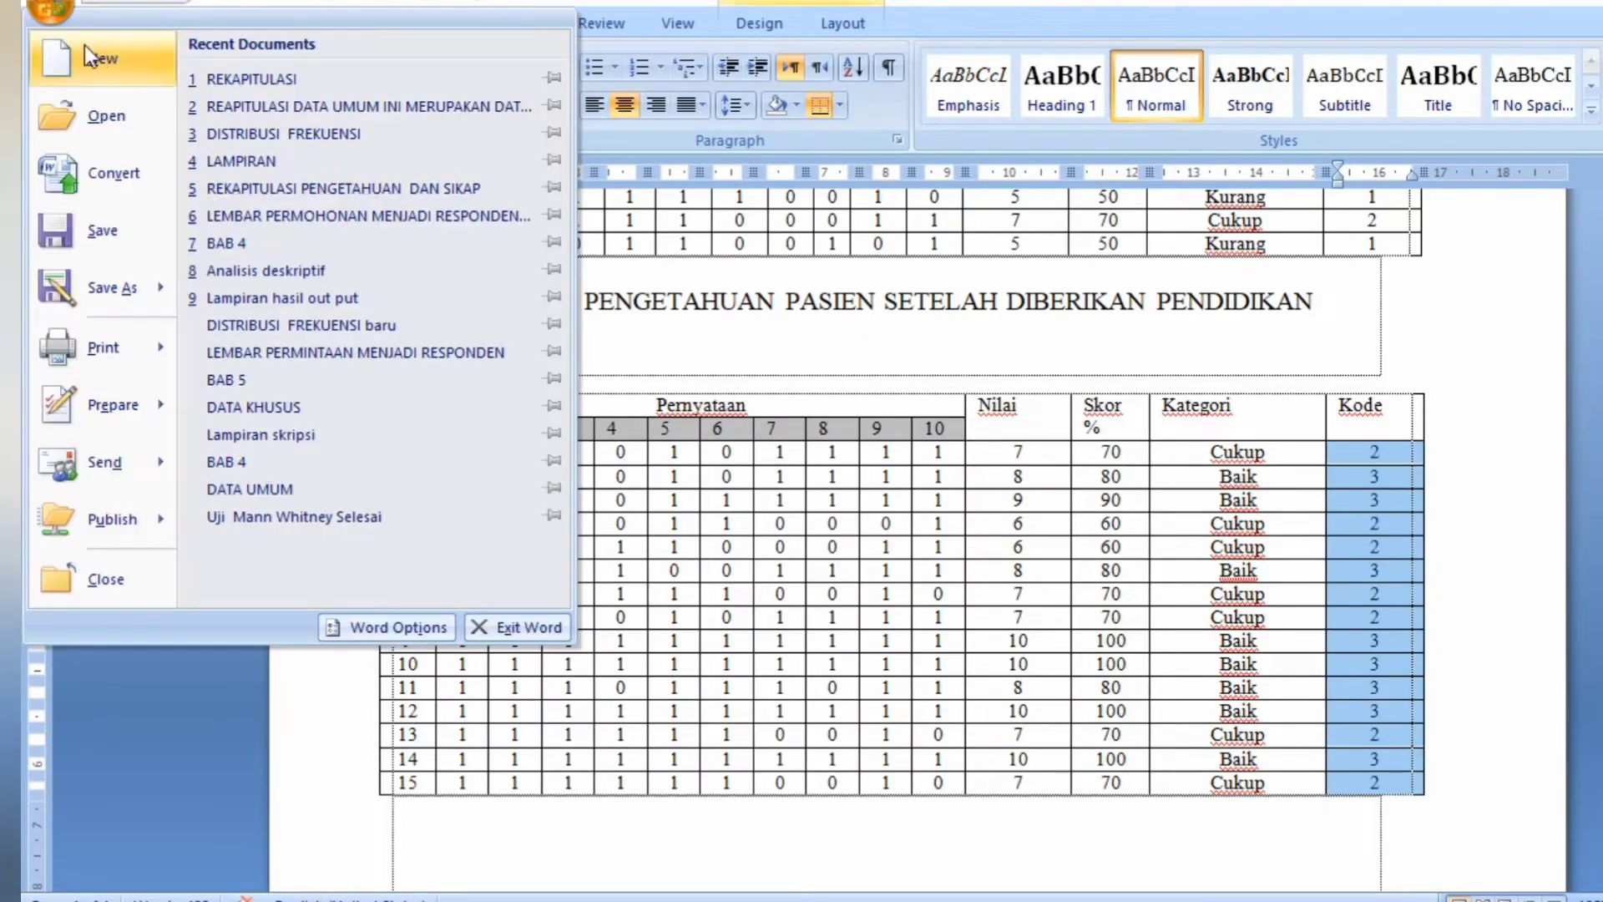
{"action": "left_click", "coordinate": [97, 57]}
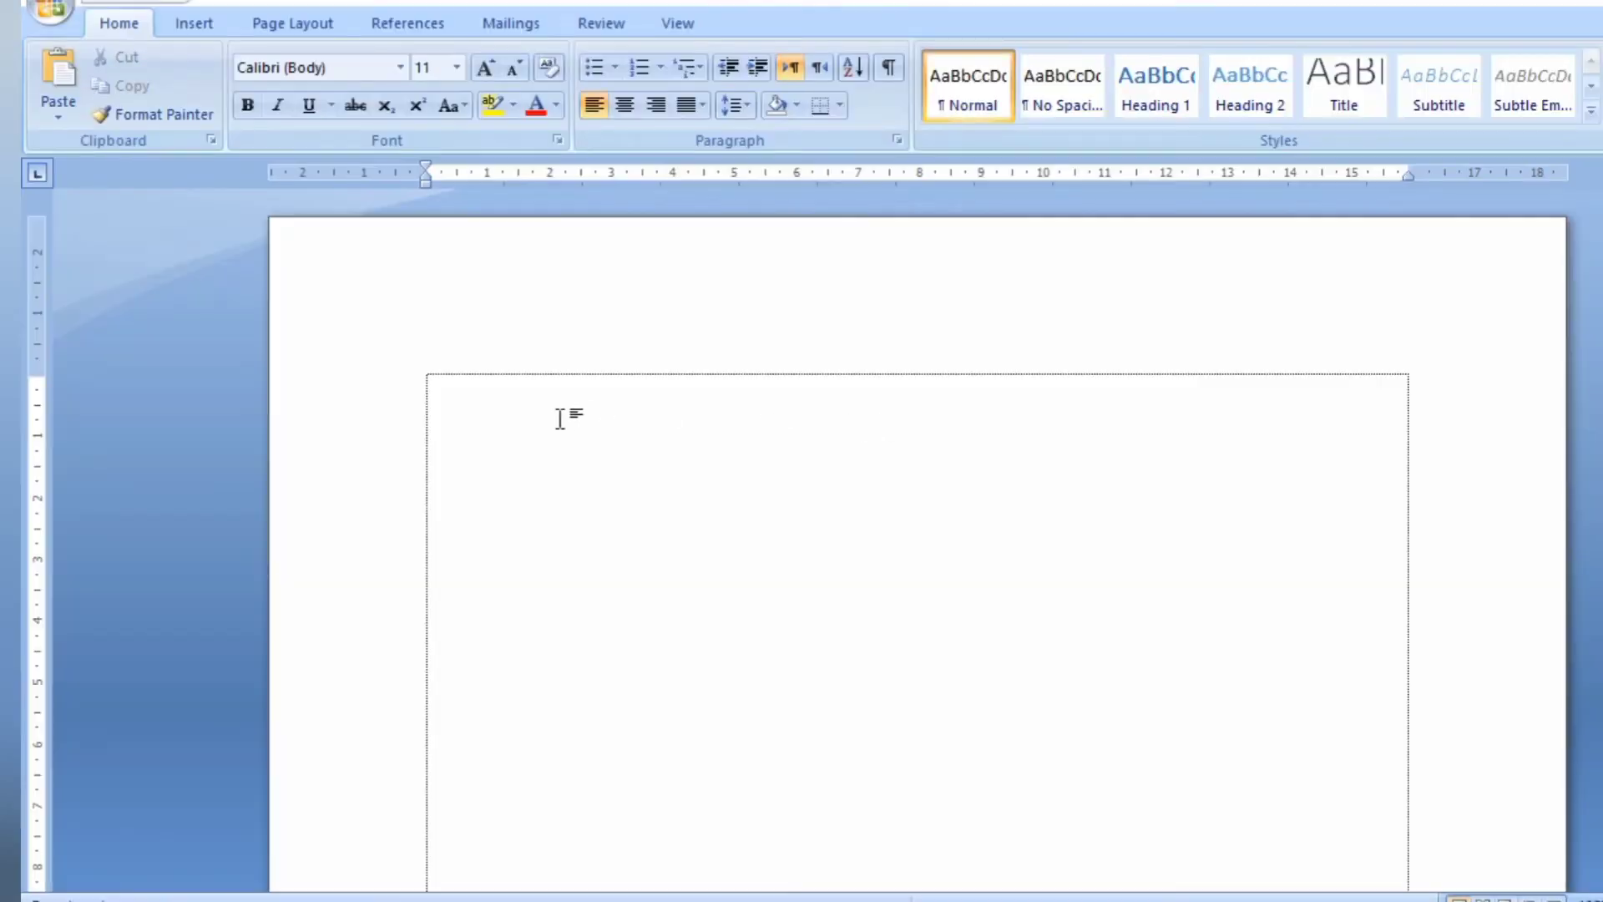
{"action": "right_click", "coordinate": [558, 419]}
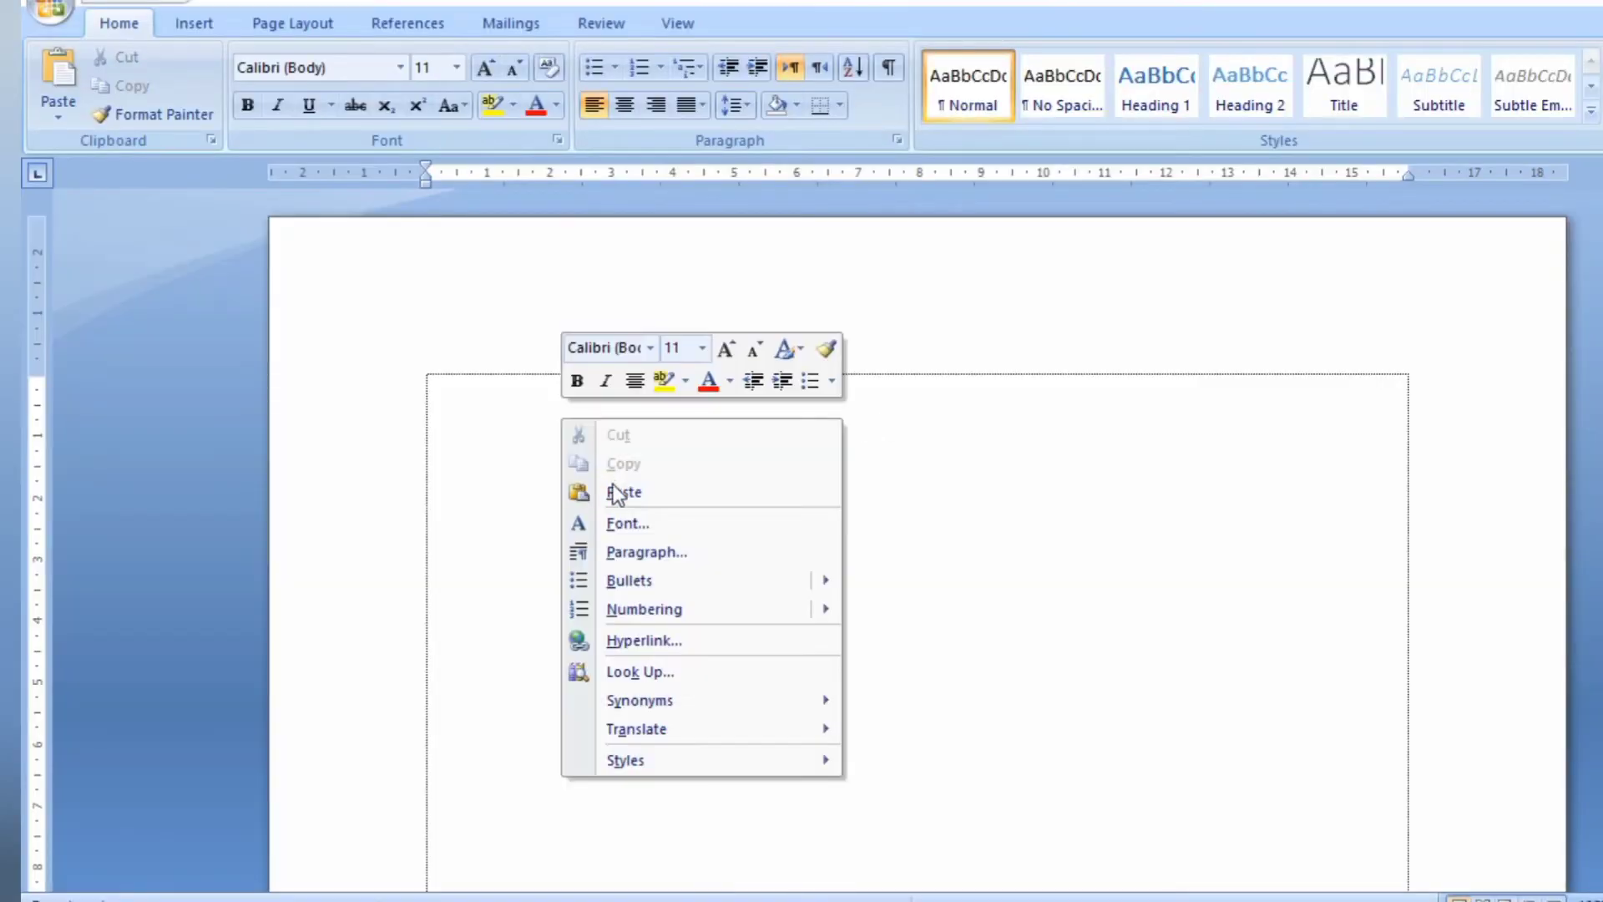
{"action": "left_click", "coordinate": [618, 493]}
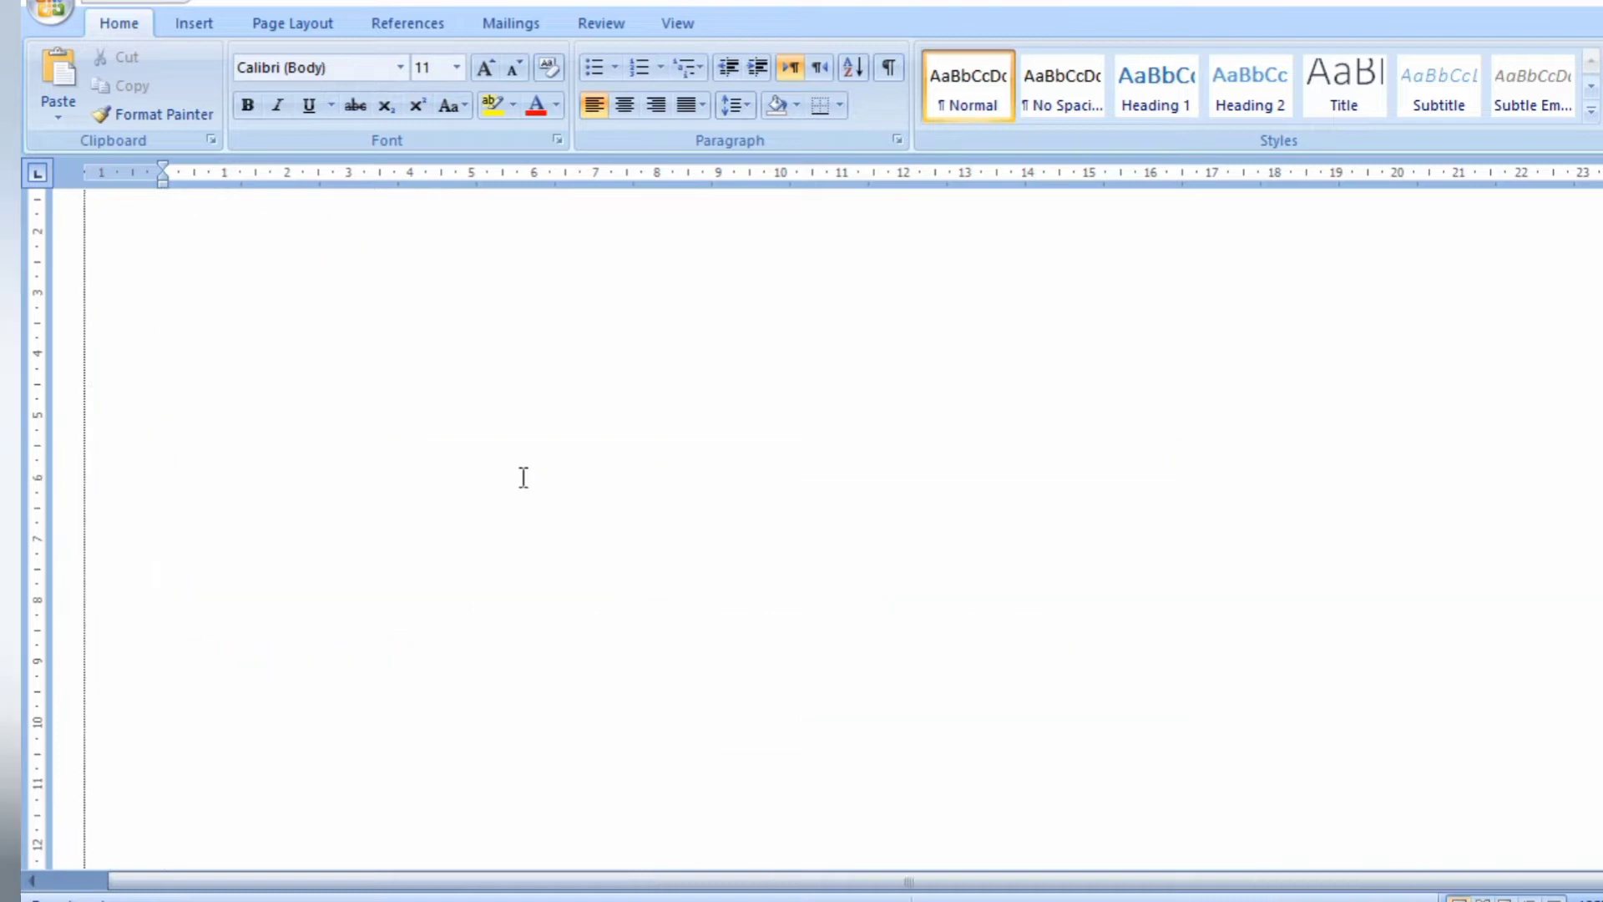
{"action": "scroll", "coordinate": [523, 476], "scroll_direction": "down", "scroll_amount": 3}
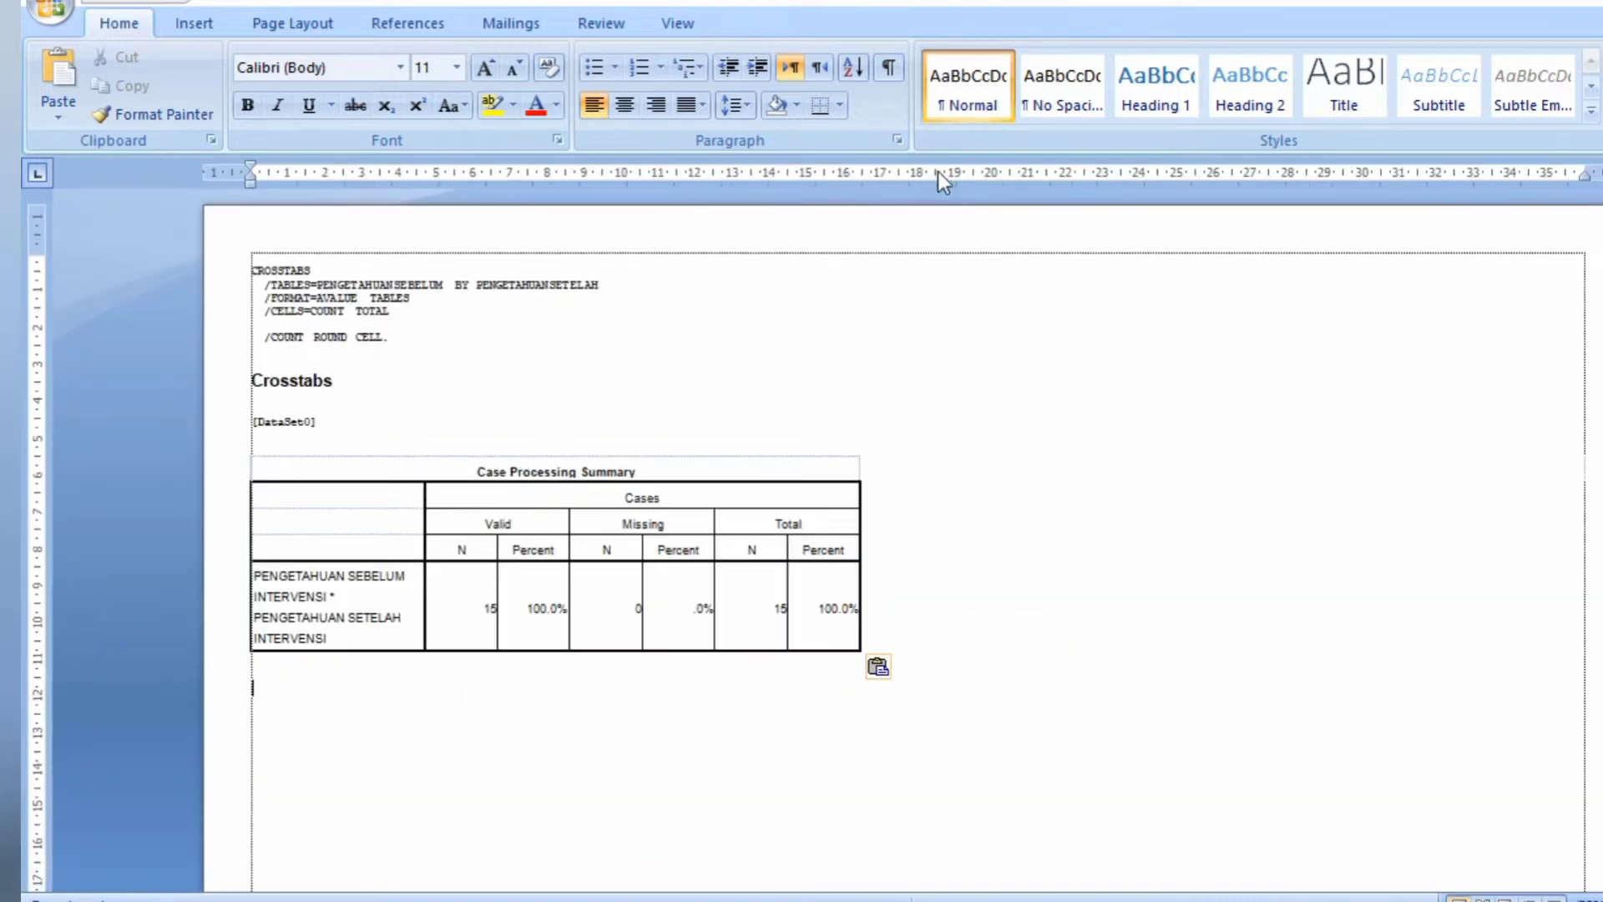
Change the page orientation of the Word document to the narrower layout.
{"action": "left_click", "coordinate": [263, 22]}
{"action": "left_click", "coordinate": [297, 104]}
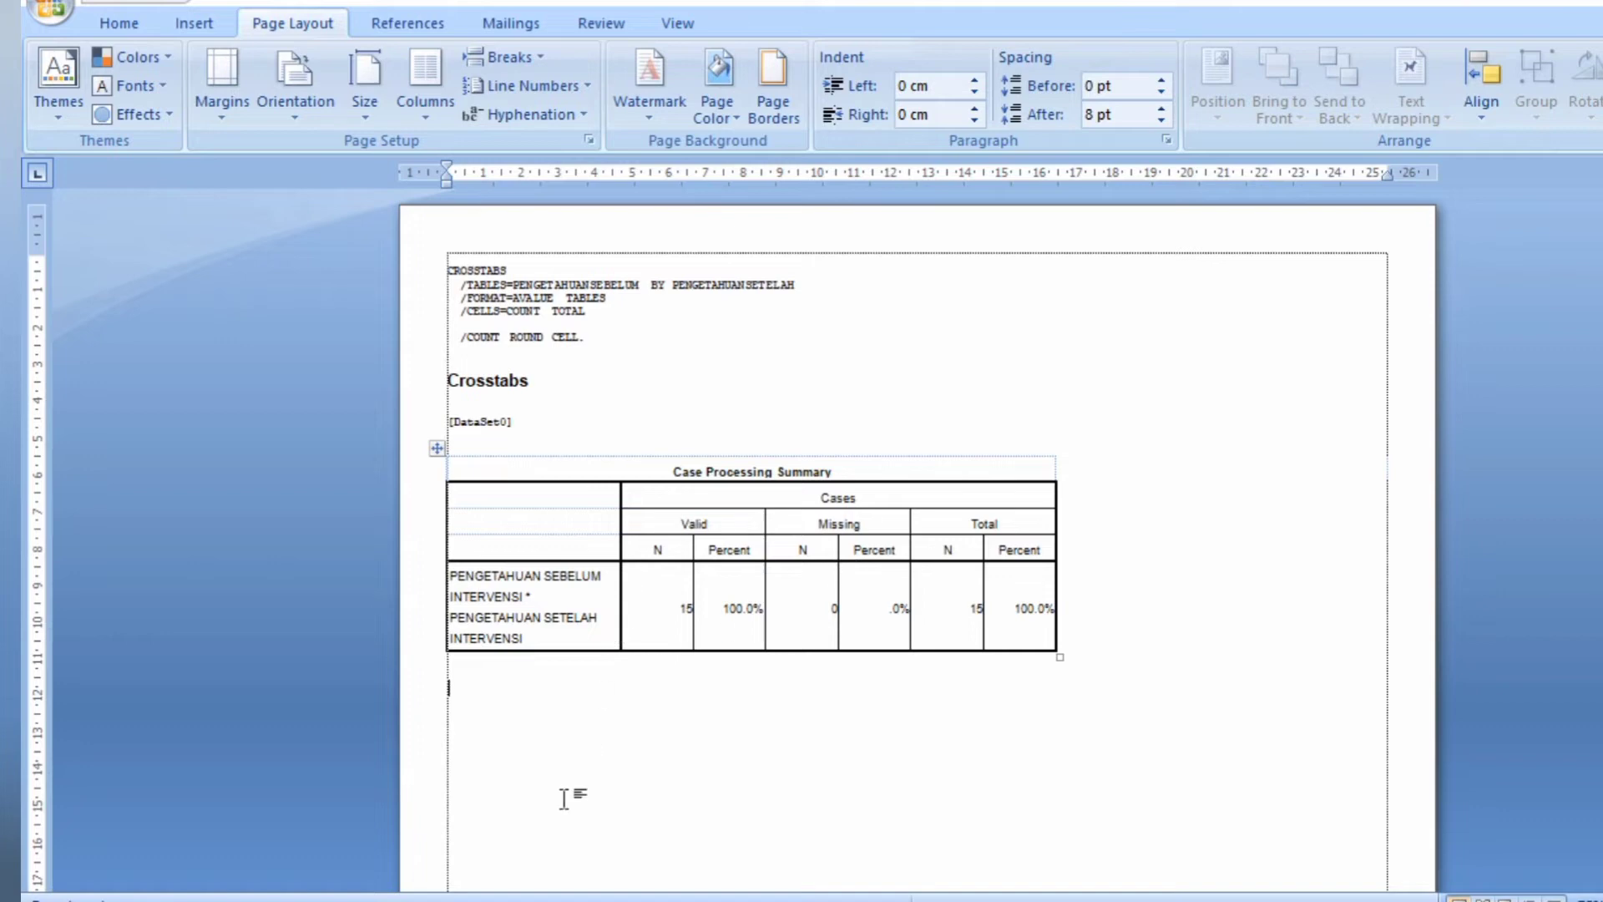
Switch to the SPSS output and copy the PENGETAHUAN SEBELUM INTERVENSI * PENGETAHUAN SETELAH INTERVENSI Crosstabulation table.
{"action": "left_click", "coordinate": [754, 840]}
{"action": "scroll", "coordinate": [579, 665], "scroll_direction": "down", "scroll_amount": 1}
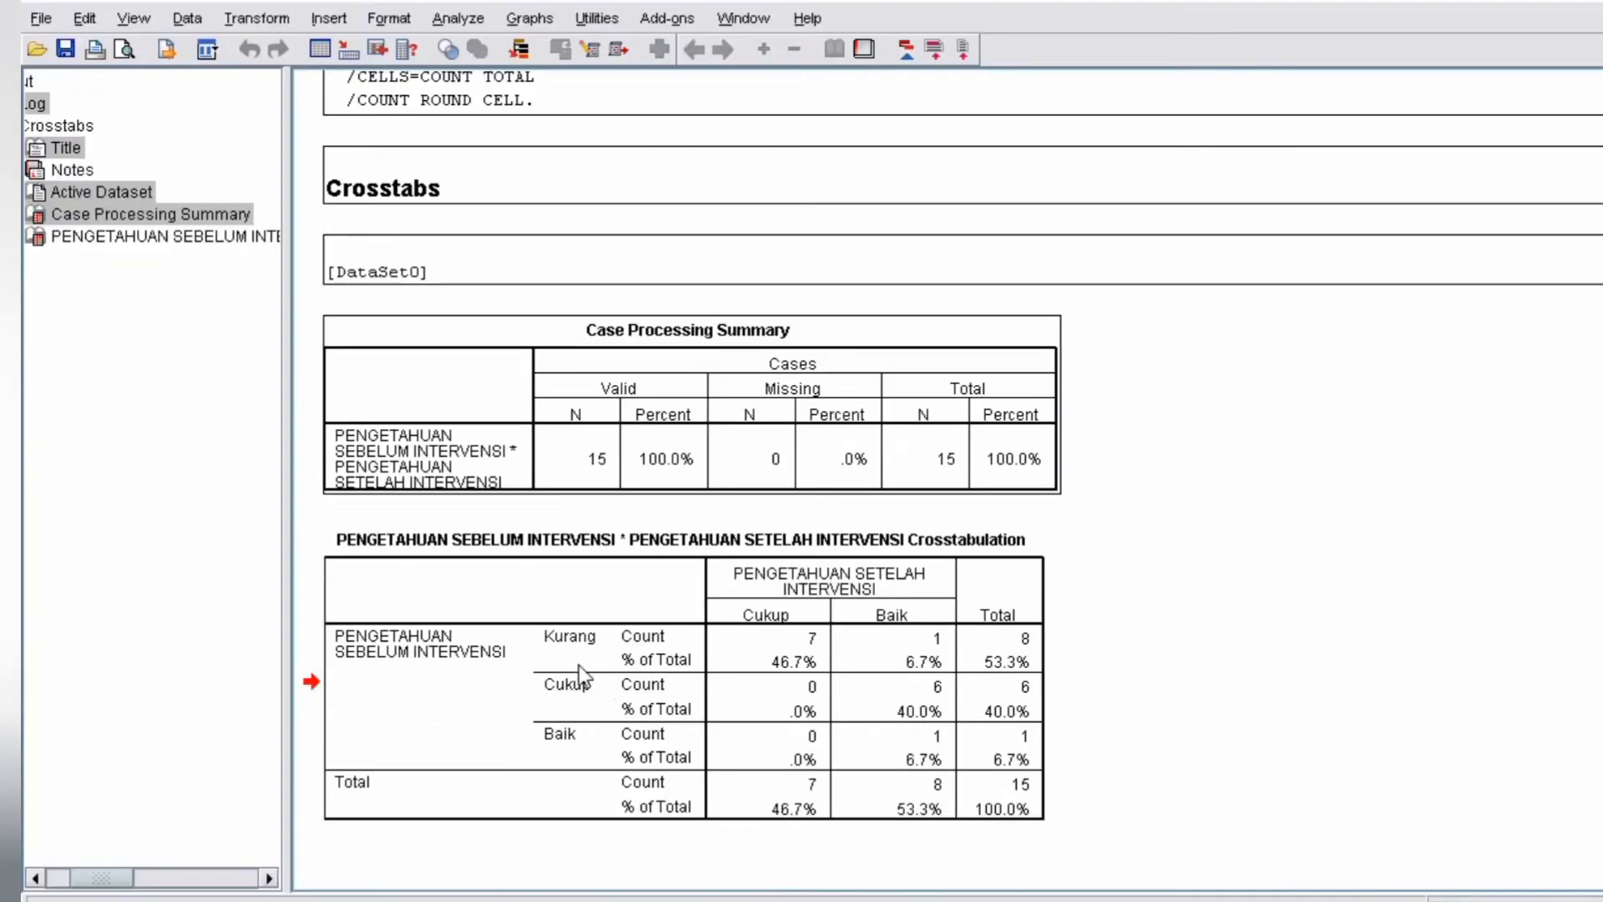
{"action": "right_click", "coordinate": [577, 664]}
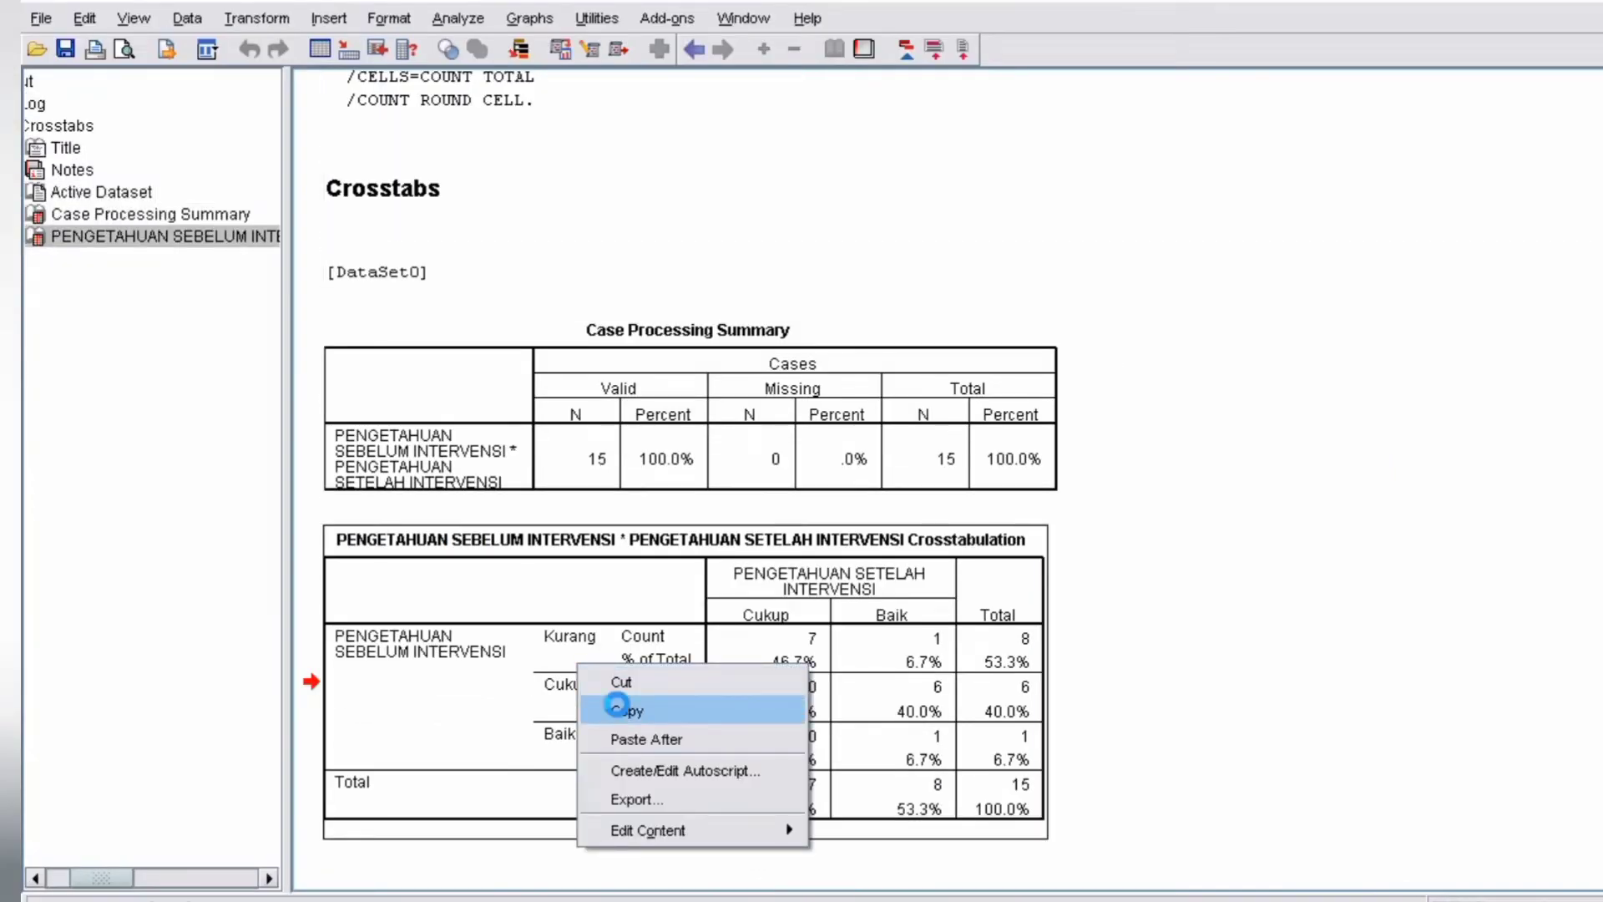
{"action": "left_click", "coordinate": [617, 708]}
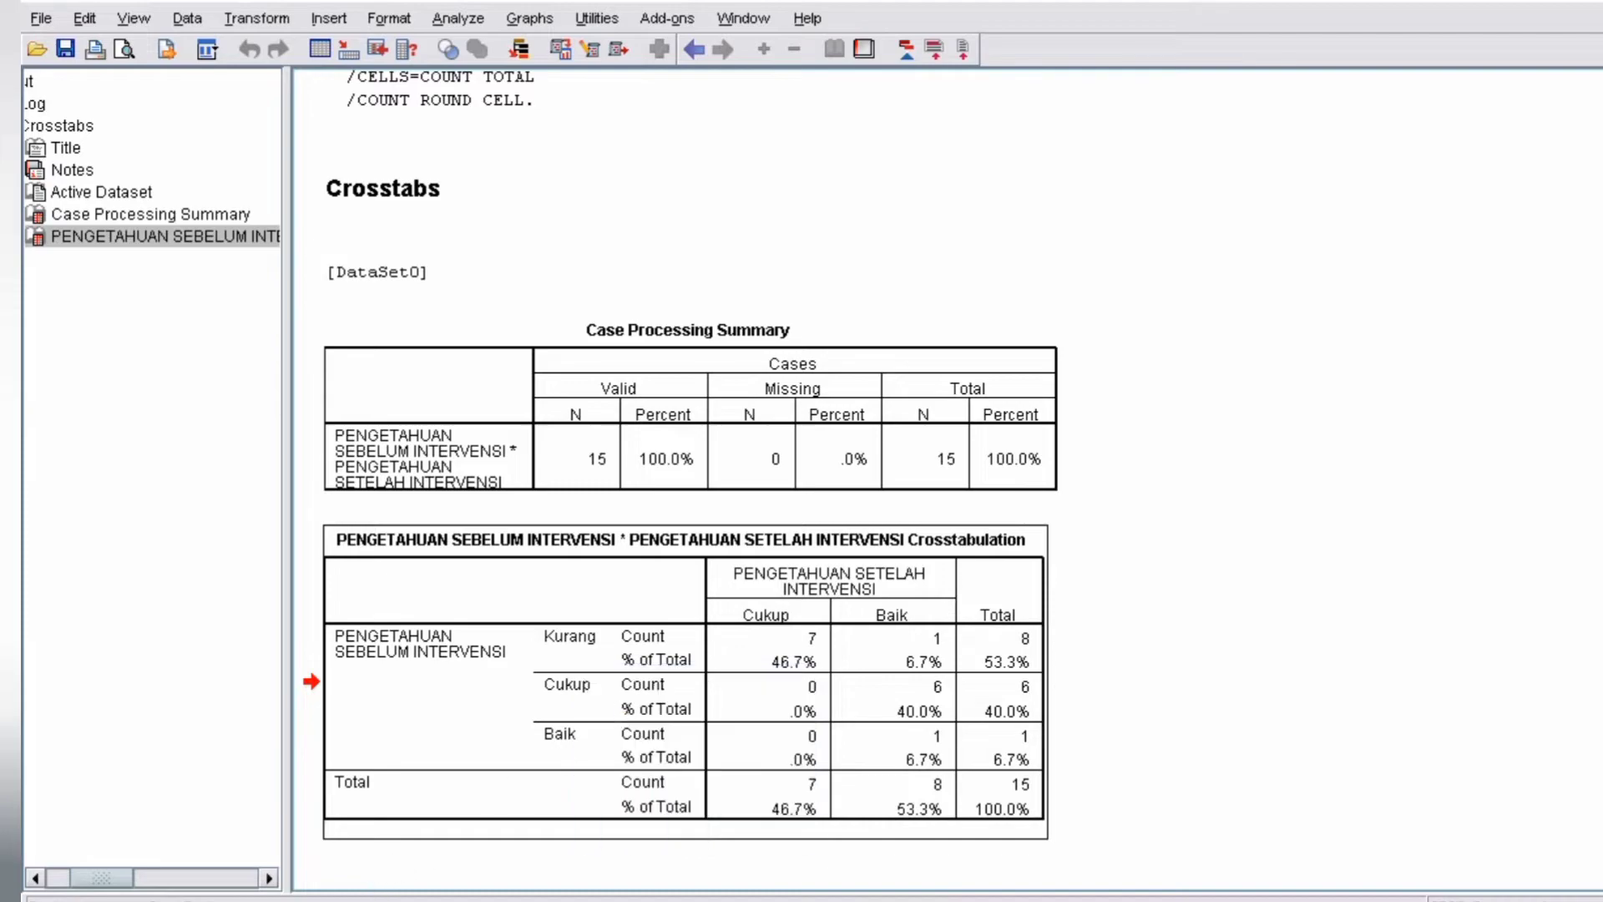
Return to the Word document and paste the copied Crosstabulation table below the Case Processing Summary.
{"action": "left_click", "coordinate": [379, 819]}
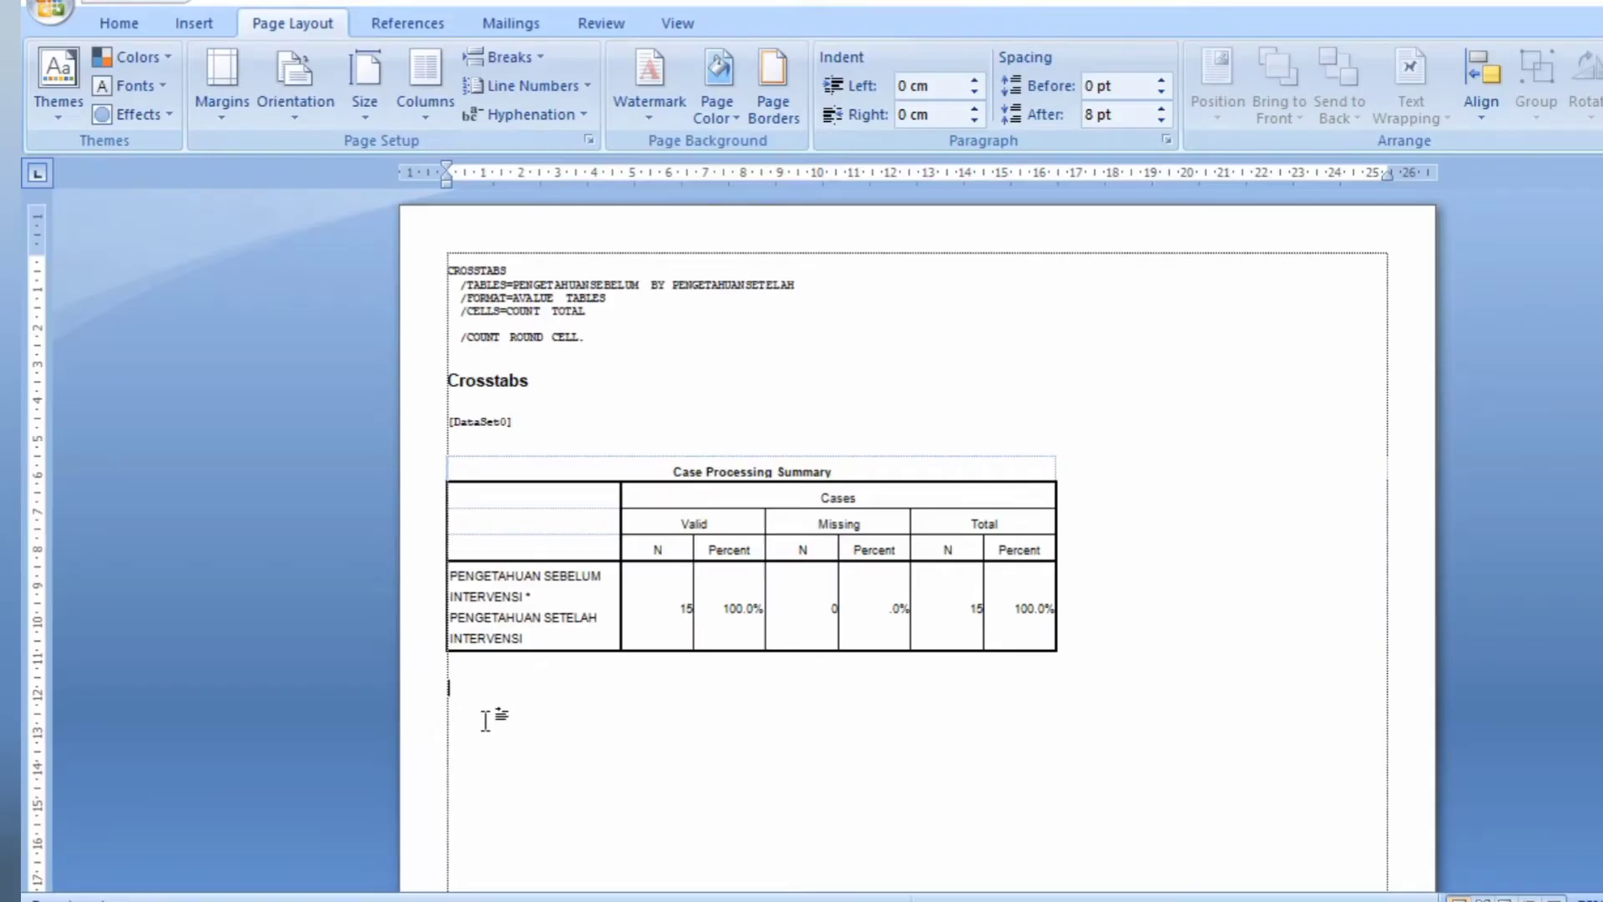
{"action": "right_click", "coordinate": [491, 719]}
{"action": "left_click", "coordinate": [548, 435]}
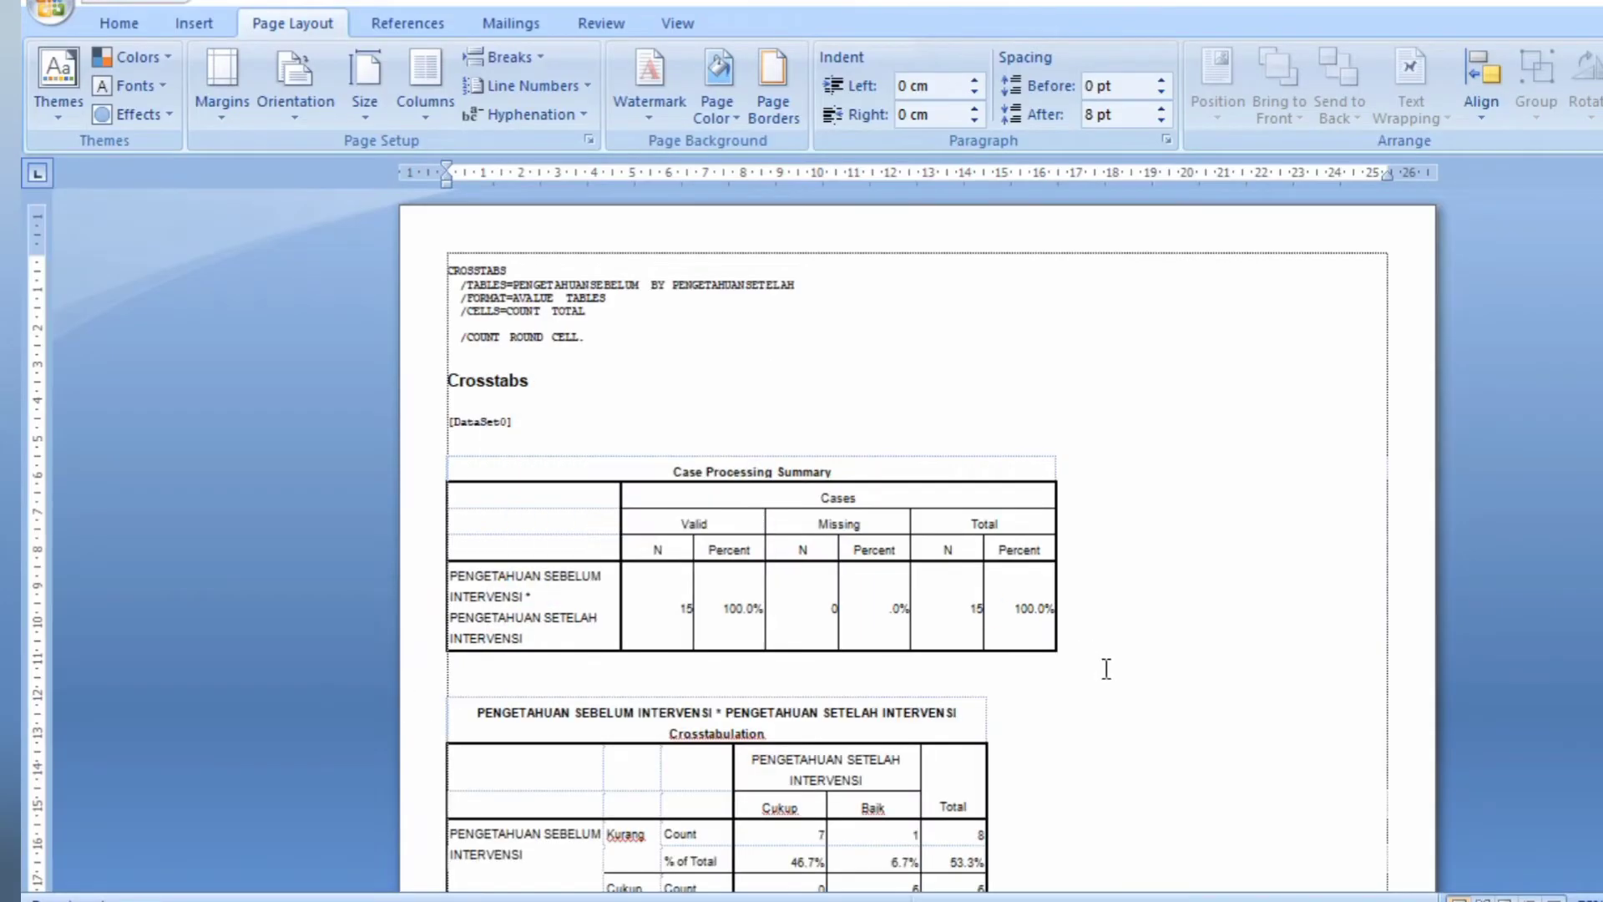
{"action": "scroll", "coordinate": [1103, 668], "scroll_direction": "down", "scroll_amount": 2}
{"action": "scroll", "coordinate": [1104, 668], "scroll_direction": "up", "scroll_amount": 4}
{"action": "scroll", "coordinate": [1111, 677], "scroll_direction": "down", "scroll_amount": 2}
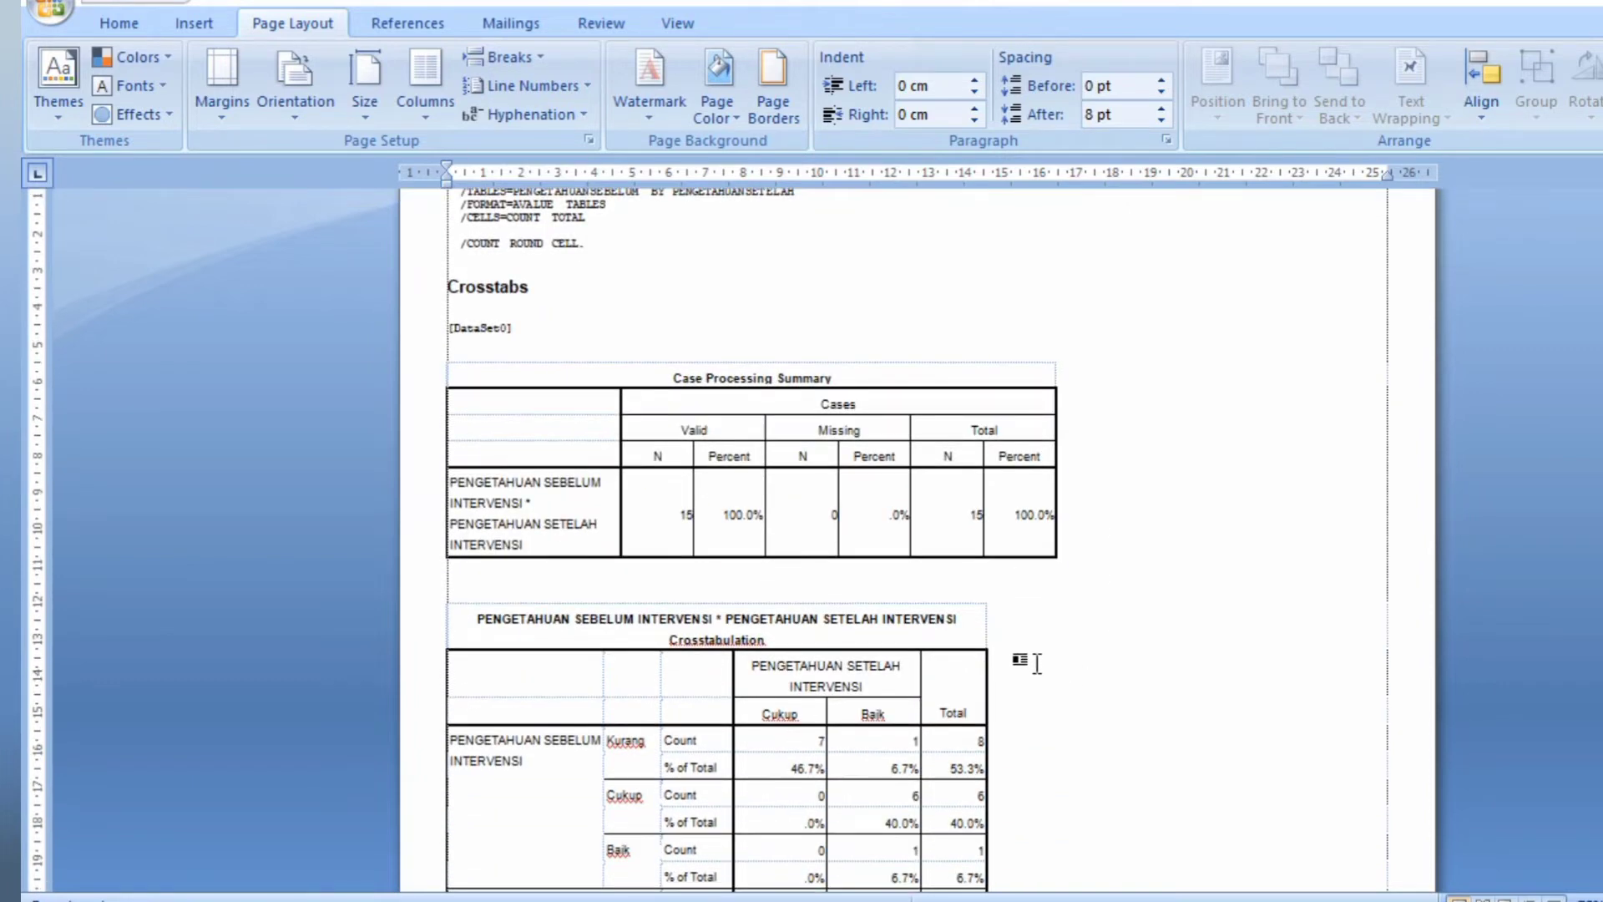
{"action": "scroll", "coordinate": [1068, 645], "scroll_direction": "down", "scroll_amount": 2}
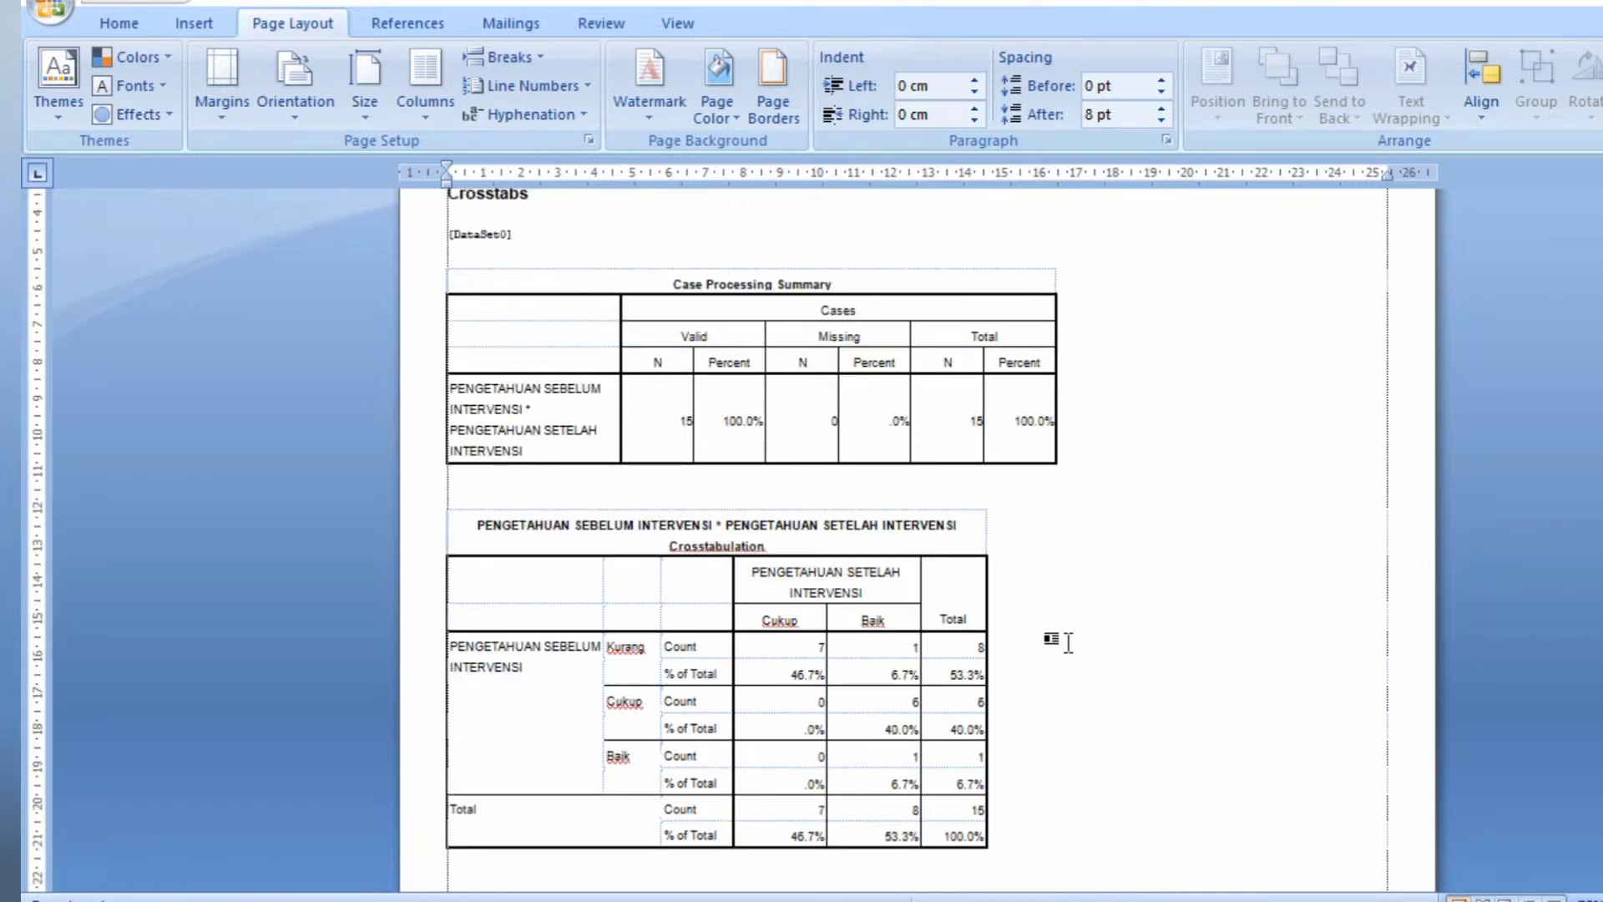
{"action": "scroll", "coordinate": [1068, 642], "scroll_direction": "up", "scroll_amount": 4}
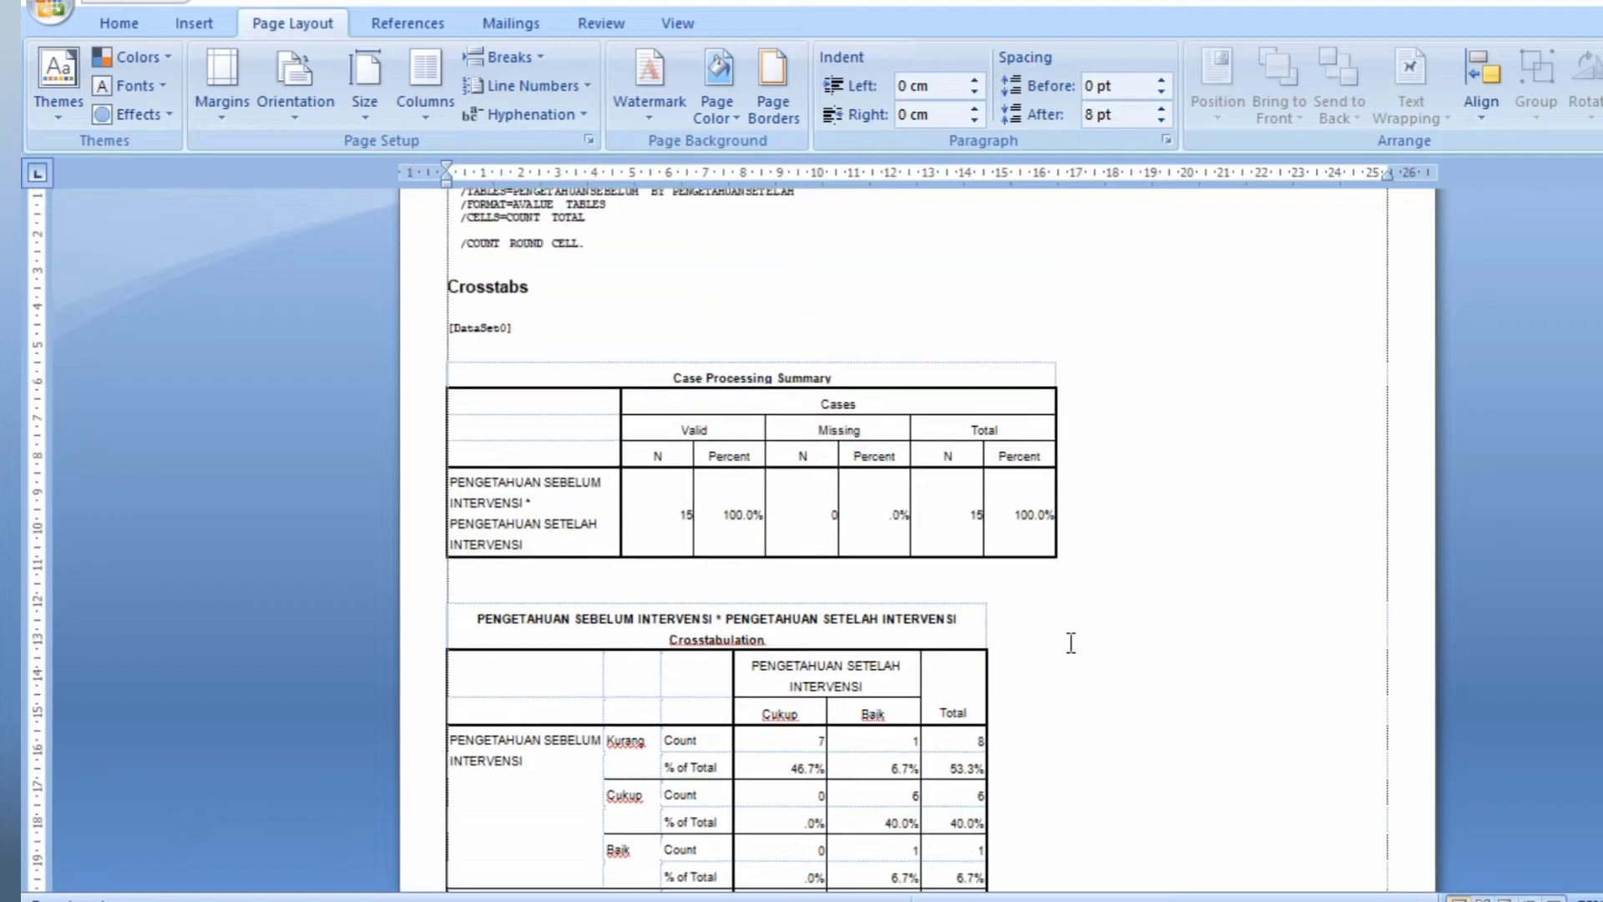
{"action": "scroll", "coordinate": [1068, 644], "scroll_direction": "down", "scroll_amount": 3}
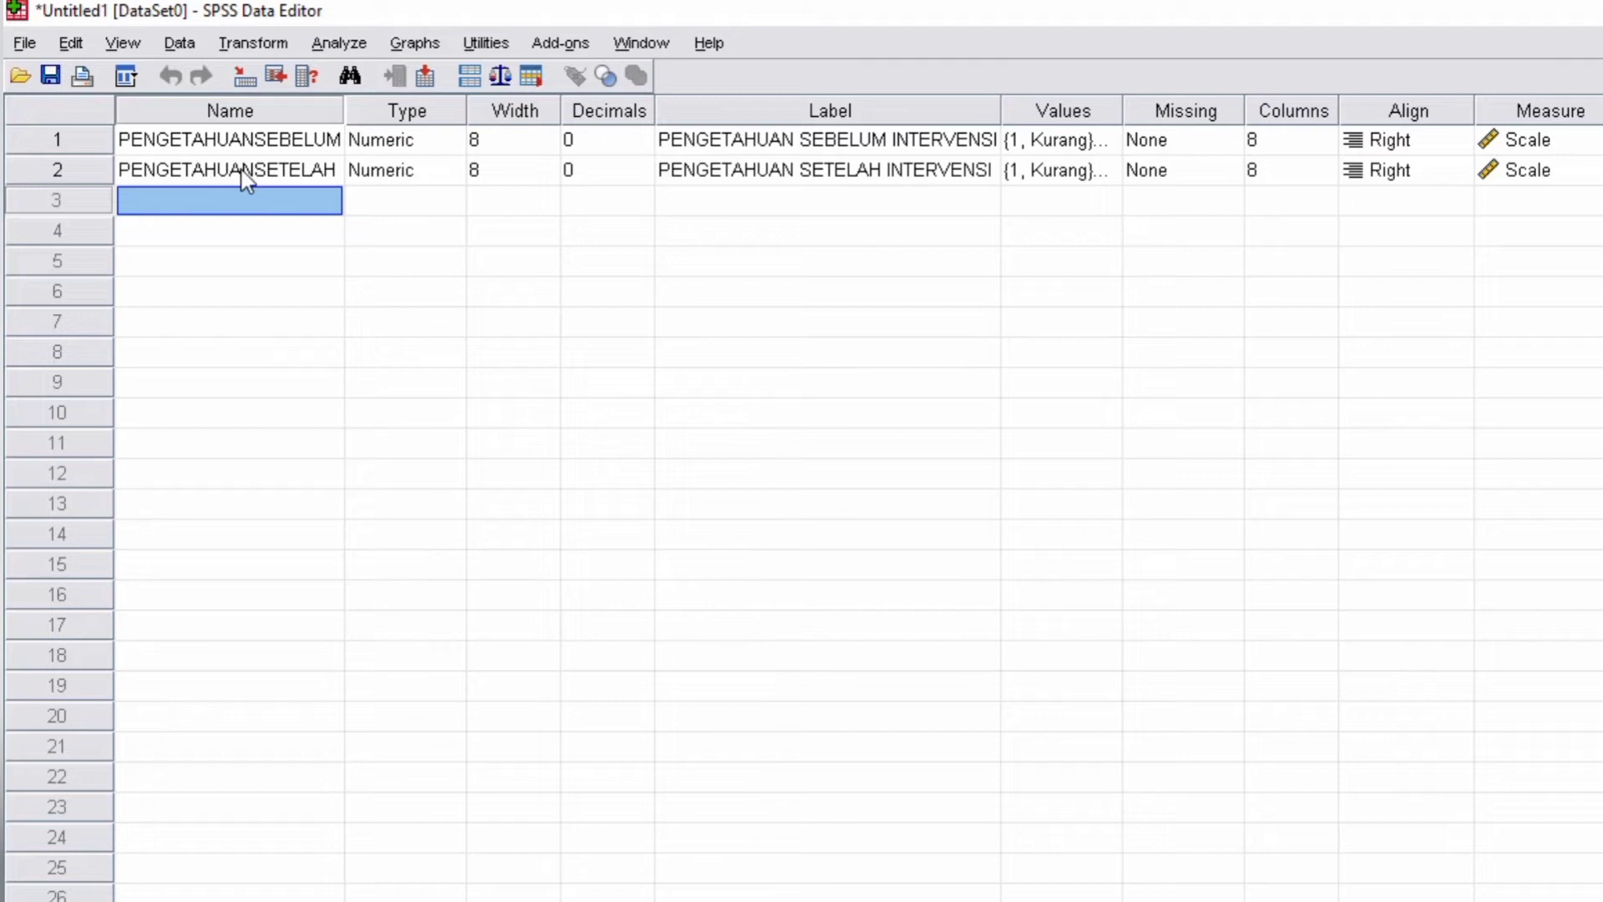
Switch to the SPSS Data Editor and create a new, empty data file.
{"action": "left_click", "coordinate": [25, 42]}
{"action": "mouse_move", "coordinate": [57, 82]}
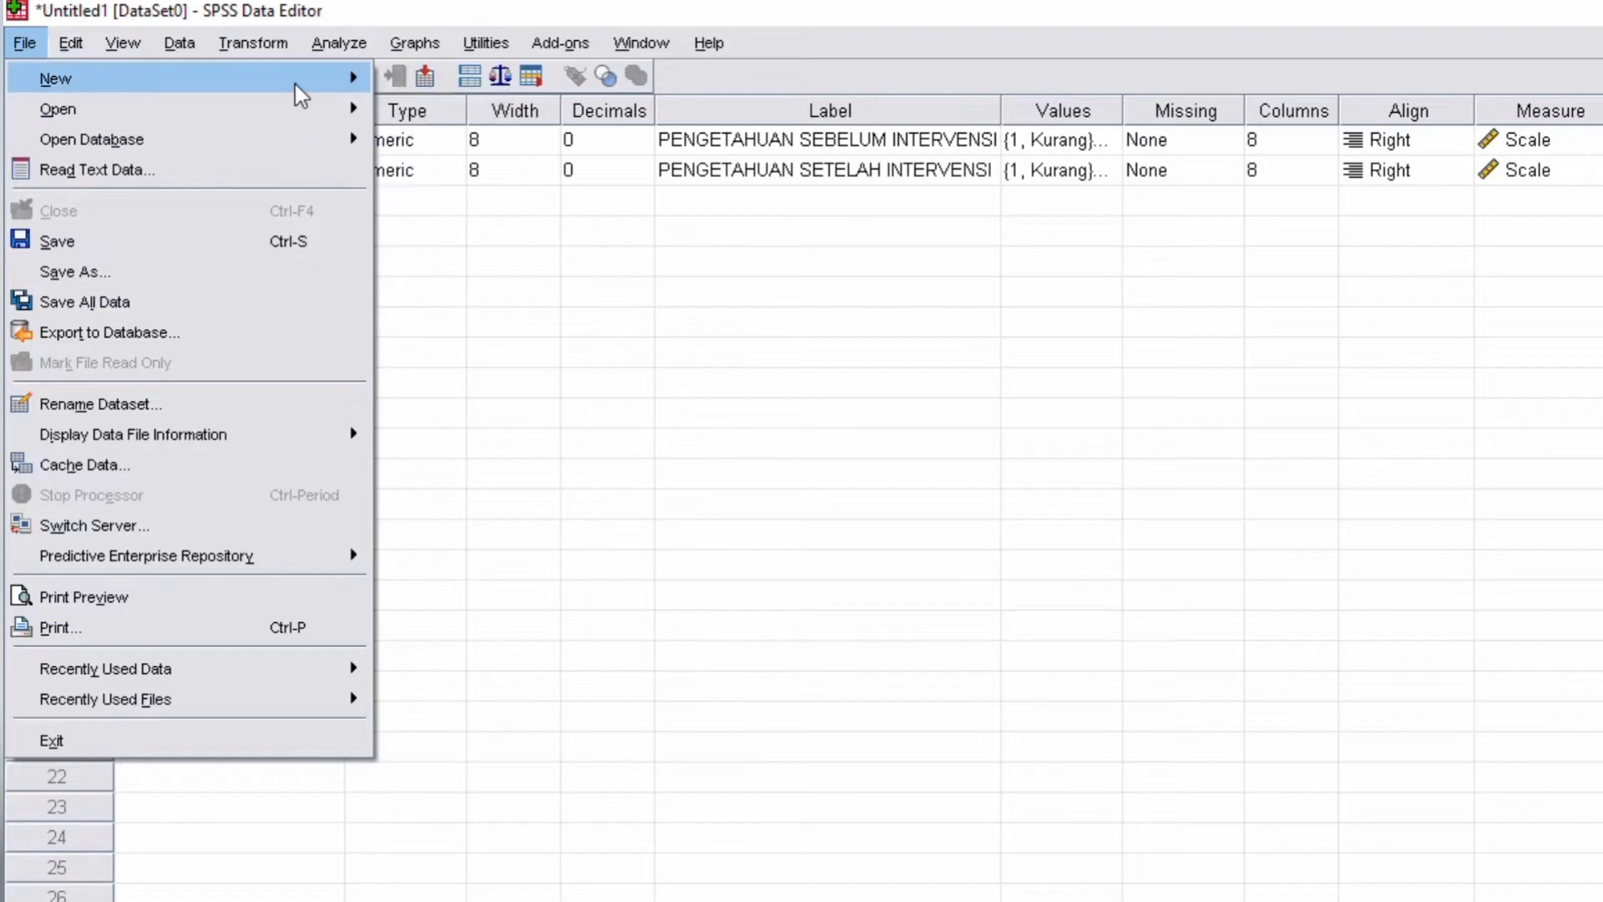
{"action": "left_click", "coordinate": [412, 79]}
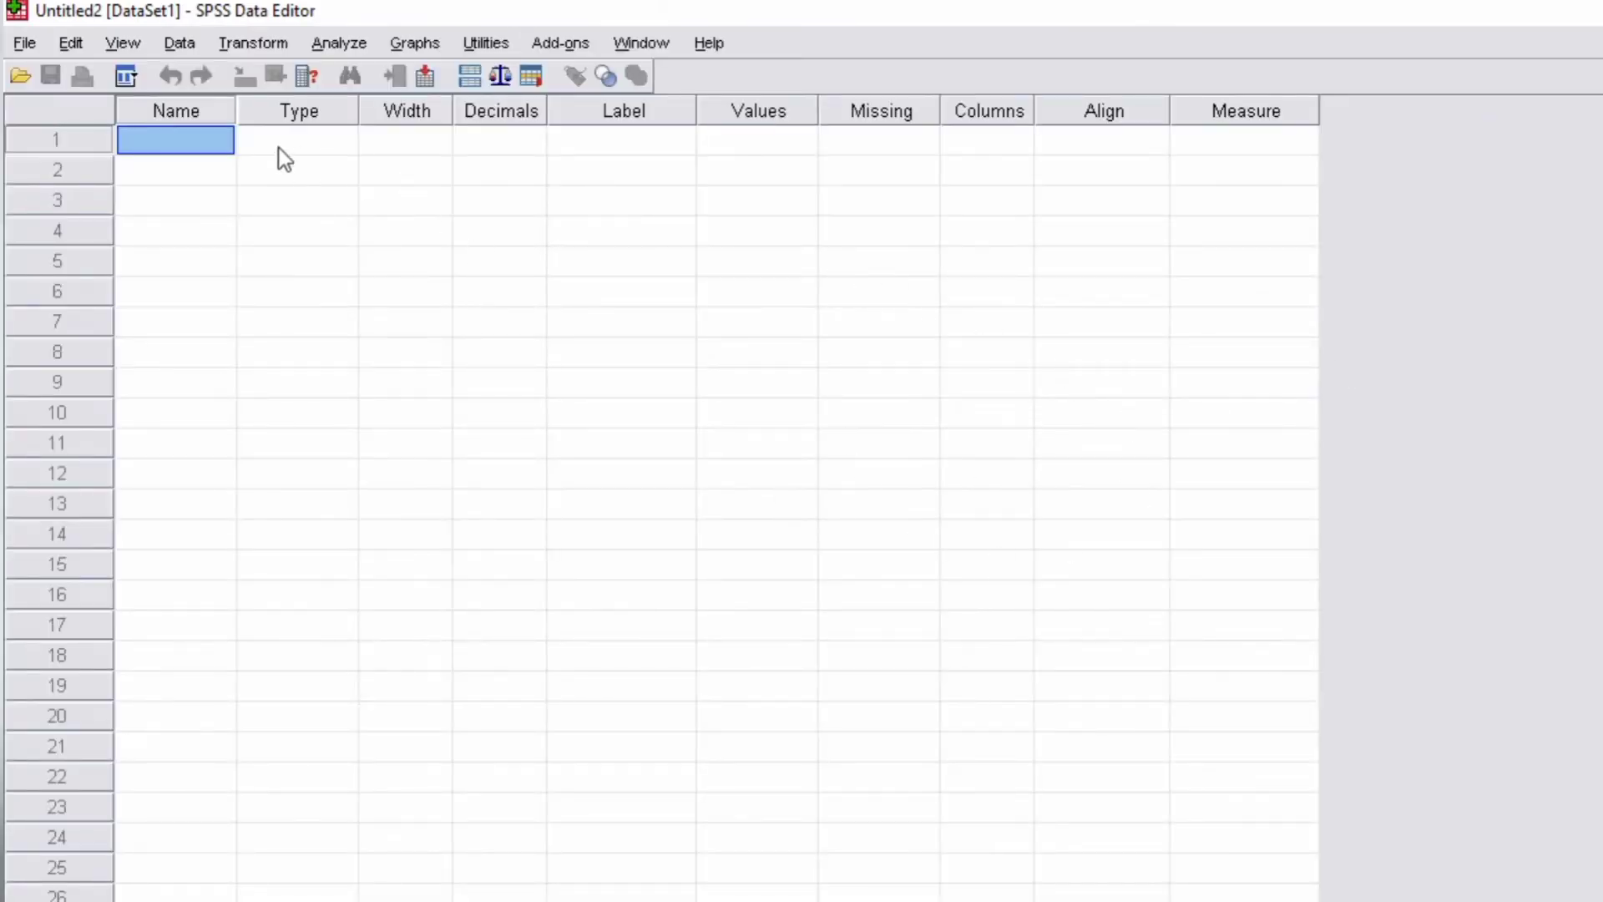
Define two variables named Pengetahuan and sikap in the first two rows of the variable definitions.
{"action": "type", "text": "P"}
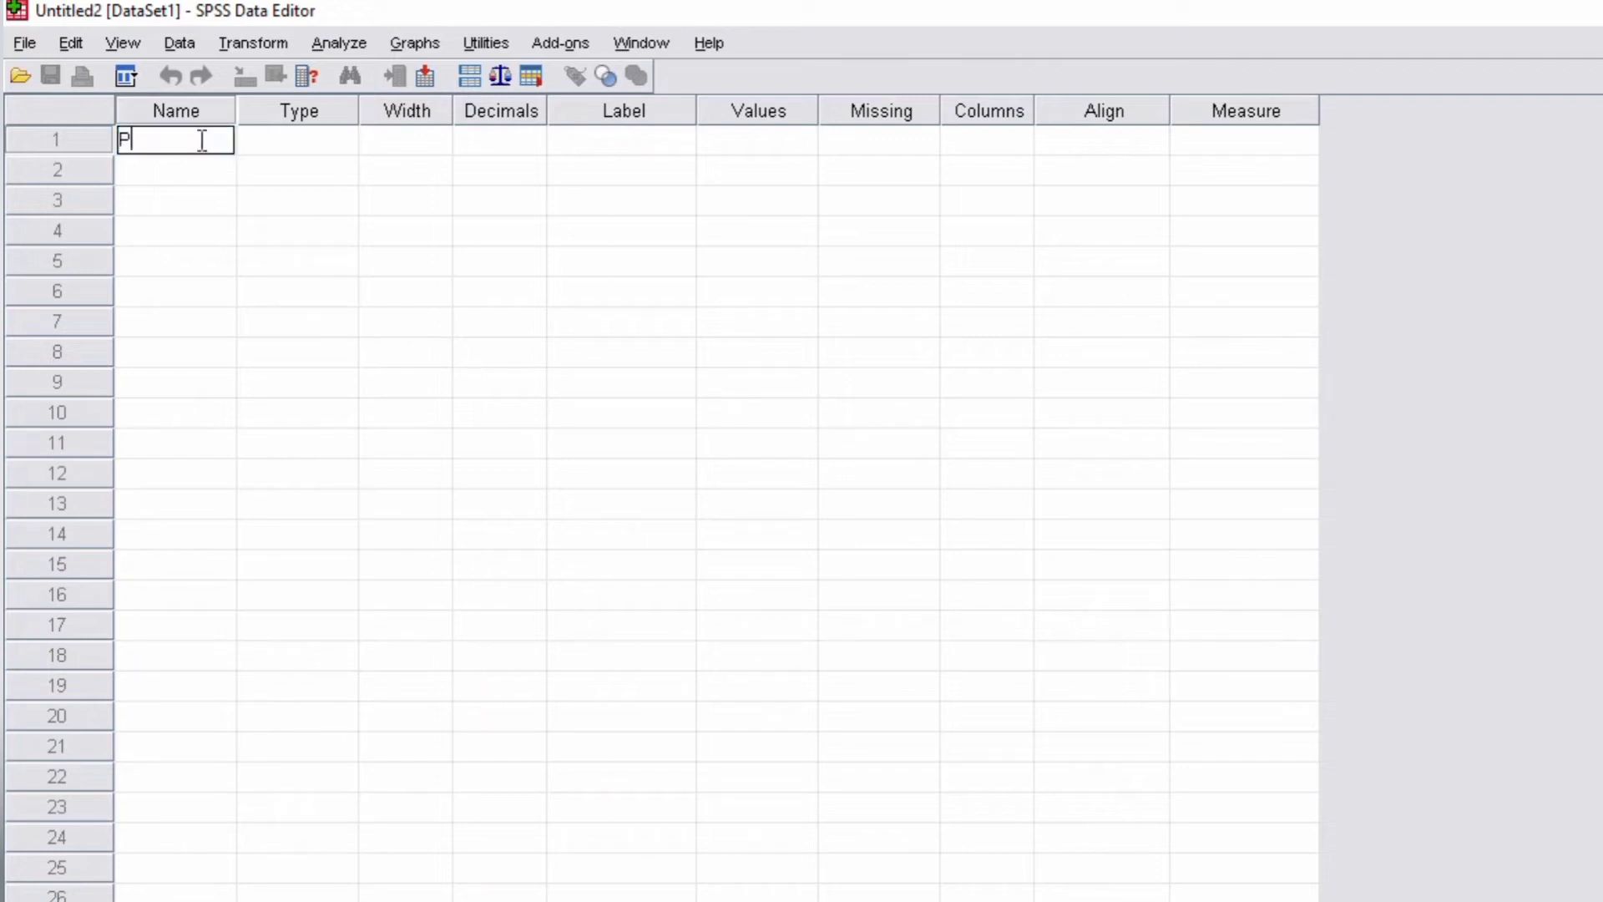
{"action": "type", "text": "engetahuan"}
{"action": "left_click", "coordinate": [197, 172]}
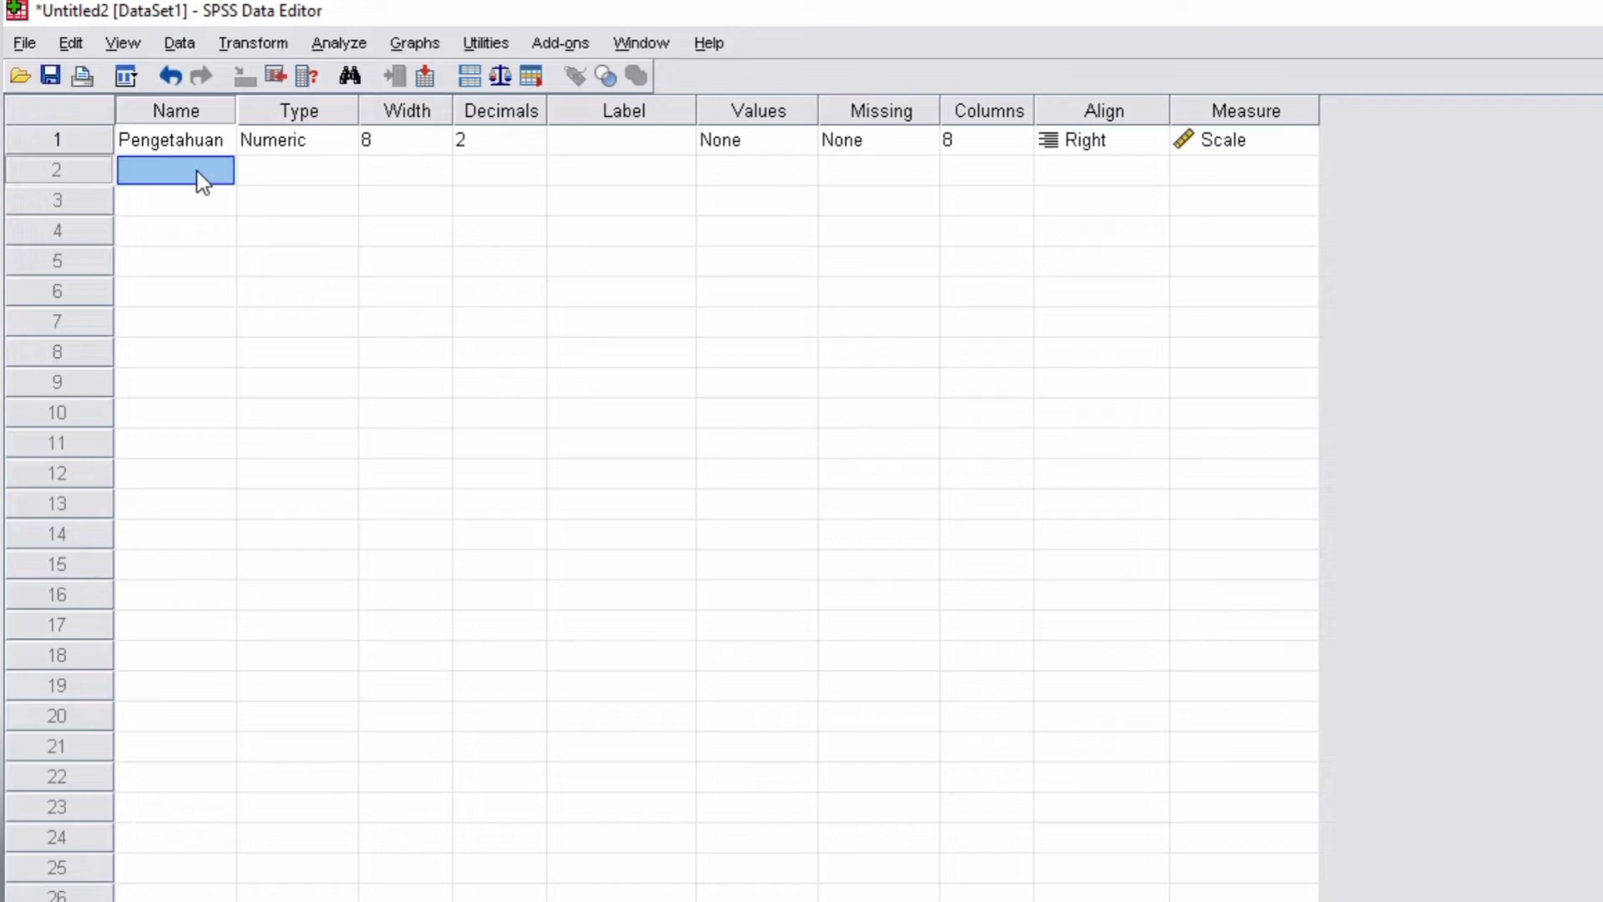
{"action": "type", "text": "sikap"}
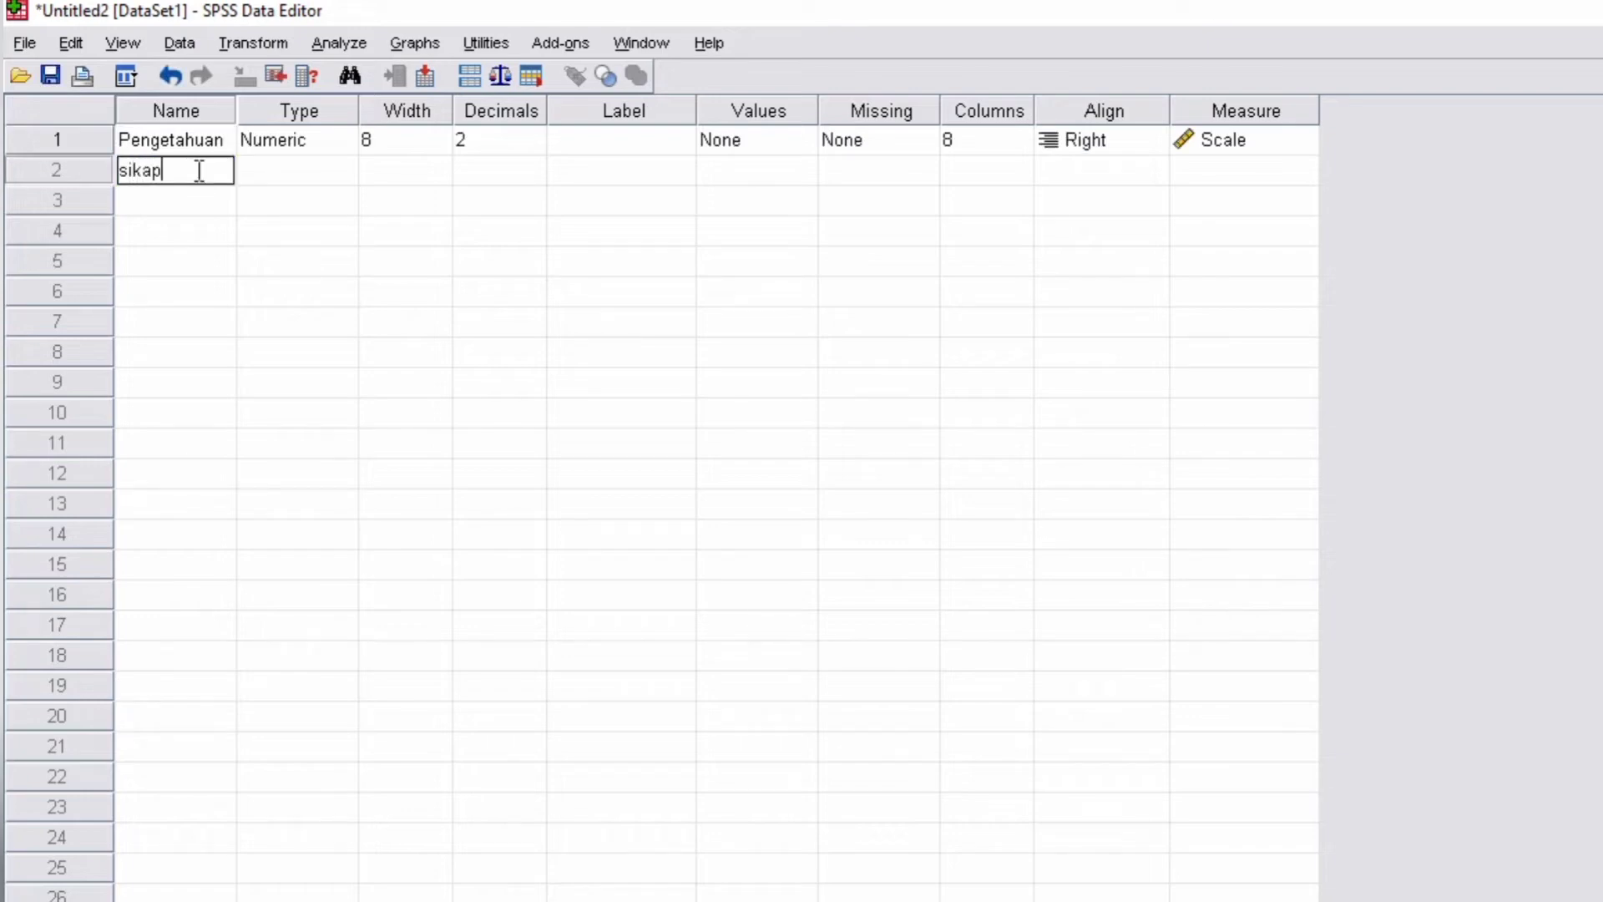
Set the decimals of both the Pengetahuan and sikap variables to 0.
{"action": "left_click", "coordinate": [542, 142]}
{"action": "left_click", "coordinate": [540, 147]}
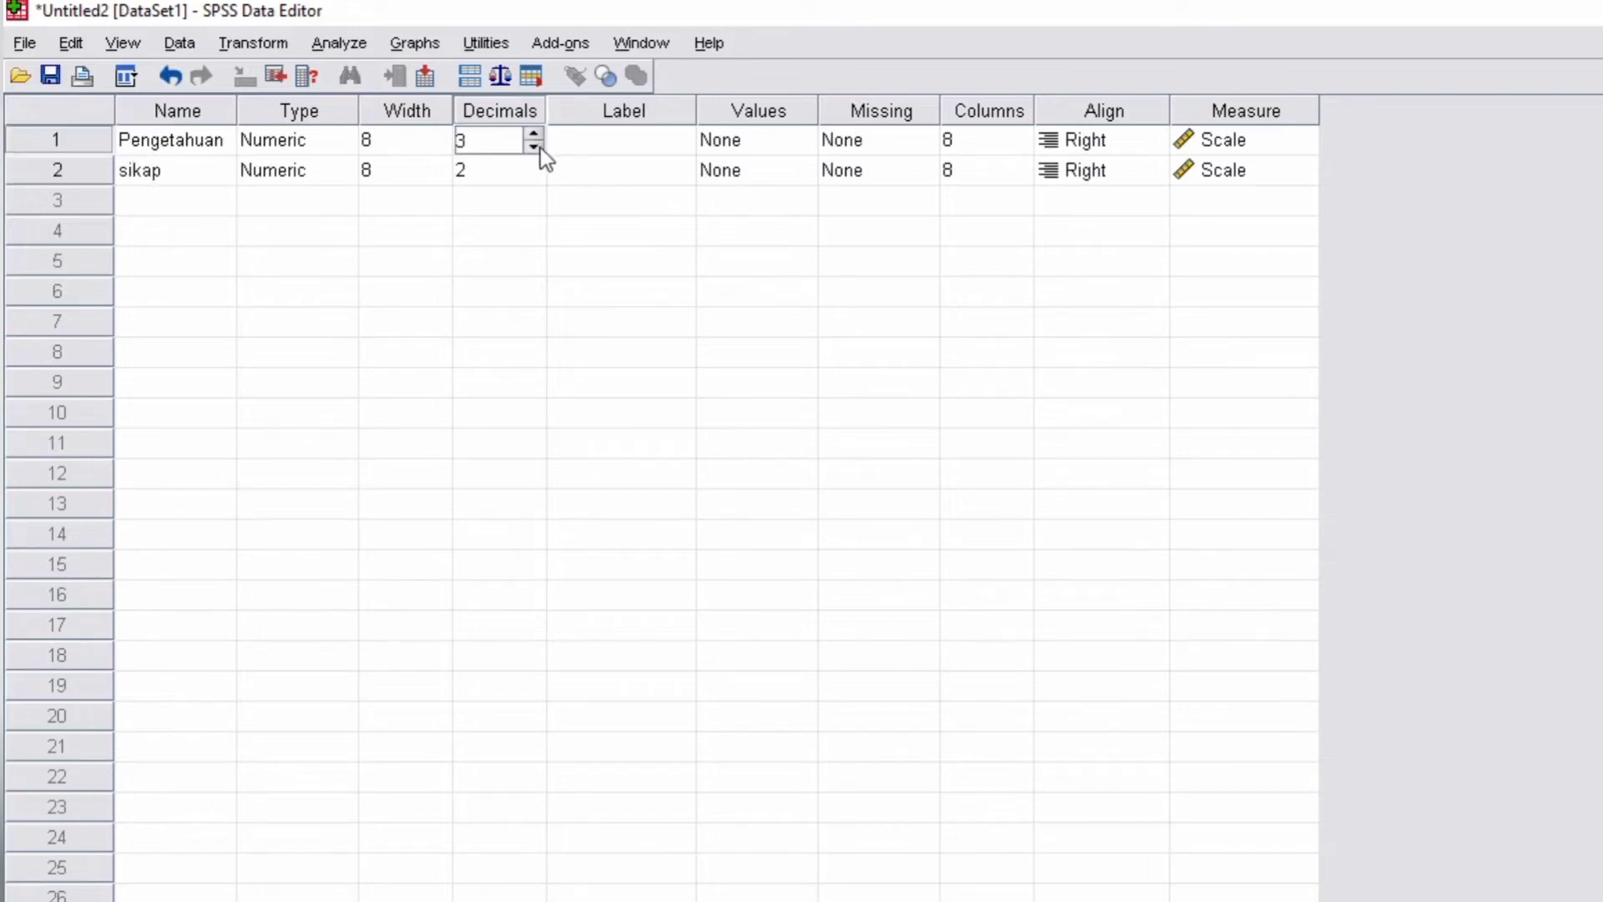
{"action": "left_click", "coordinate": [540, 148]}
{"action": "left_click", "coordinate": [530, 172]}
{"action": "left_click", "coordinate": [535, 177]}
{"action": "left_click", "coordinate": [534, 177]}
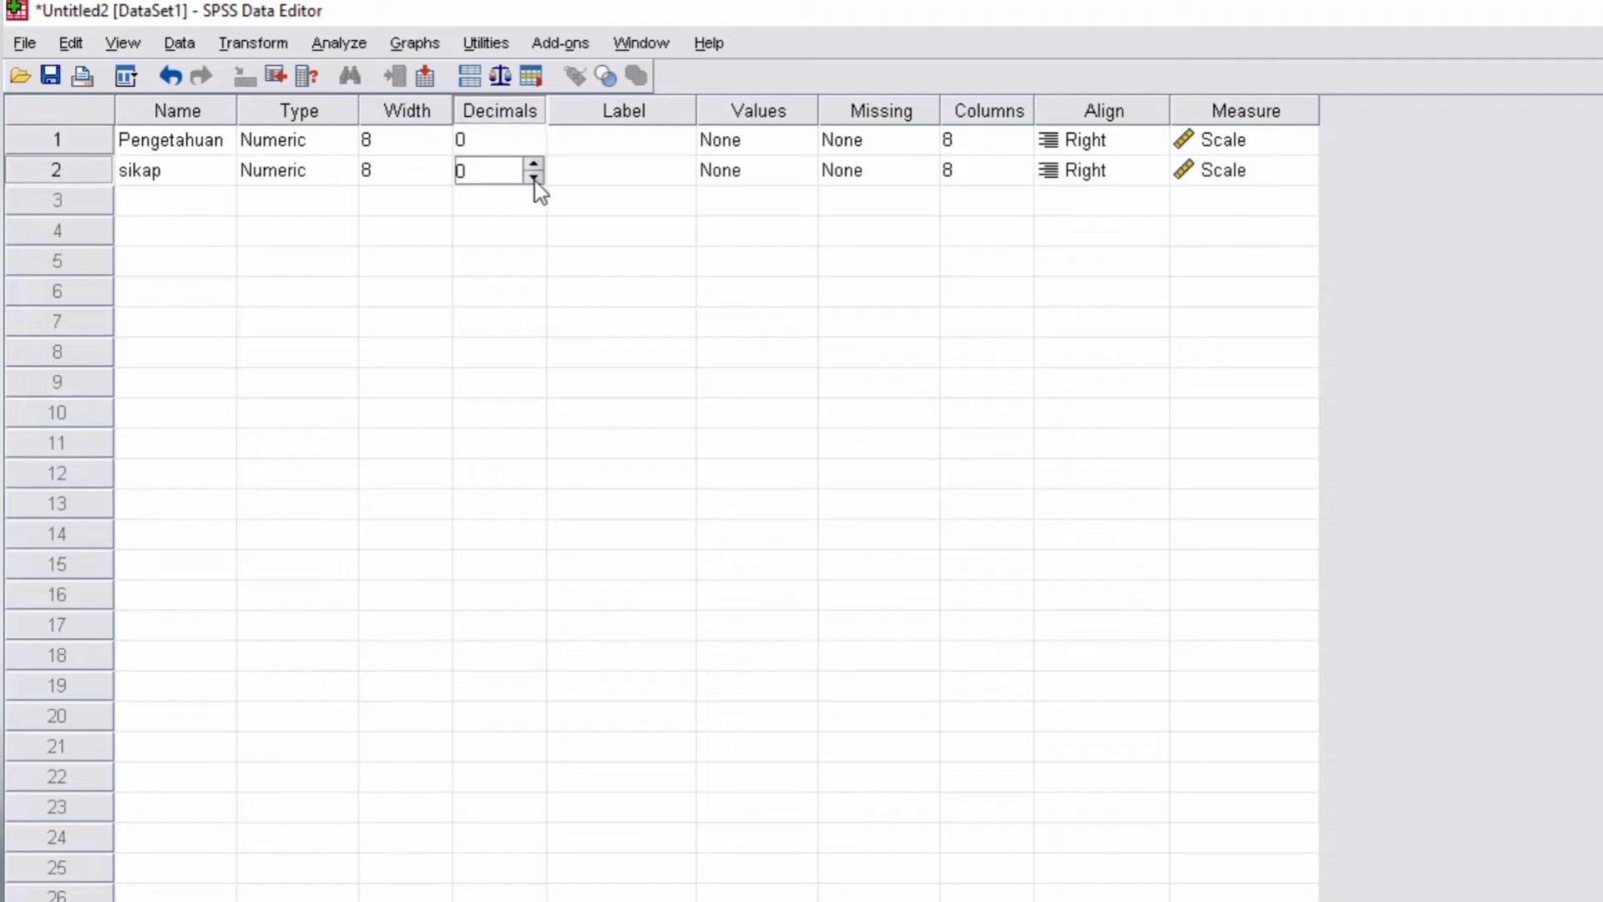
Open the value labels of the Pengetahuan variable and add value 1 with the label Kurang.
{"action": "left_click", "coordinate": [738, 142]}
{"action": "left_click", "coordinate": [800, 142]}
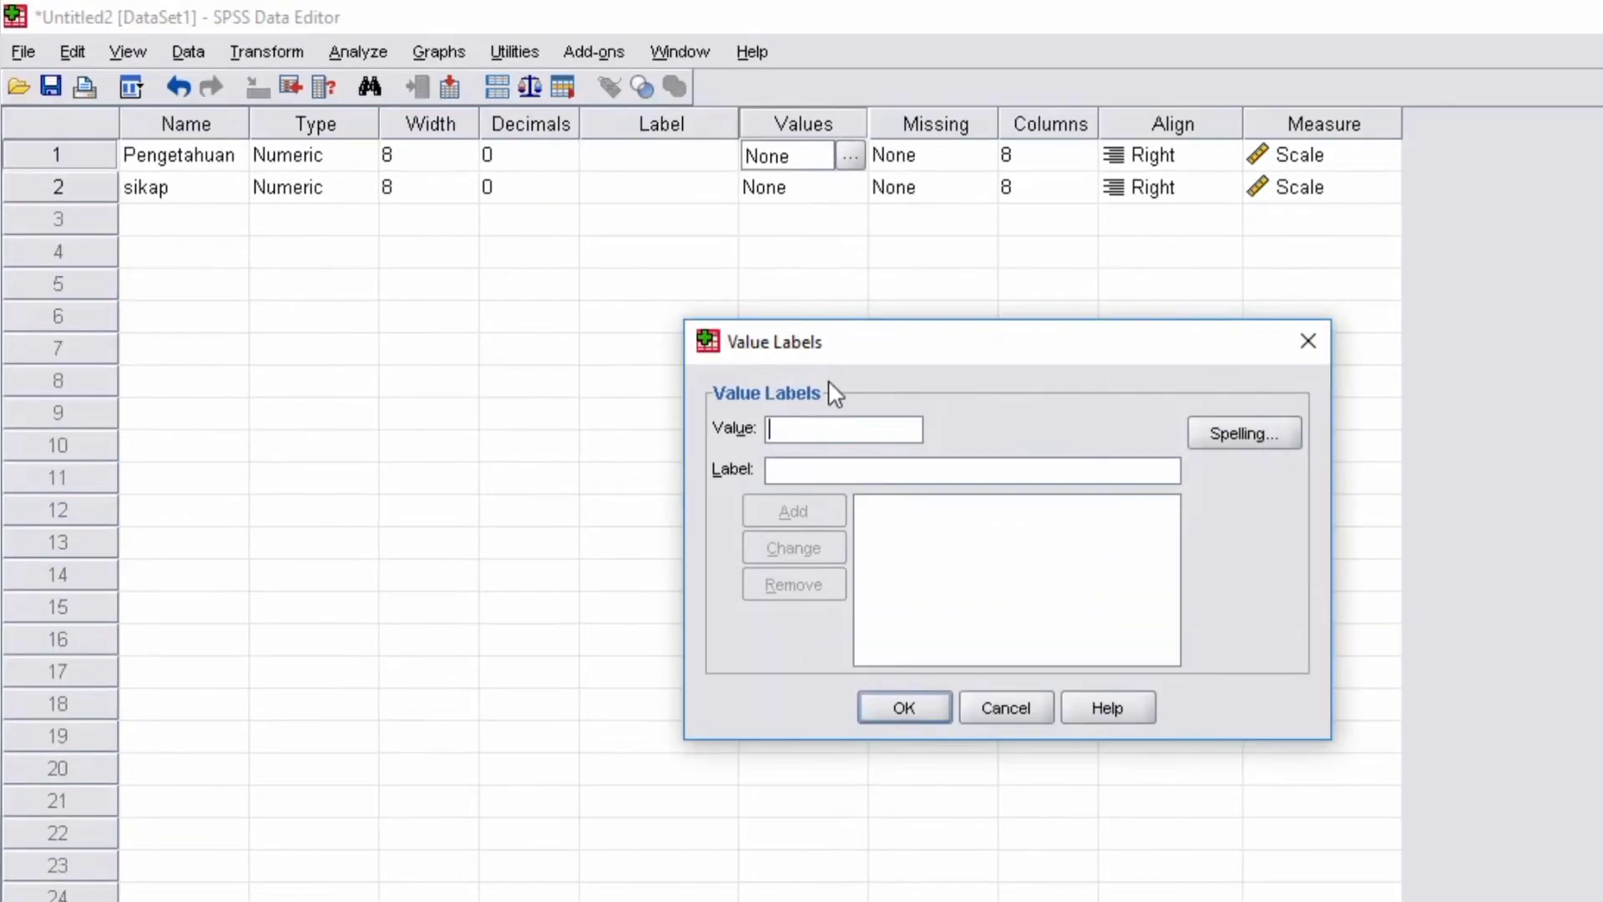
{"action": "left_click", "coordinate": [803, 431]}
{"action": "type", "text": "1"}
{"action": "left_click", "coordinate": [795, 468]}
{"action": "type", "text": "K"}
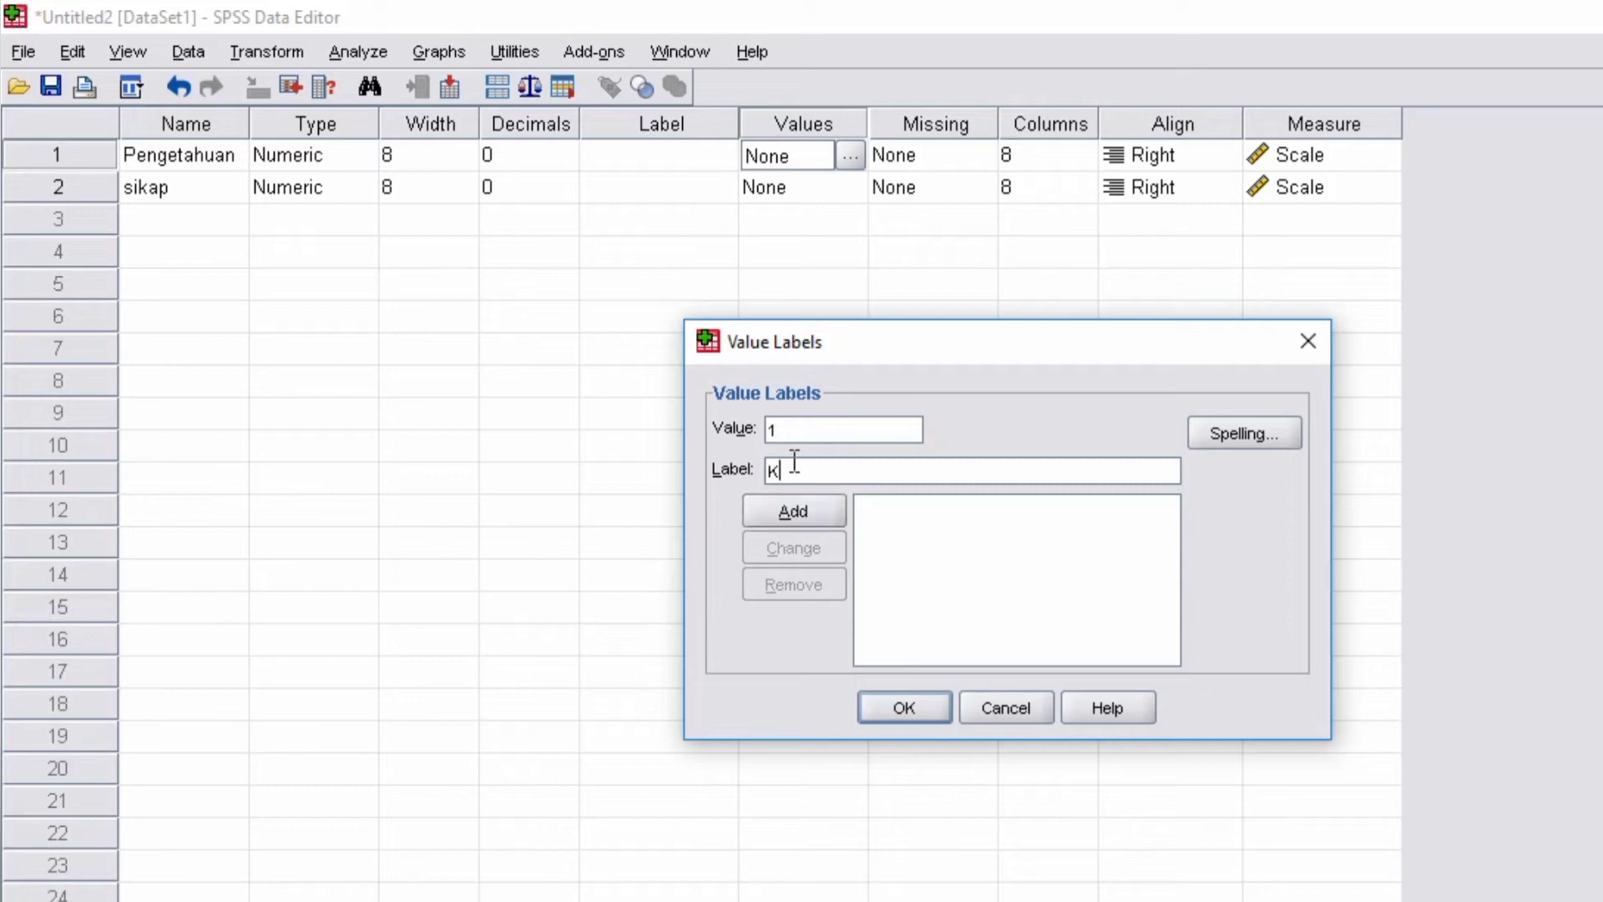
{"action": "type", "text": "urang"}
{"action": "left_click", "coordinate": [787, 506]}
Add value 2 with the label Cukup to the Pengetahuan value labels.
{"action": "type", "text": "2"}
{"action": "left_click", "coordinate": [790, 473]}
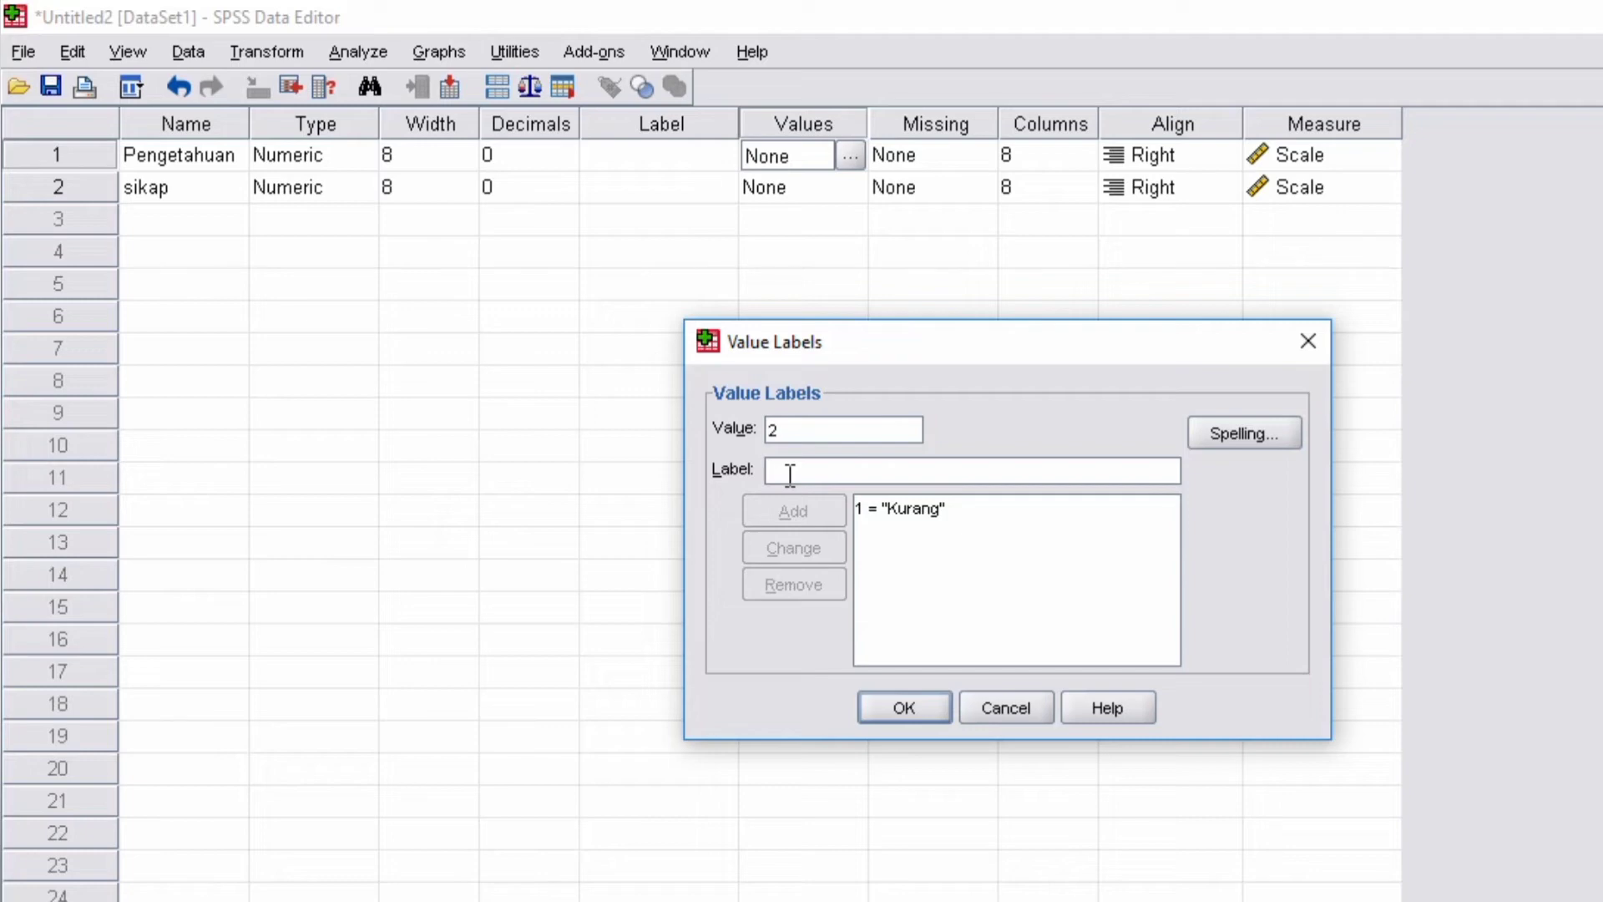
{"action": "type", "text": "C"}
{"action": "key", "text": "BackSpace"}
{"action": "type", "text": "C"}
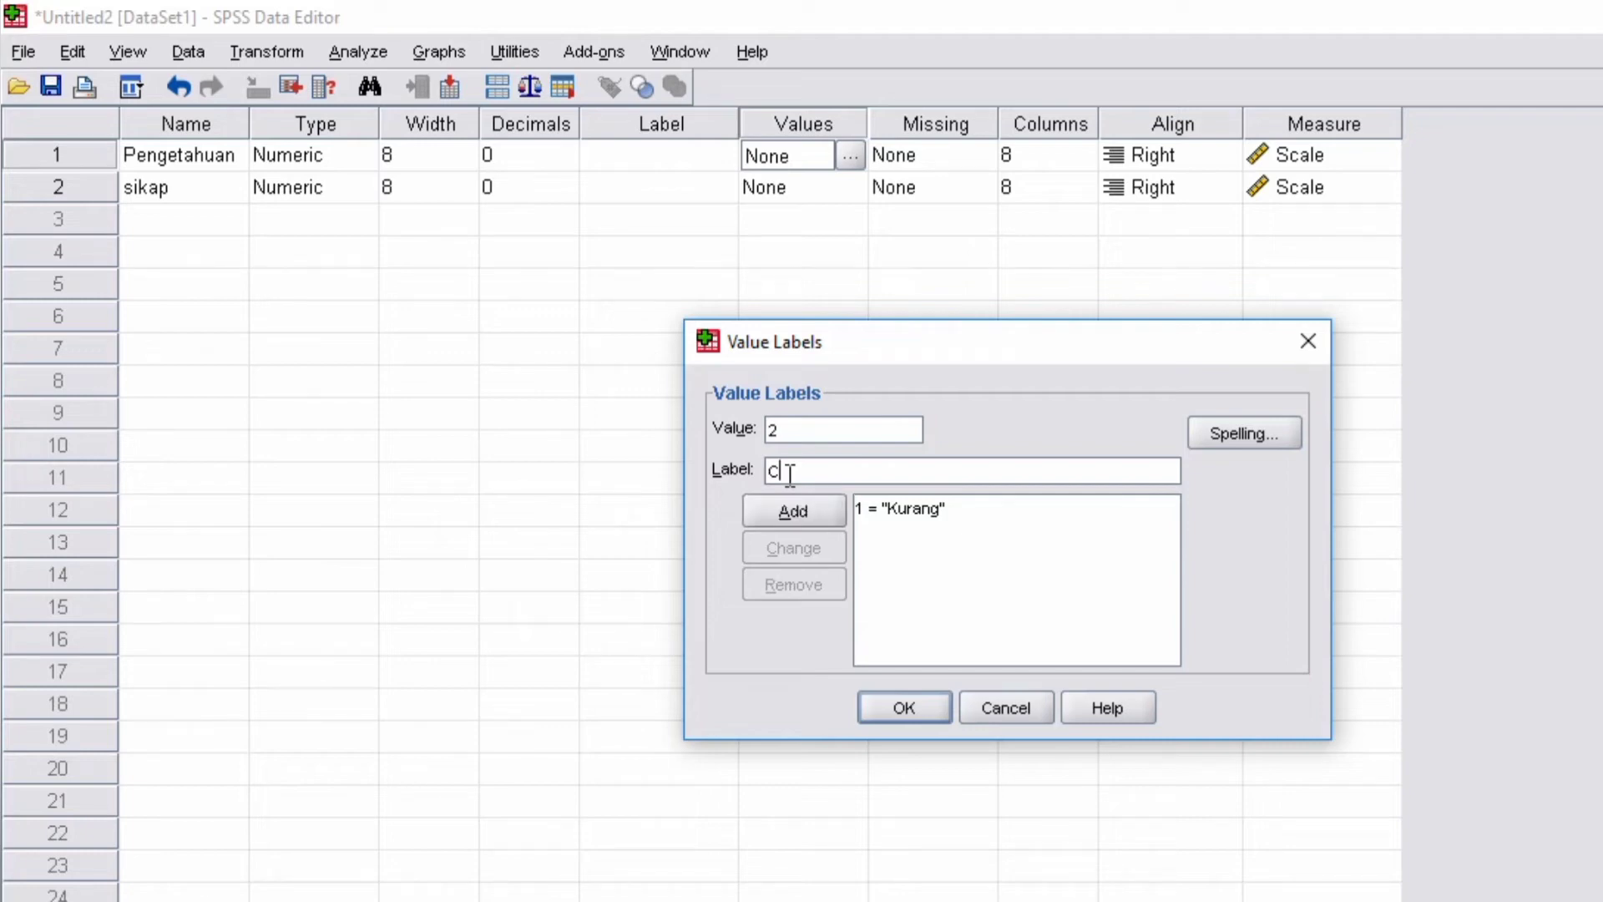
{"action": "type", "text": "ukup"}
{"action": "left_click", "coordinate": [787, 506]}
Add value 3 with the label Baik and apply the value labels to the Pengetahuan variable.
{"action": "type", "text": "3"}
{"action": "left_click", "coordinate": [798, 472]}
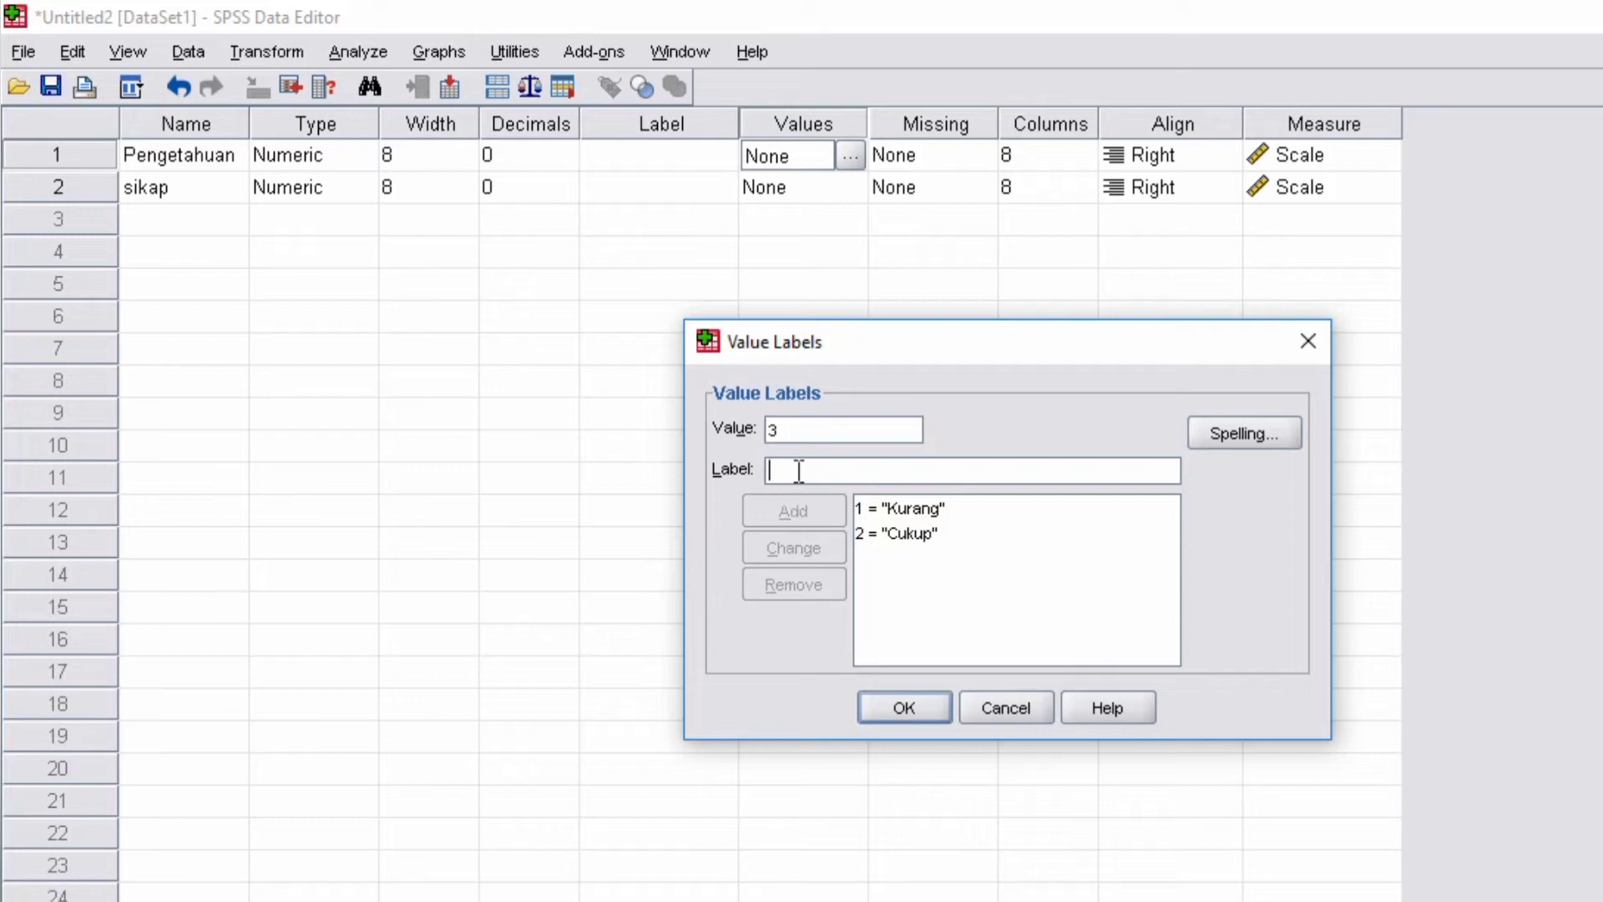
{"action": "type", "text": "Baik"}
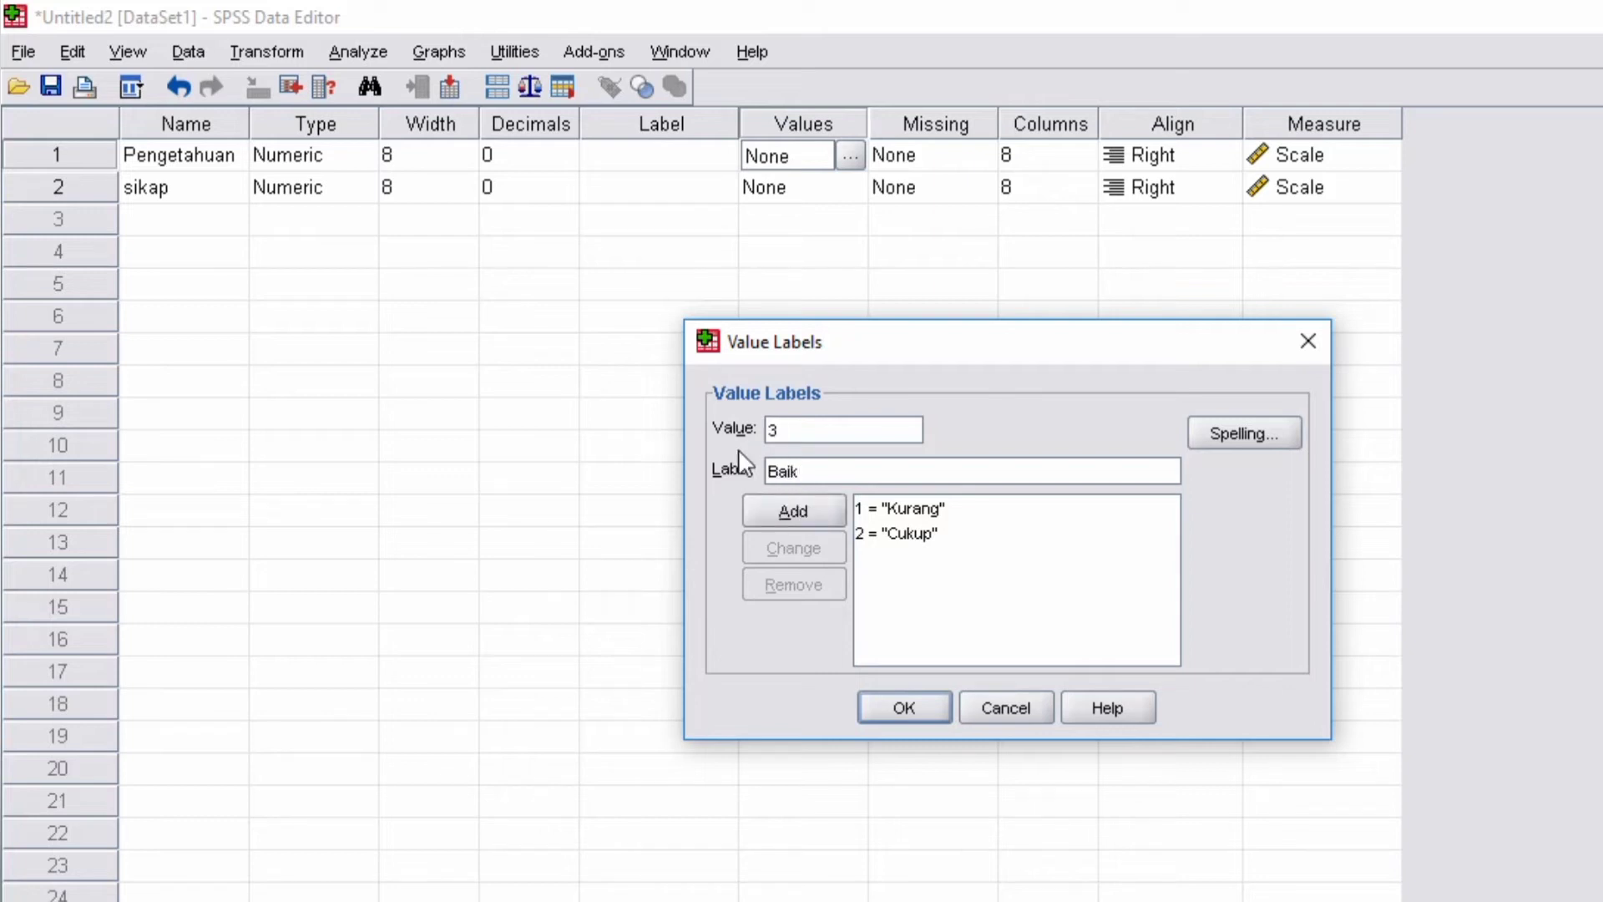
{"action": "left_click", "coordinate": [785, 511]}
{"action": "left_click", "coordinate": [904, 710]}
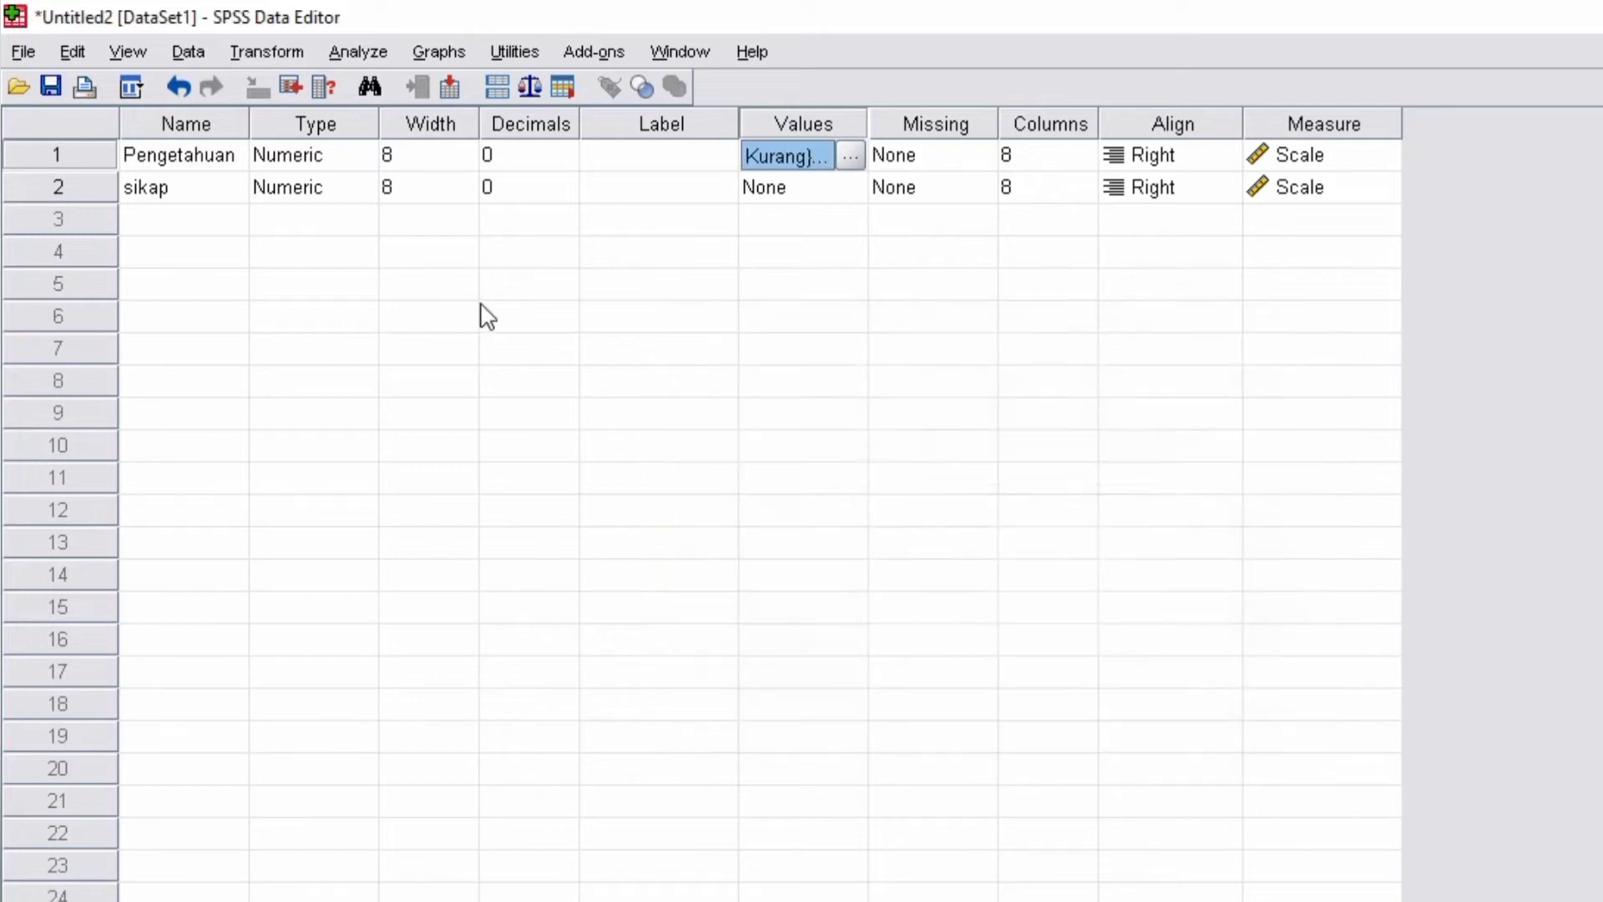
Open the value labels of the sikap variable and add value 3 with the label "sikap baik".
{"action": "left_click", "coordinate": [851, 188]}
{"action": "left_click", "coordinate": [850, 188]}
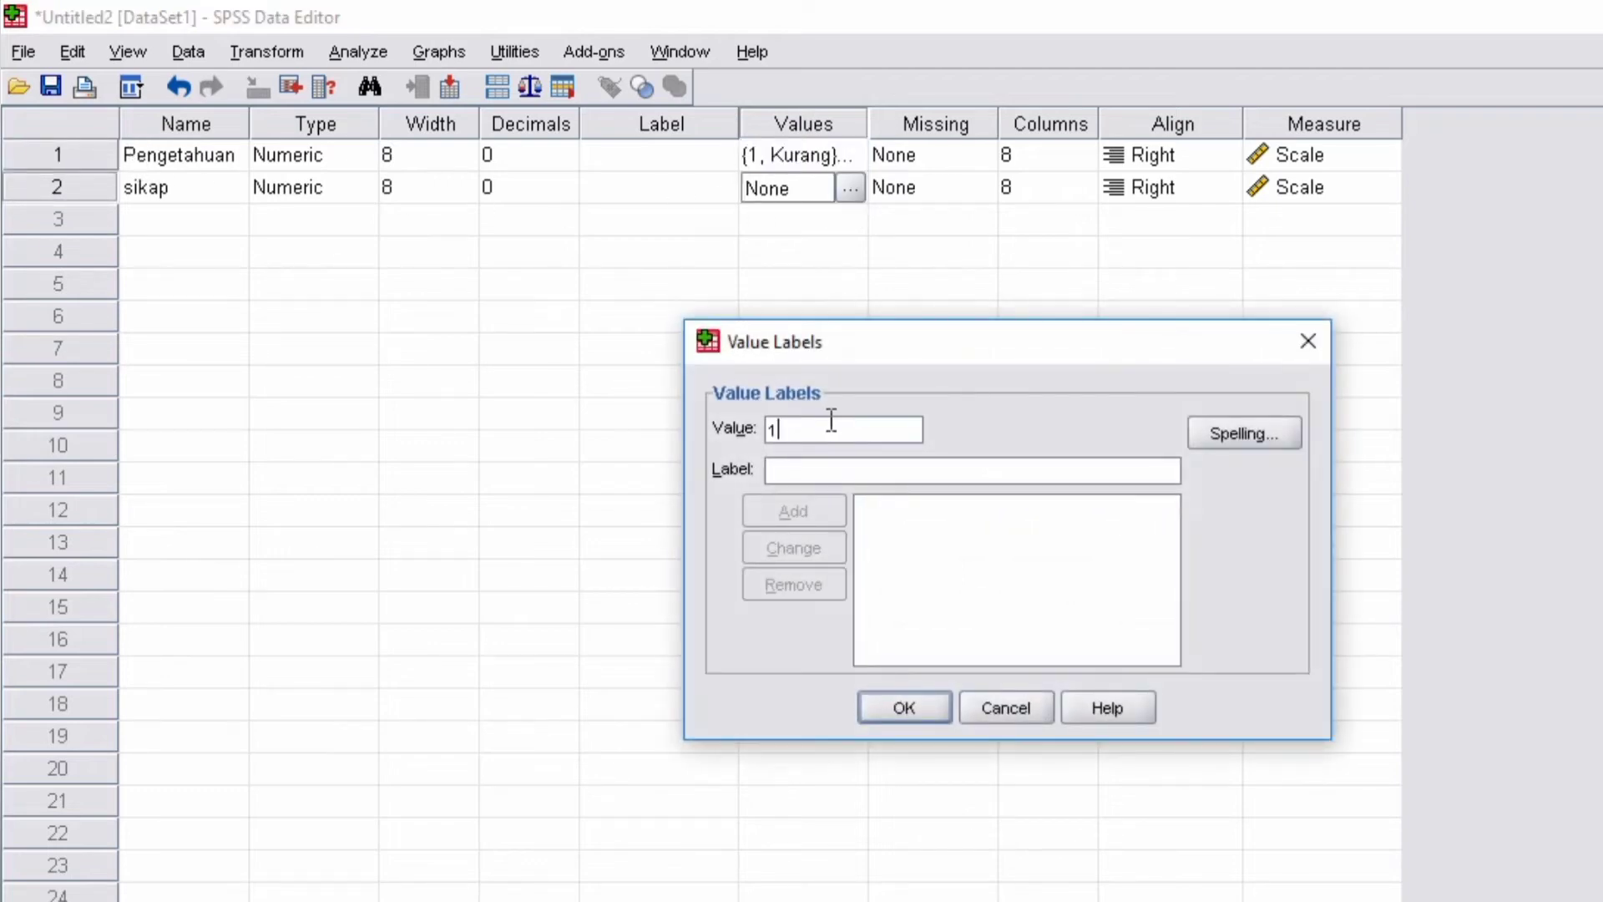
{"action": "left_click_drag", "start_coordinate": [794, 435], "coordinate": [763, 428]}
{"action": "type", "text": "2"}
{"action": "double_click", "coordinate": [773, 429]}
{"action": "type", "text": "3"}
{"action": "left_click", "coordinate": [794, 470]}
{"action": "type", "text": "sikap baik"}
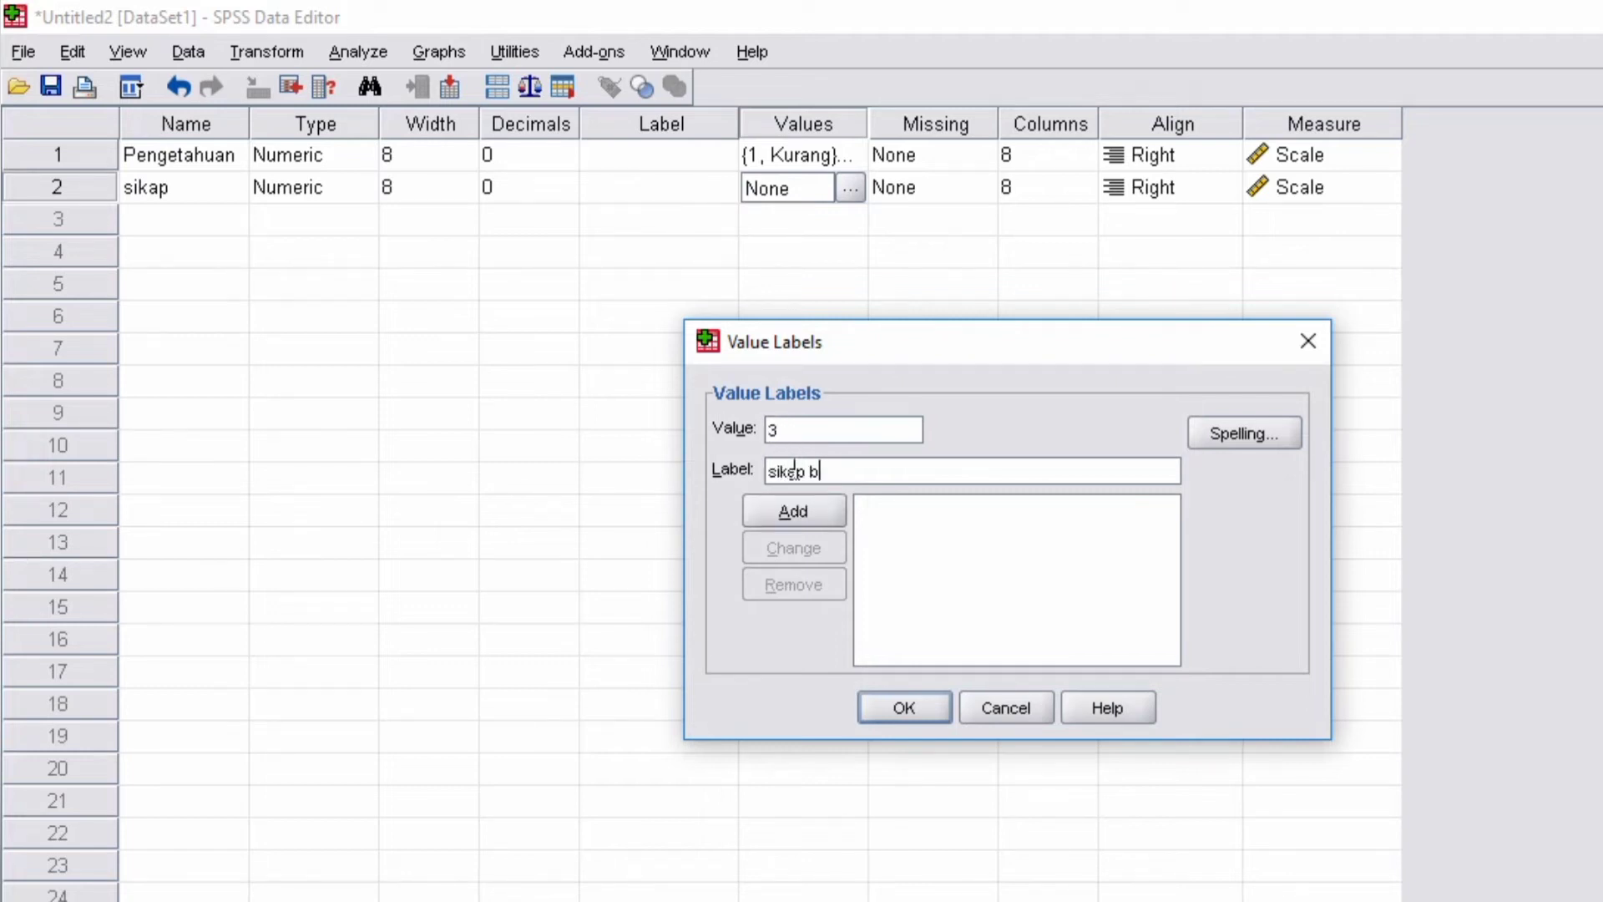
{"action": "left_click", "coordinate": [783, 502]}
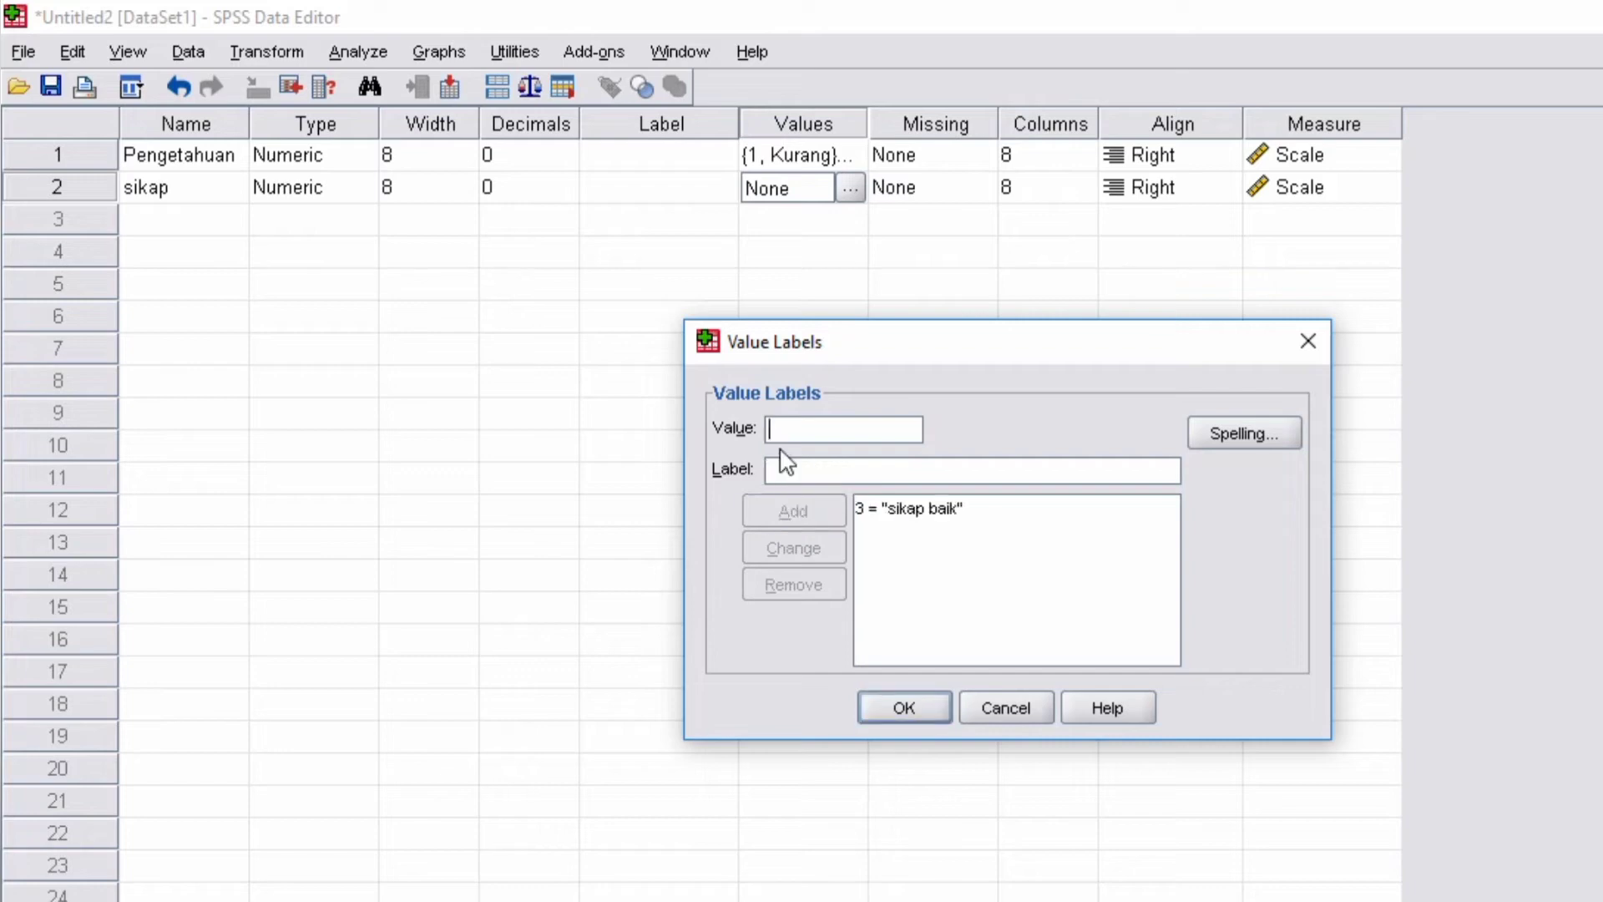
Add value 2 with the label "sikap cukup baik" to the sikap value labels.
{"action": "type", "text": "2"}
{"action": "left_click", "coordinate": [800, 468]}
{"action": "type", "text": "c"}
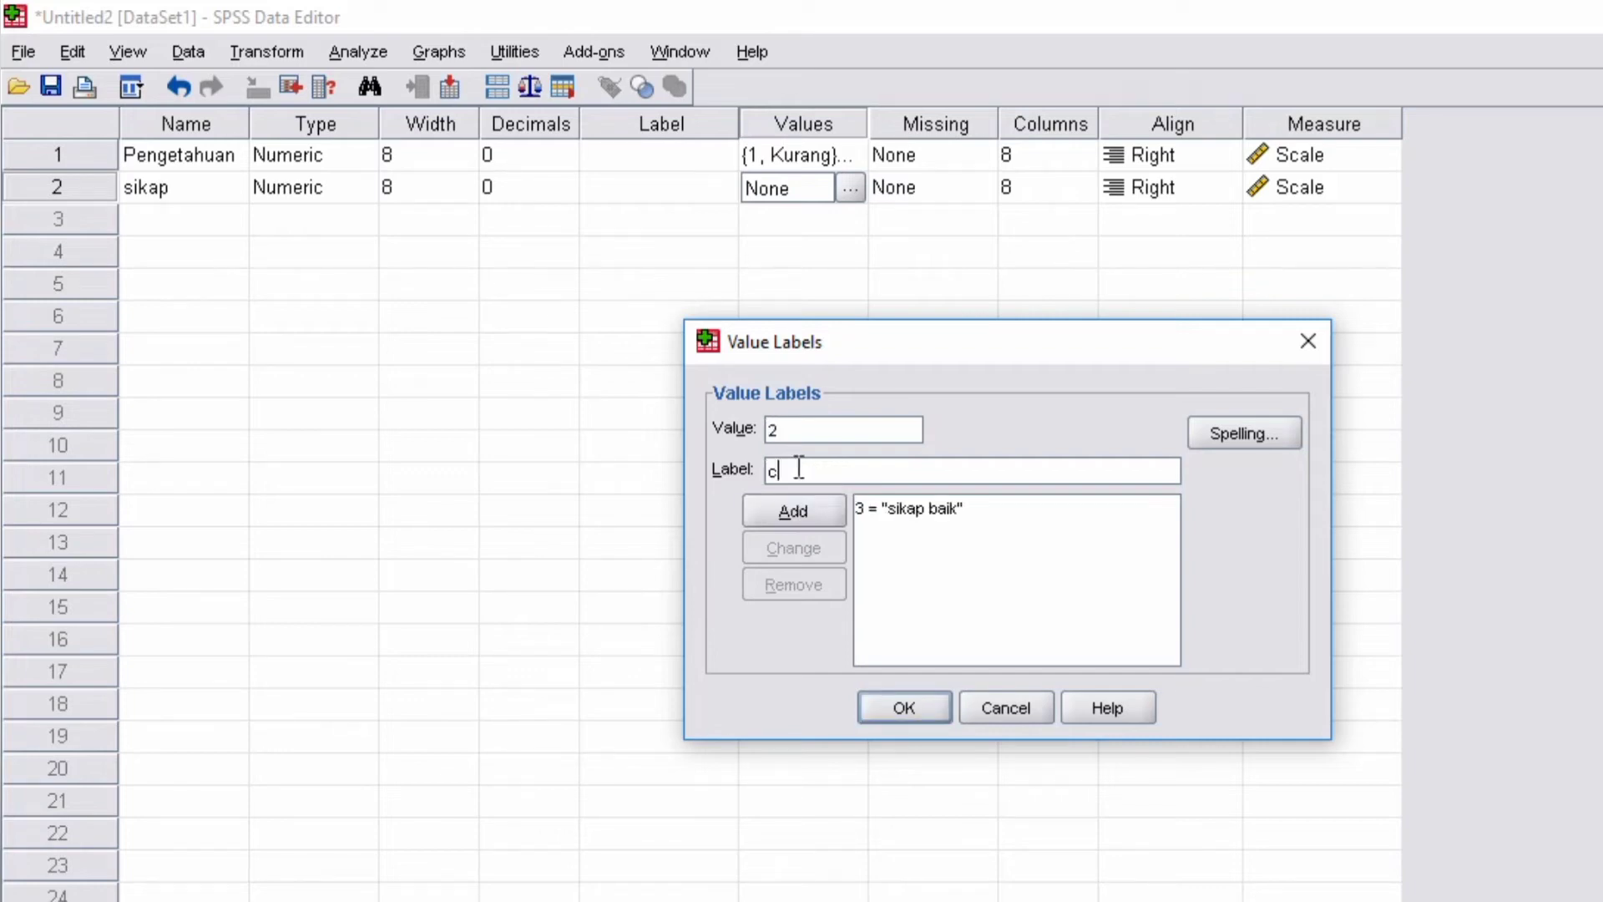
{"action": "type", "text": "ukup baik"}
{"action": "left_click", "coordinate": [768, 472]}
{"action": "type", "text": "sikap"}
{"action": "left_click", "coordinate": [790, 513]}
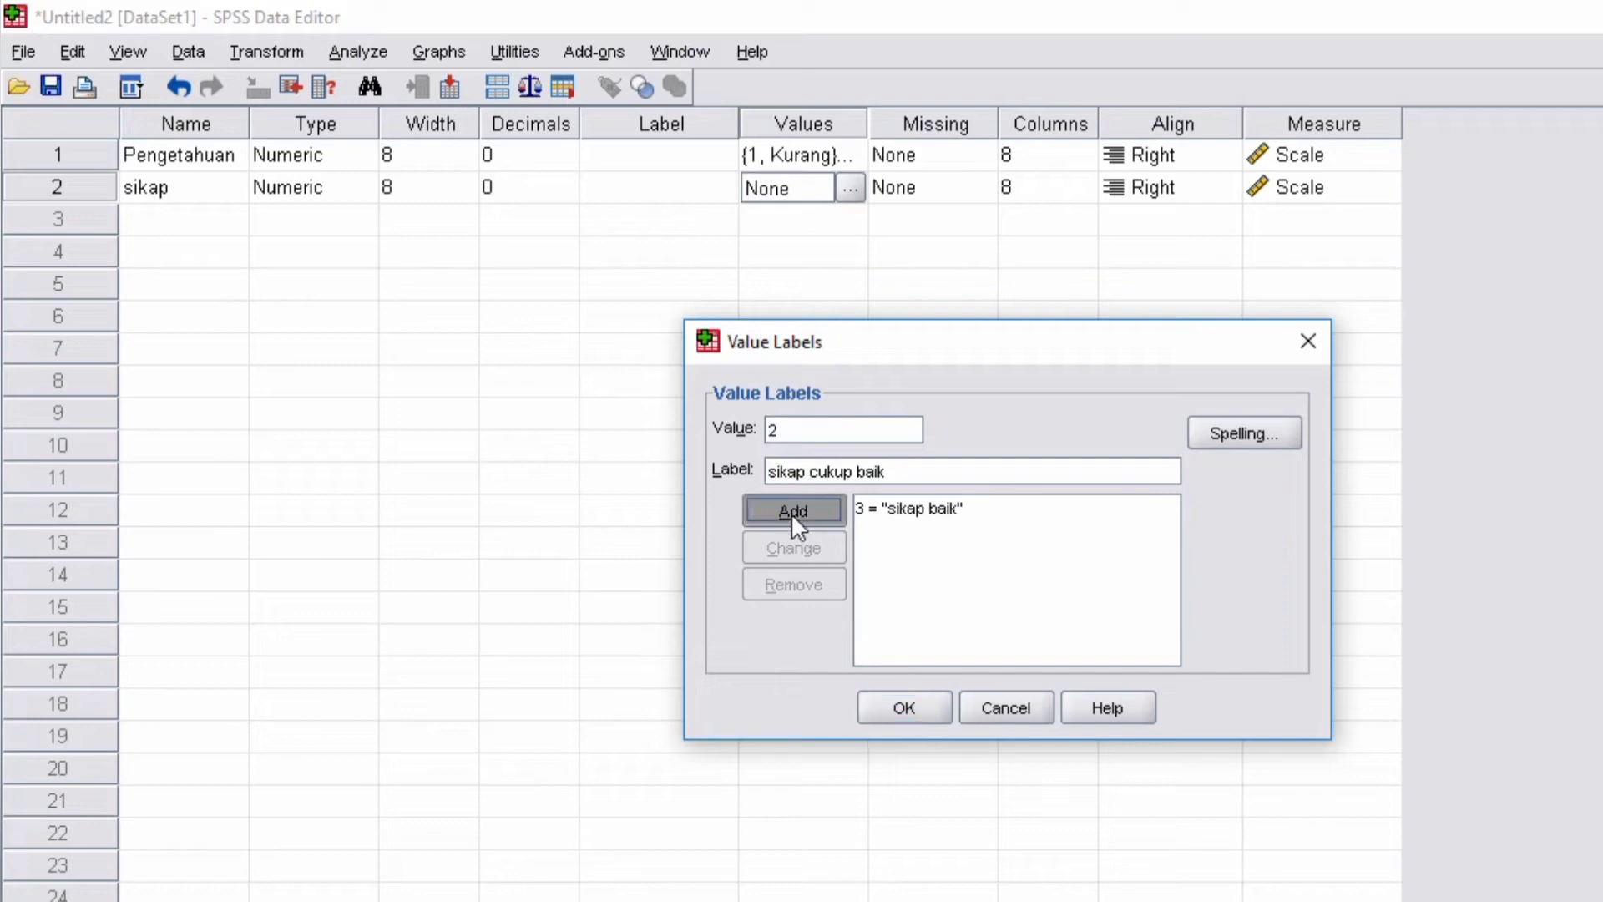
Add value 1 with the label "sikap tidak baik" and apply the value labels to the sikap variable.
{"action": "type", "text": "1"}
{"action": "left_click", "coordinate": [789, 475]}
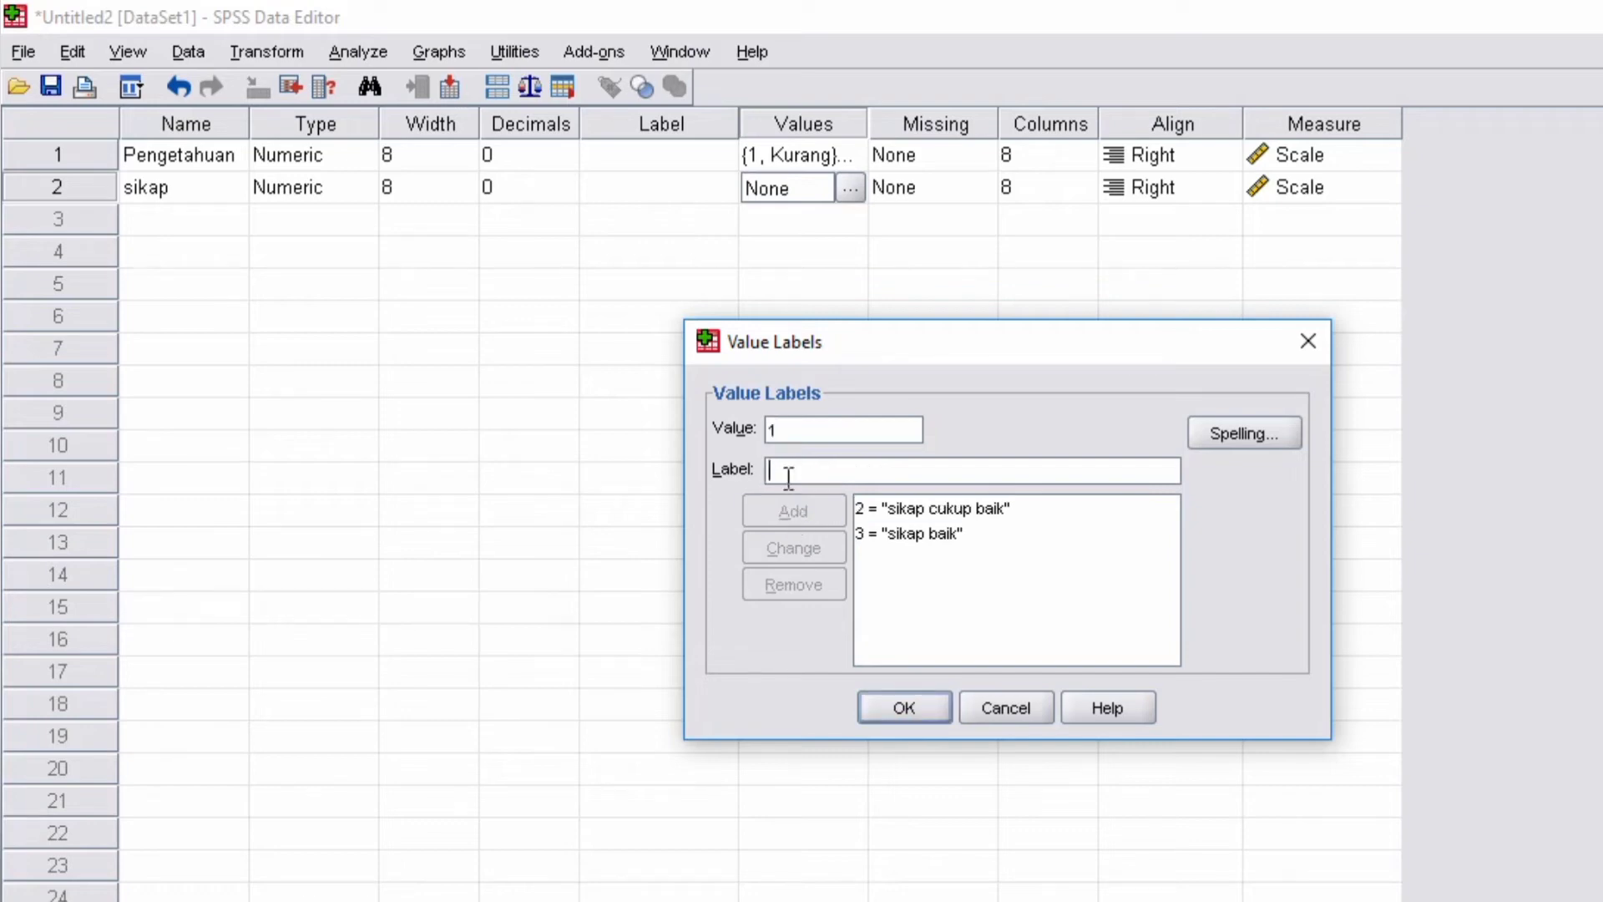
{"action": "type", "text": "sikap t"}
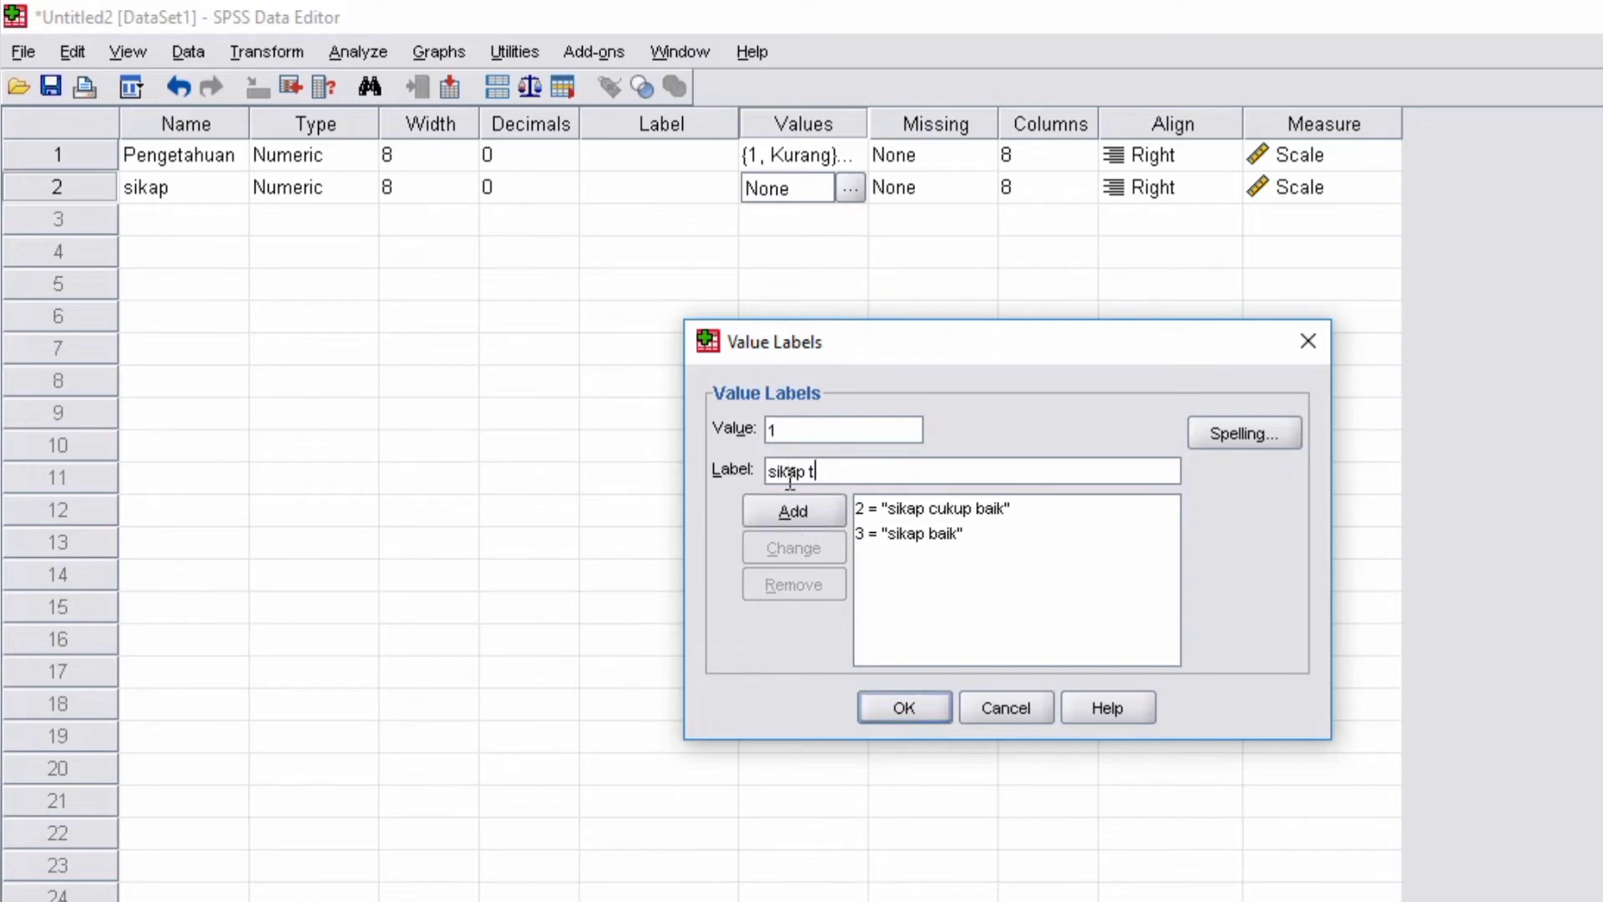
{"action": "type", "text": "idak baik"}
{"action": "left_click", "coordinate": [789, 511]}
{"action": "left_click", "coordinate": [895, 706]}
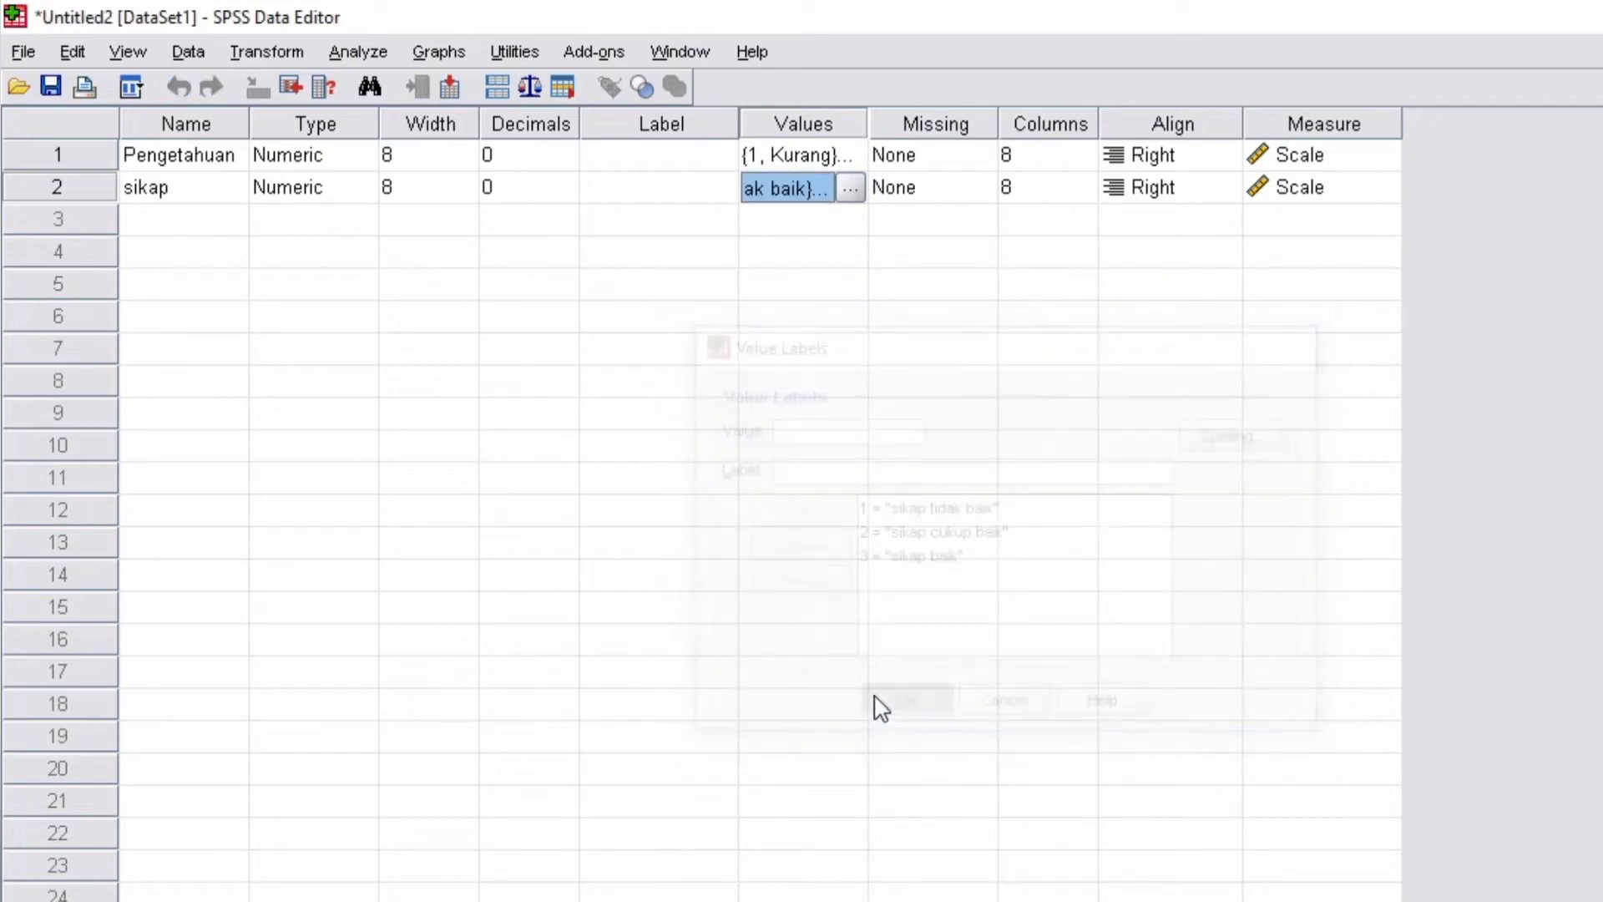
In the data sheet, enter 1, 2, 3, 1, 2 for Pengetahuan in cases 1 to 5.
{"action": "left_click", "coordinate": [204, 217]}
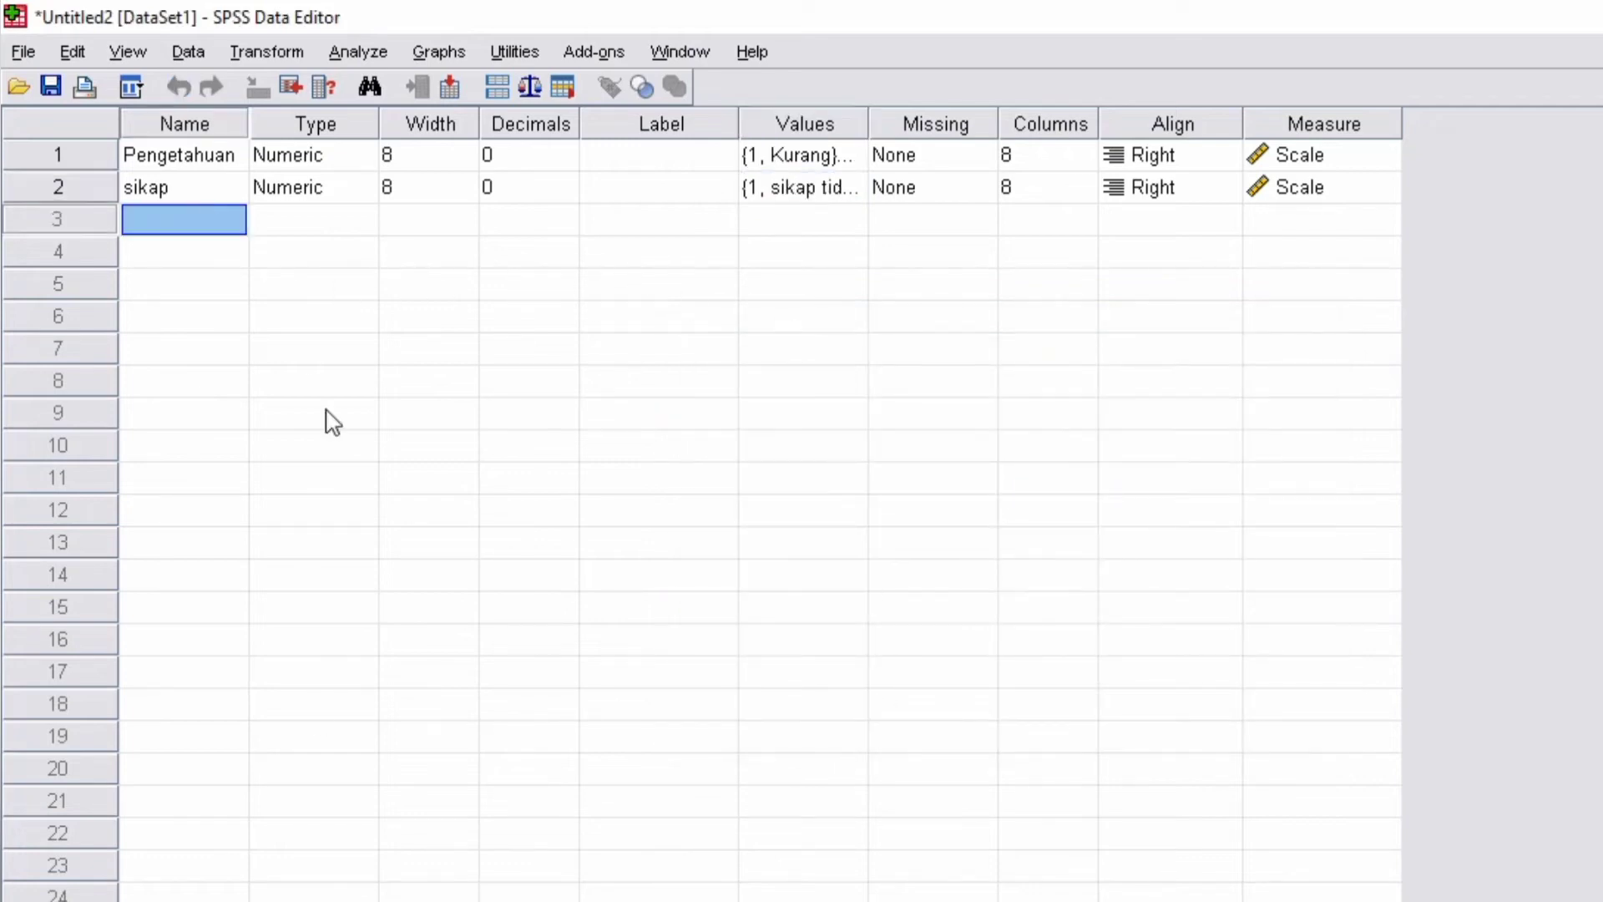
{"action": "key", "text": "ctrl+t"}
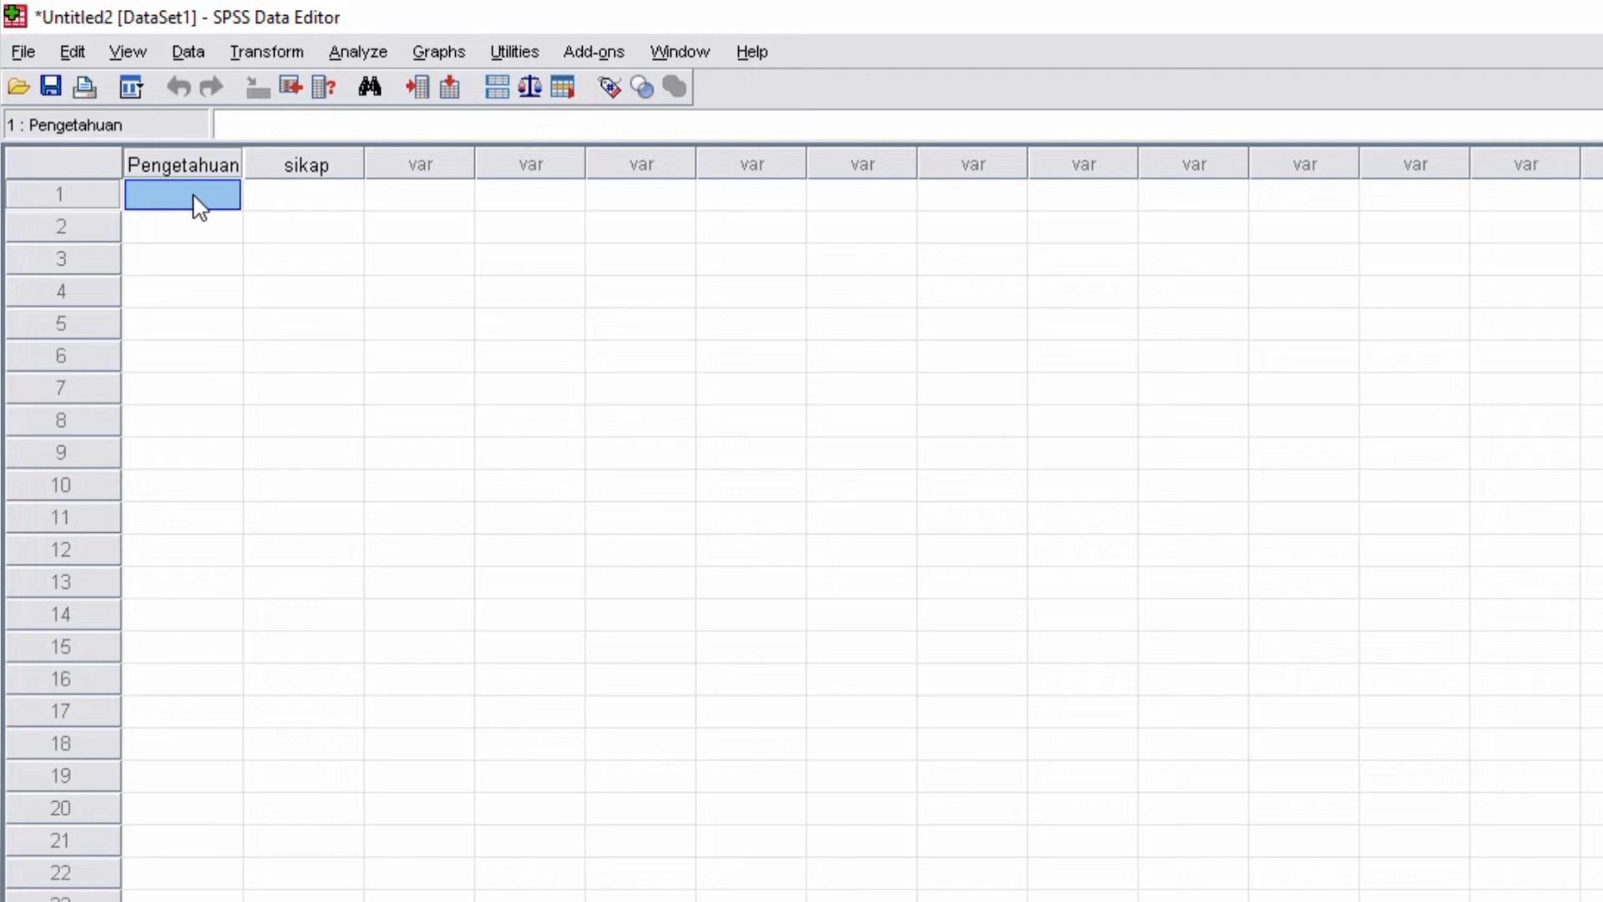
{"action": "type", "text": "1"}
{"action": "key", "text": "Return"}
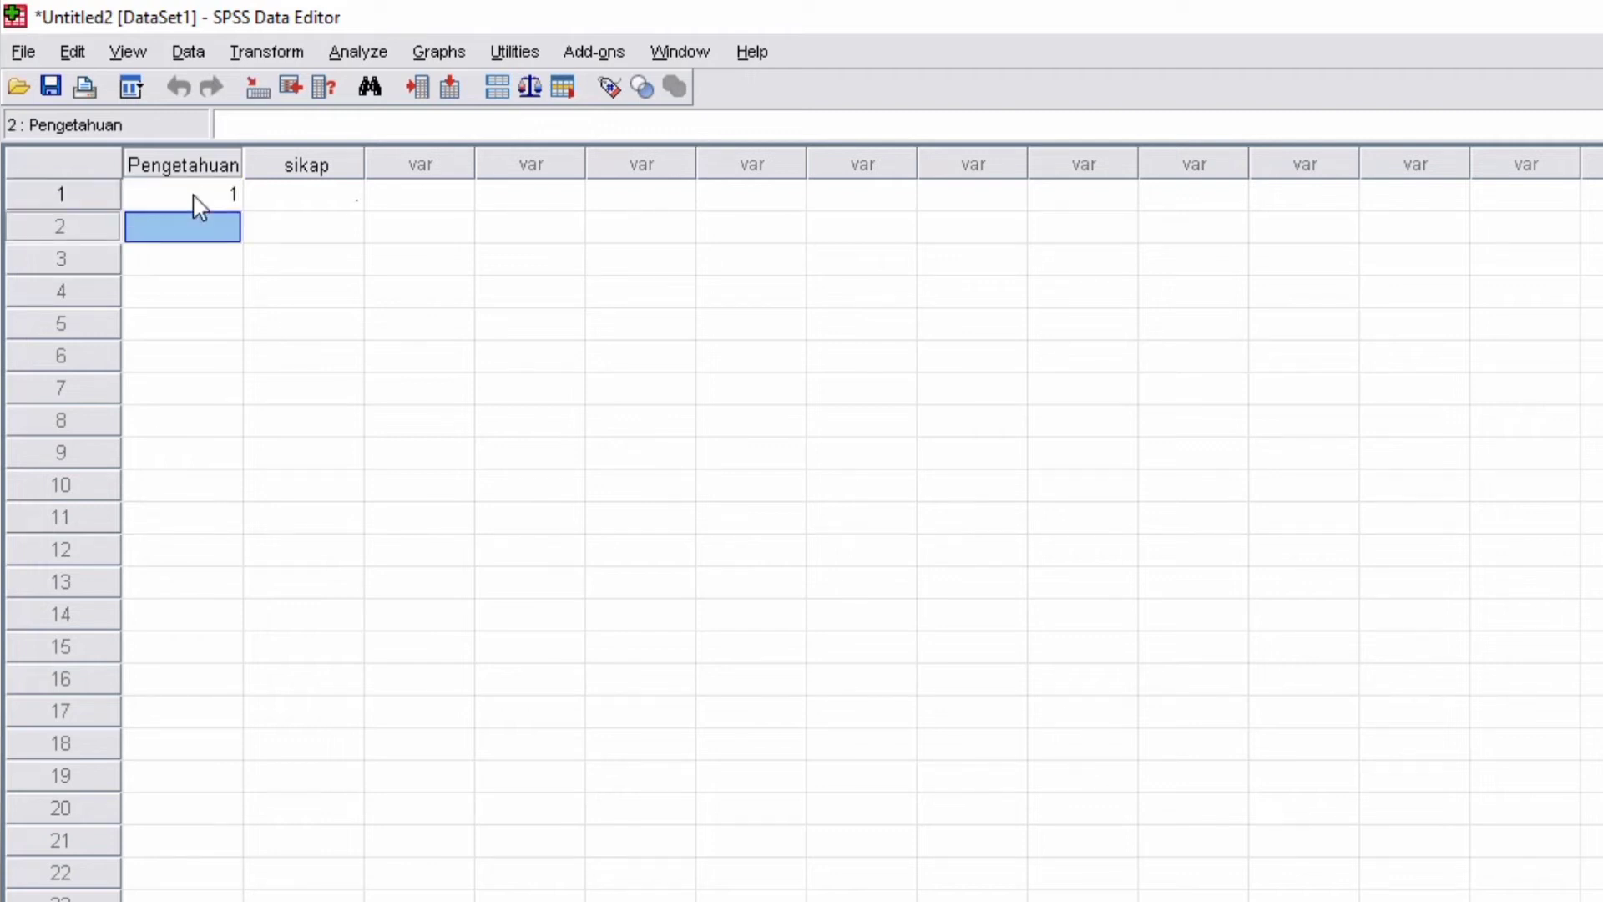
{"action": "type", "text": "2"}
{"action": "key", "text": "Return"}
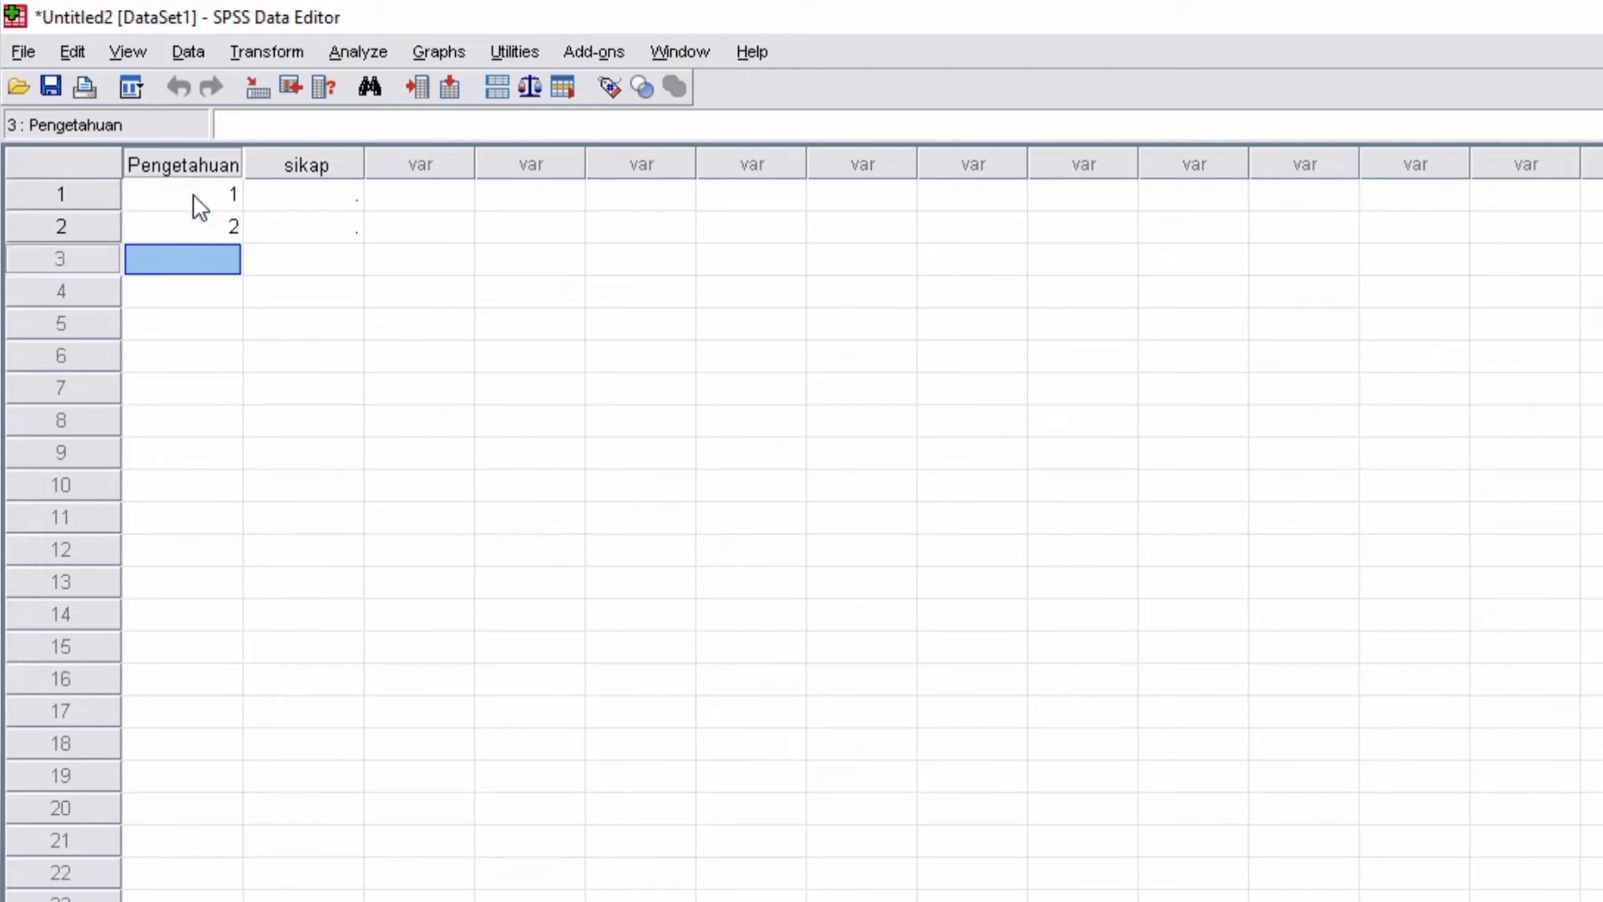
{"action": "type", "text": "3"}
{"action": "key", "text": "Return"}
{"action": "type", "text": "1"}
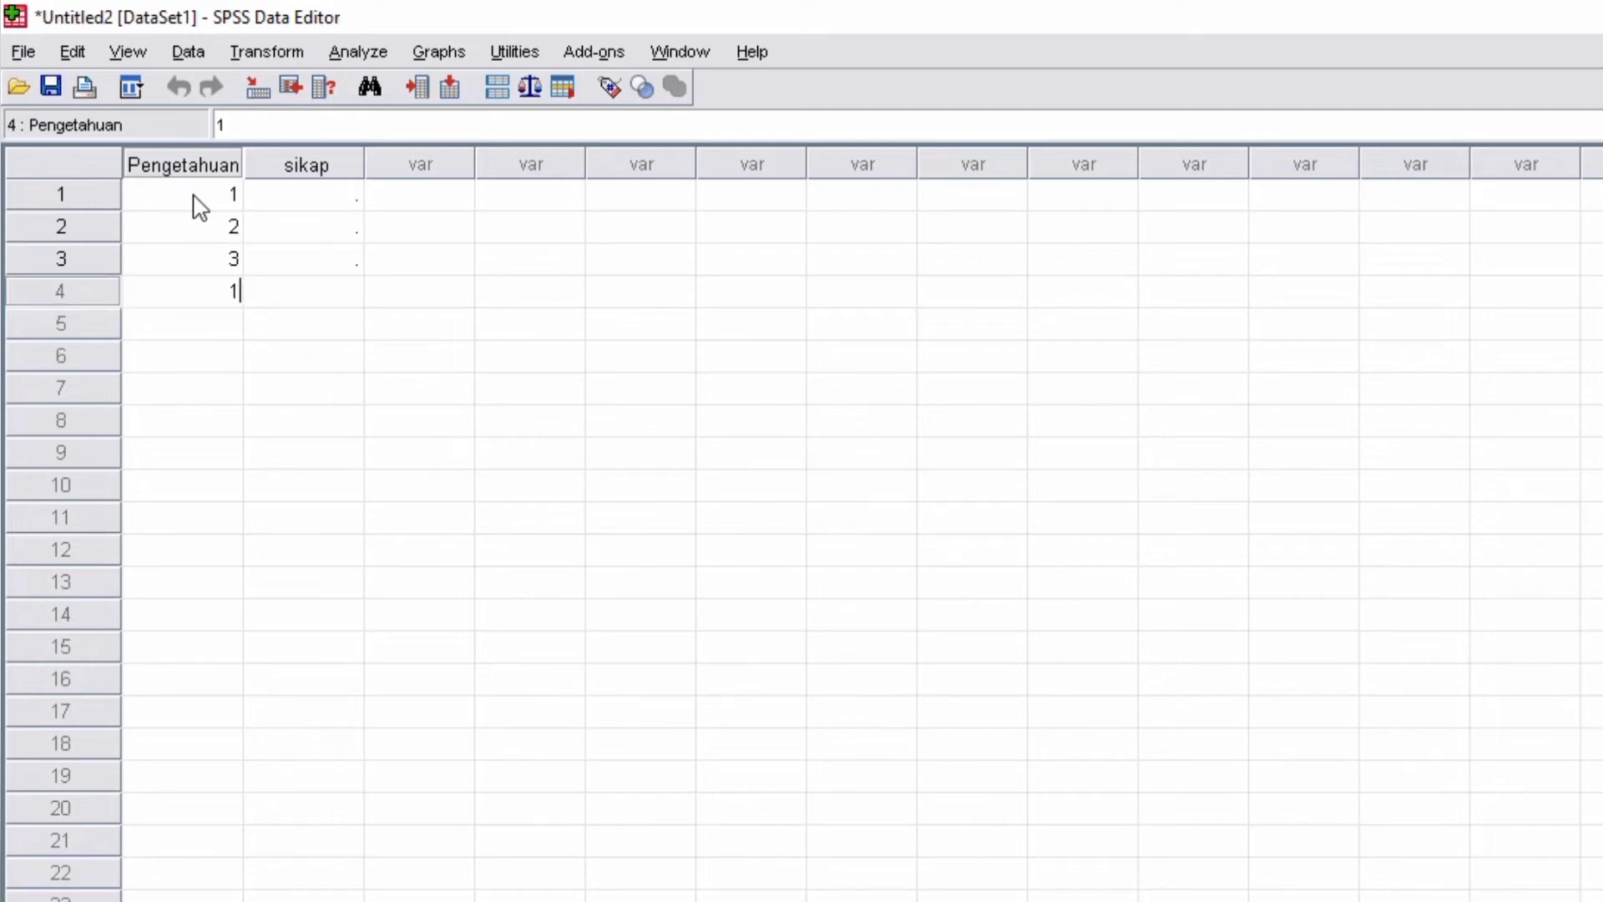
{"action": "key", "text": "Return"}
{"action": "type", "text": "2"}
{"action": "key", "text": "Return"}
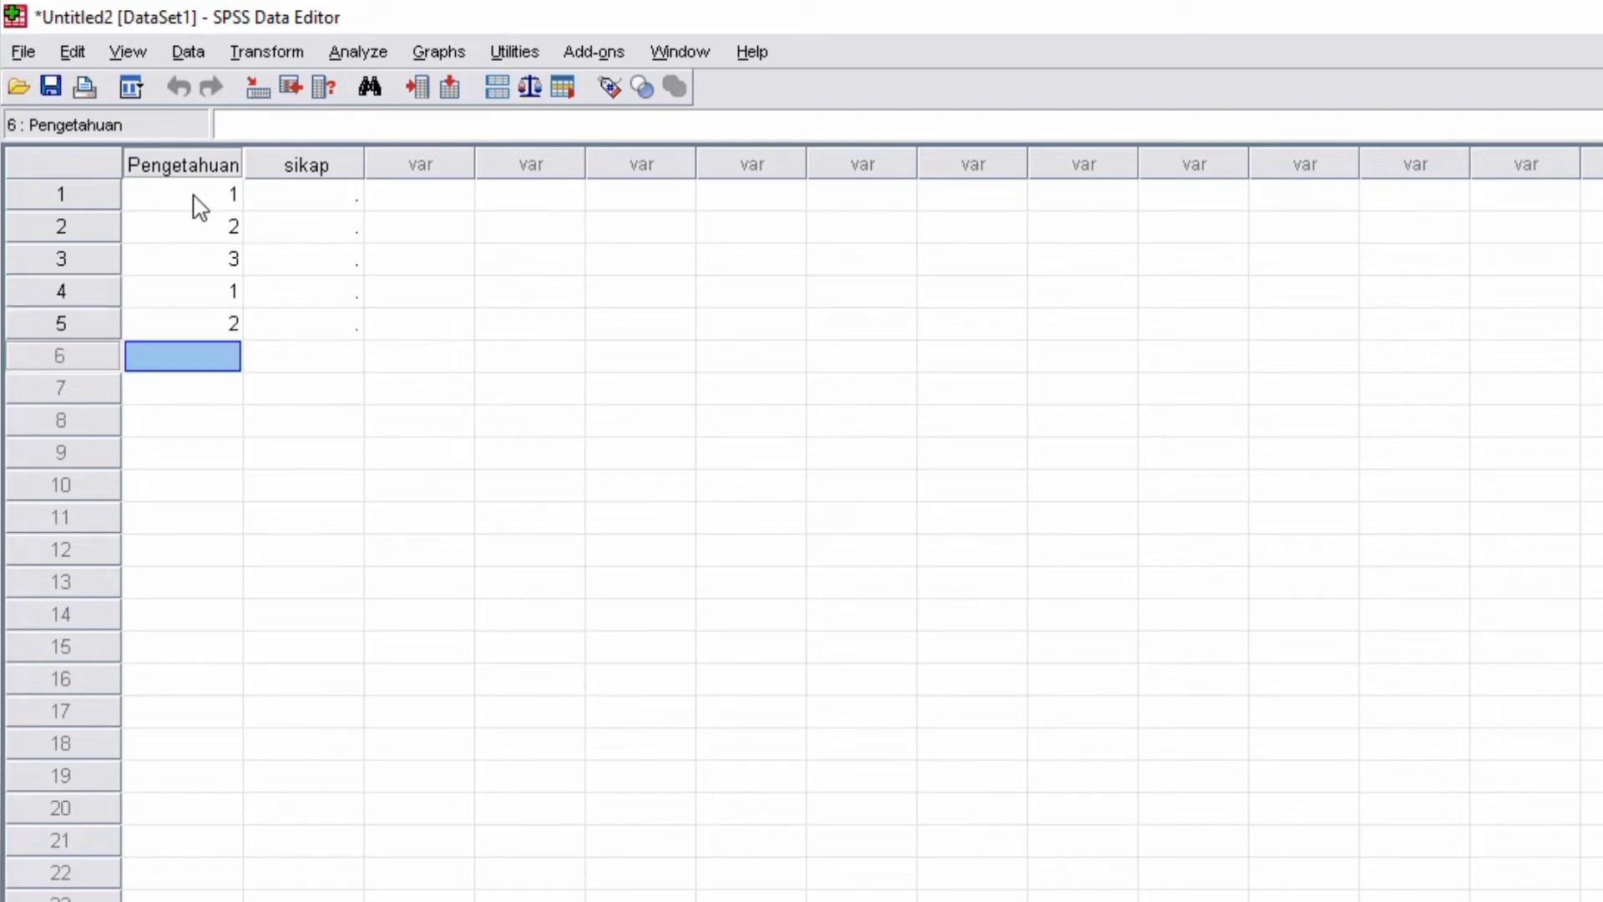
Enter 3, 3, 2, 2, 1 for Pengetahuan in cases 6 to 10.
{"action": "type", "text": "3"}
{"action": "key", "text": "Return"}
{"action": "type", "text": "3"}
{"action": "key", "text": "Return"}
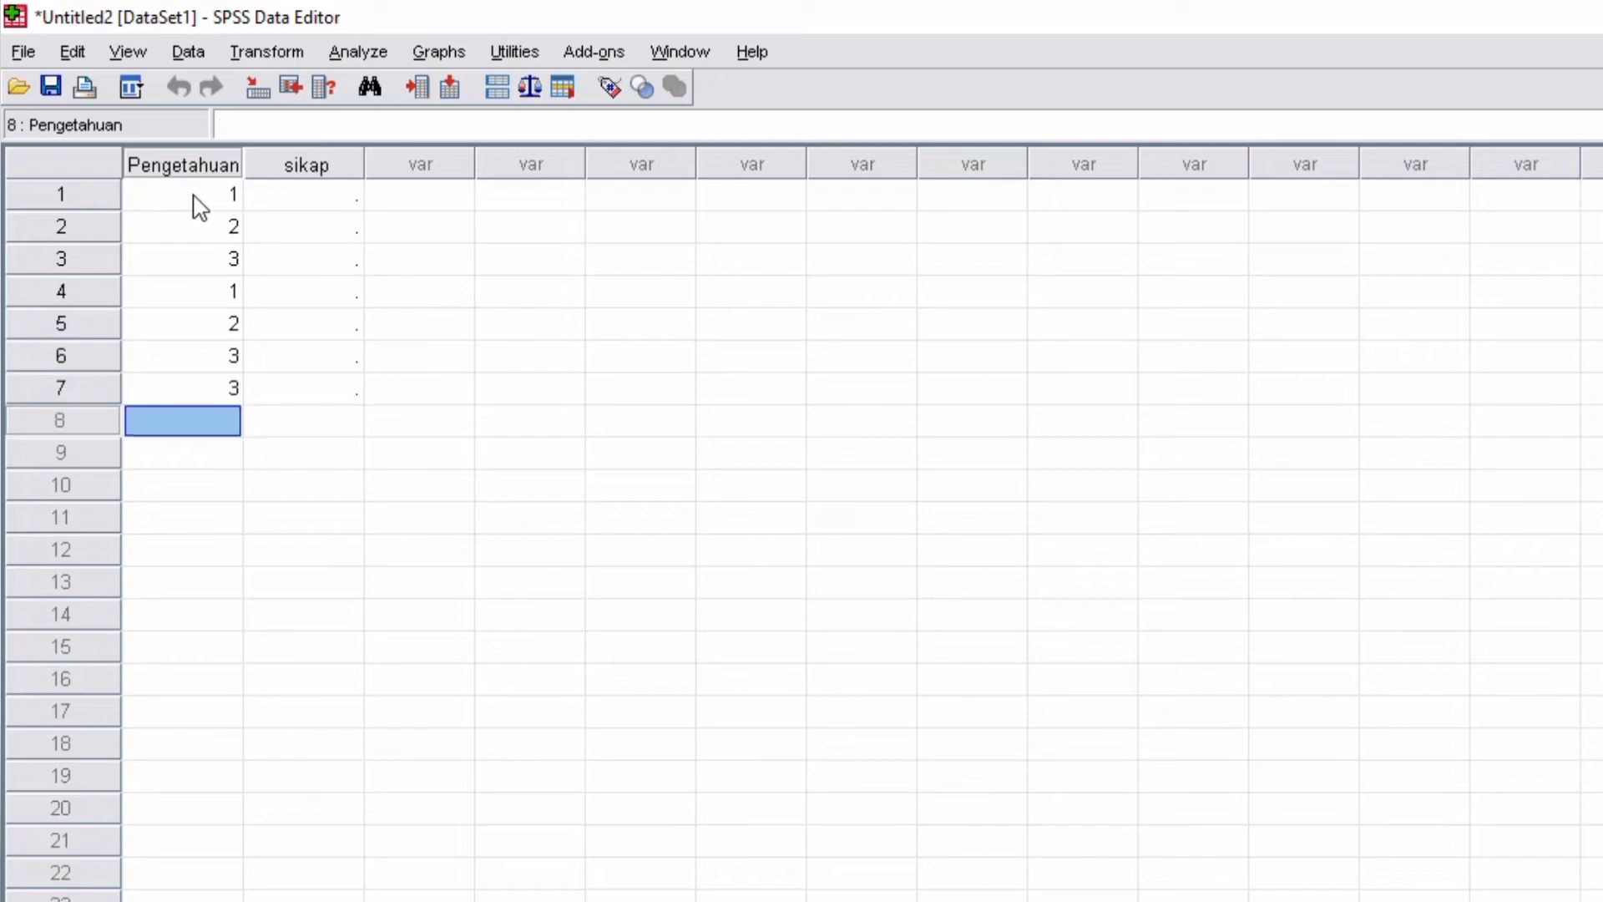
{"action": "type", "text": "2"}
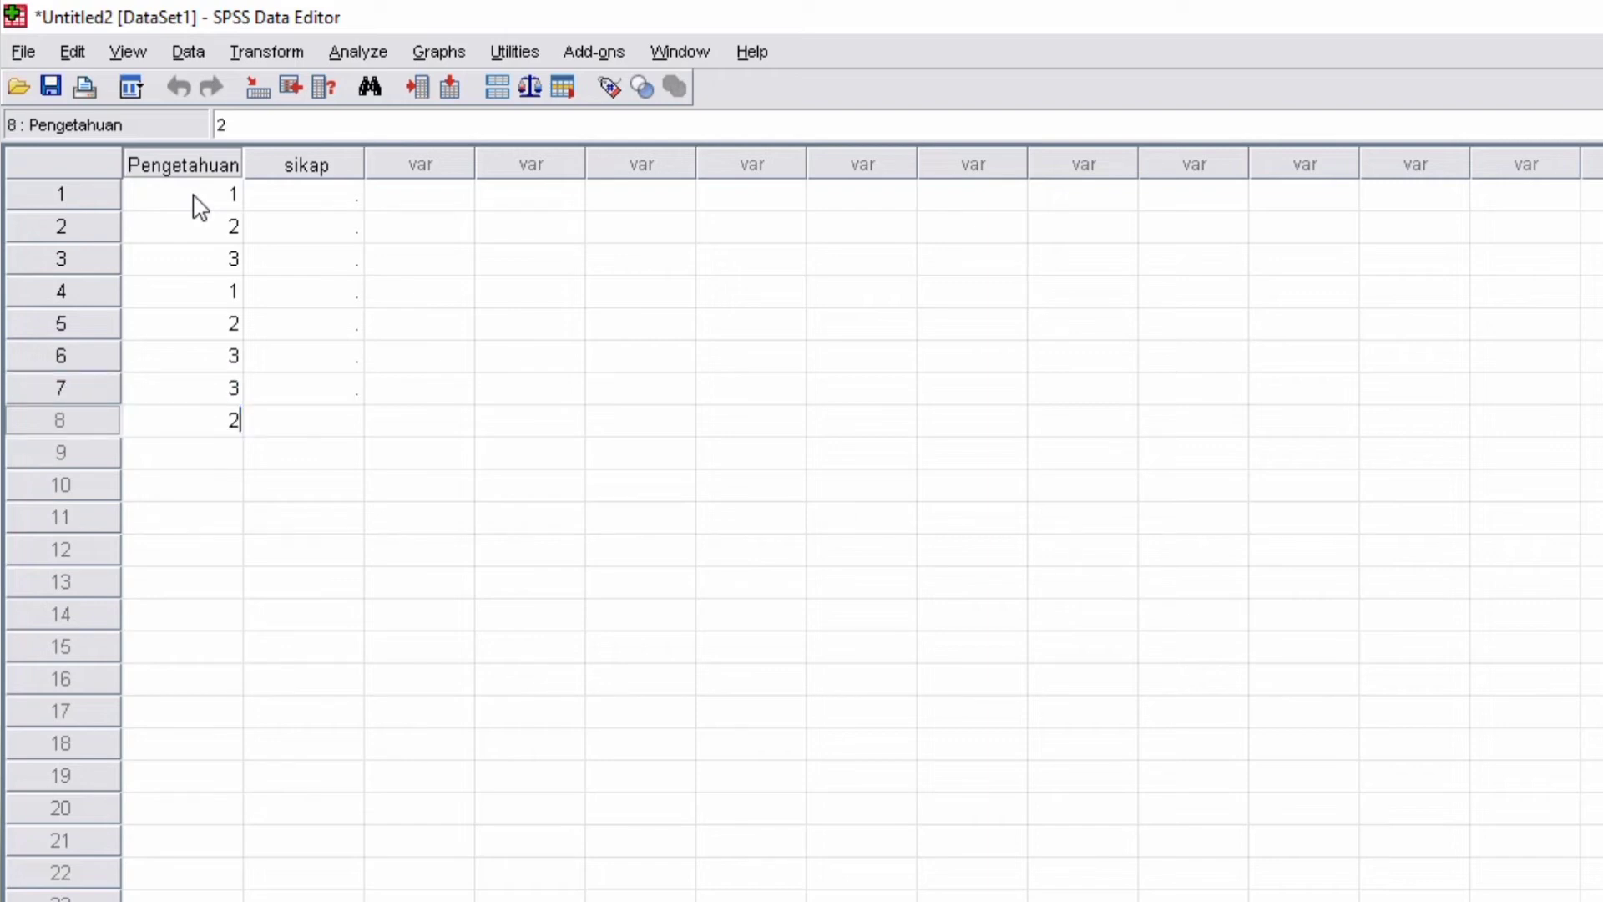
{"action": "key", "text": "Return"}
{"action": "type", "text": "2"}
{"action": "key", "text": "Return"}
{"action": "type", "text": "1"}
{"action": "key", "text": "Return"}
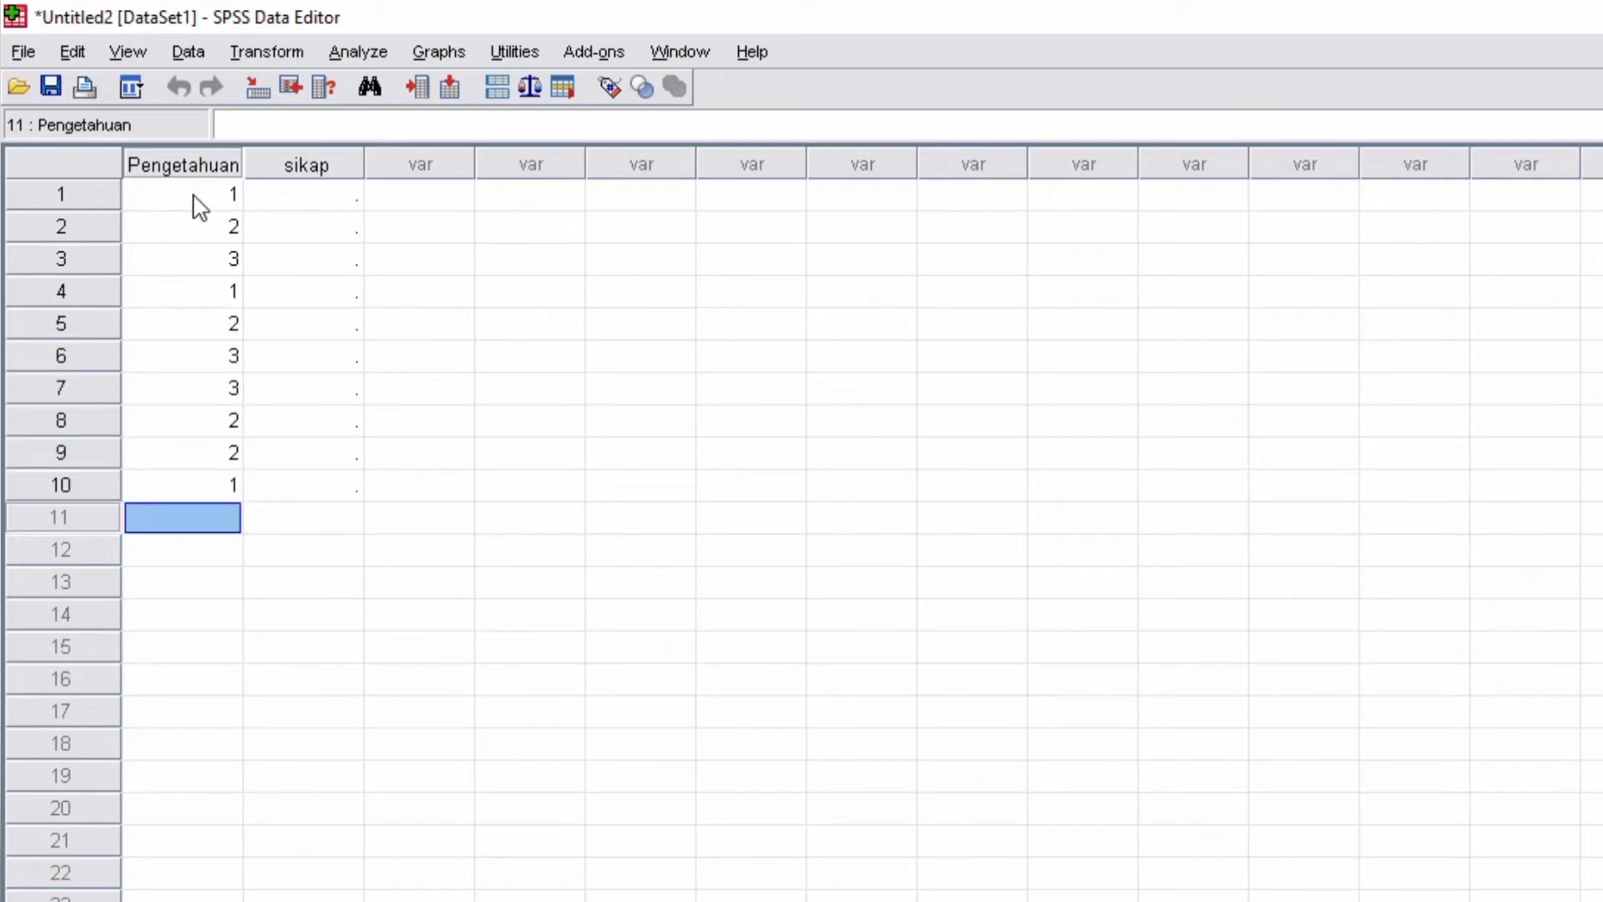
Enter 1, 2, 3, 2, 1 for Pengetahuan in cases 11 to 15.
{"action": "type", "text": "1"}
{"action": "key", "text": "Return"}
{"action": "type", "text": "2"}
{"action": "key", "text": "Return"}
{"action": "type", "text": "3"}
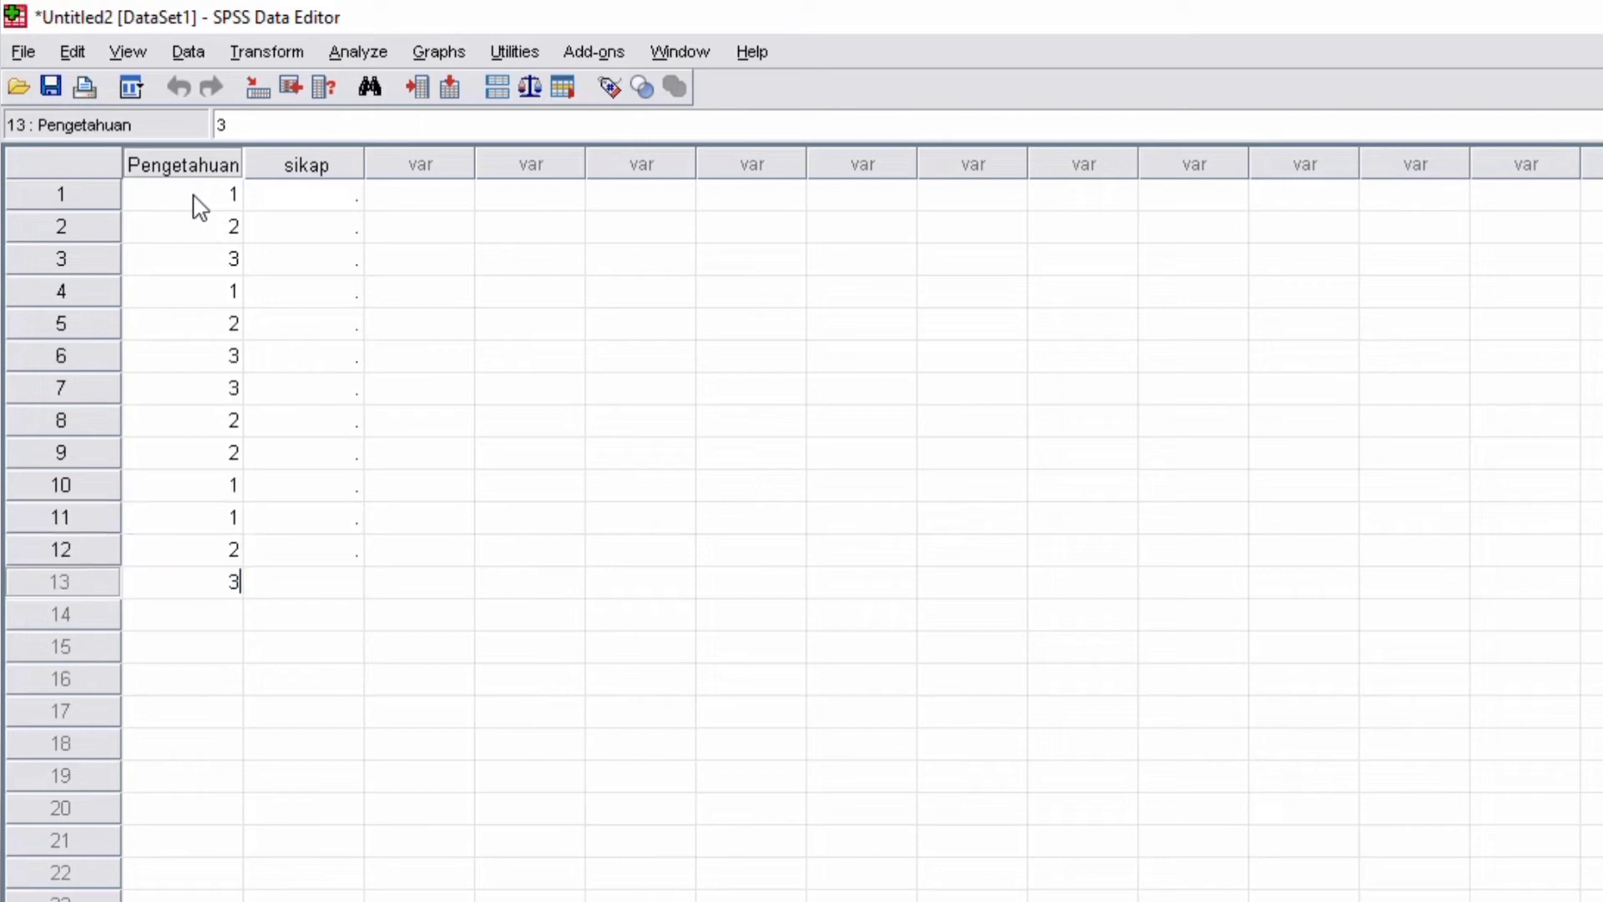
{"action": "key", "text": "Return"}
{"action": "type", "text": "2"}
{"action": "key", "text": "Return"}
{"action": "type", "text": "1"}
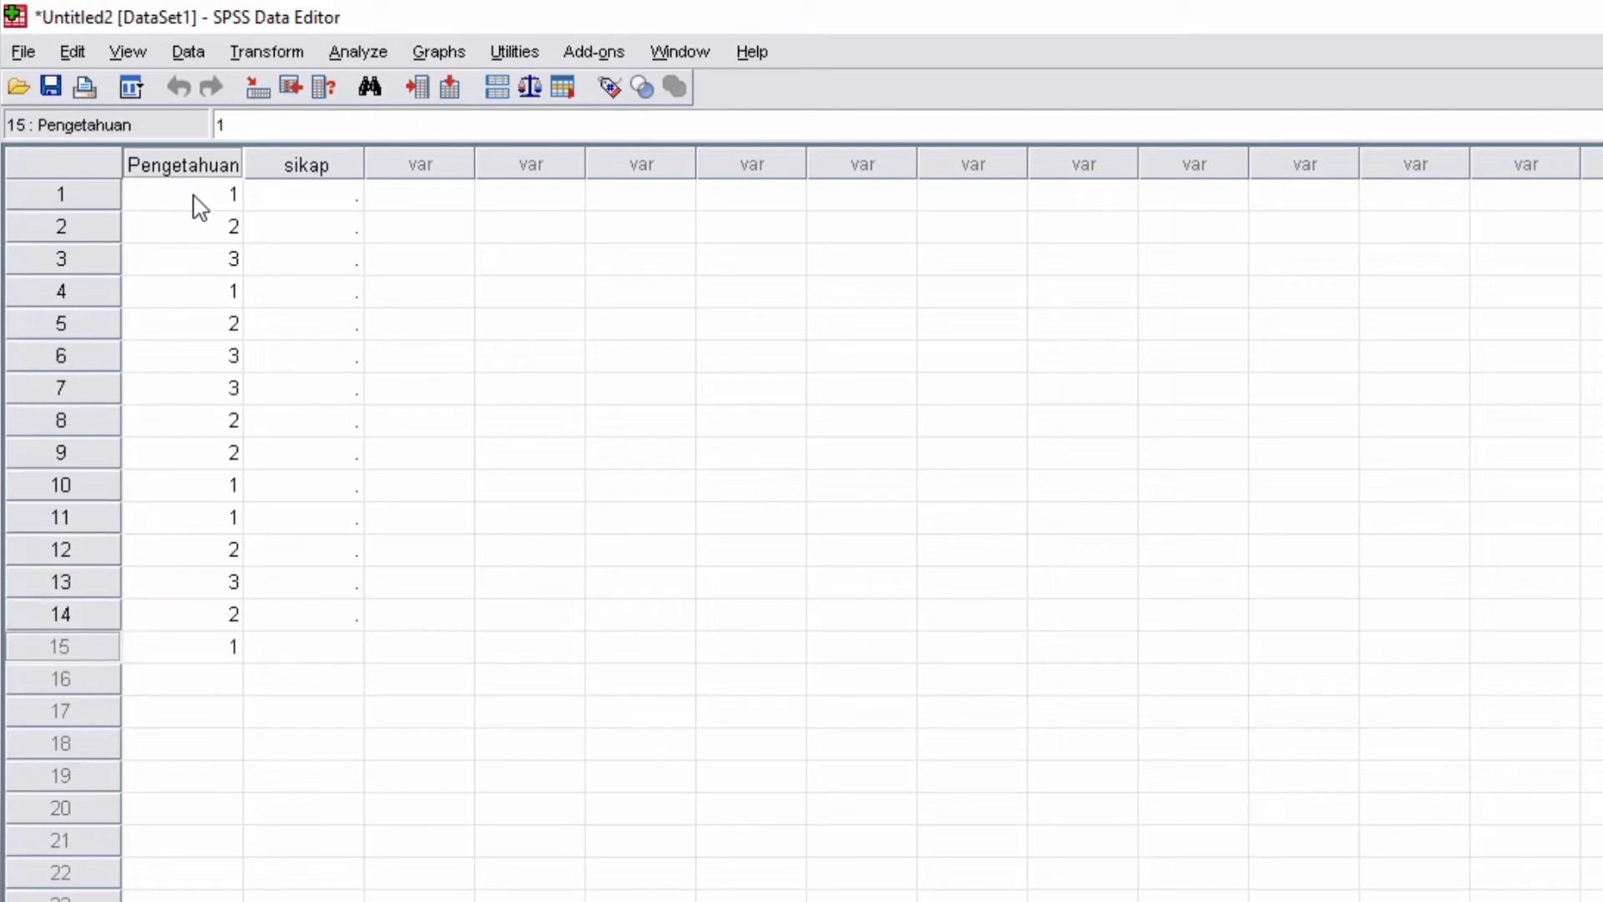
{"action": "key", "text": "Return"}
Enter 1, 2, 3, 2, 1 for Pengetahuan in cases 16 to 20.
{"action": "type", "text": "1"}
{"action": "key", "text": "Return"}
{"action": "type", "text": "2"}
{"action": "key", "text": "Return"}
{"action": "type", "text": "3"}
{"action": "key", "text": "Return"}
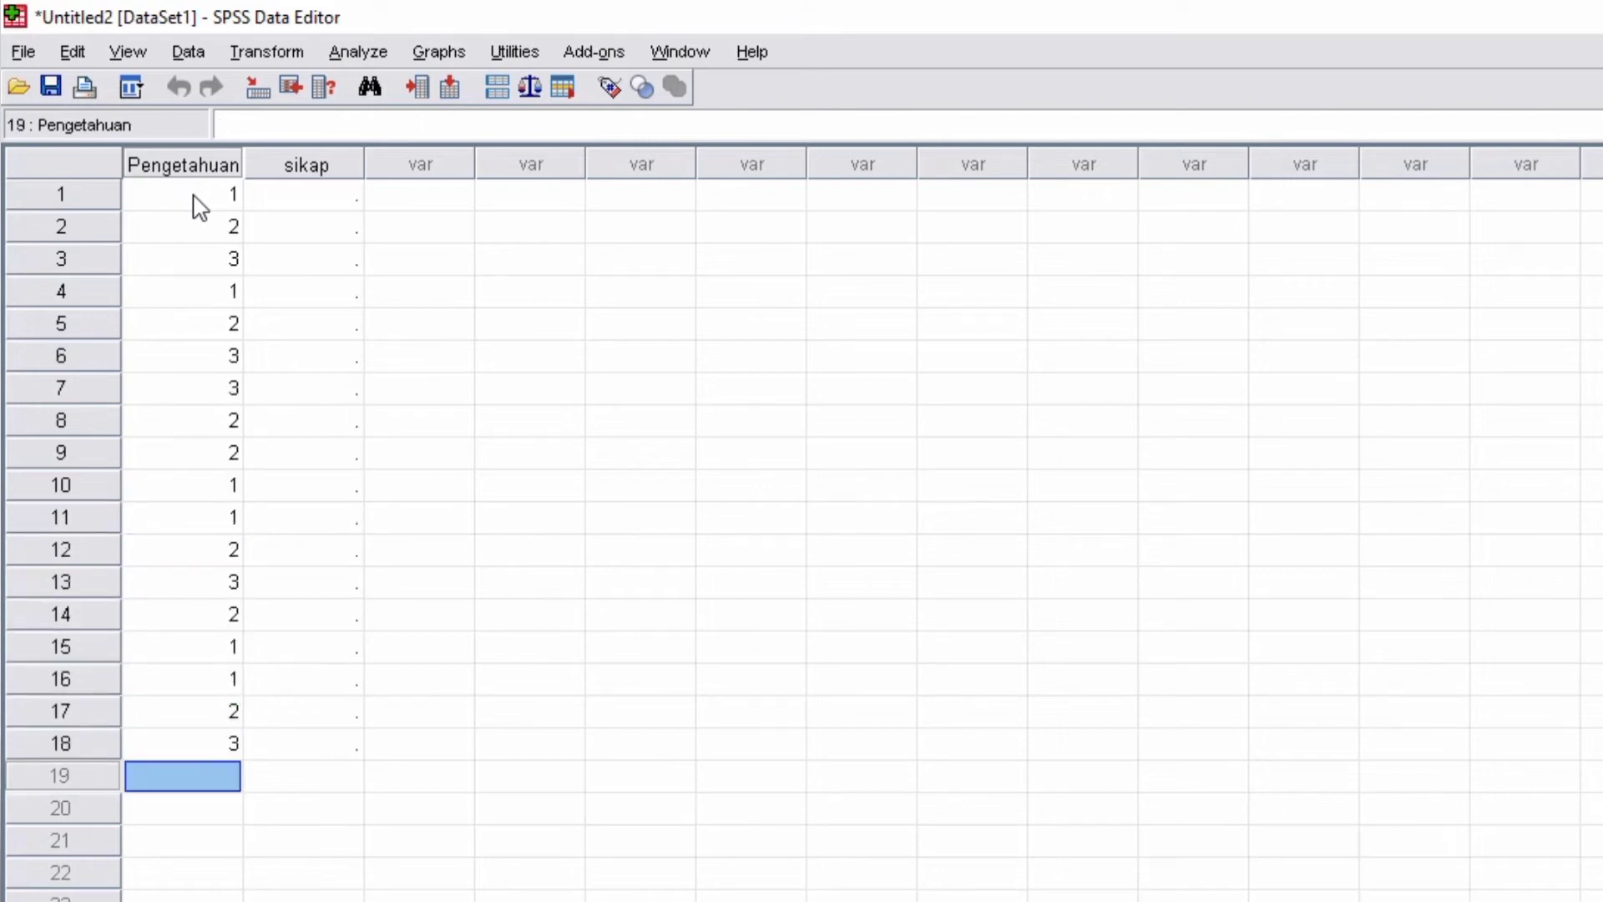
{"action": "type", "text": "2 1"}
{"action": "key", "text": "Return"}
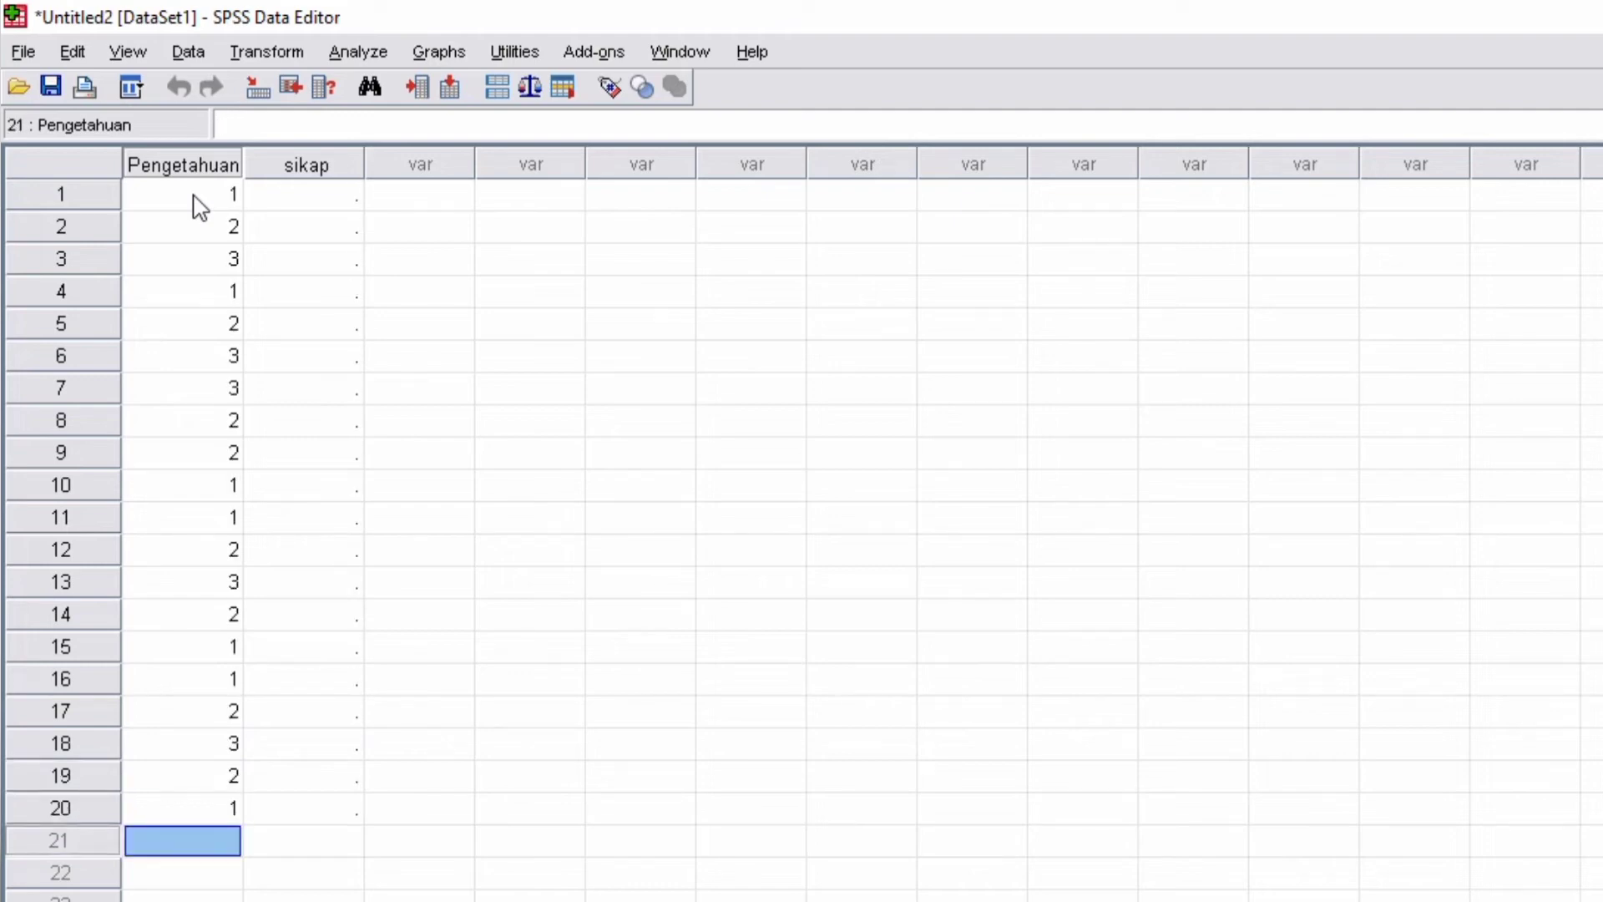
Enter 2, 2, 3, 1, 2 for sikap in cases 1 to 5.
{"action": "left_click", "coordinate": [349, 201]}
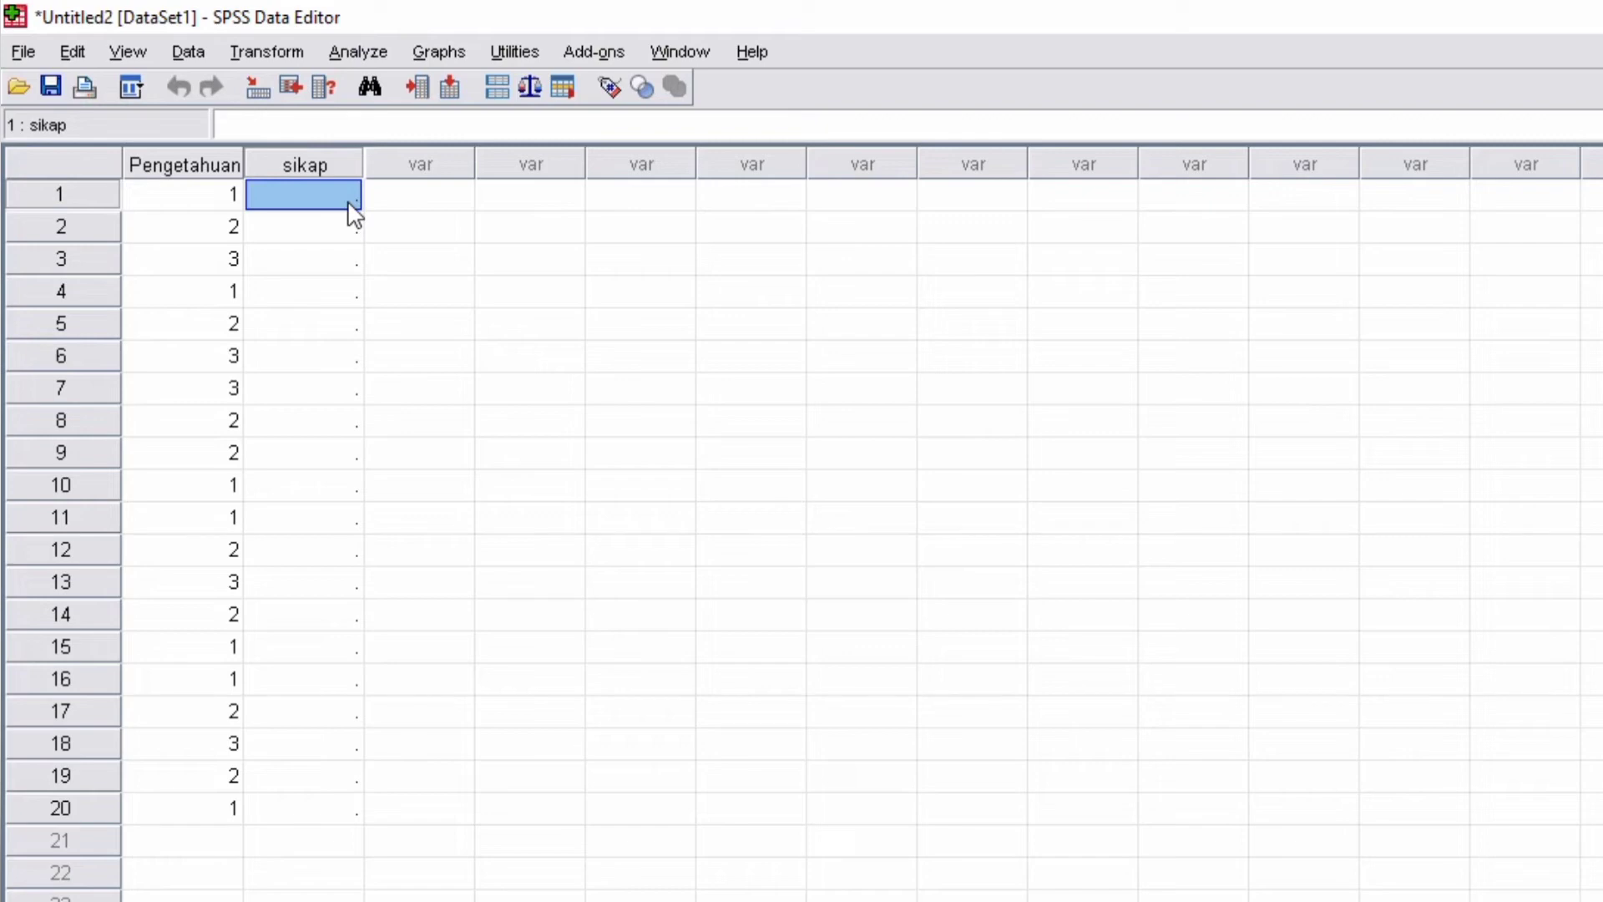
{"action": "type", "text": "2"}
{"action": "key", "text": "Return"}
{"action": "type", "text": "2"}
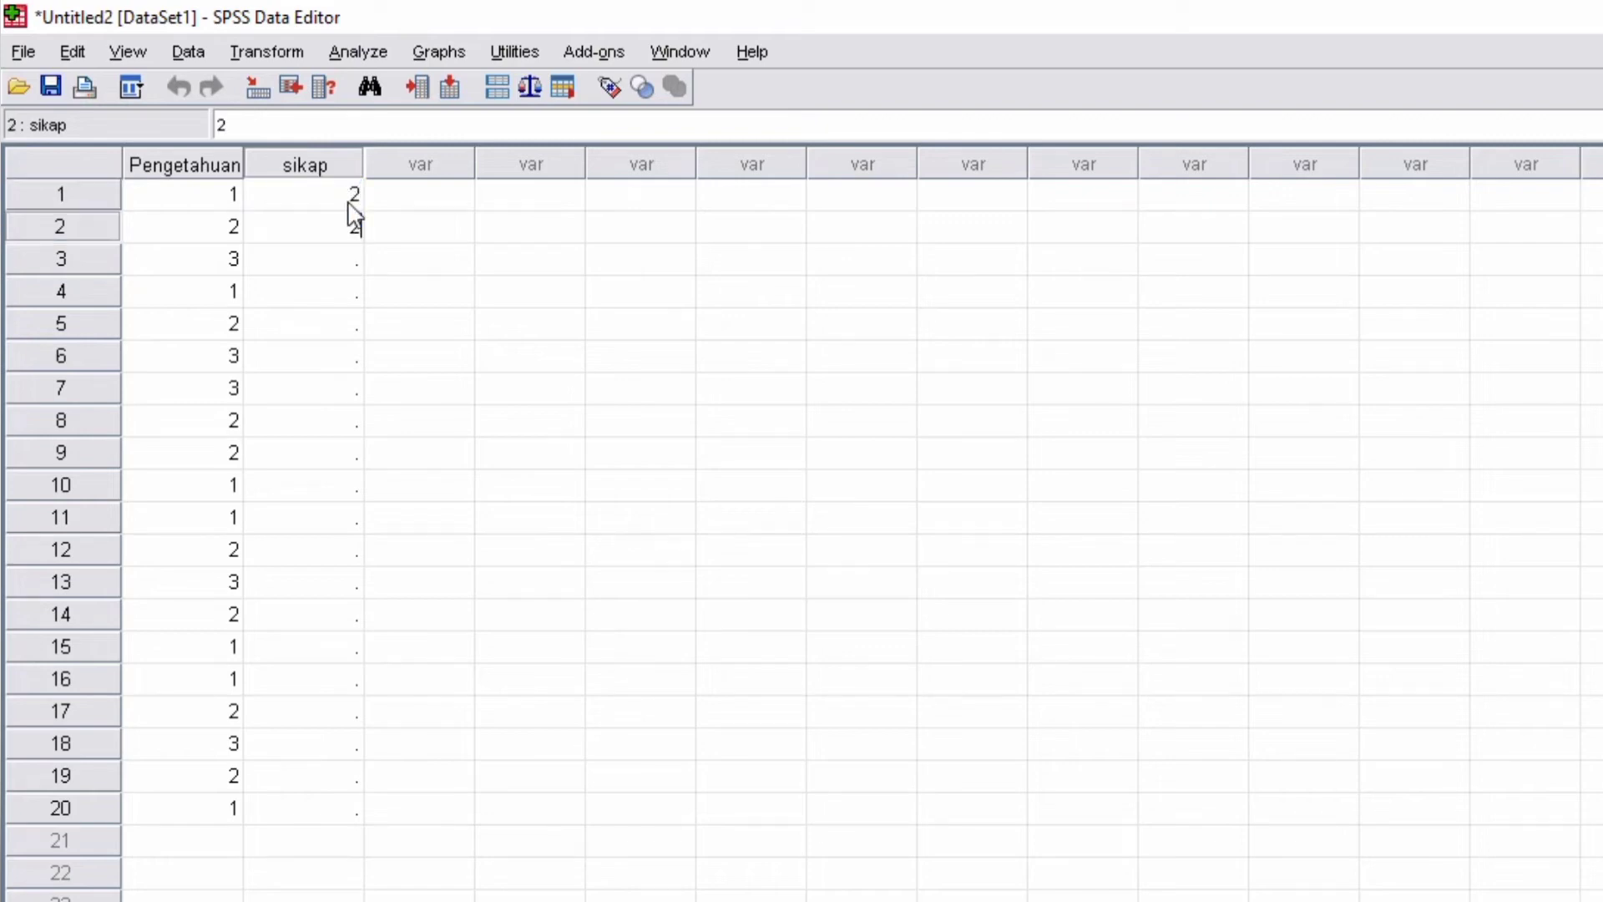
{"action": "key", "text": "Return"}
{"action": "type", "text": "3"}
{"action": "key", "text": "Return"}
{"action": "type", "text": "1"}
{"action": "key", "text": "Return"}
{"action": "type", "text": "2"}
{"action": "key", "text": "Return"}
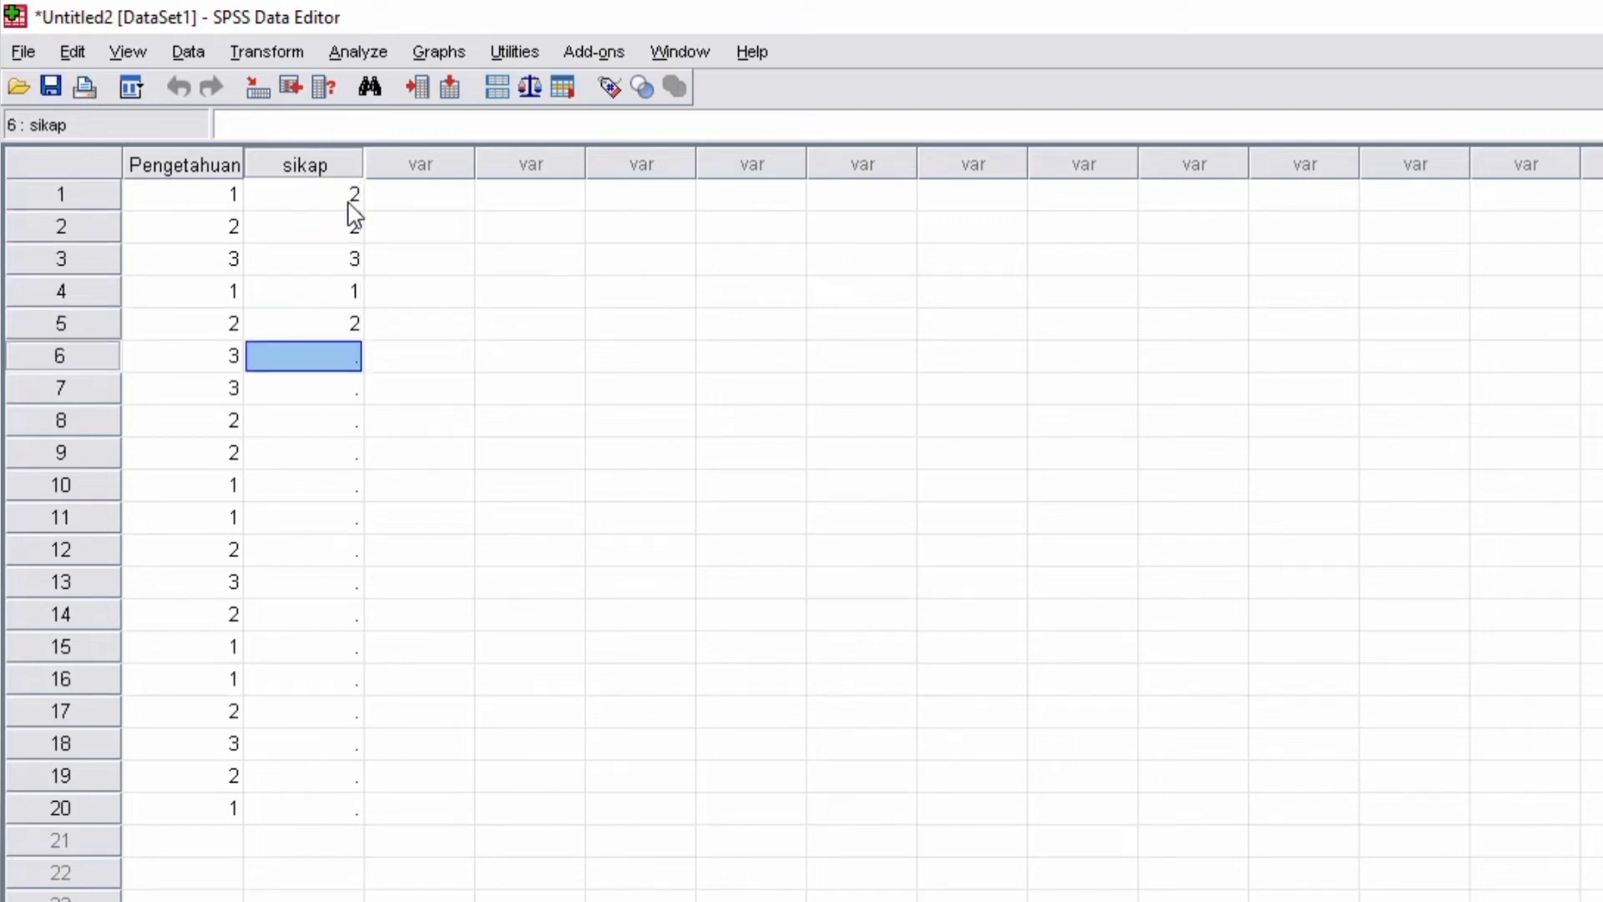
Enter 2, 2, 3, 3, 1 for sikap in cases 6 to 10.
{"action": "type", "text": "2"}
{"action": "key", "text": "Return"}
{"action": "type", "text": "2"}
{"action": "key", "text": "Return"}
{"action": "type", "text": "3"}
{"action": "key", "text": "Return"}
{"action": "type", "text": "3"}
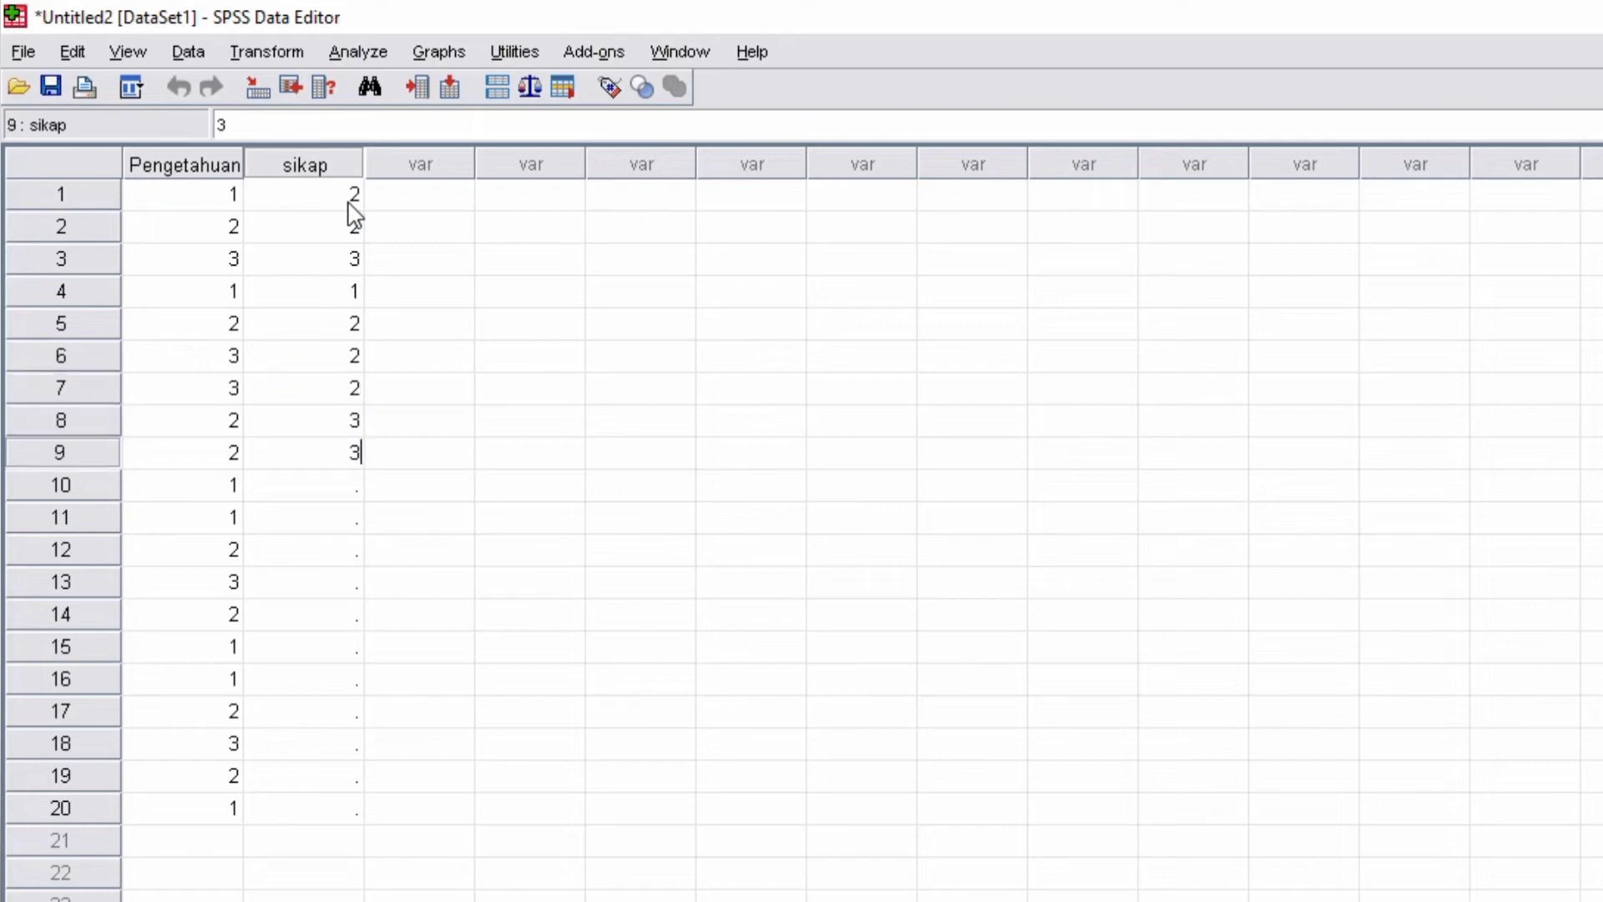
{"action": "key", "text": "Return"}
{"action": "type", "text": "1"}
{"action": "key", "text": "Return"}
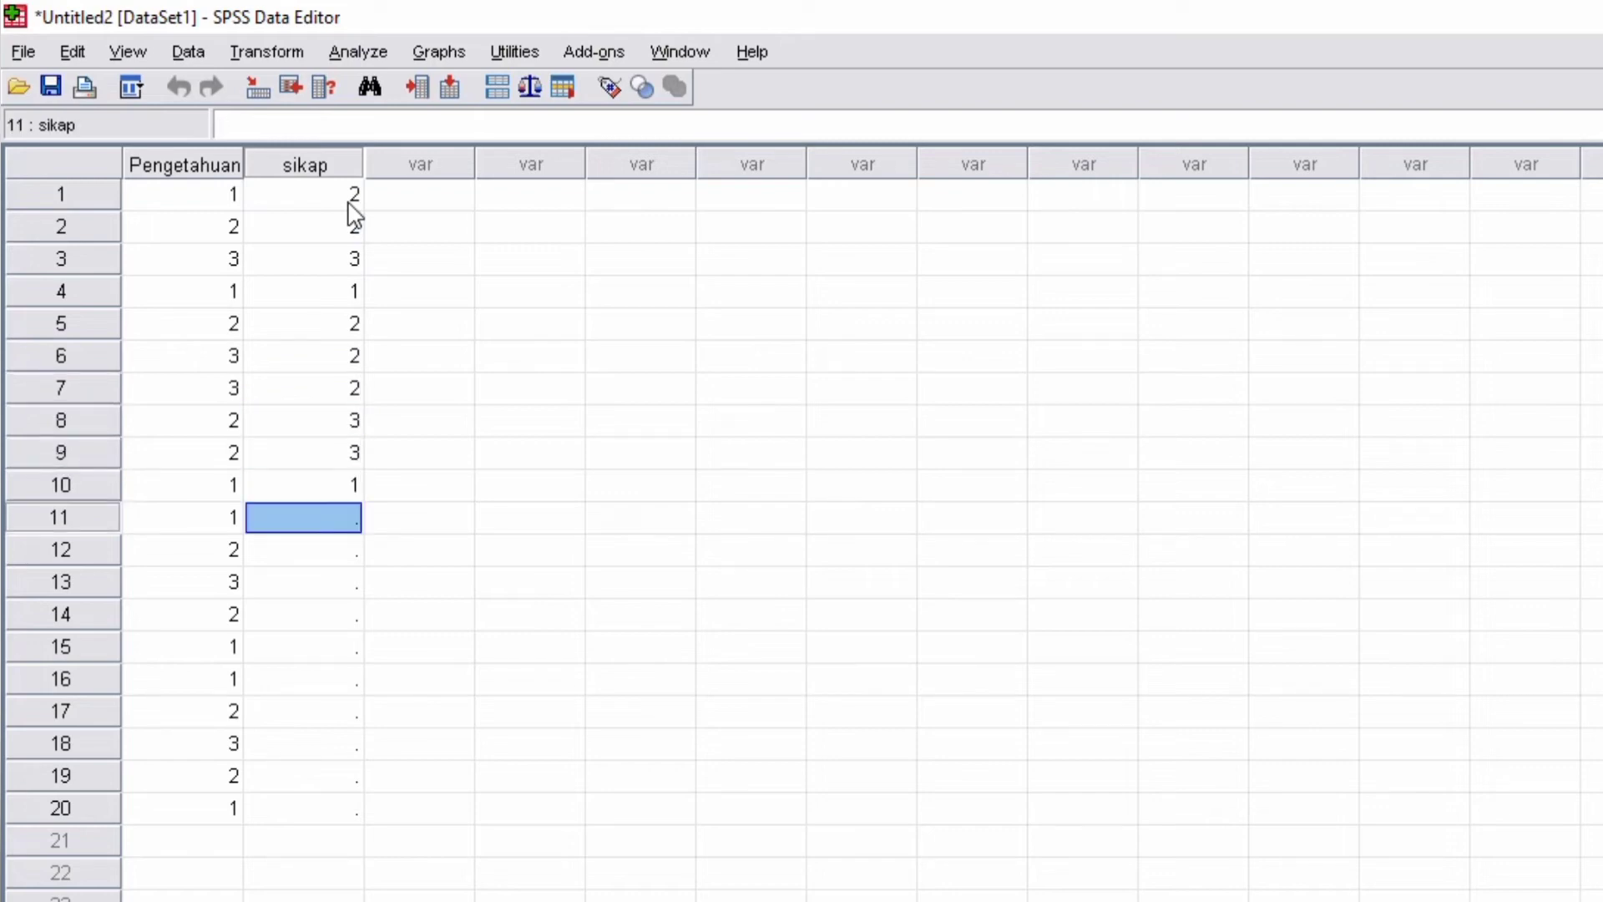
Enter 2, 3, 2, 3, 2 for sikap in cases 11 to 15.
{"action": "type", "text": "2"}
{"action": "key", "text": "Return"}
{"action": "type", "text": "3"}
{"action": "key", "text": "Return"}
{"action": "type", "text": "2"}
{"action": "key", "text": "Return"}
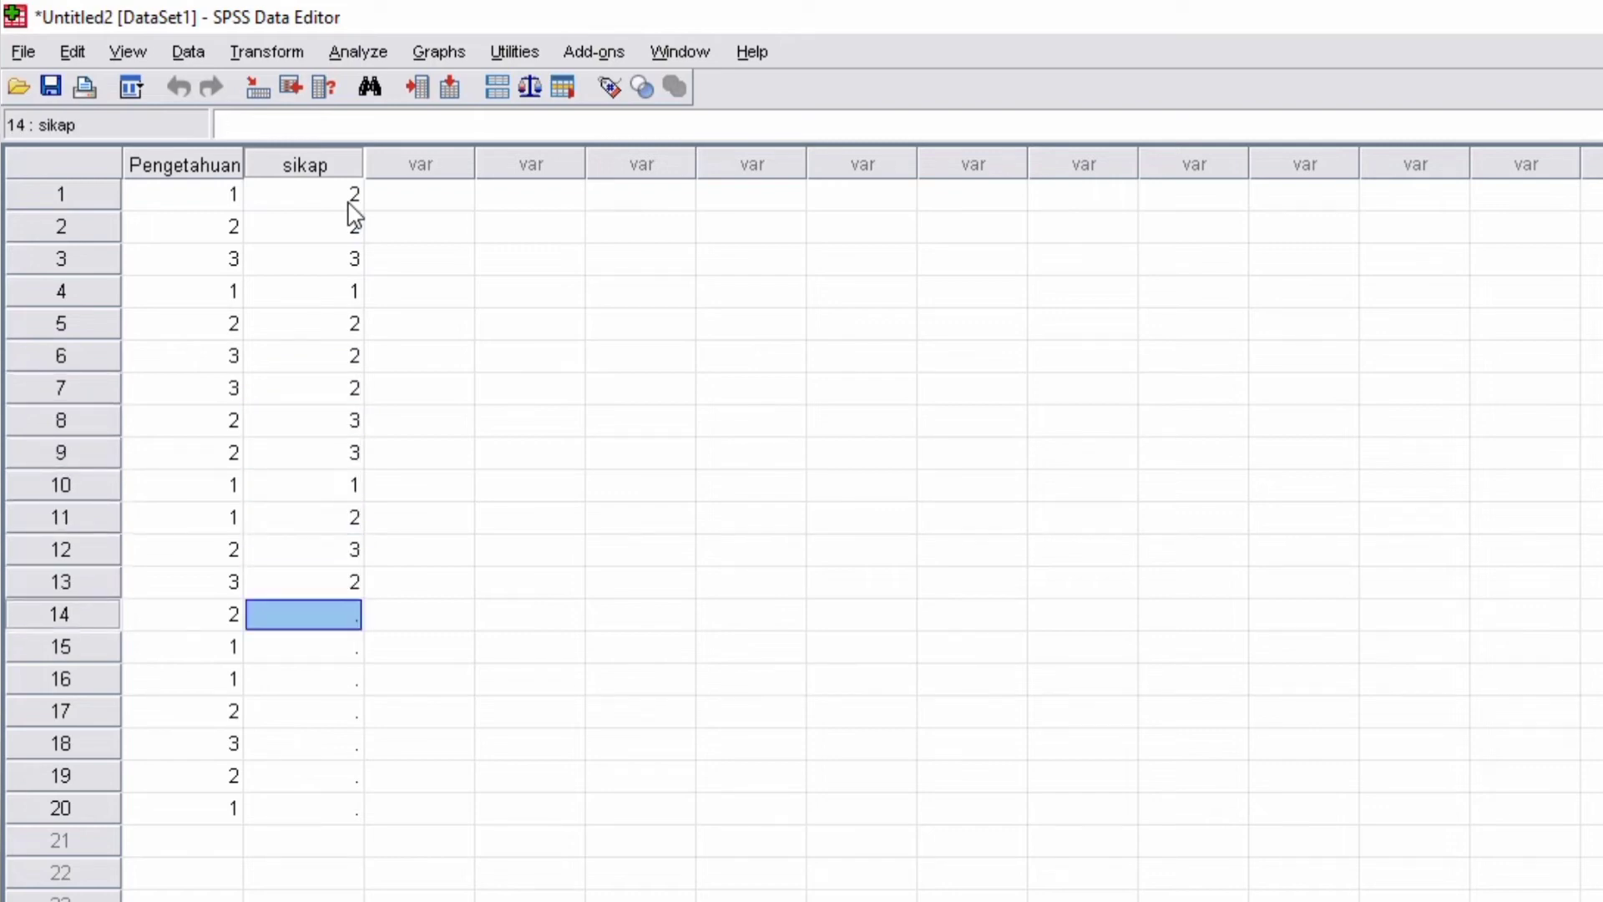
{"action": "type", "text": "3"}
{"action": "key", "text": "Return"}
{"action": "type", "text": "2"}
{"action": "key", "text": "Return"}
Enter 1, 2, 2, 1, 1 for sikap in cases 16 to 20.
{"action": "type", "text": "1"}
{"action": "key", "text": "Return"}
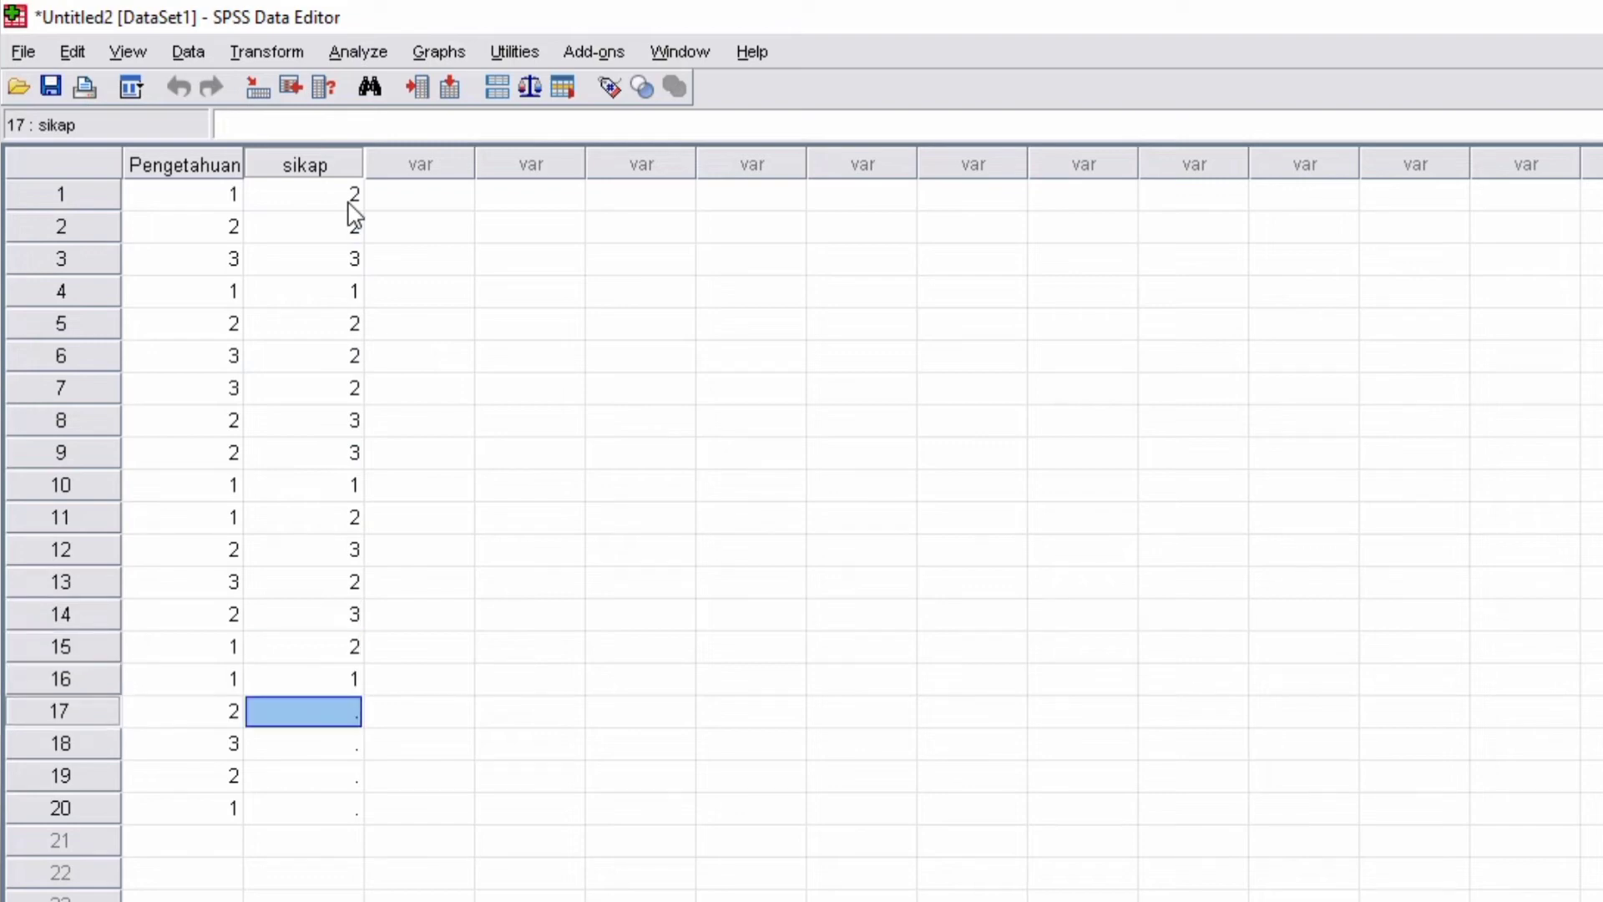
{"action": "type", "text": "2"}
{"action": "key", "text": "Return"}
{"action": "type", "text": "2"}
{"action": "key", "text": "Return"}
{"action": "type", "text": "1"}
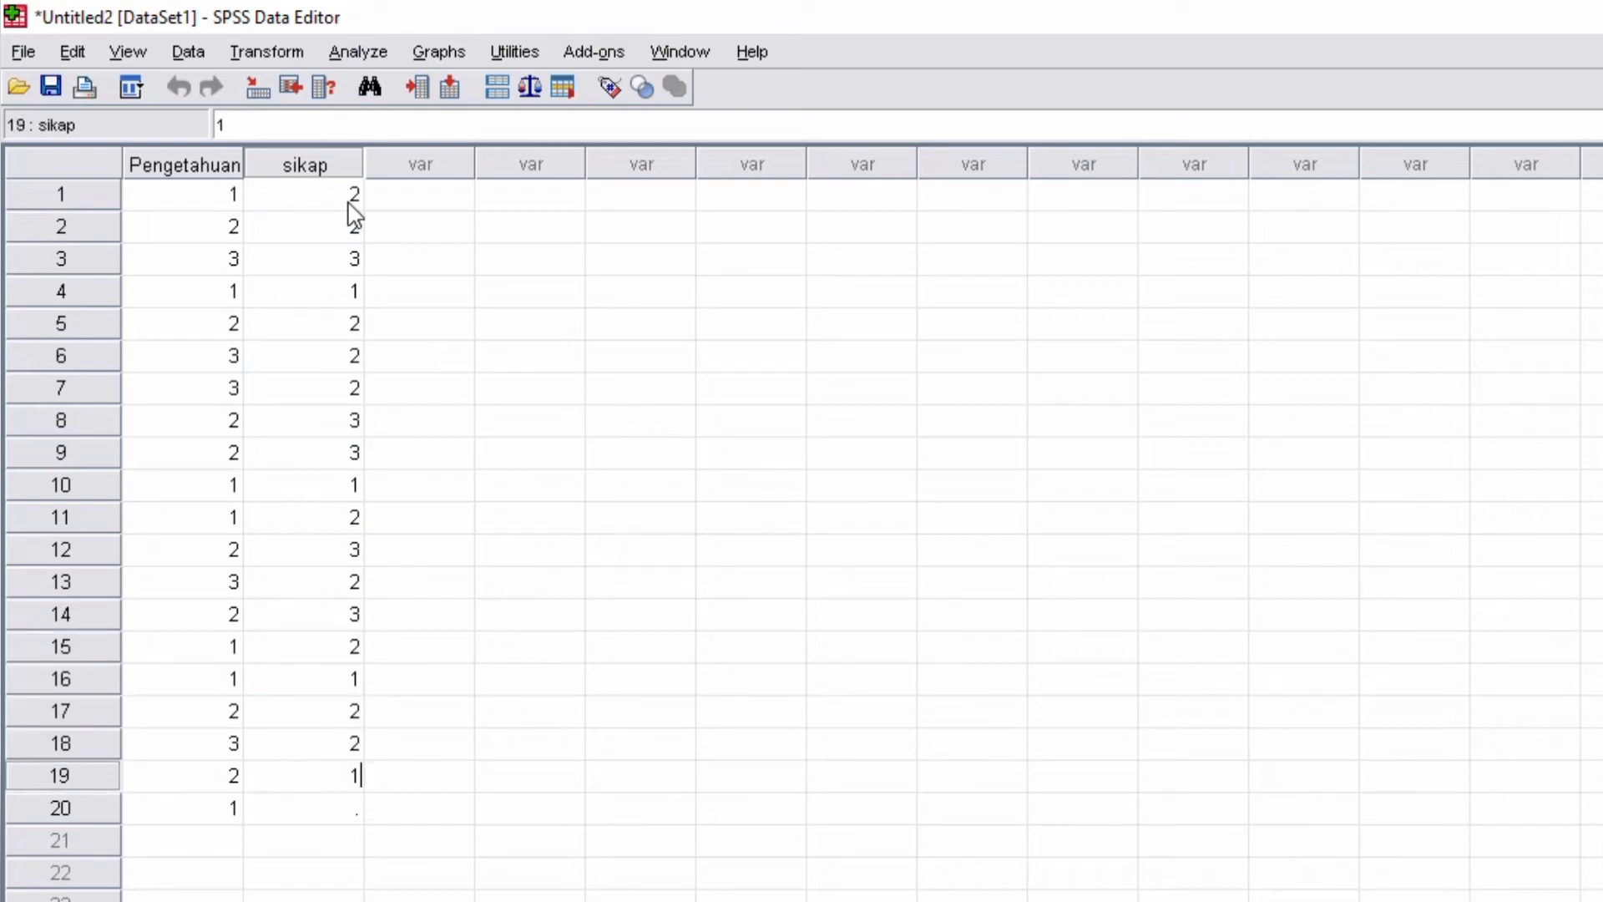
{"action": "key", "text": "Return"}
{"action": "type", "text": "1"}
{"action": "key", "text": "Return"}
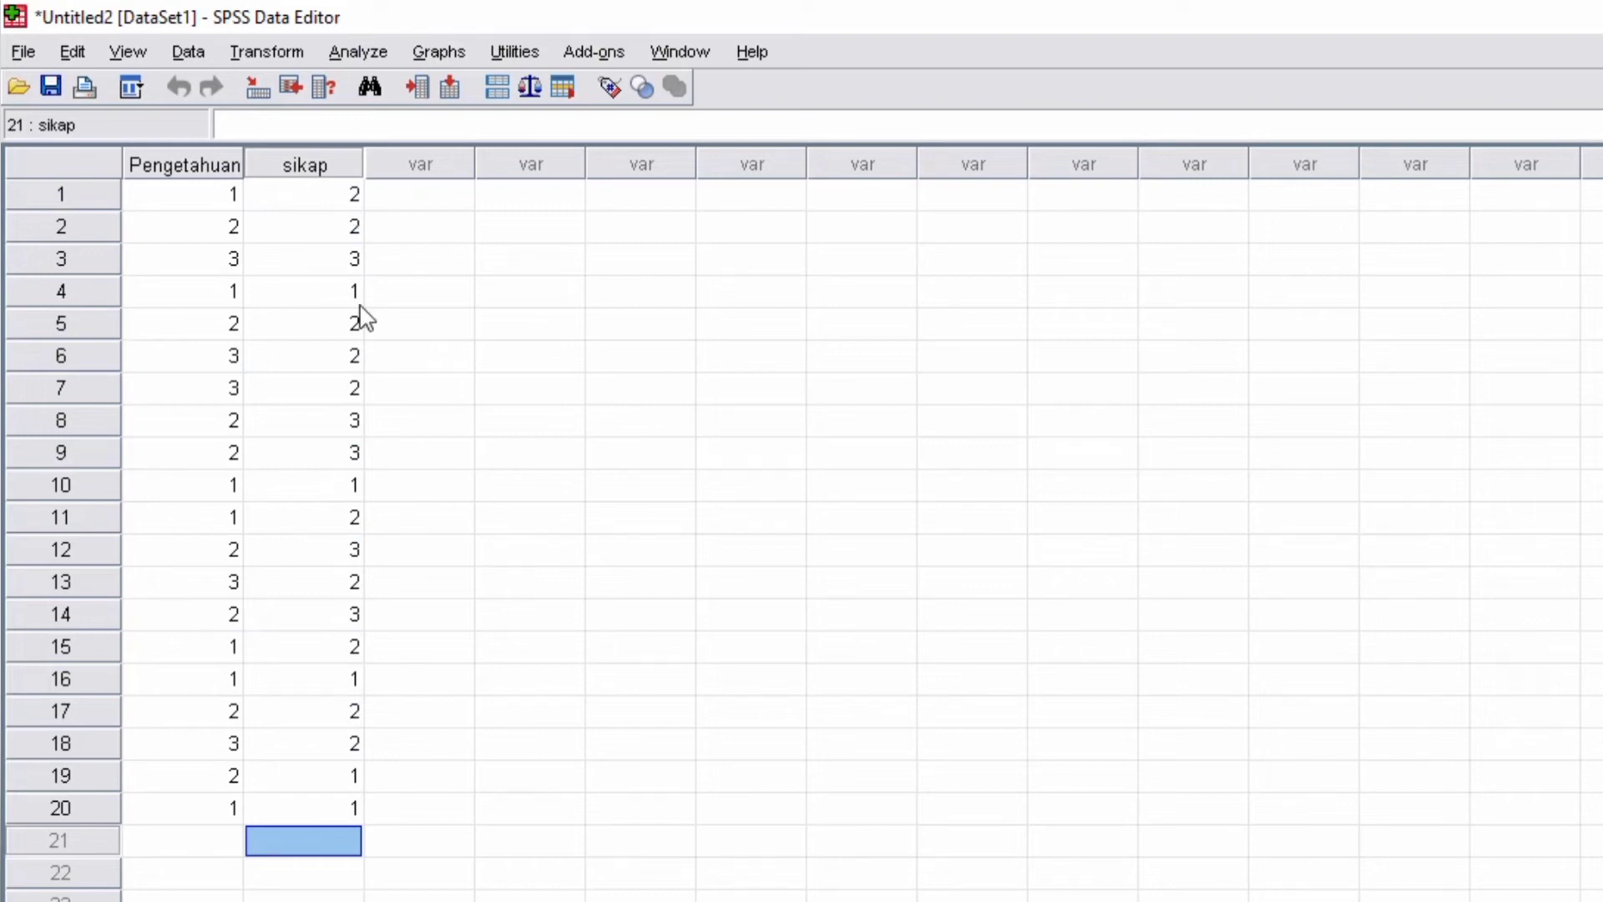
Set up a Crosstabs analysis with Pengetahuan as the row variable and sikap as the column variable.
{"action": "key", "text": "ctrl+t"}
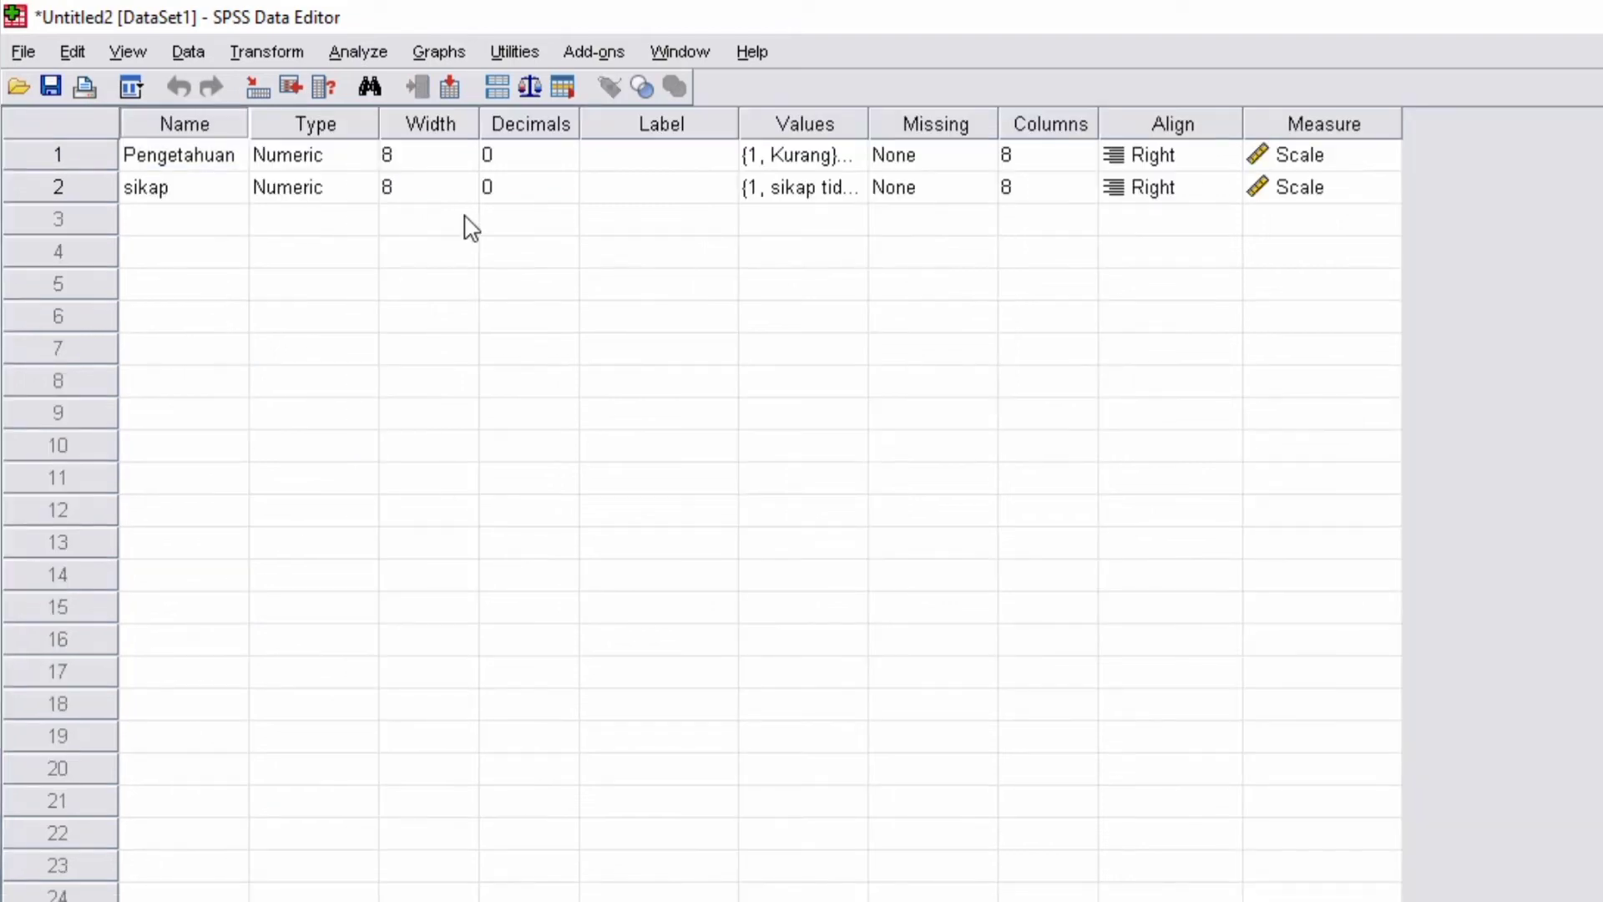
{"action": "left_click", "coordinate": [367, 51]}
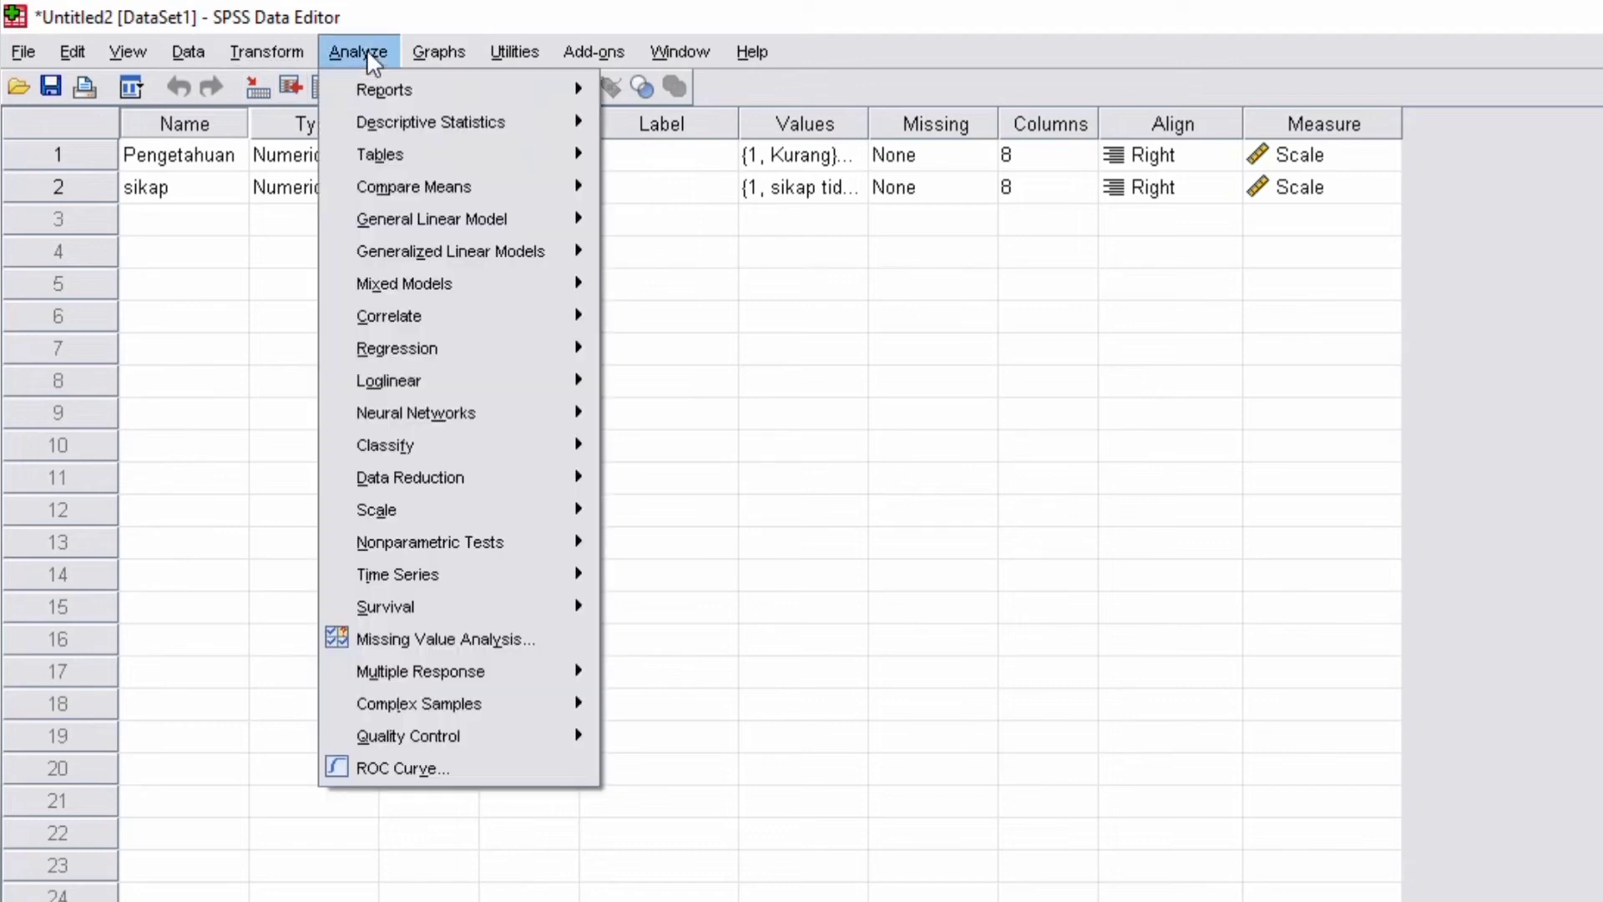
{"action": "mouse_move", "coordinate": [401, 124]}
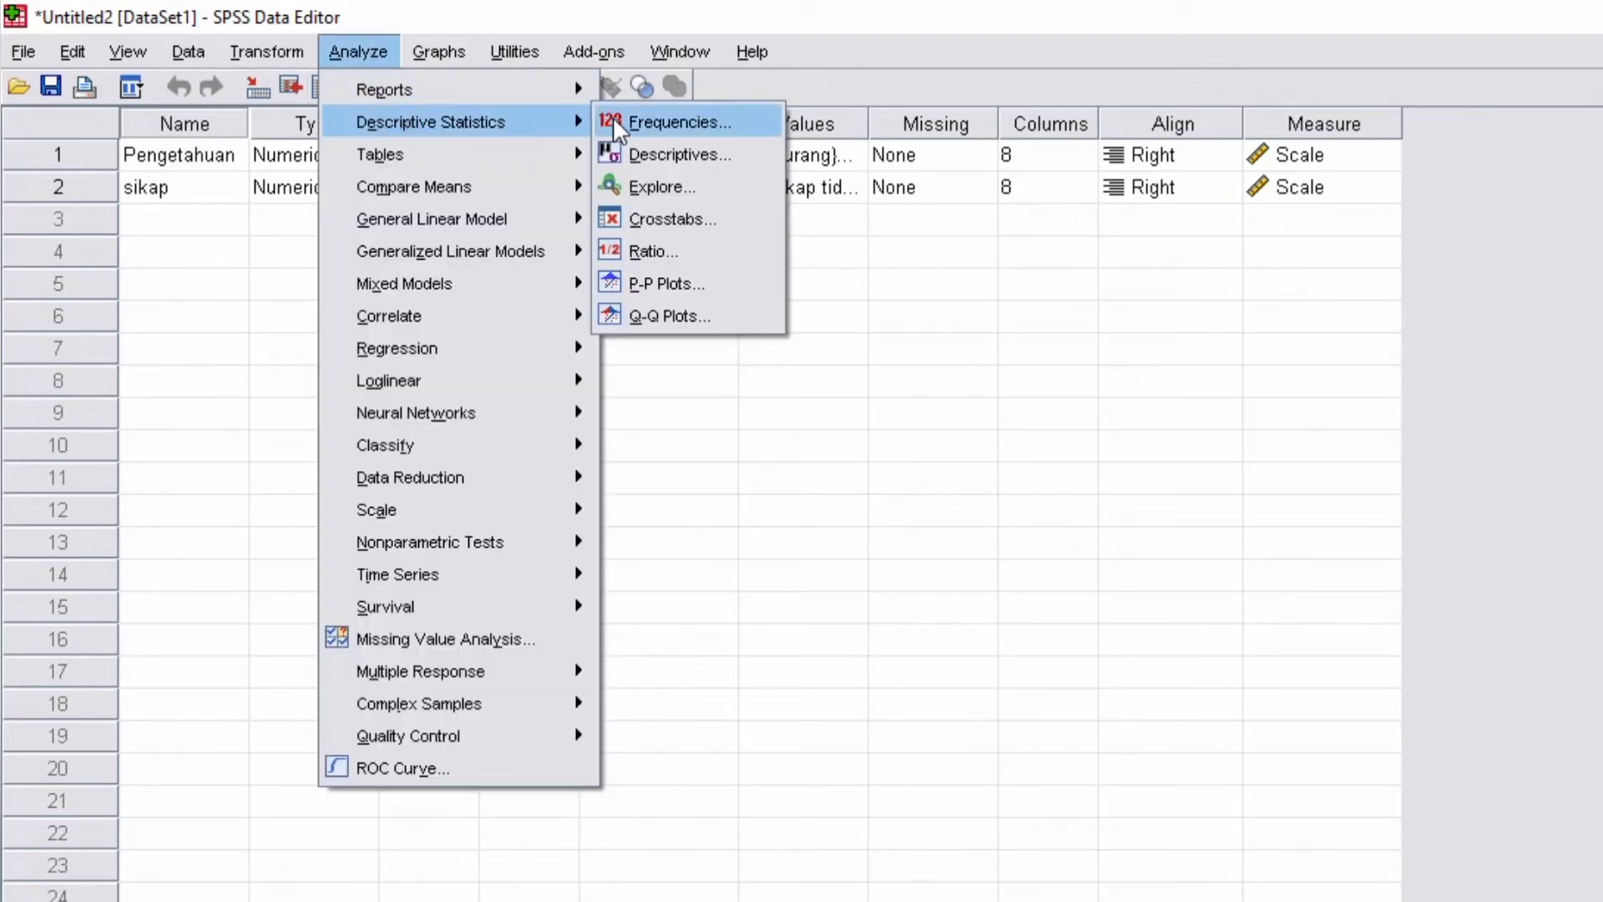
{"action": "left_click", "coordinate": [665, 219]}
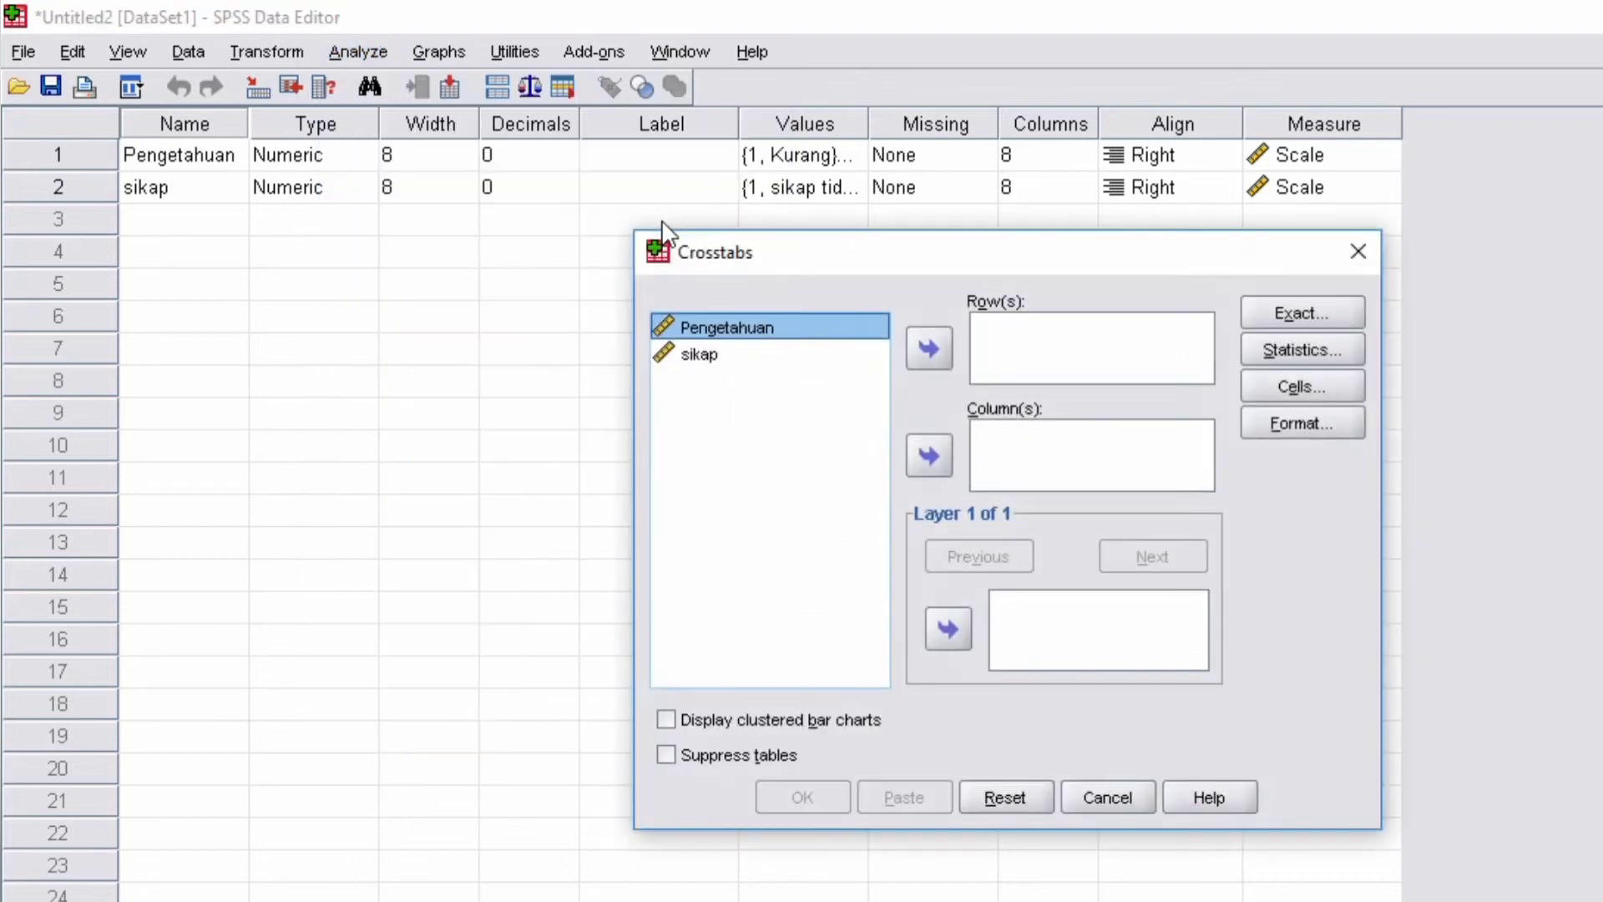
{"action": "left_click", "coordinate": [927, 351]}
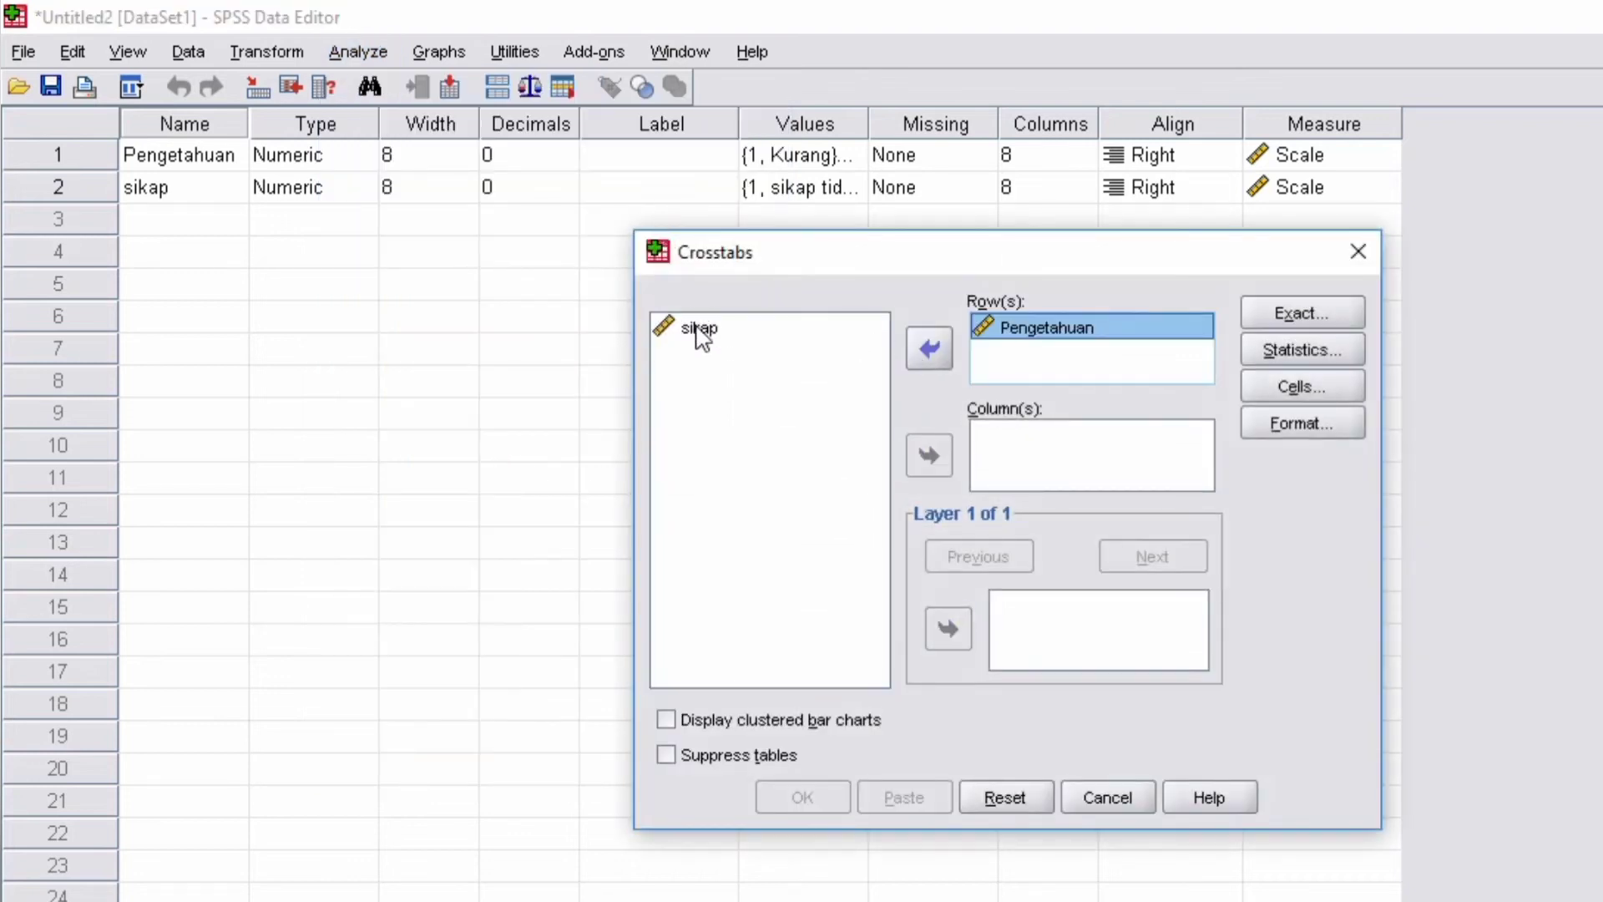
{"action": "left_click", "coordinate": [700, 330]}
{"action": "left_click", "coordinate": [934, 454]}
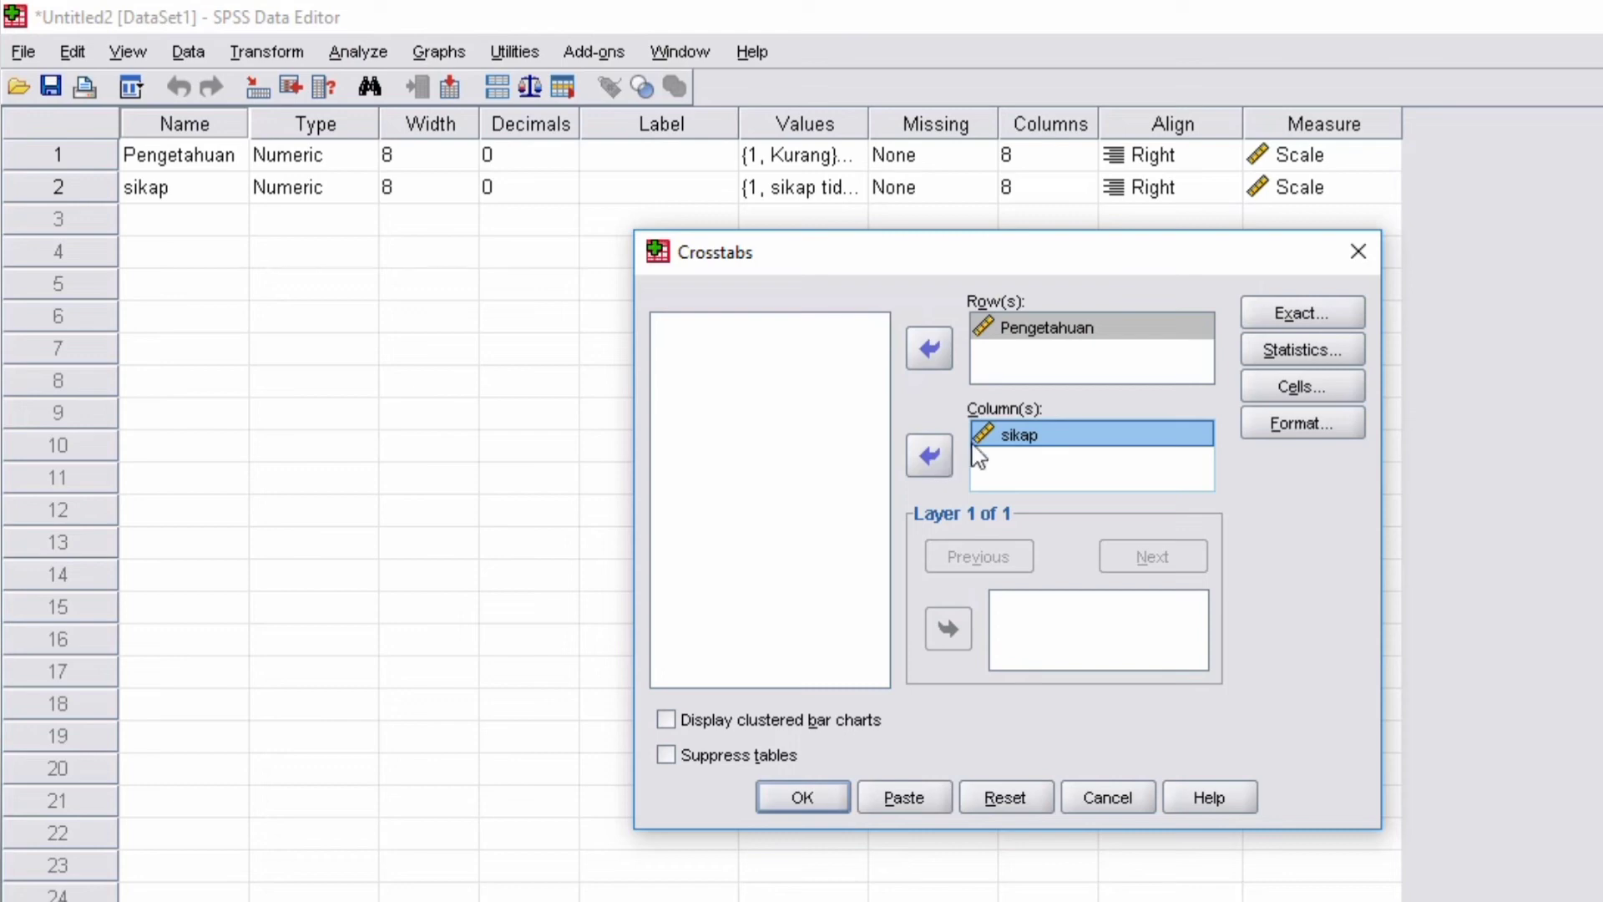
Include total percentages in the crosstab cells and run the Pengetahuan by sikap cross-tabulation.
{"action": "left_click", "coordinate": [1266, 386]}
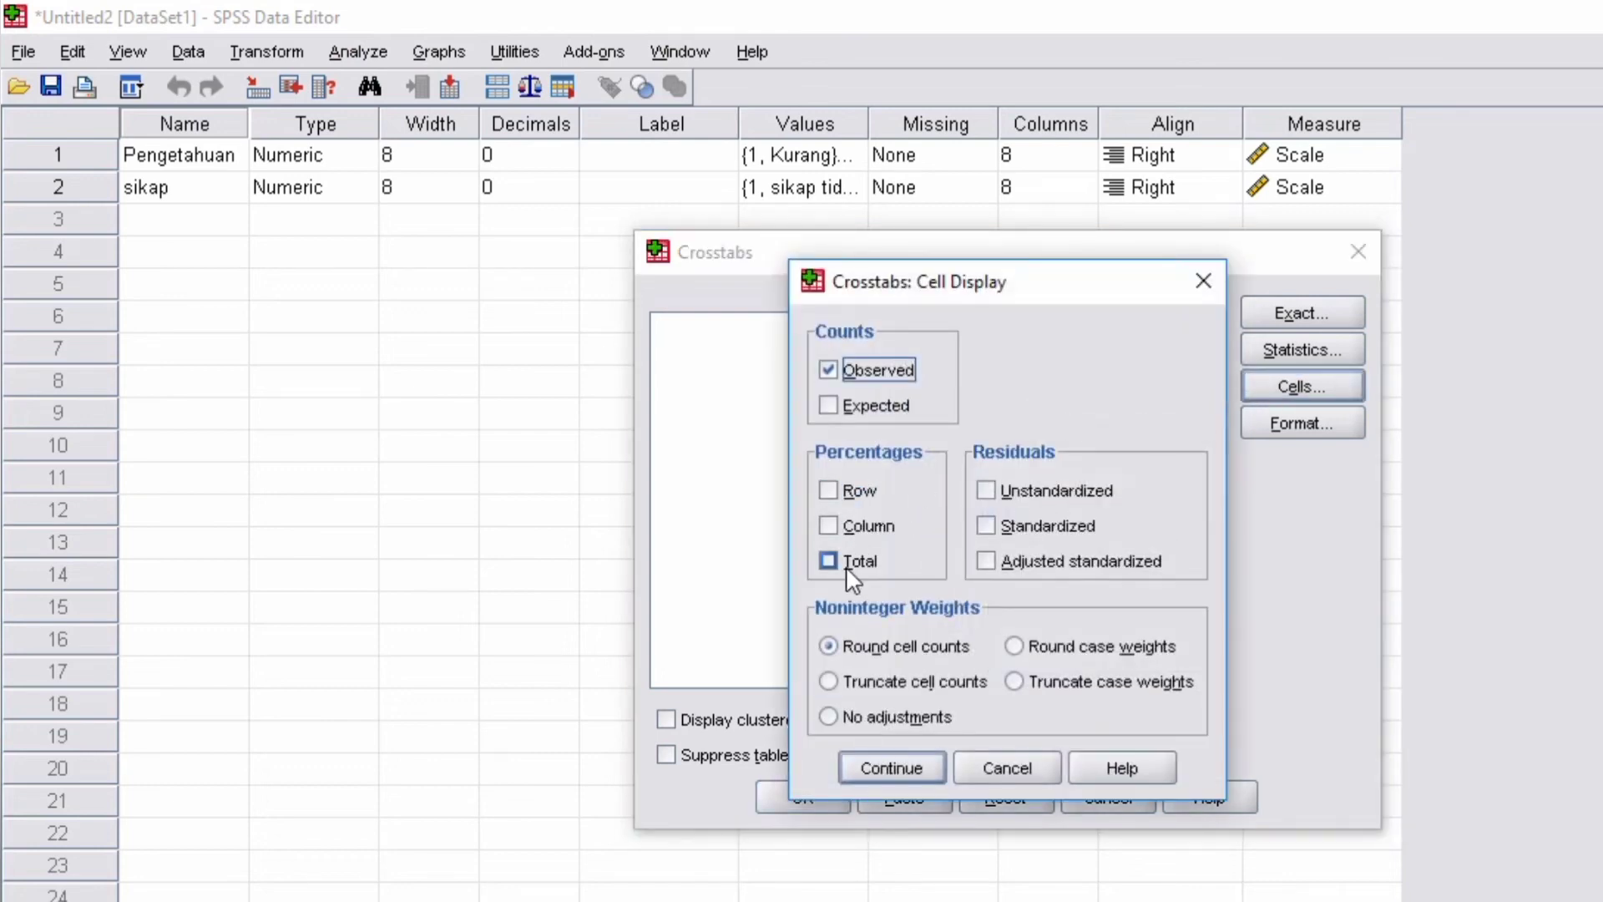
{"action": "left_click", "coordinate": [852, 563]}
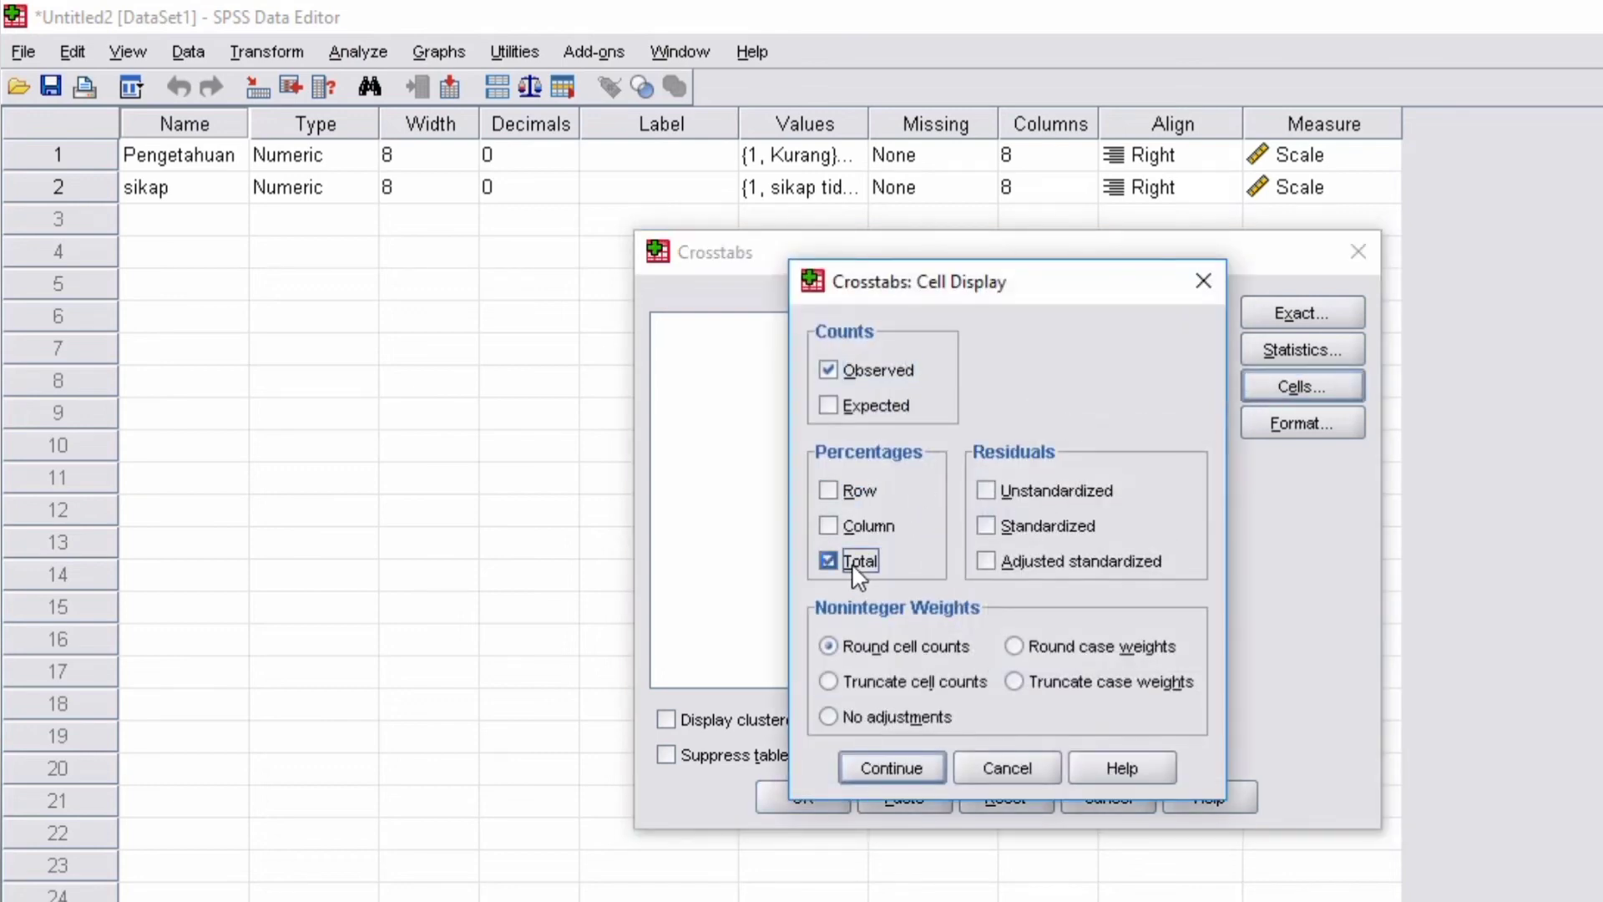
{"action": "left_click", "coordinate": [888, 761]}
{"action": "left_click", "coordinate": [815, 798]}
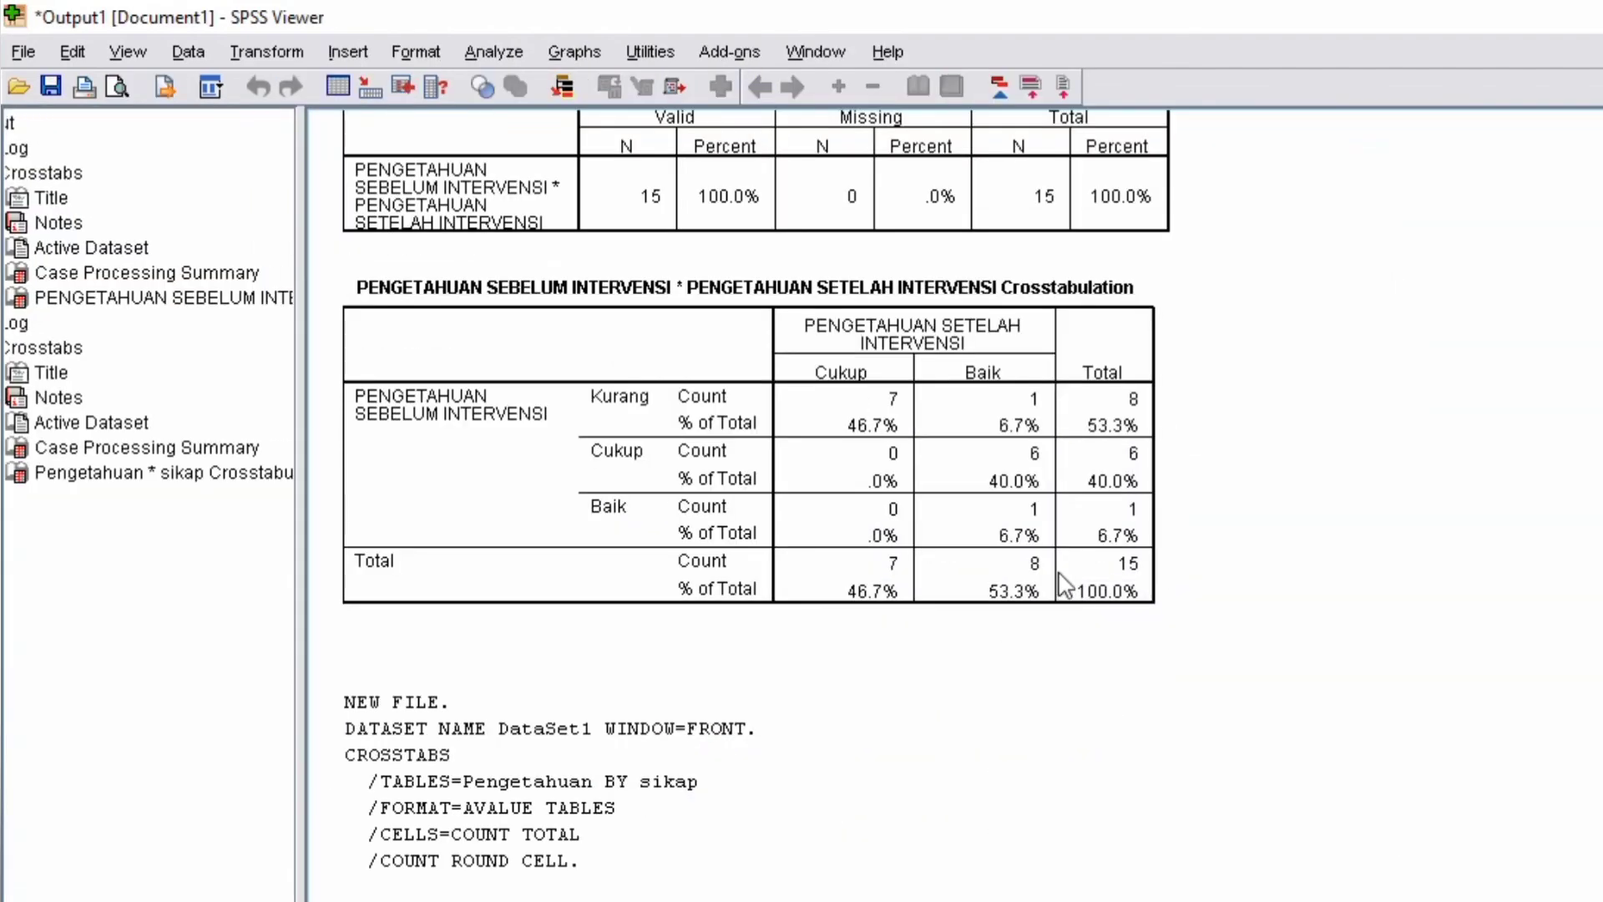
{"action": "scroll", "coordinate": [1052, 577], "scroll_direction": "down", "scroll_amount": 3}
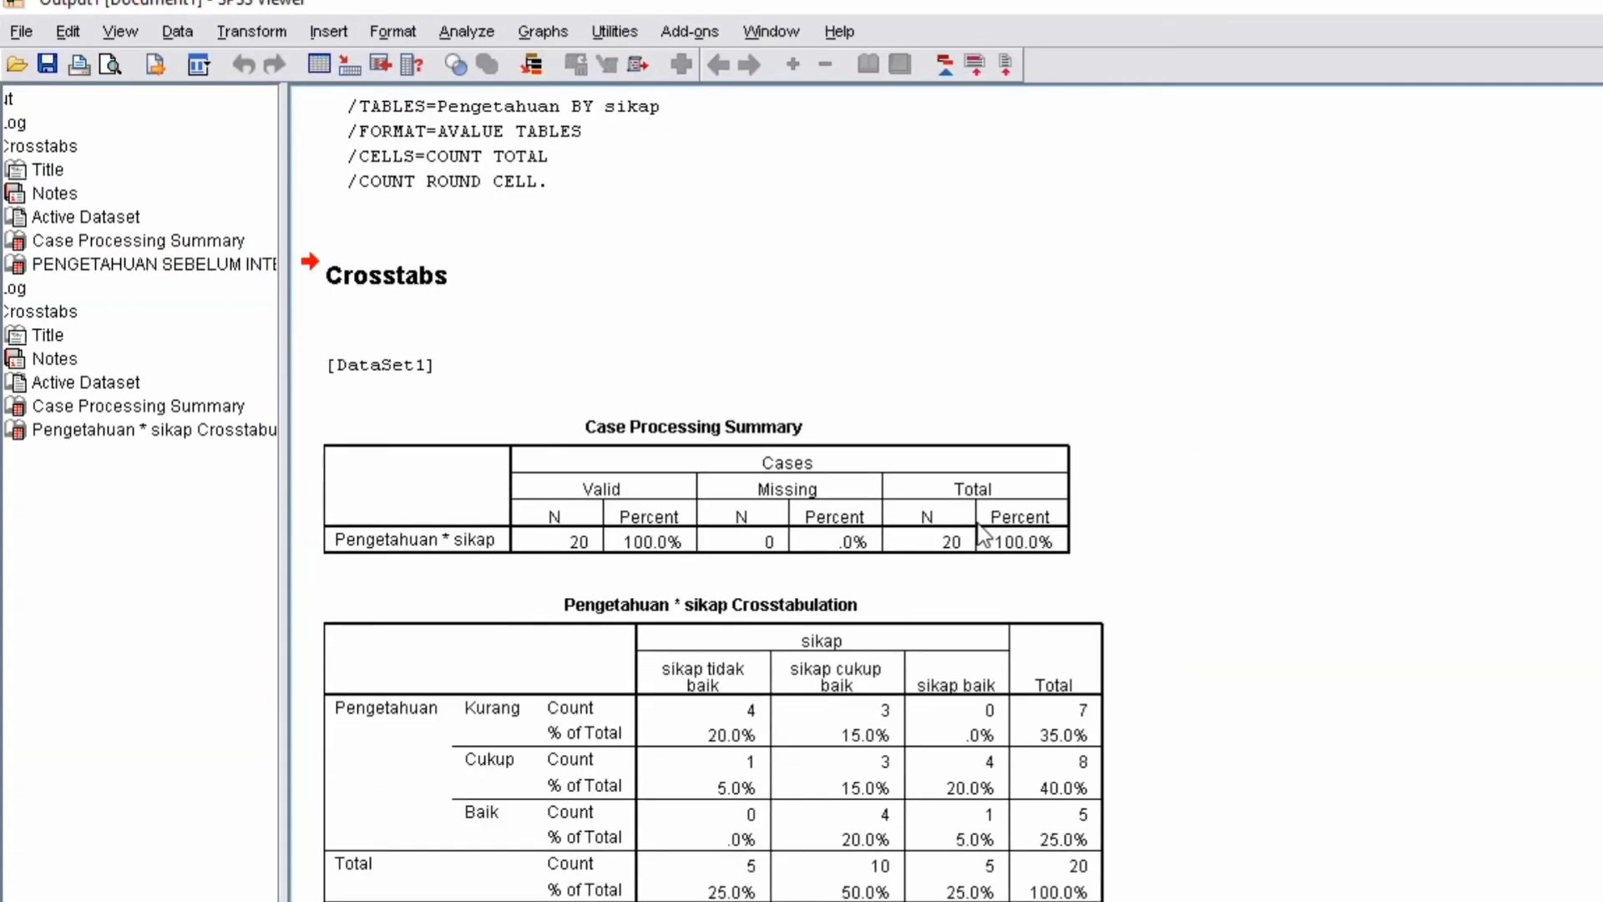